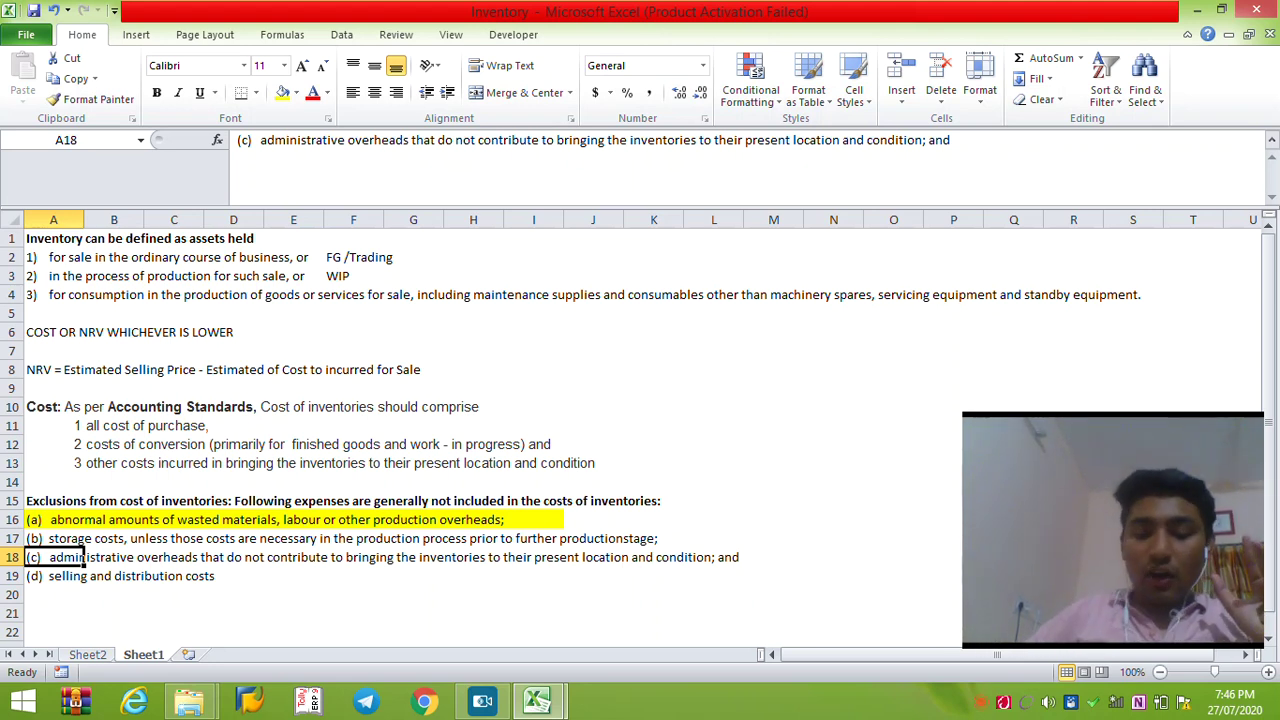
# - Review the selling and distribution cost exclusion and the components of inventory cost on Sheet1
pyautogui.click(54, 576)
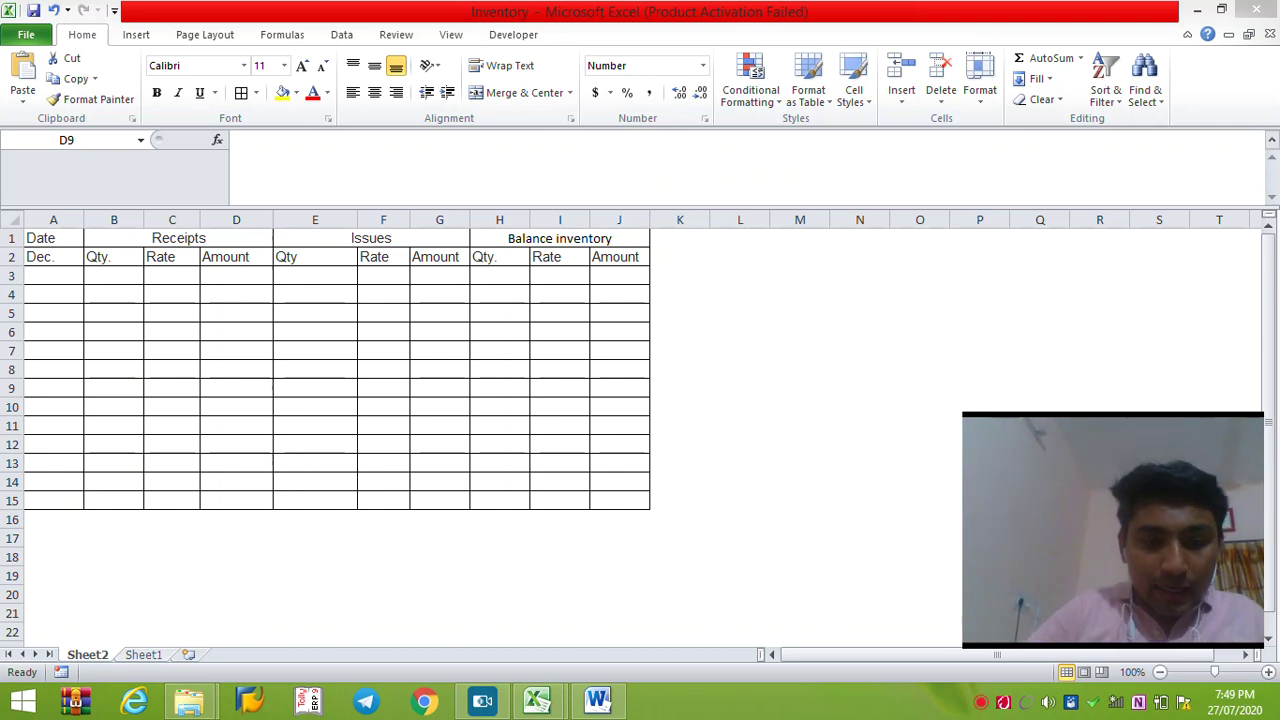
pyautogui.click(143, 654)
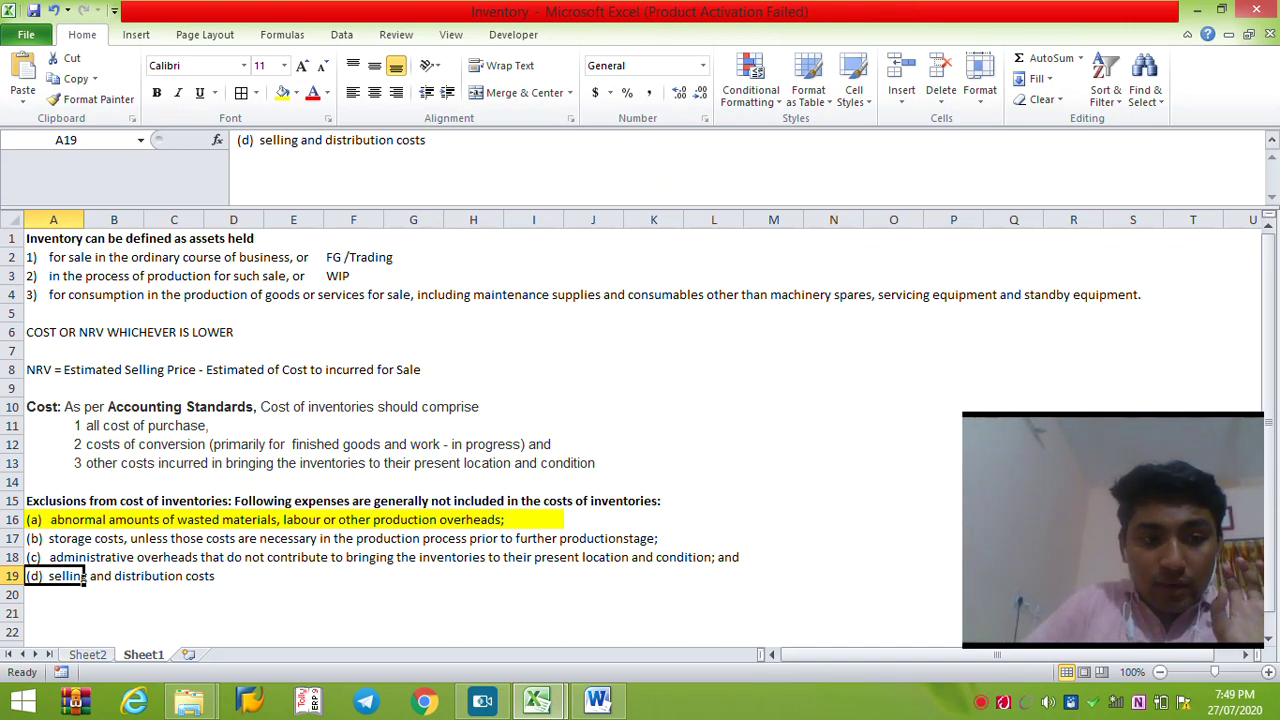
pyautogui.click(85, 406)
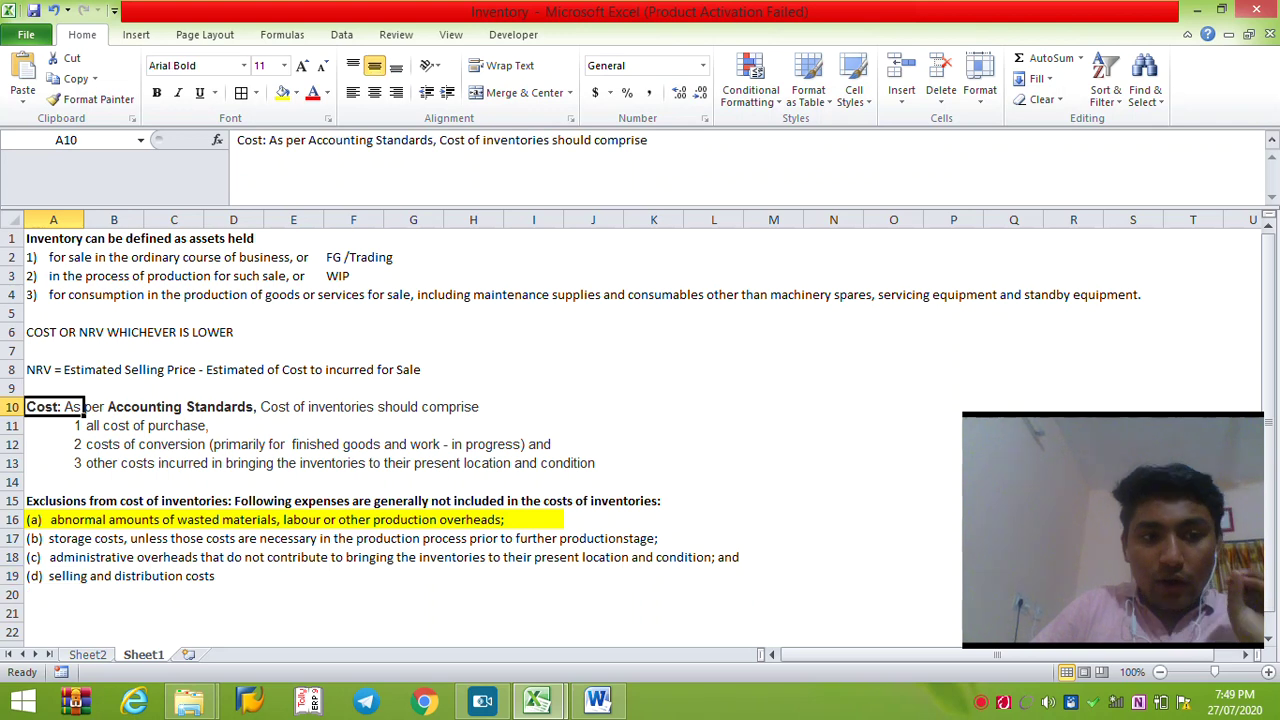
pyautogui.click(136, 426)
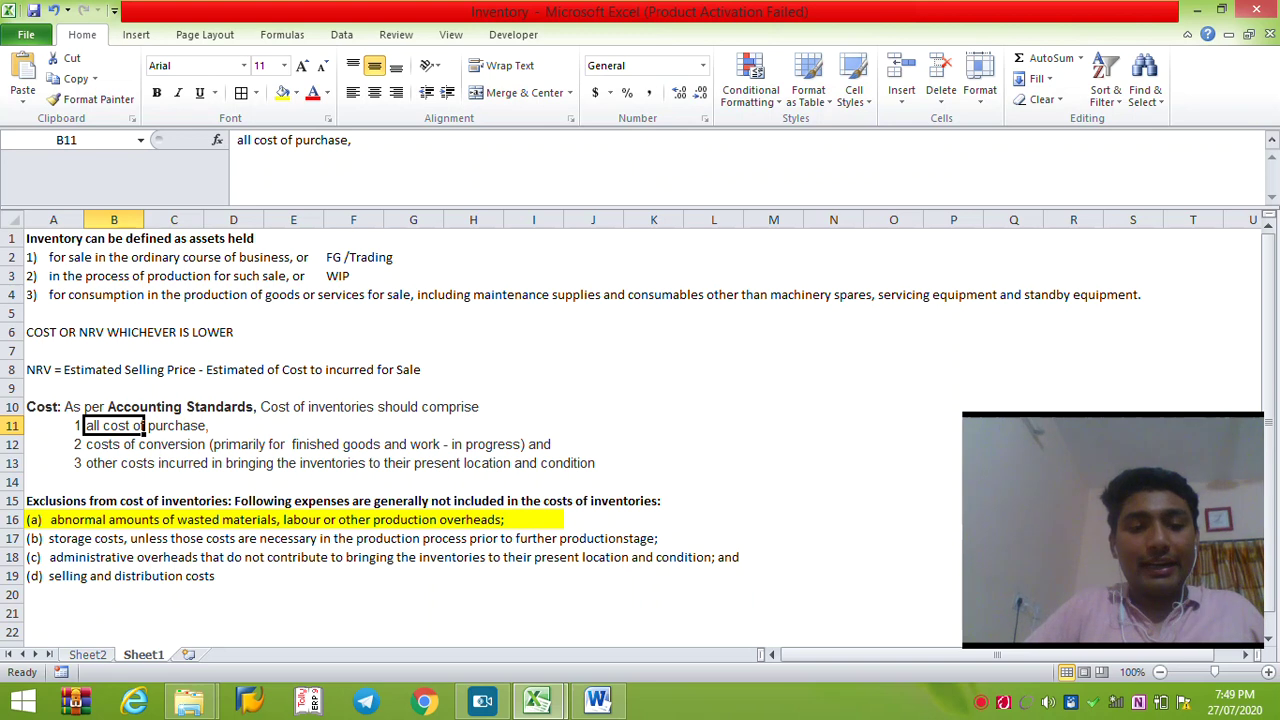
# - Return to Sheet2 and select A3, the first empty date cell of the inventory table
pyautogui.hotkey('ctrl', 'pageup')
pyautogui.press('Up')
pyautogui.press('Up')
pyautogui.press('Up')
pyautogui.press('Up')
pyautogui.press('Up')
pyautogui.press('Left')
pyautogui.press('Left')
pyautogui.press('Left')
pyautogui.press('Up')
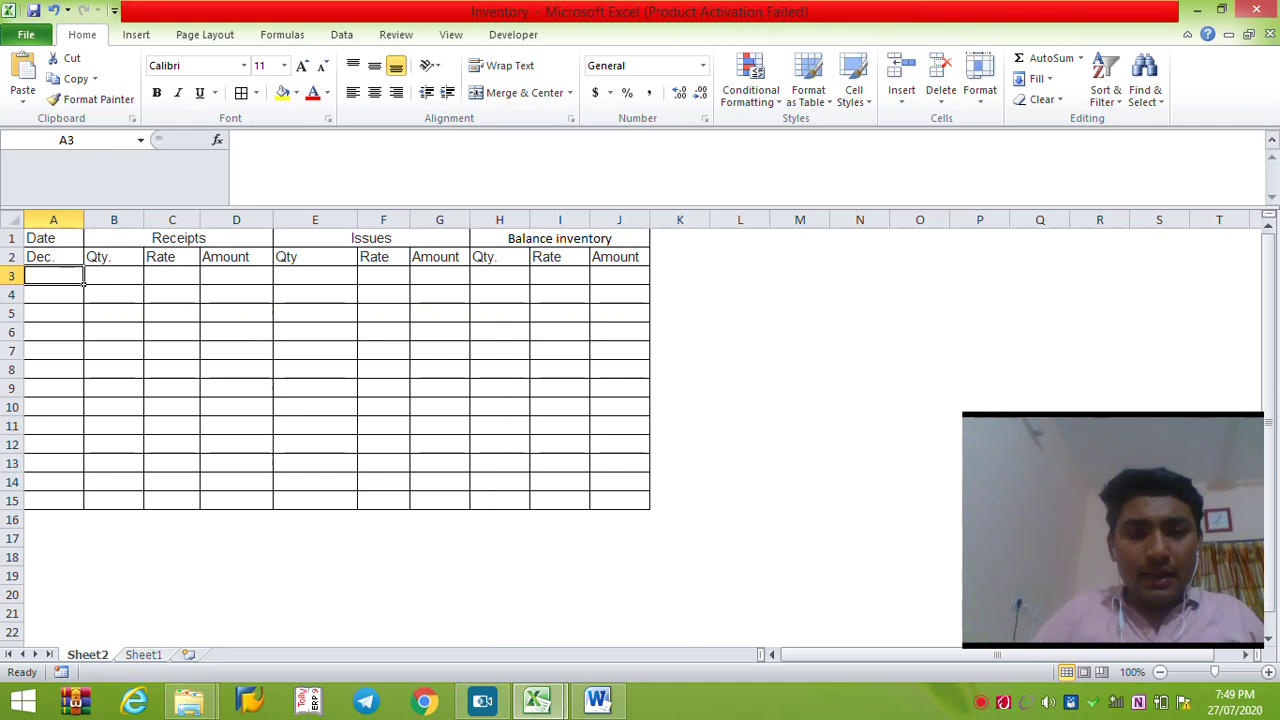
# - Switch to the Word document, examine the purchase records in Illustration 1, and undo the accidental text move in the table
pyautogui.hotkey('alt', 'Tab')
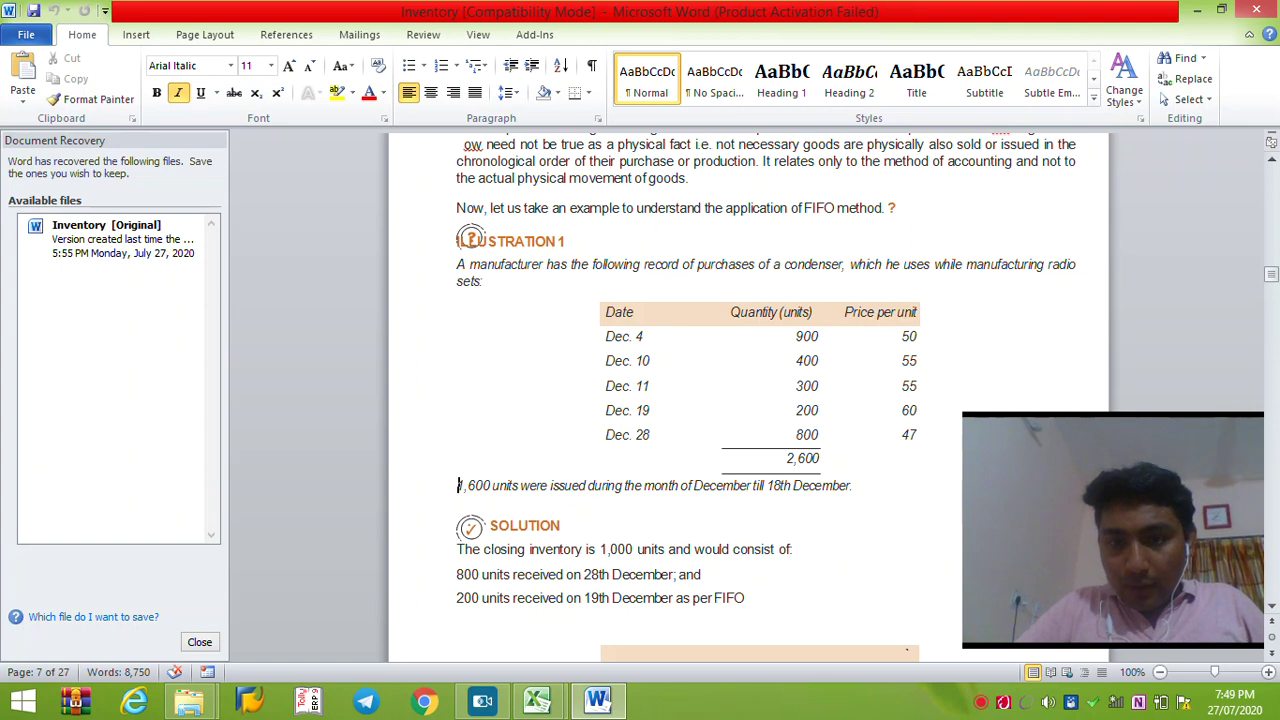
pyautogui.moveTo(605, 336); pyautogui.dragTo(642, 336)
pyautogui.moveTo(818, 336); pyautogui.dragTo(797, 386)
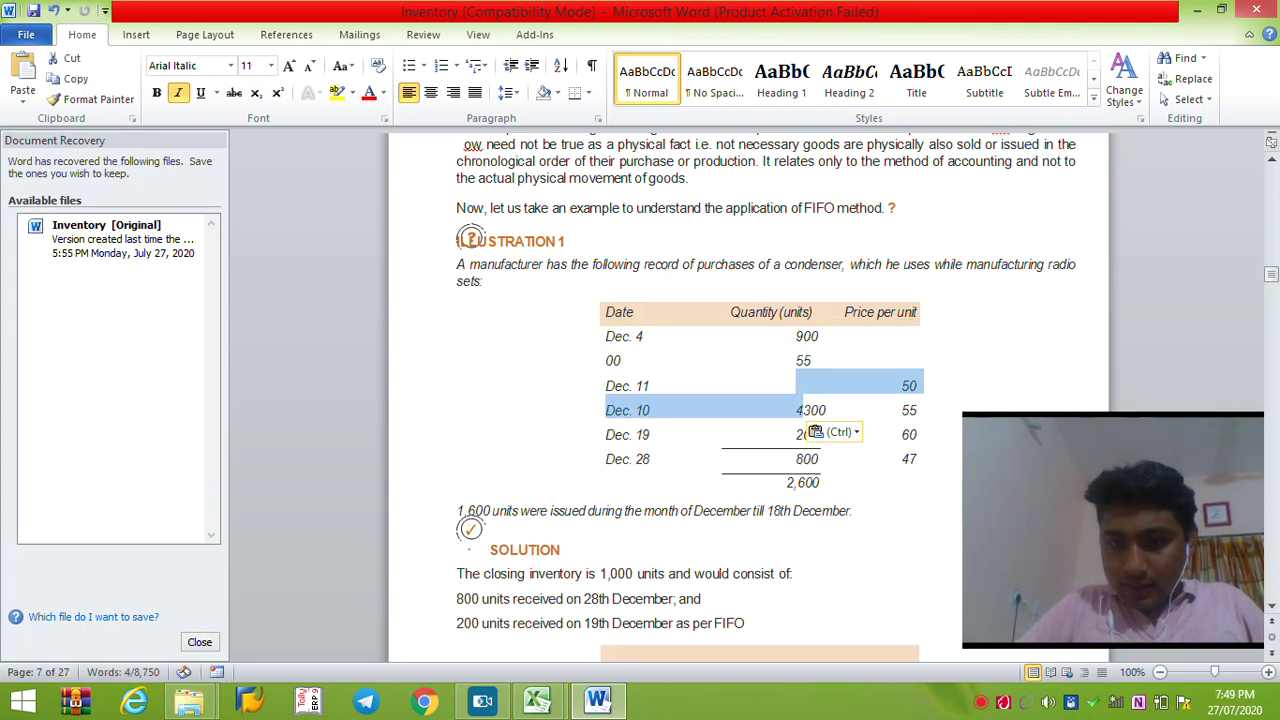
pyautogui.hotkey('ctrl', 'z')
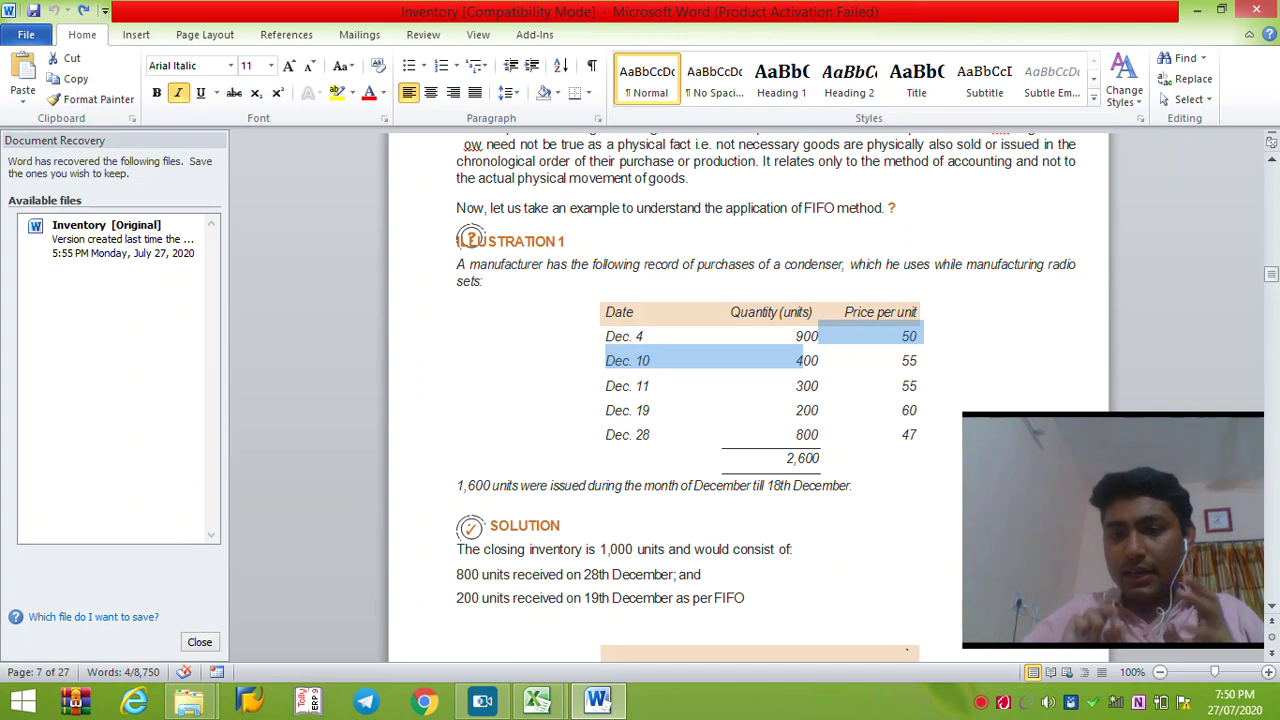
pyautogui.click(805, 365)
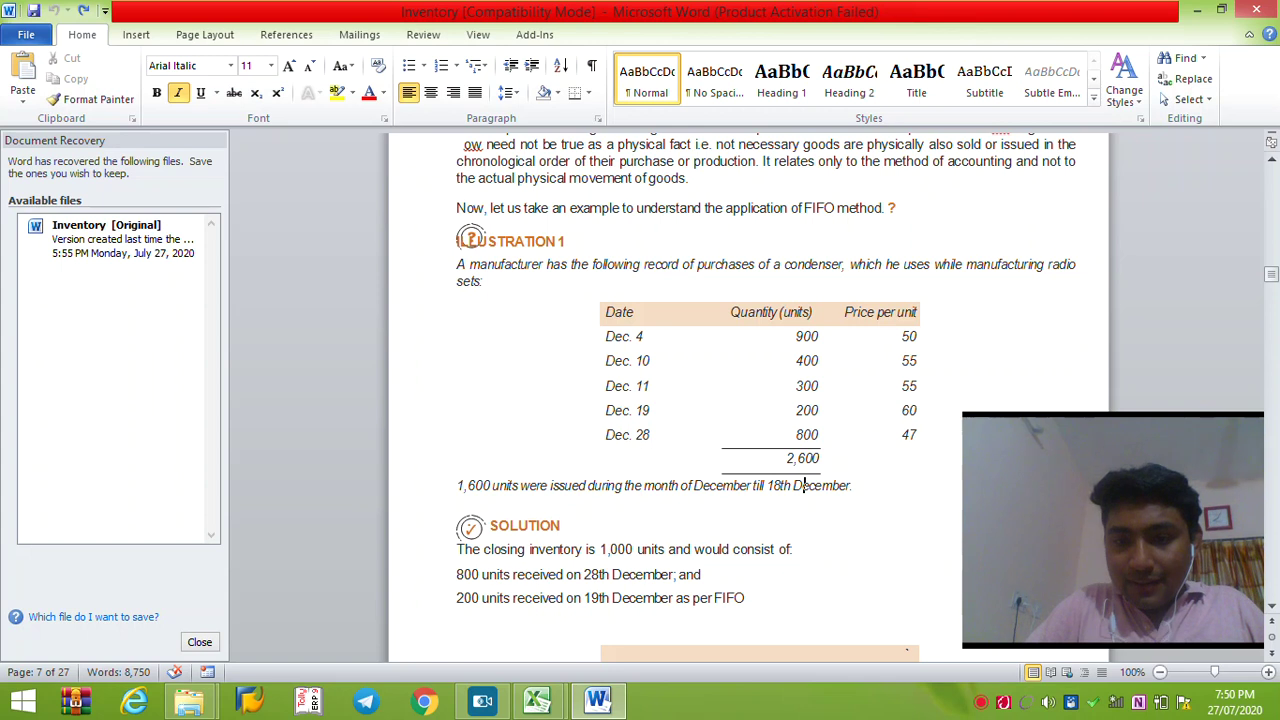
# - Switch to Excel and enter 2600 in L4 and 1600 in L5 beside the inventory table
pyautogui.hotkey('alt', 'Tab')
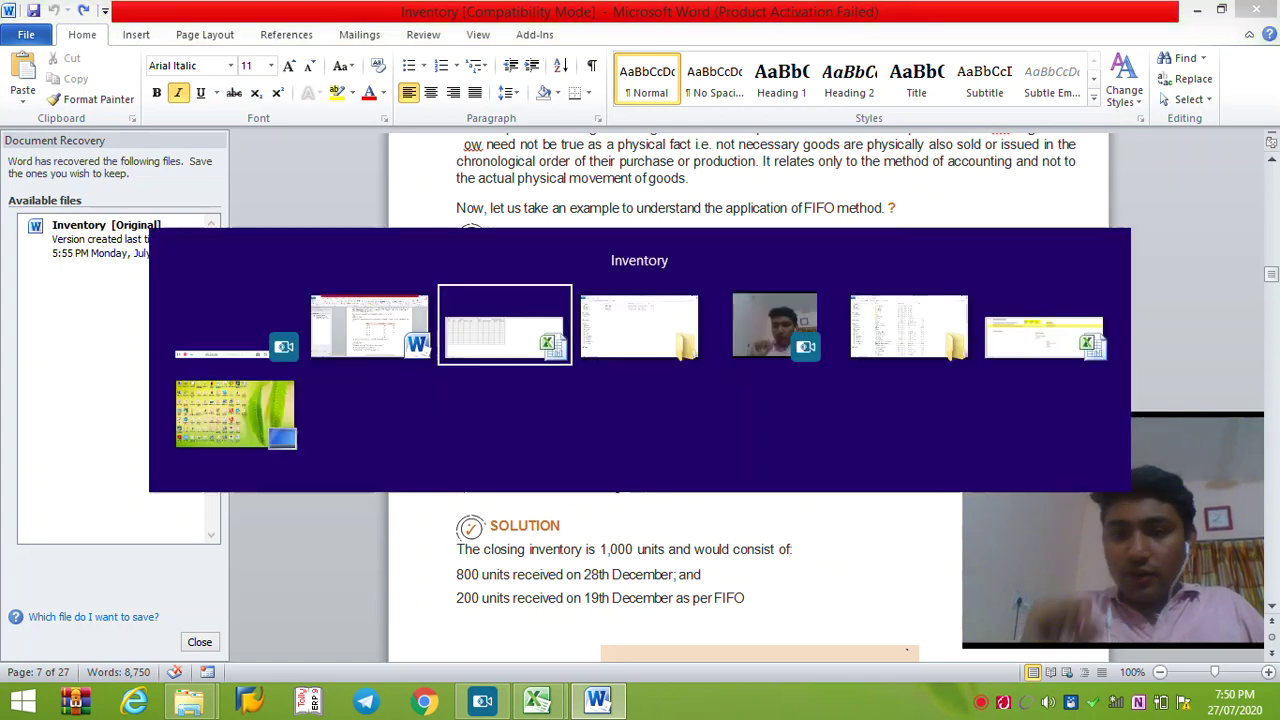
pyautogui.press('Right')
pyautogui.press('Right')
pyautogui.press('Right')
pyautogui.press('Right')
pyautogui.press('Right')
pyautogui.press('Right')
pyautogui.press('Right')
pyautogui.press('Right')
pyautogui.press('Right')
pyautogui.press('Right')
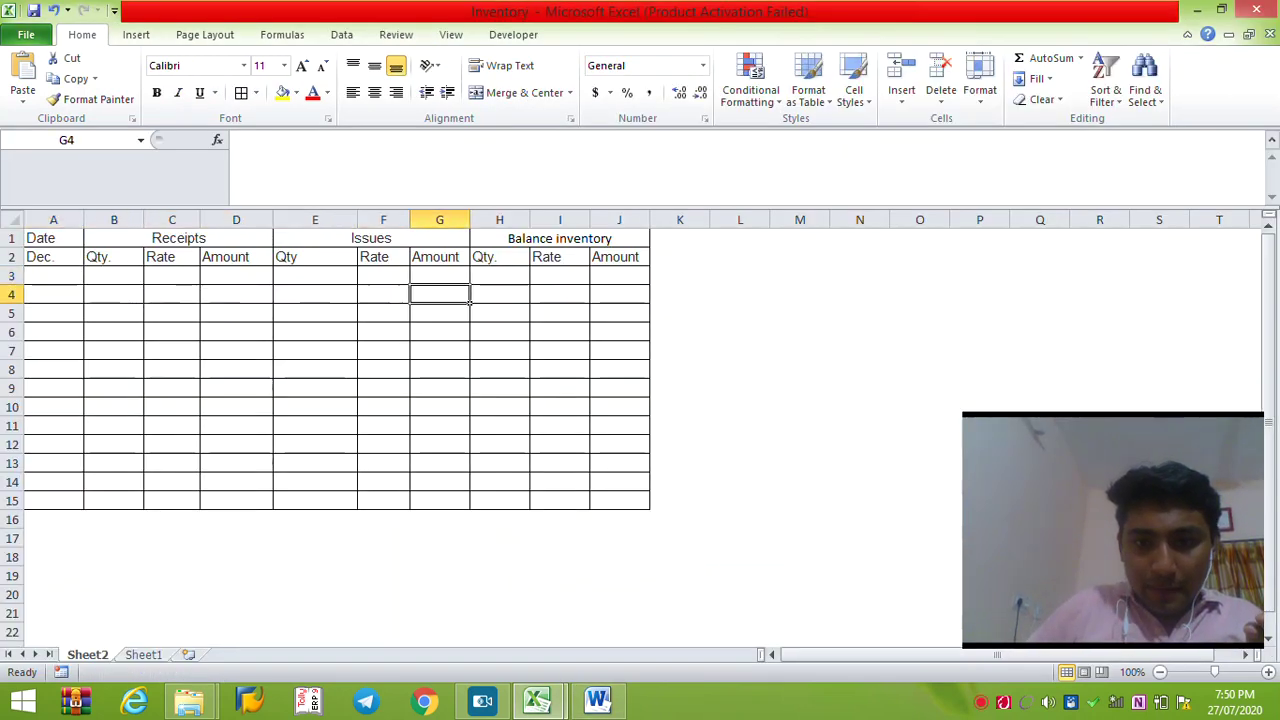
pyautogui.write('2600')
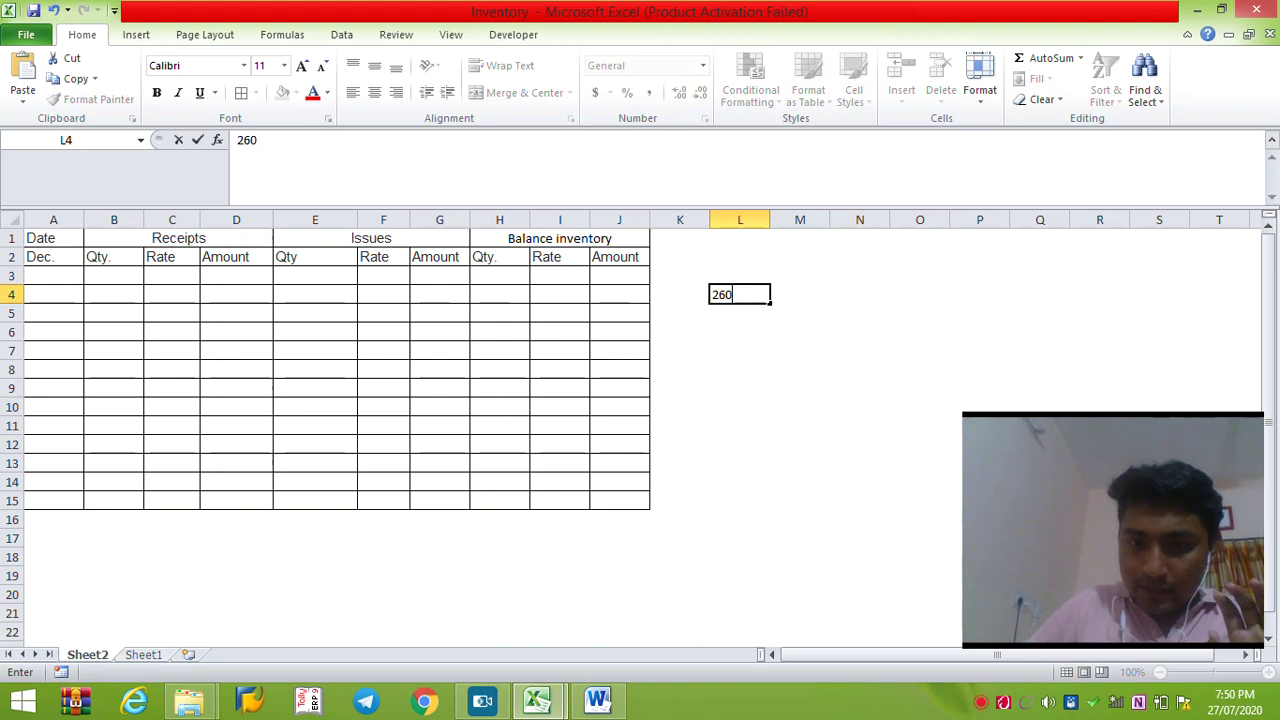
pyautogui.press('Return')
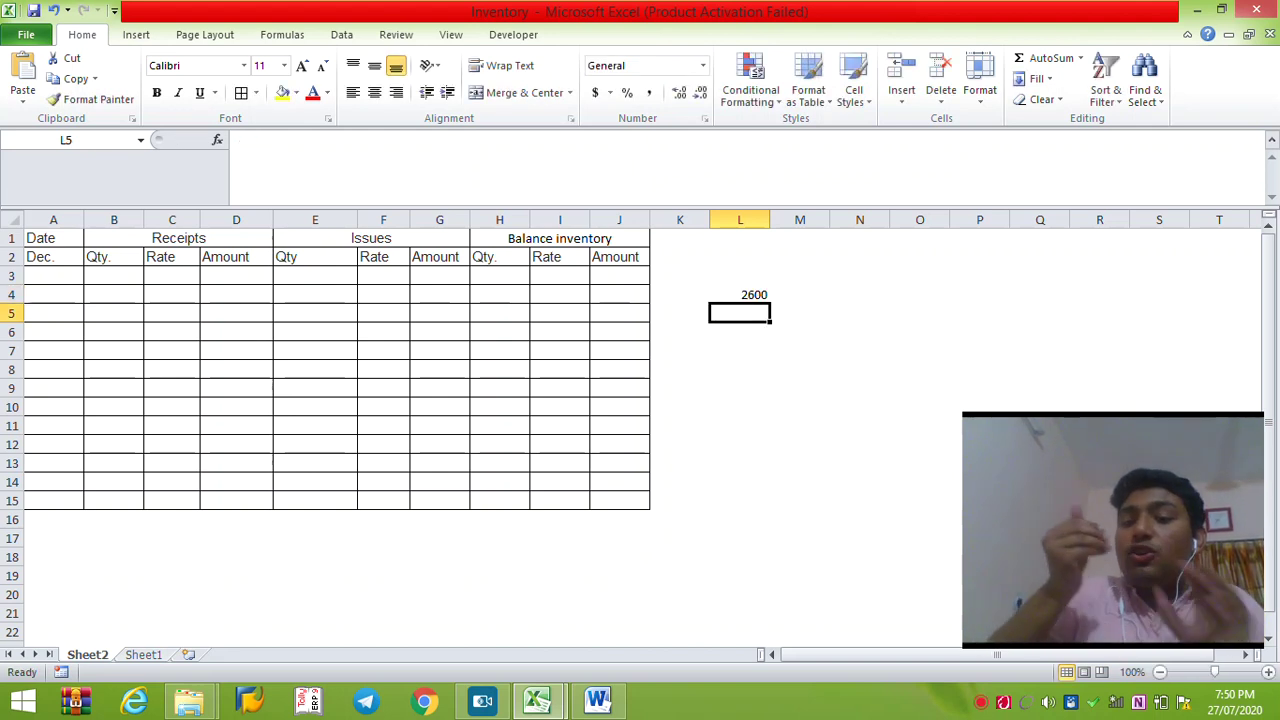
pyautogui.write('1600')
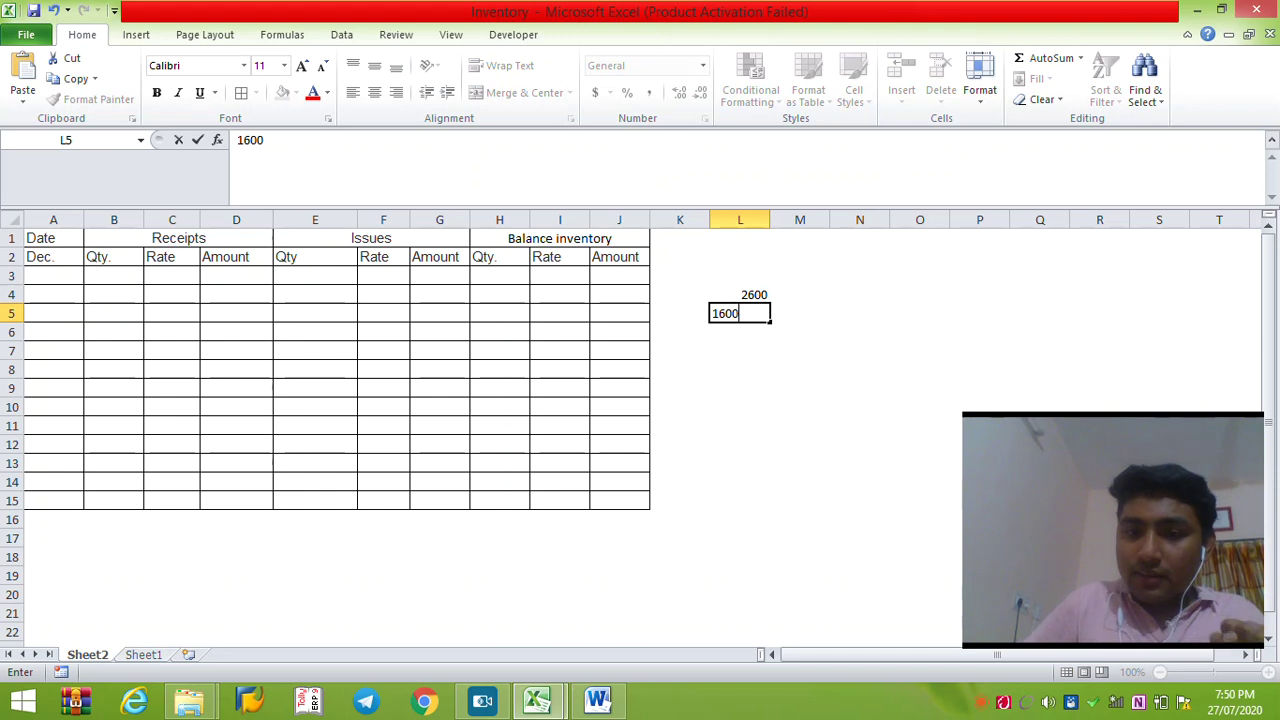
pyautogui.press('Return')
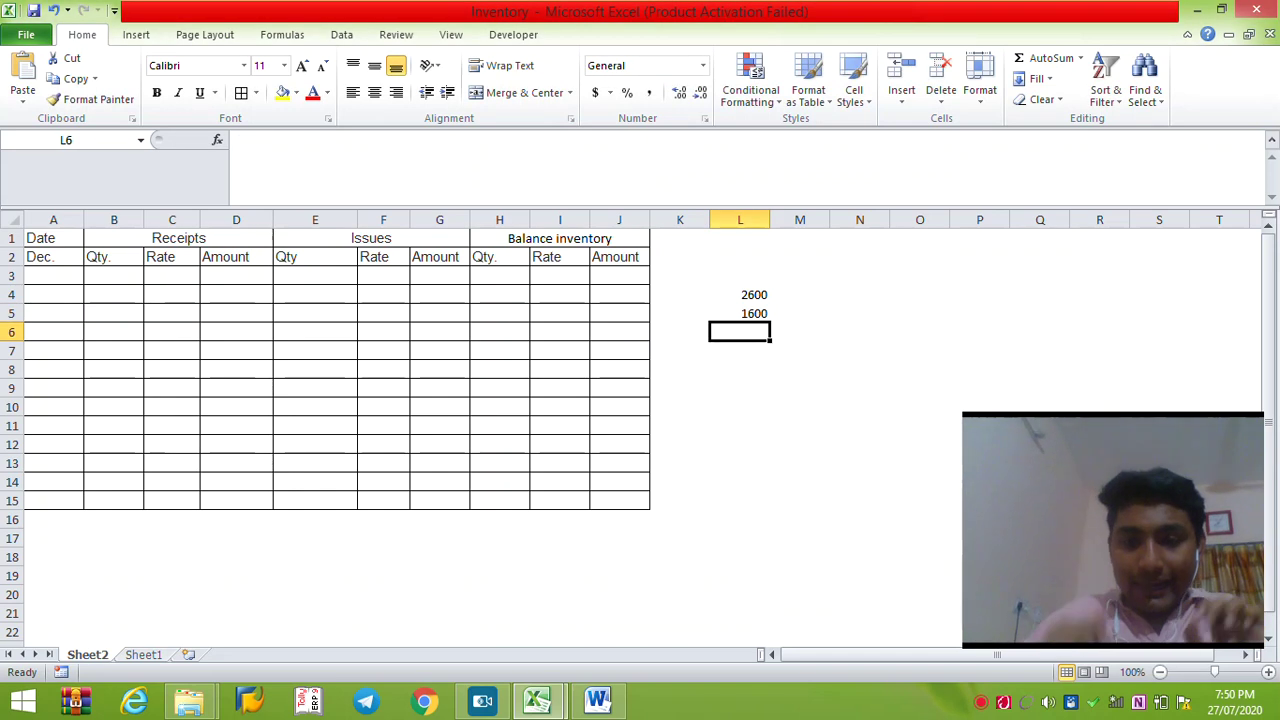
# - Switch to Word and examine the issued units in Illustration 1 against the dated purchase quantities and prices
pyautogui.hotkey('alt', 'Tab')
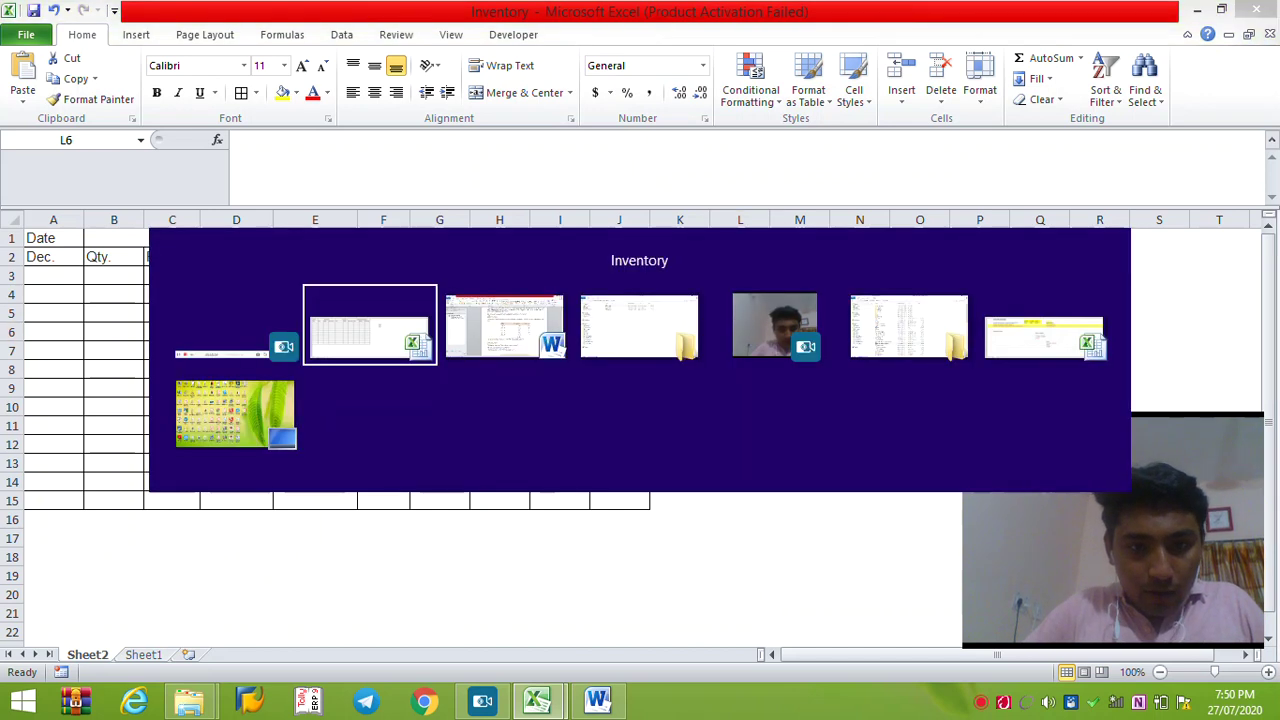
pyautogui.press('Tab')
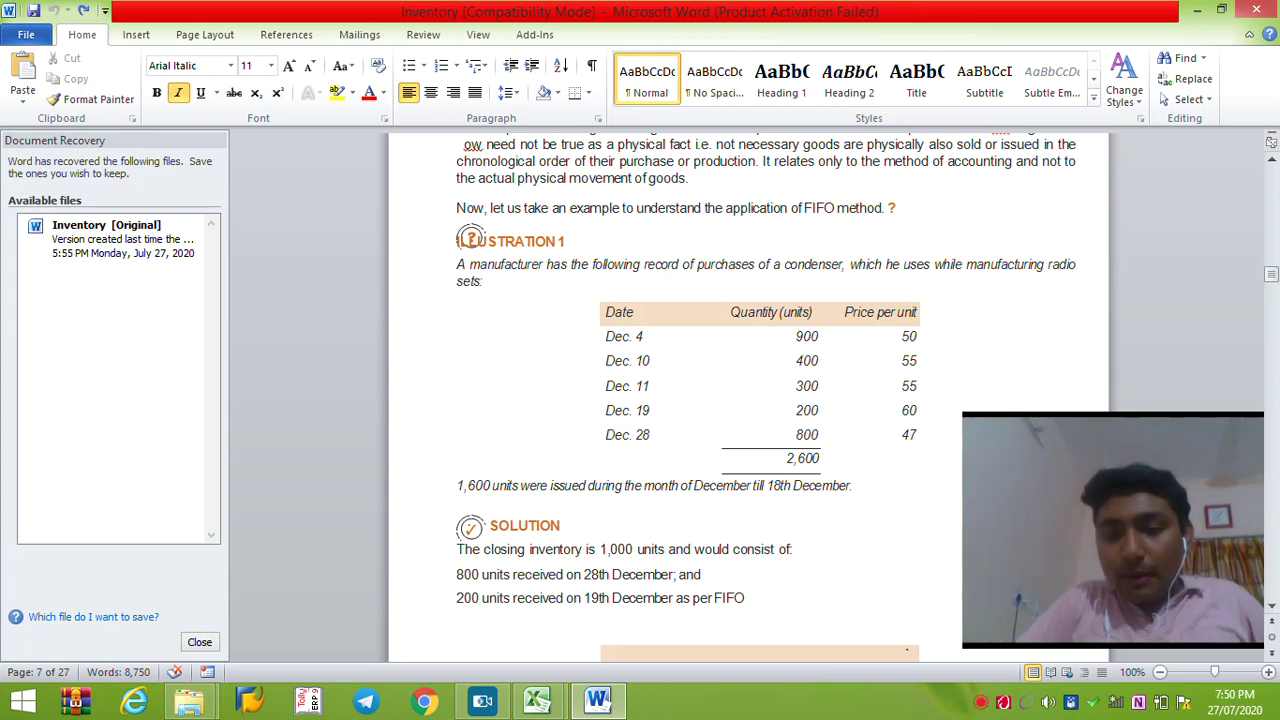
pyautogui.moveTo(456, 485); pyautogui.dragTo(520, 485)
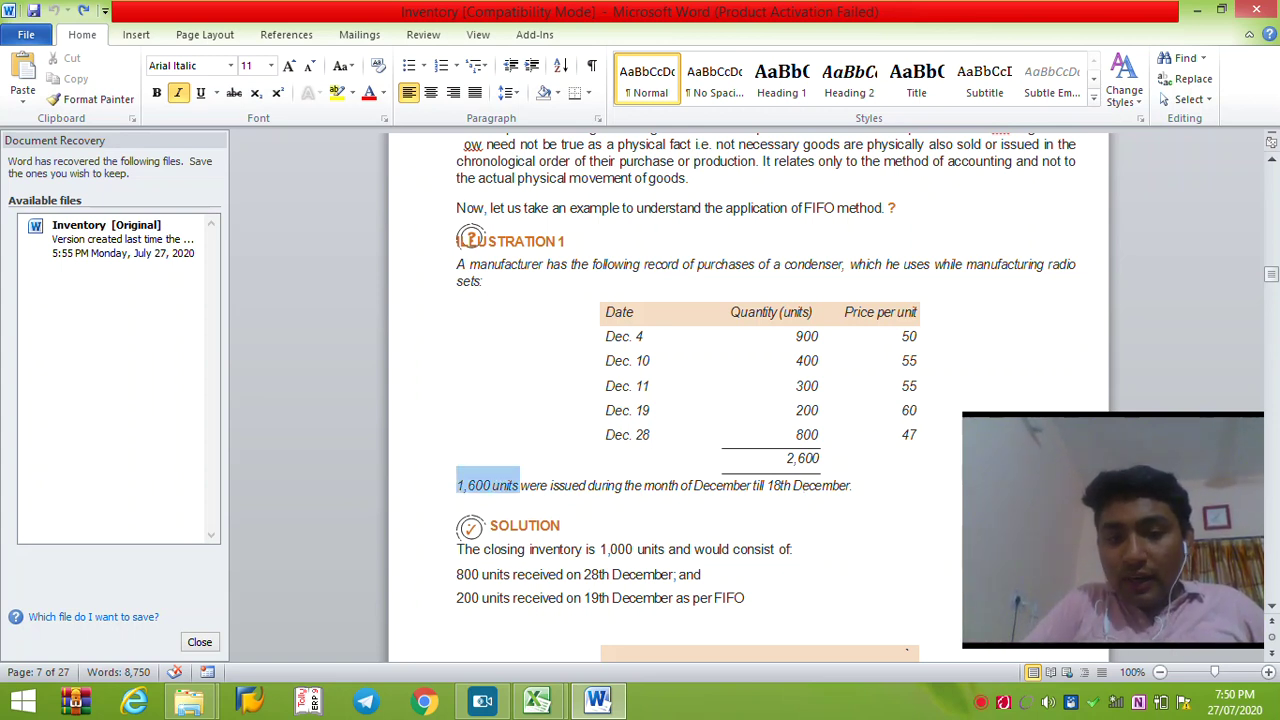
pyautogui.click(606, 385)
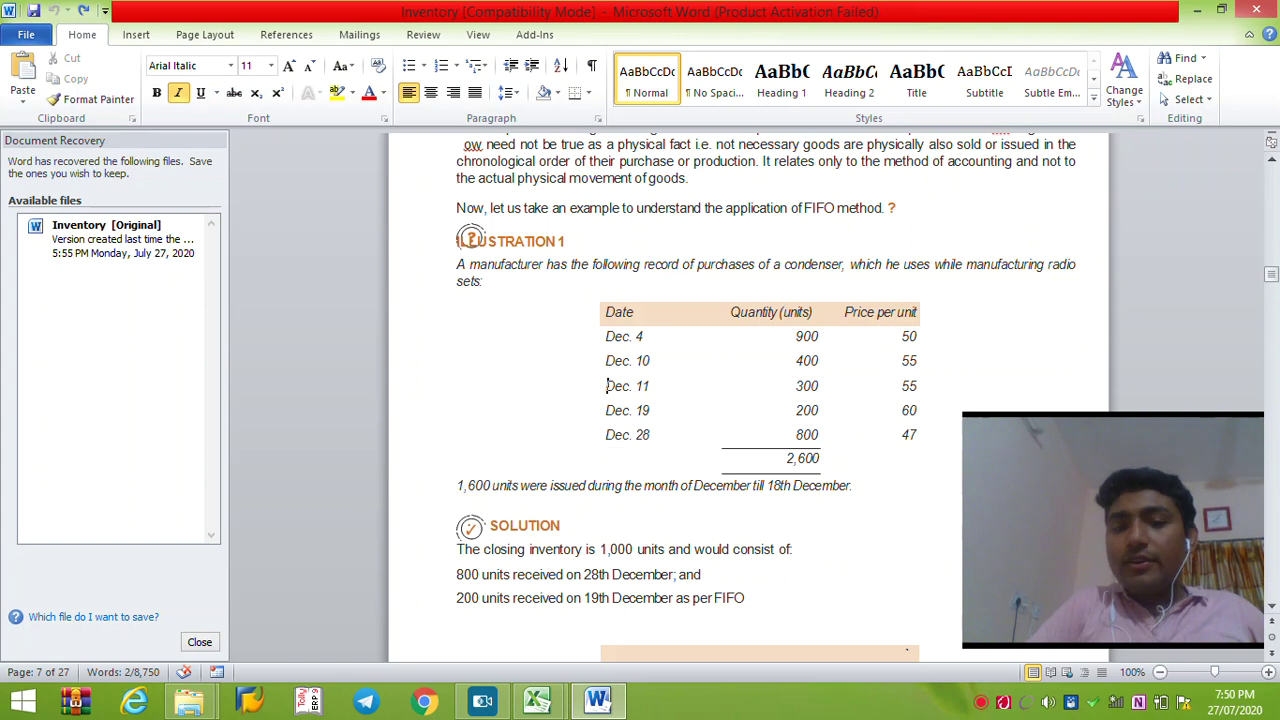
pyautogui.moveTo(796, 336); pyautogui.dragTo(819, 361)
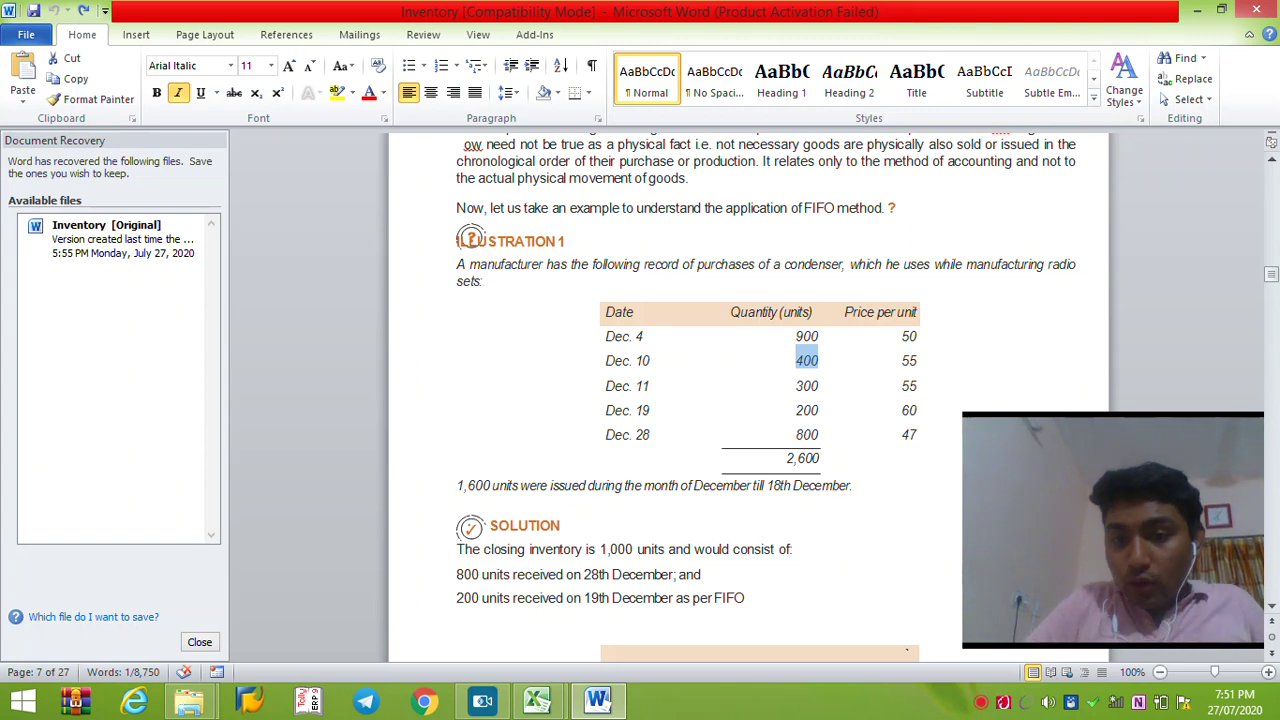
pyautogui.moveTo(796, 410); pyautogui.dragTo(819, 386)
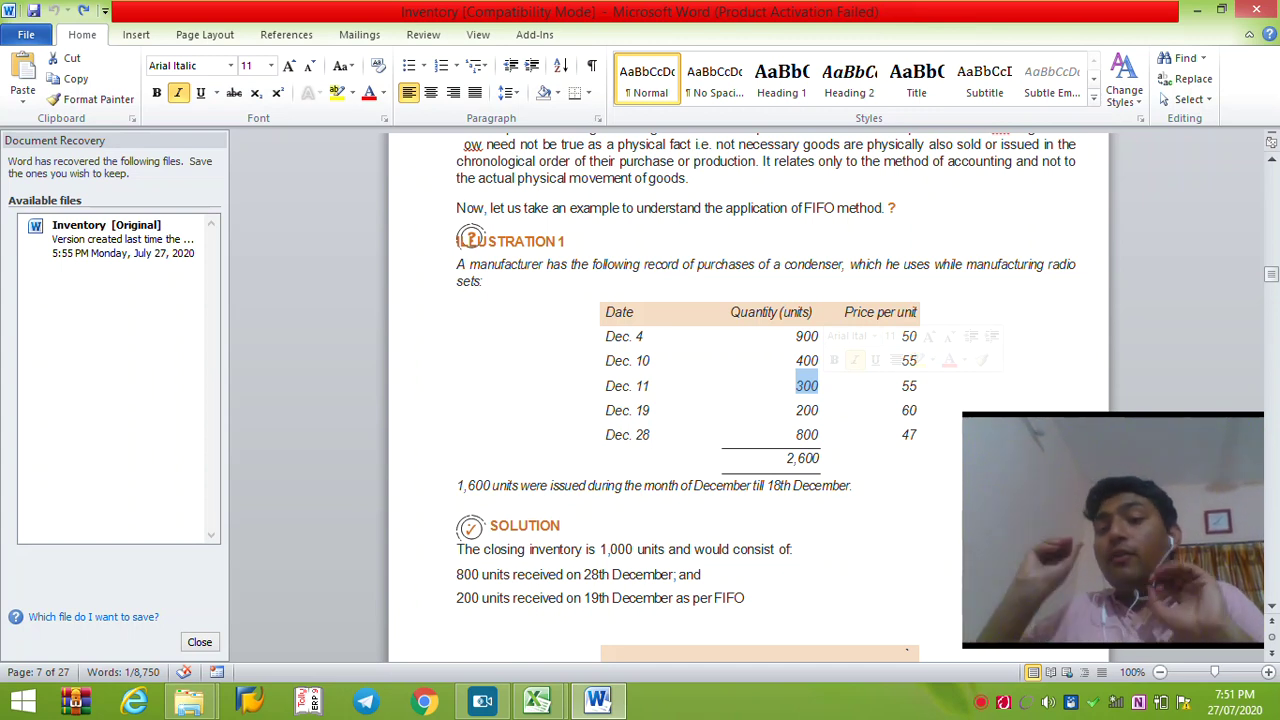
pyautogui.moveTo(796, 408); pyautogui.dragTo(914, 432)
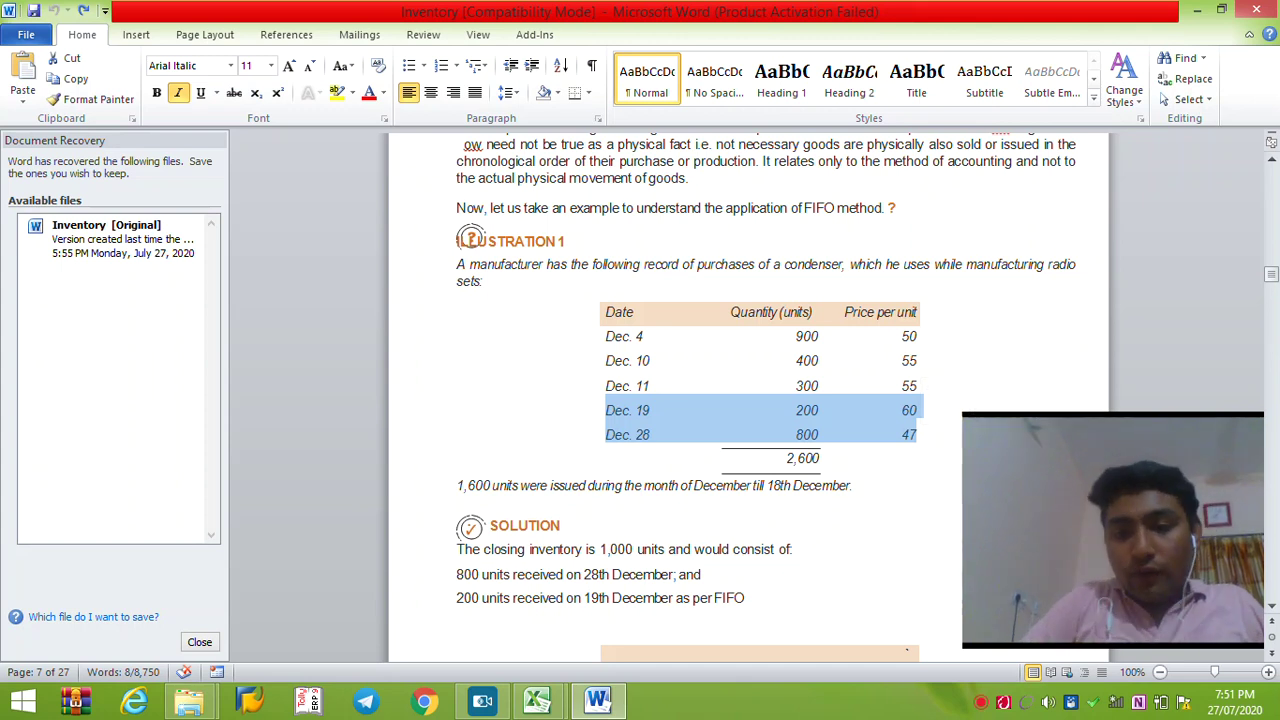
pyautogui.moveTo(797, 410); pyautogui.dragTo(920, 434)
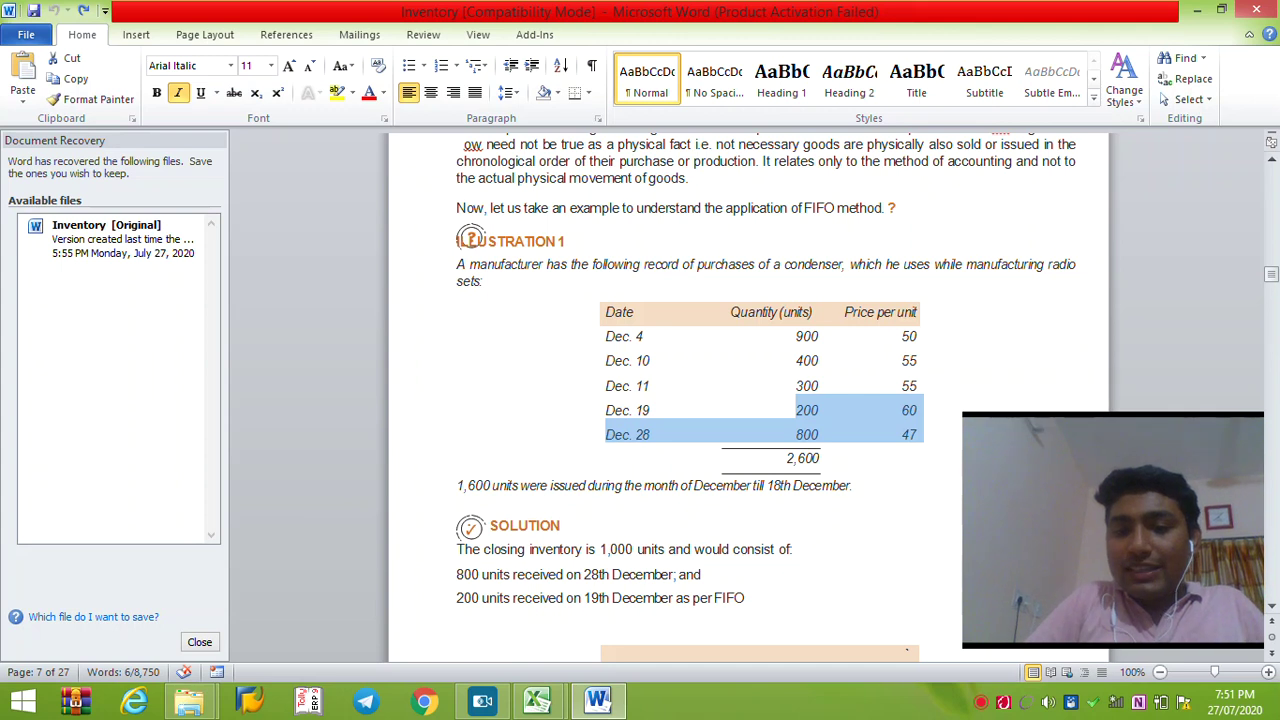
# - Switch to Excel and calculate the FIFO closing inventory value in L6 as 200*60+800*47, using the unit prices from Word
pyautogui.hotkey('alt', 'Tab')
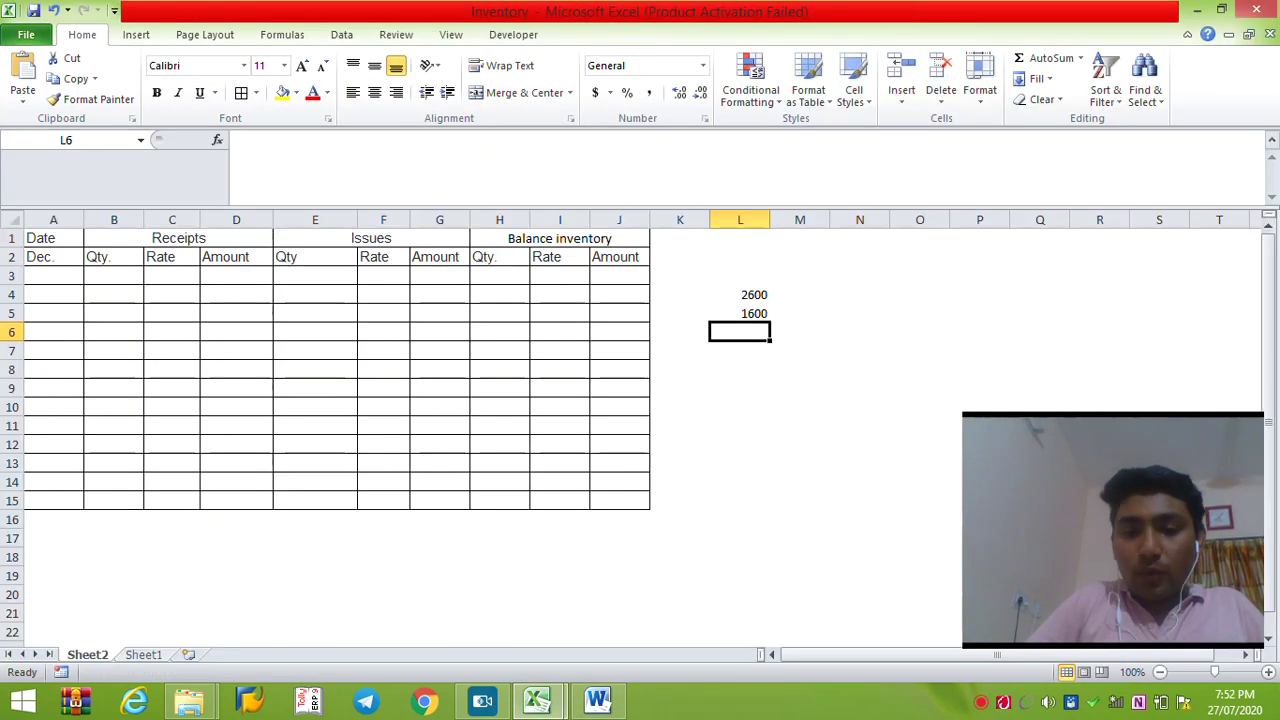
pyautogui.write('+200')
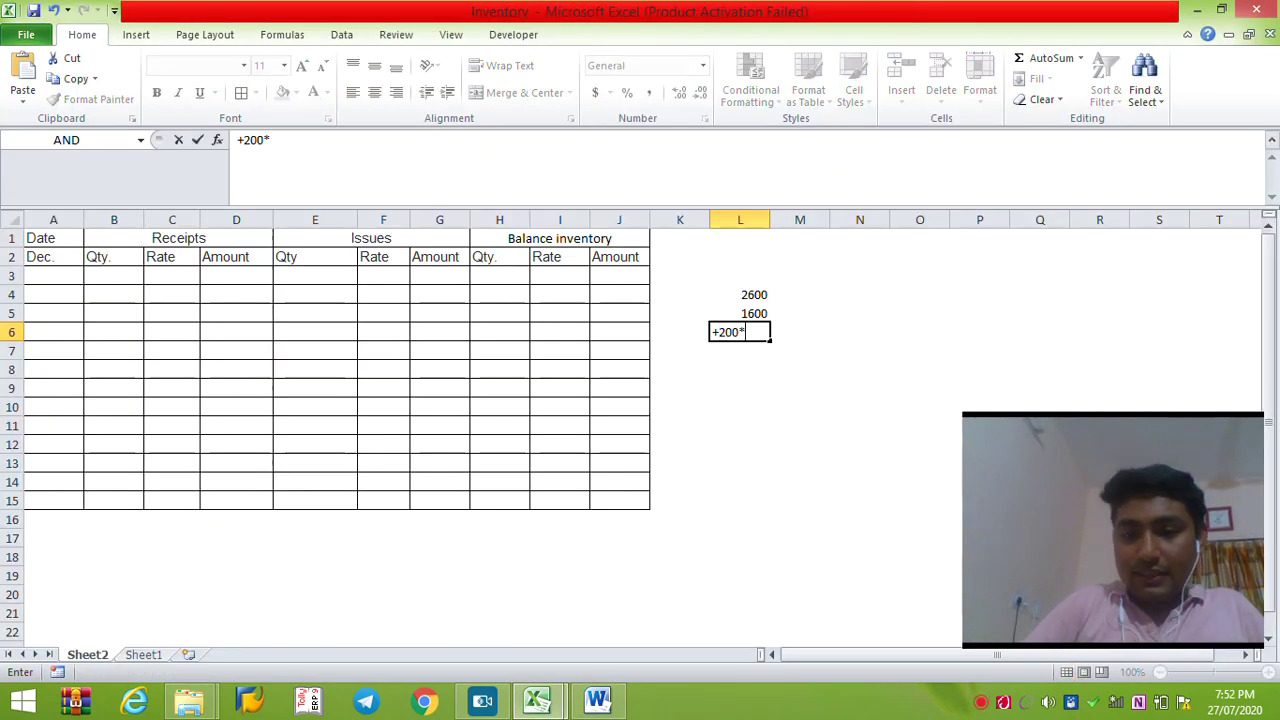
pyautogui.write('*')
pyautogui.hotkey('alt', 'Tab')
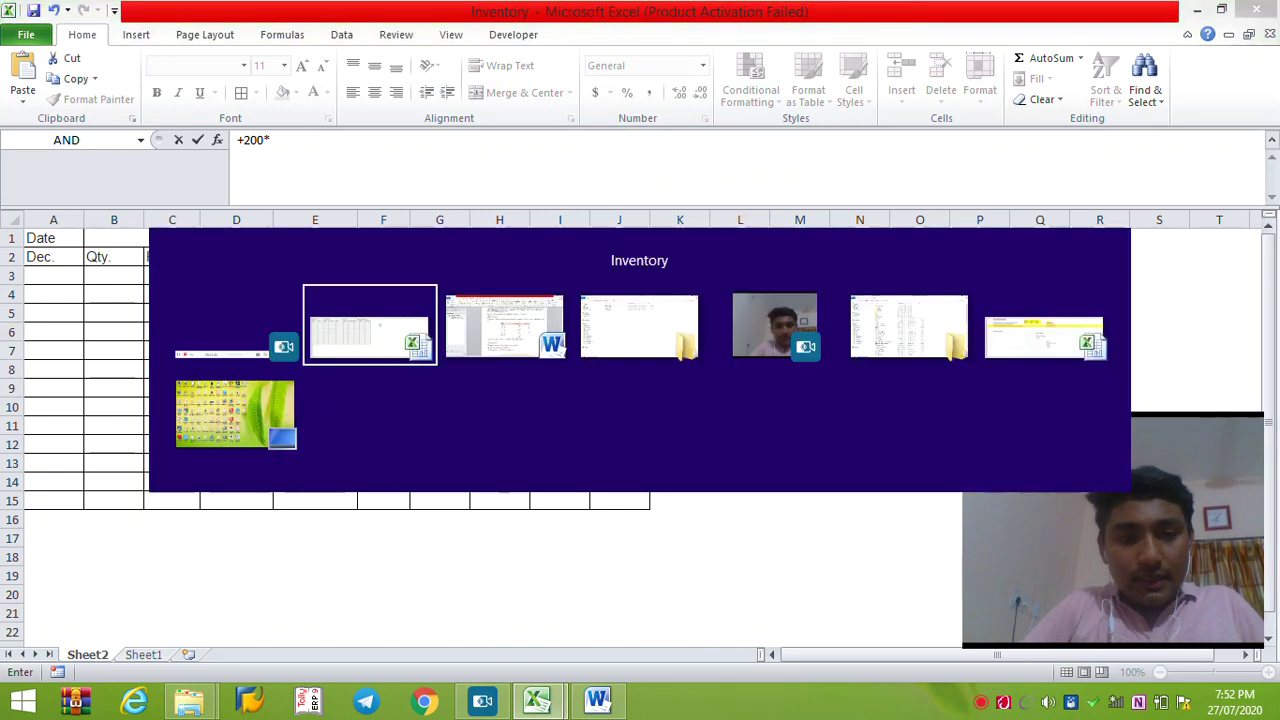
pyautogui.hotkey('alt', 'Tab')
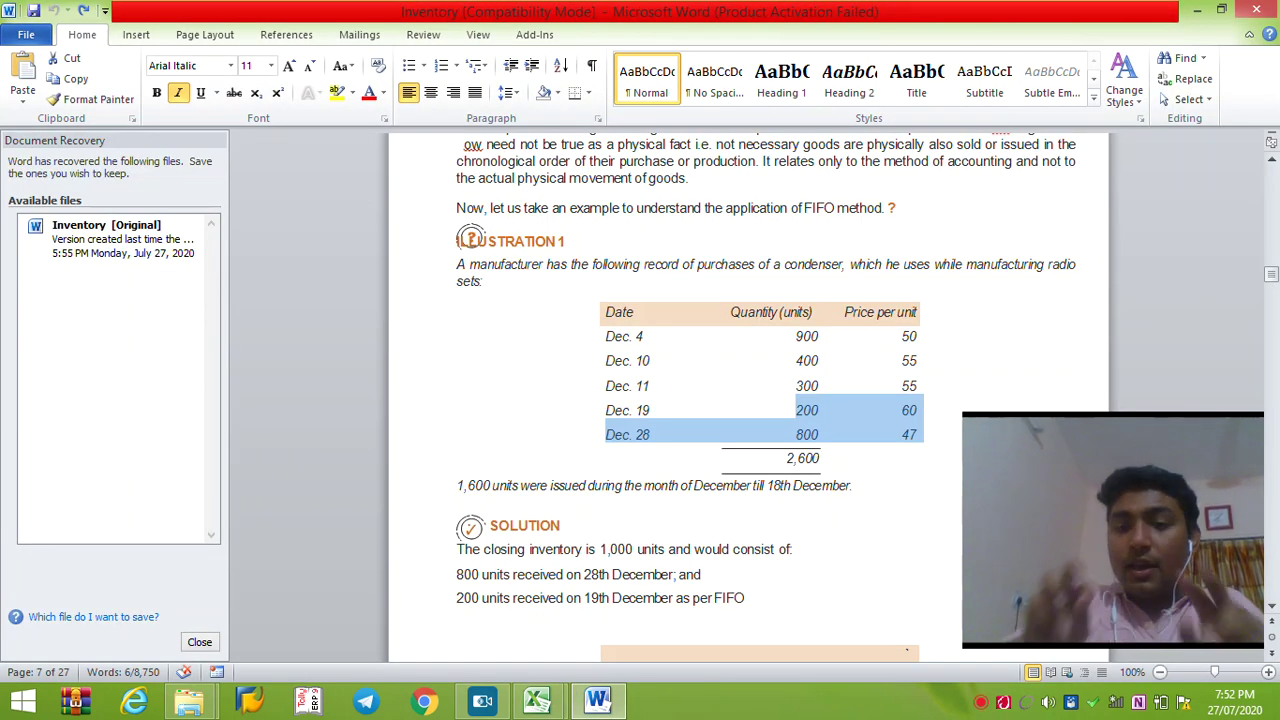
pyautogui.hotkey('alt', 'Tab')
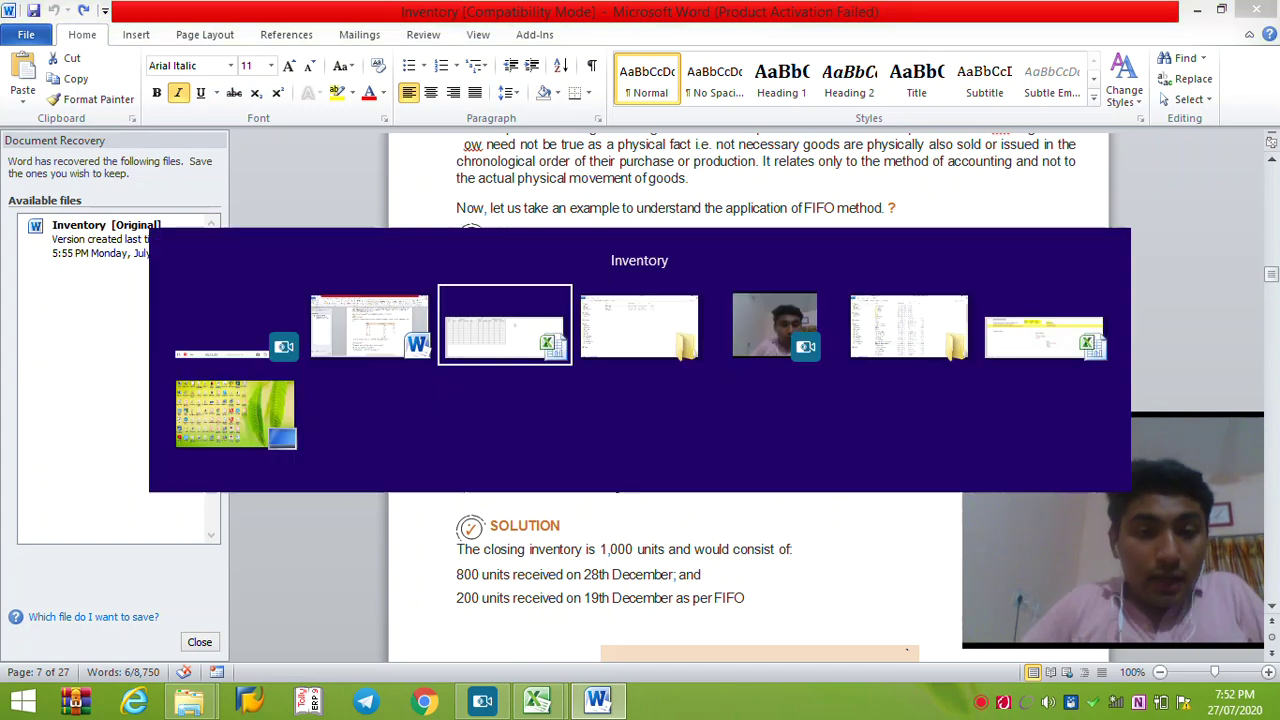
pyautogui.write('60+')
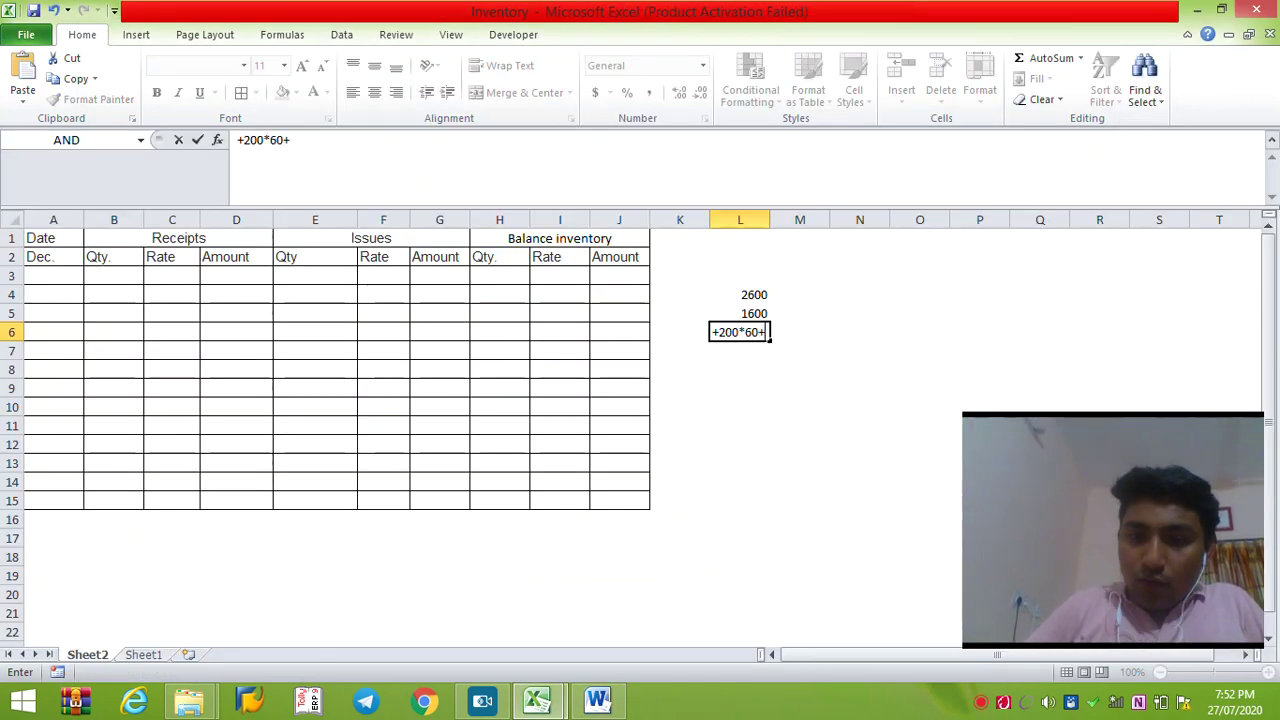
pyautogui.write('800*47')
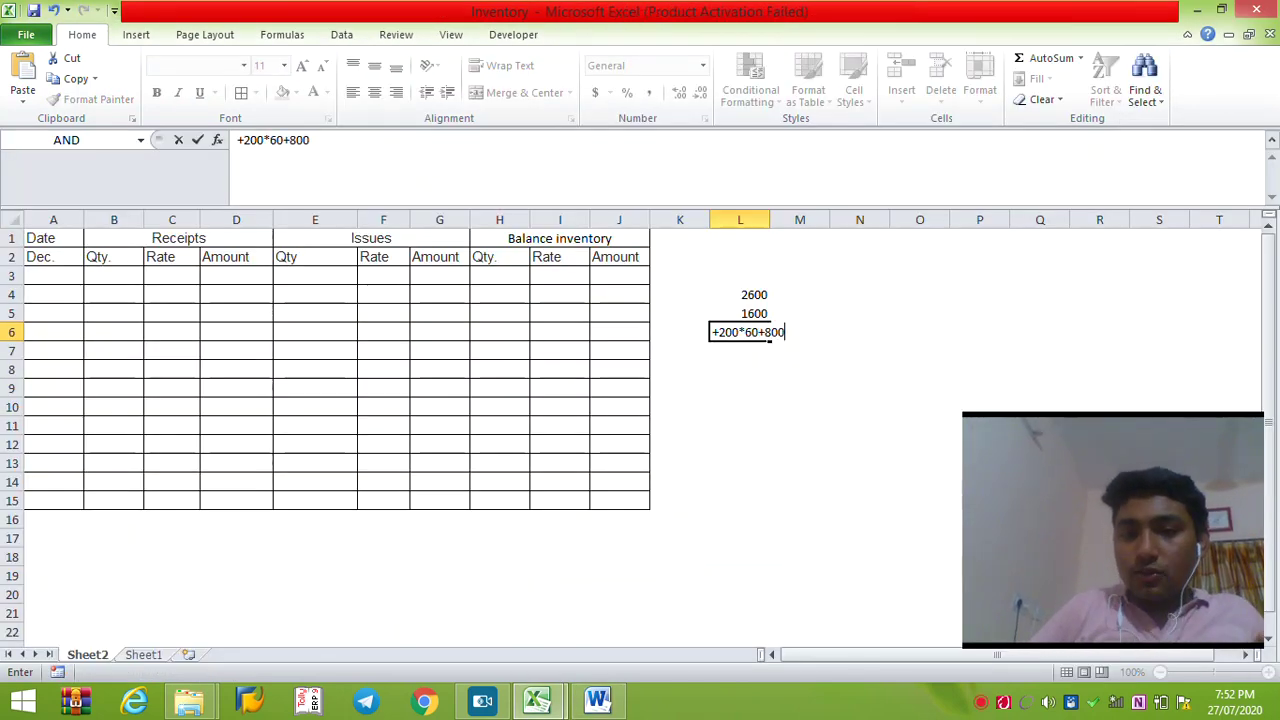
pyautogui.press('Return')
pyautogui.press('Up')
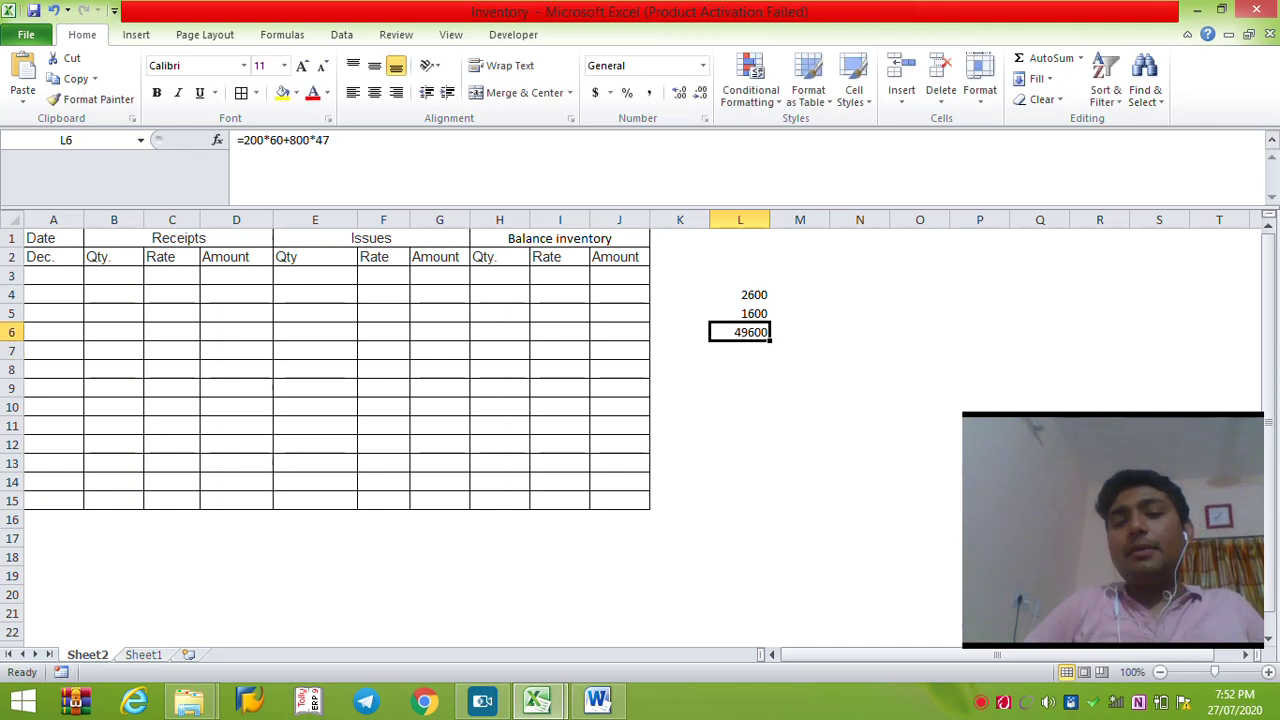
# - Clear the contents of cells L3 to L5 above the closing inventory value
pyautogui.press('Right')
pyautogui.press('Up')
pyautogui.press('Left')
pyautogui.hotkey('shift', 'Up')
pyautogui.hotkey('shift', 'Up')
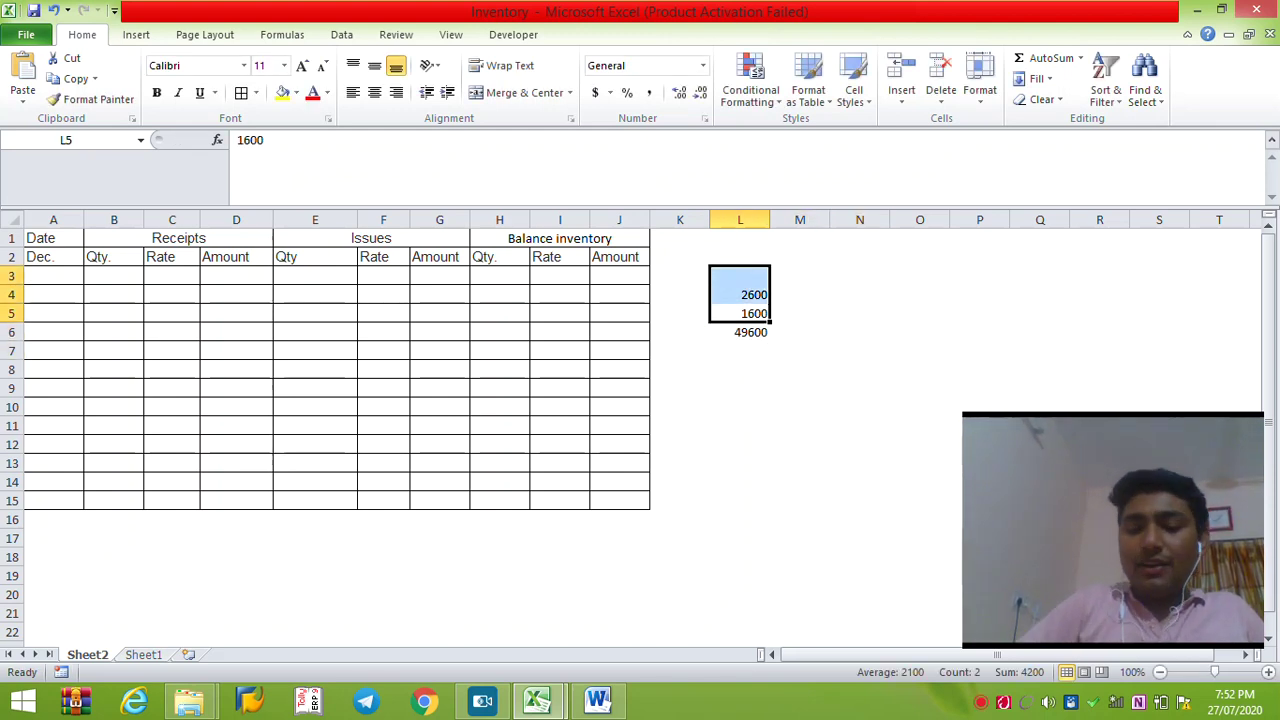
pyautogui.press('Delete')
# - Check the closing inventory value against Illustration 1's solution in Word, and return to cell L7 in Excel
pyautogui.hotkey('alt', 'Tab')
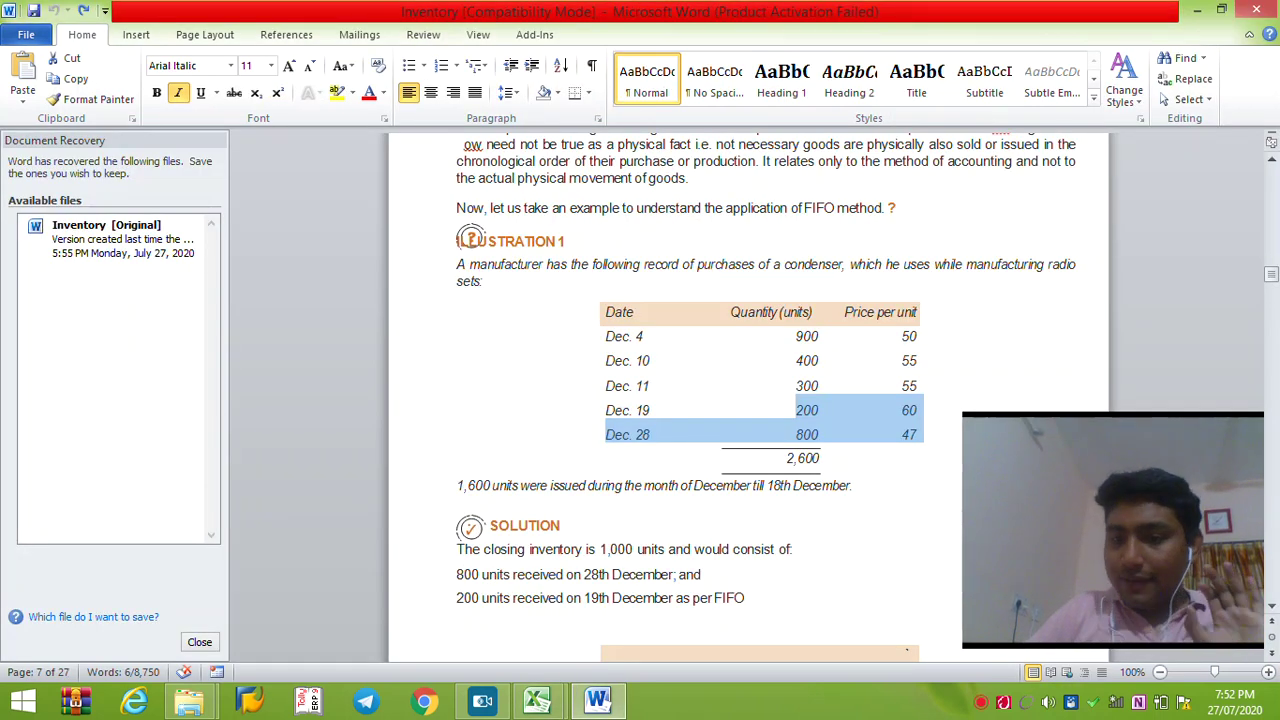
pyautogui.press('pagedown')
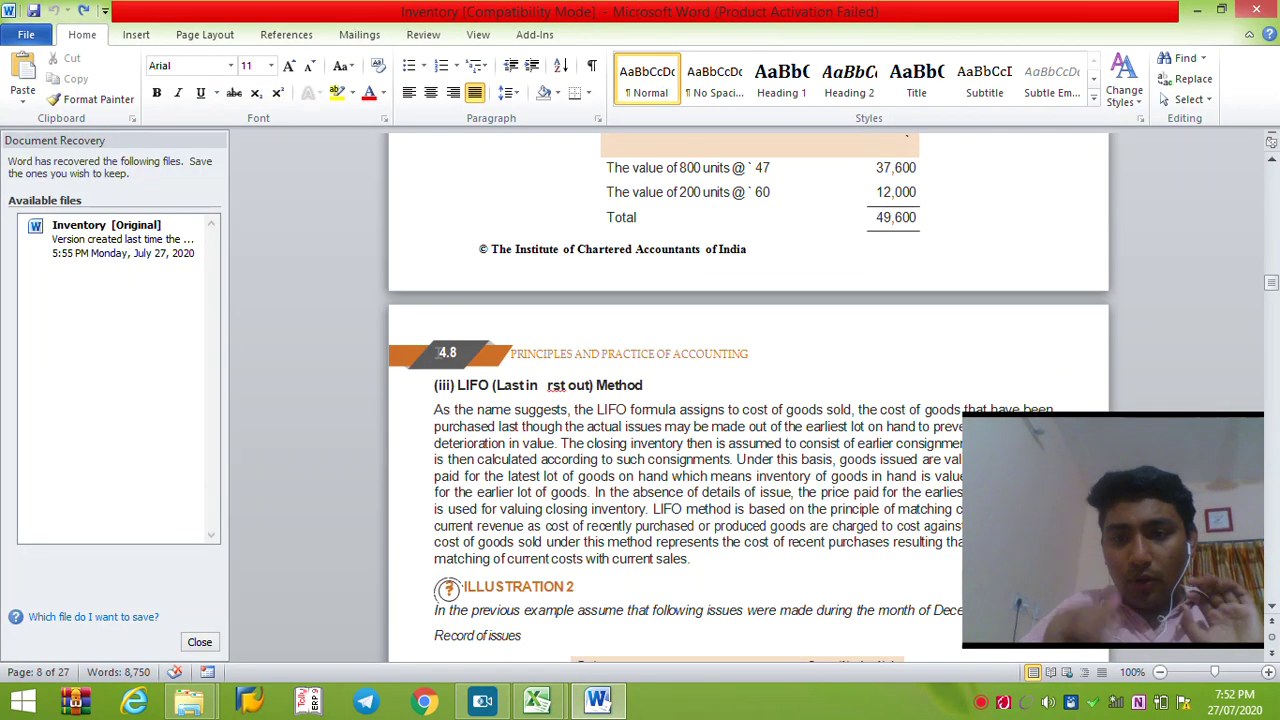
pyautogui.hotkey('alt', 'Tab')
pyautogui.press('Down')
pyautogui.press('Down')
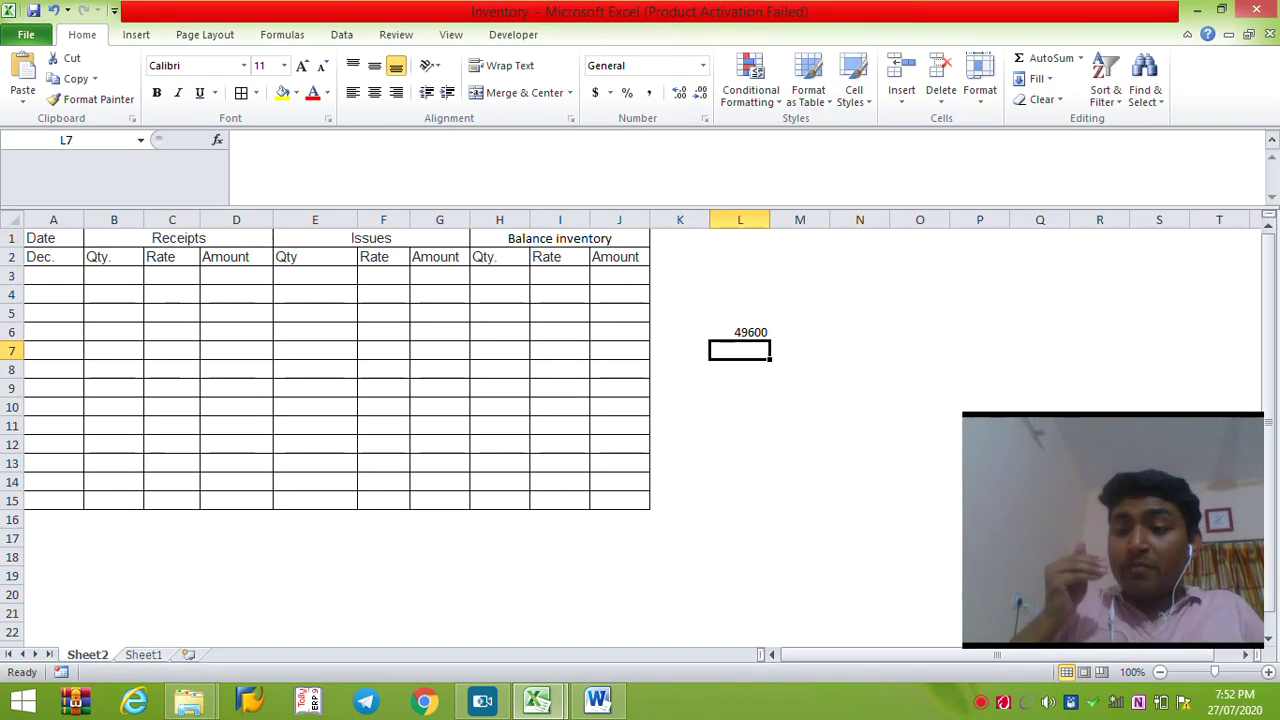
# - Switch to Word and examine the LIFO method explanation and Illustration 2's record of December issues
pyautogui.hotkey('alt', 'Tab')
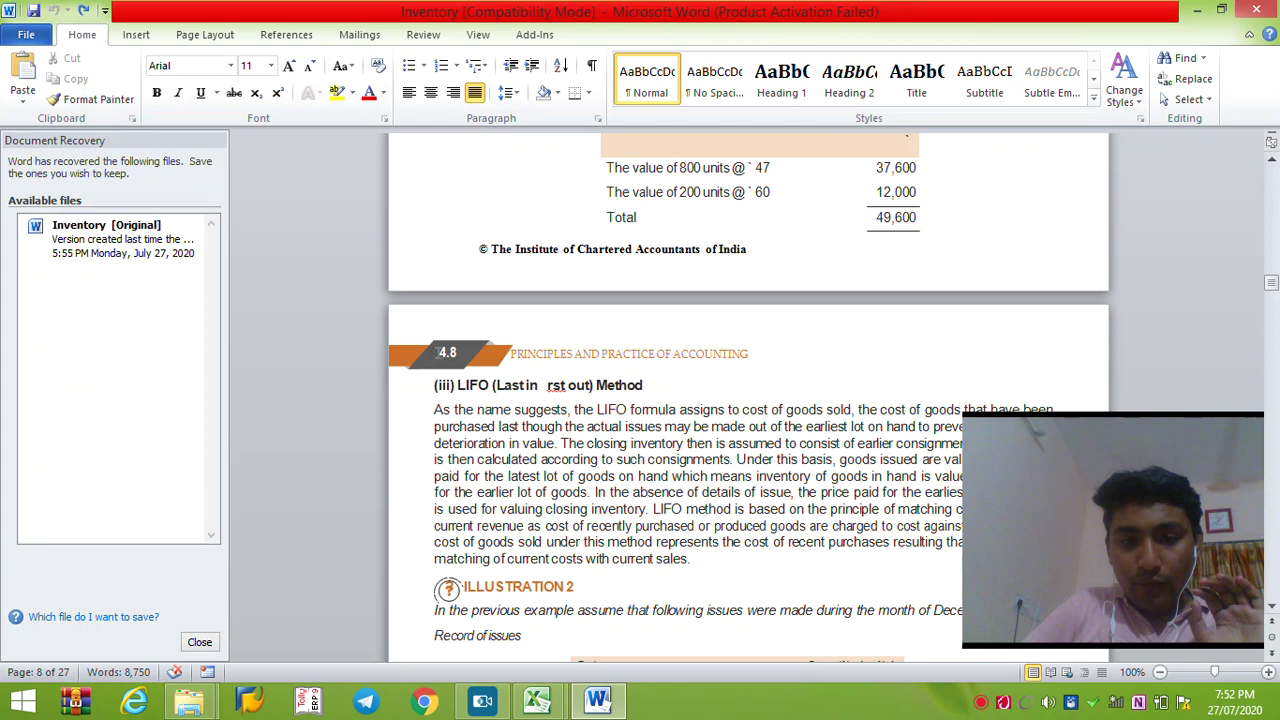
pyautogui.press('Down')
pyautogui.press('Down')
pyautogui.press('Down')
pyautogui.press('Down')
pyautogui.press('Down')
pyautogui.press('Down')
pyautogui.press('Down')
pyautogui.press('Down')
pyautogui.press('Down')
pyautogui.press('Down')
pyautogui.press('Down')
pyautogui.press('Down')
pyautogui.press('Down')
pyautogui.press('Up')
pyautogui.press('Up')
pyautogui.press('Up')
pyautogui.press('Up')
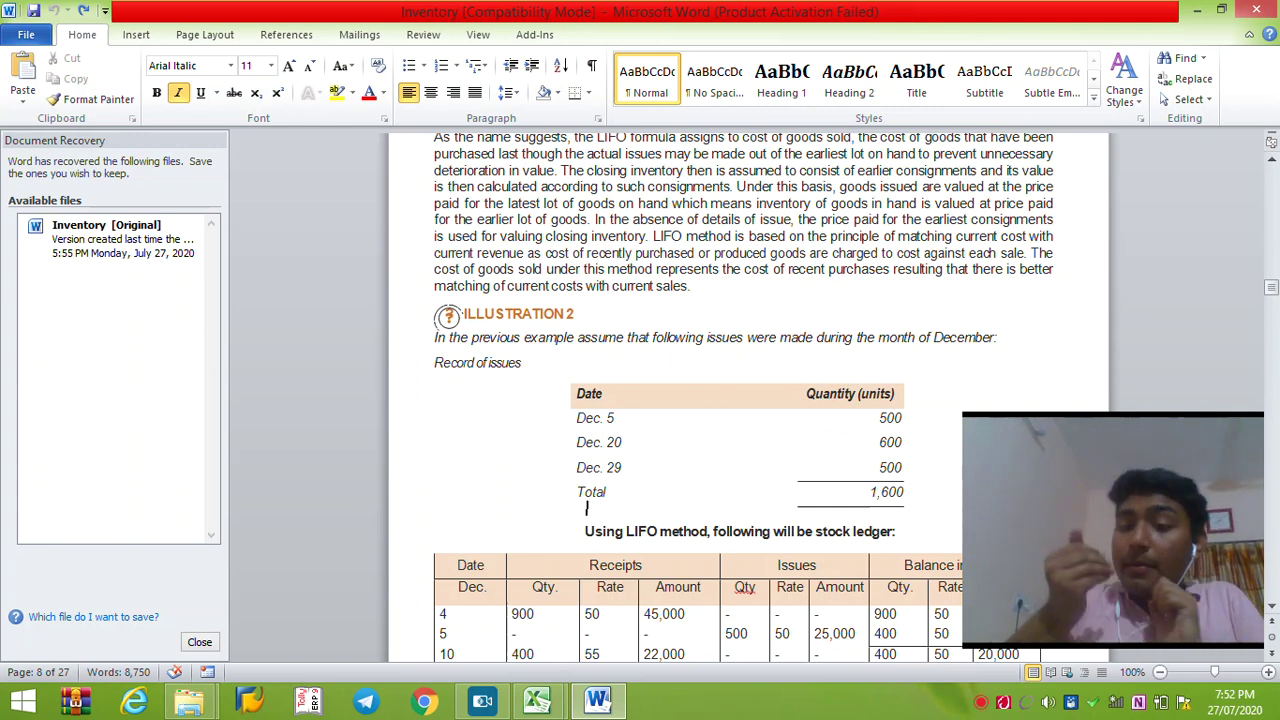
# - Go back to Illustration 1 and review its dated purchase quantities and unit prices
pyautogui.press('pageup')
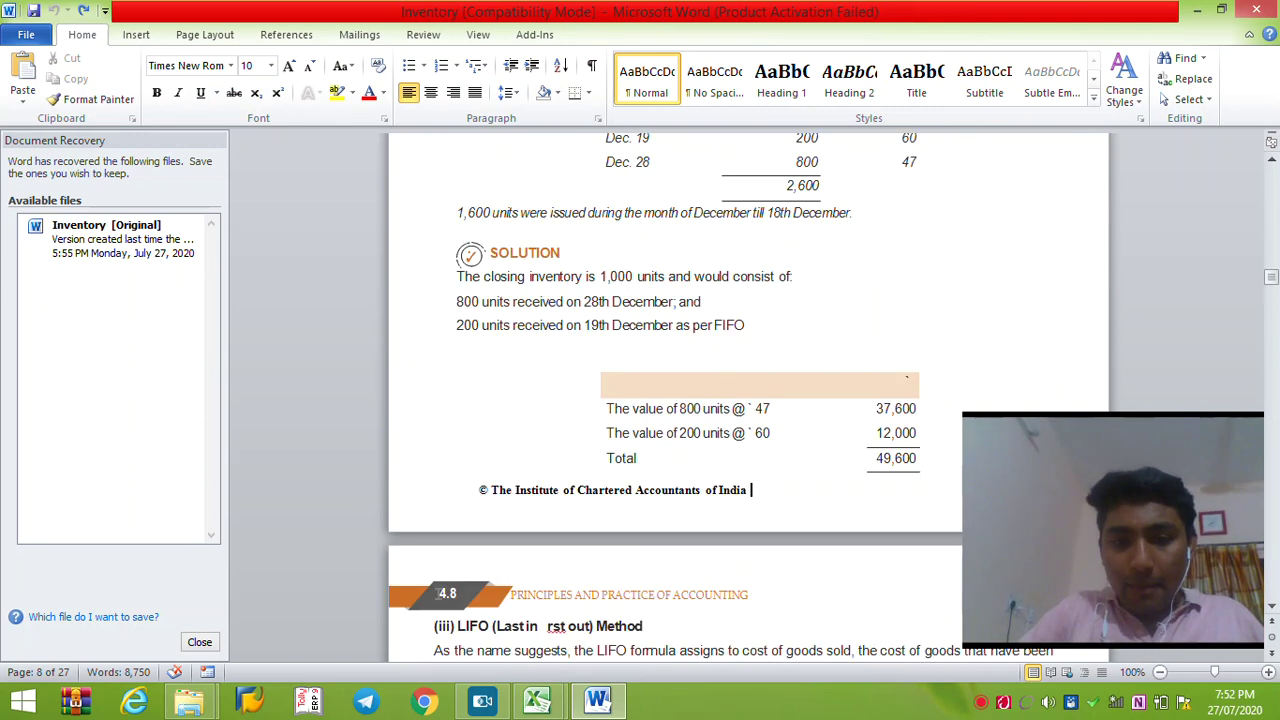
pyautogui.press('pageup')
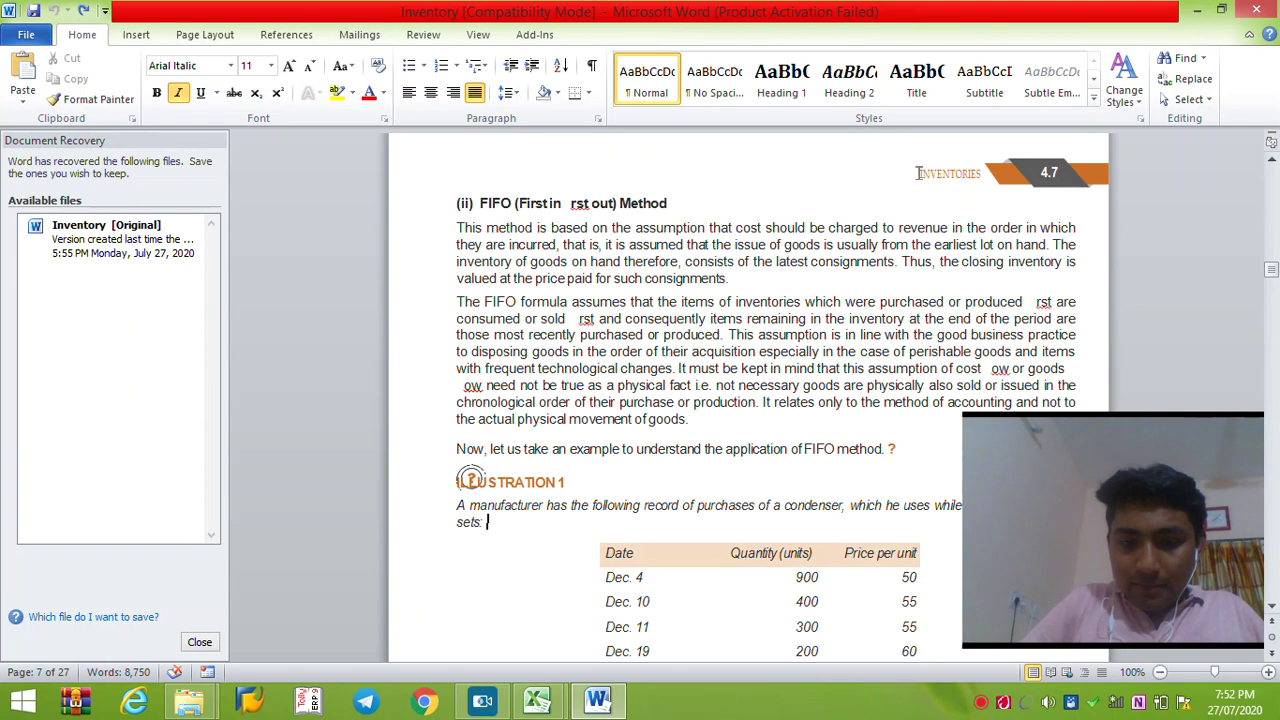
pyautogui.press('Down')
pyautogui.press('Down')
pyautogui.press('Down')
pyautogui.press('Down')
pyautogui.press('Down')
pyautogui.press('Down')
pyautogui.press('Down')
pyautogui.press('Down')
pyautogui.press('Down')
pyautogui.press('Down')
pyautogui.press('Down')
pyautogui.press('Down')
pyautogui.press('Down')
pyautogui.press('Down')
pyautogui.press('Down')
pyautogui.press('Down')
pyautogui.press('Up')
pyautogui.press('Up')
pyautogui.press('Up')
pyautogui.press('Up')
pyautogui.press('Up')
pyautogui.press('Up')
pyautogui.press('Up')
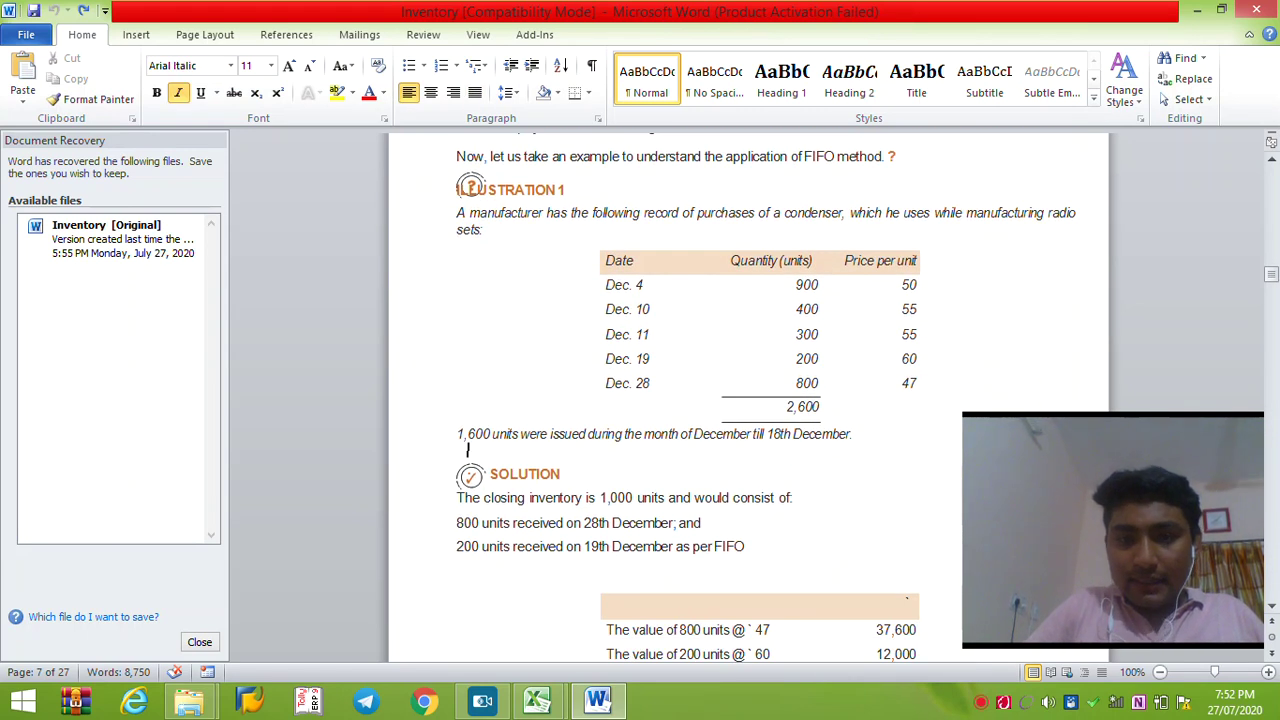
# - Copy the date Dec. 4 from Illustration 1's purchase table and paste it into A3 of the Excel ledger
pyautogui.moveTo(606, 285); pyautogui.dragTo(643, 285)
pyautogui.hotkey('ctrl', 'c')
pyautogui.hotkey('alt', 'Tab')
pyautogui.click(53, 275)
pyautogui.hotkey('ctrl', 'v')
pyautogui.click(114, 275)
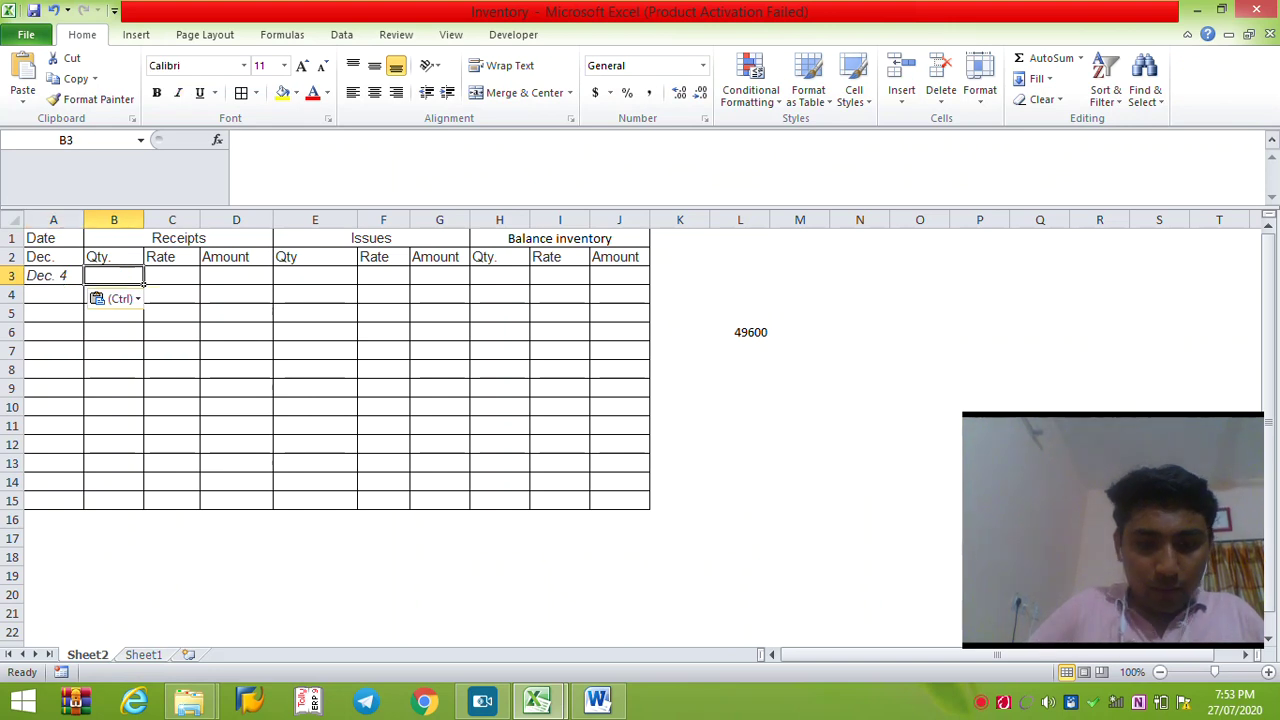
# - Enter the Dec. 4 receipt with quantity 900 in B3 and rate 50 in C3
pyautogui.hotkey('alt', 'Tab')
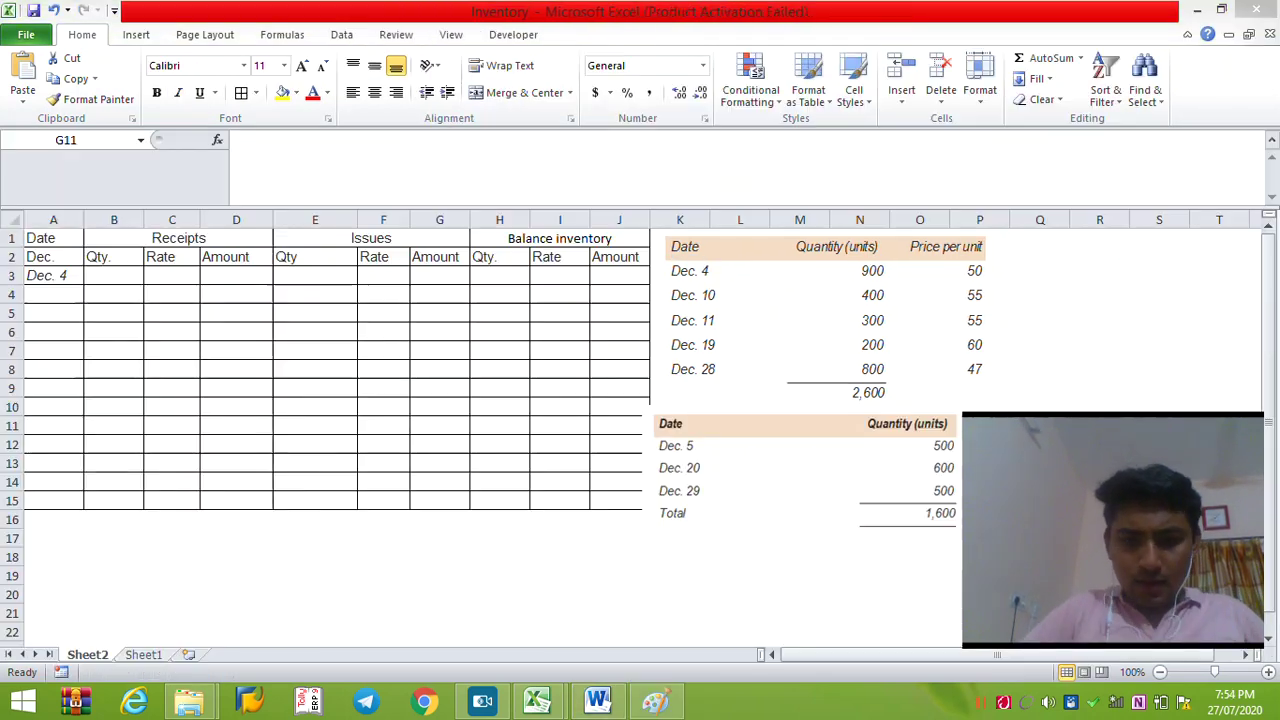
pyautogui.click(141, 282)
pyautogui.write('900')
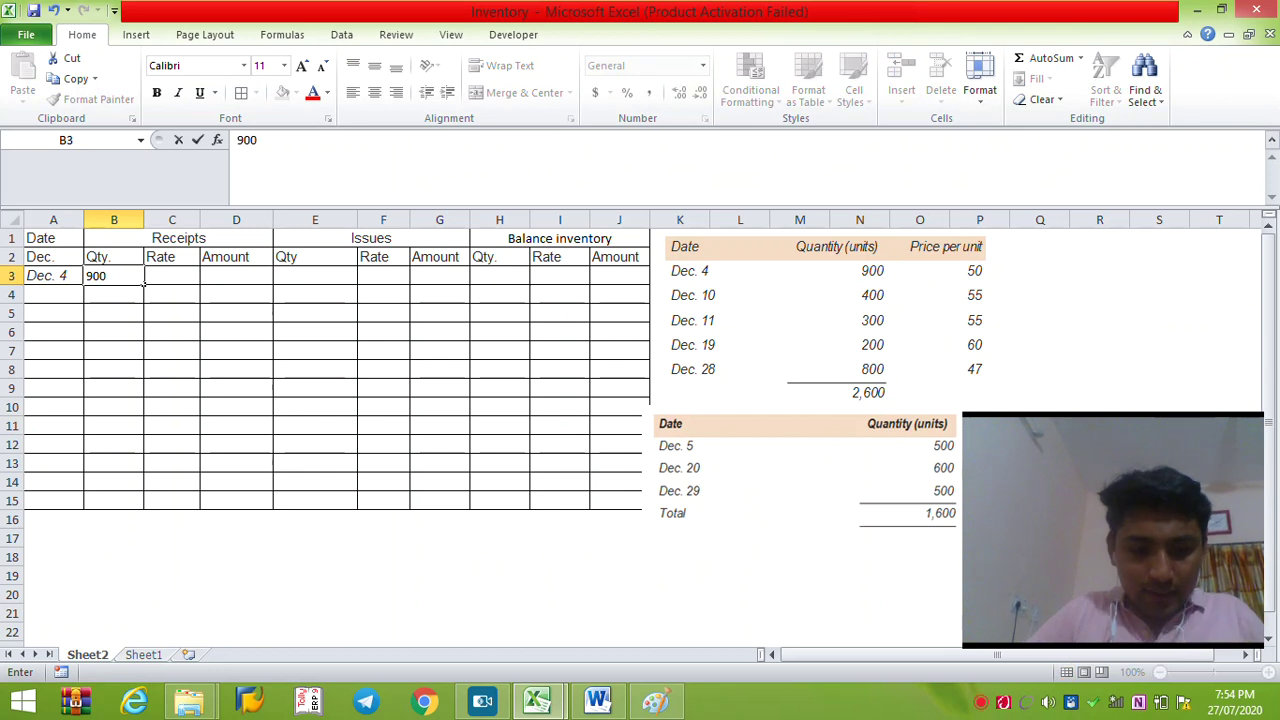
pyautogui.press('Tab')
pyautogui.write('50')
pyautogui.press('Tab')
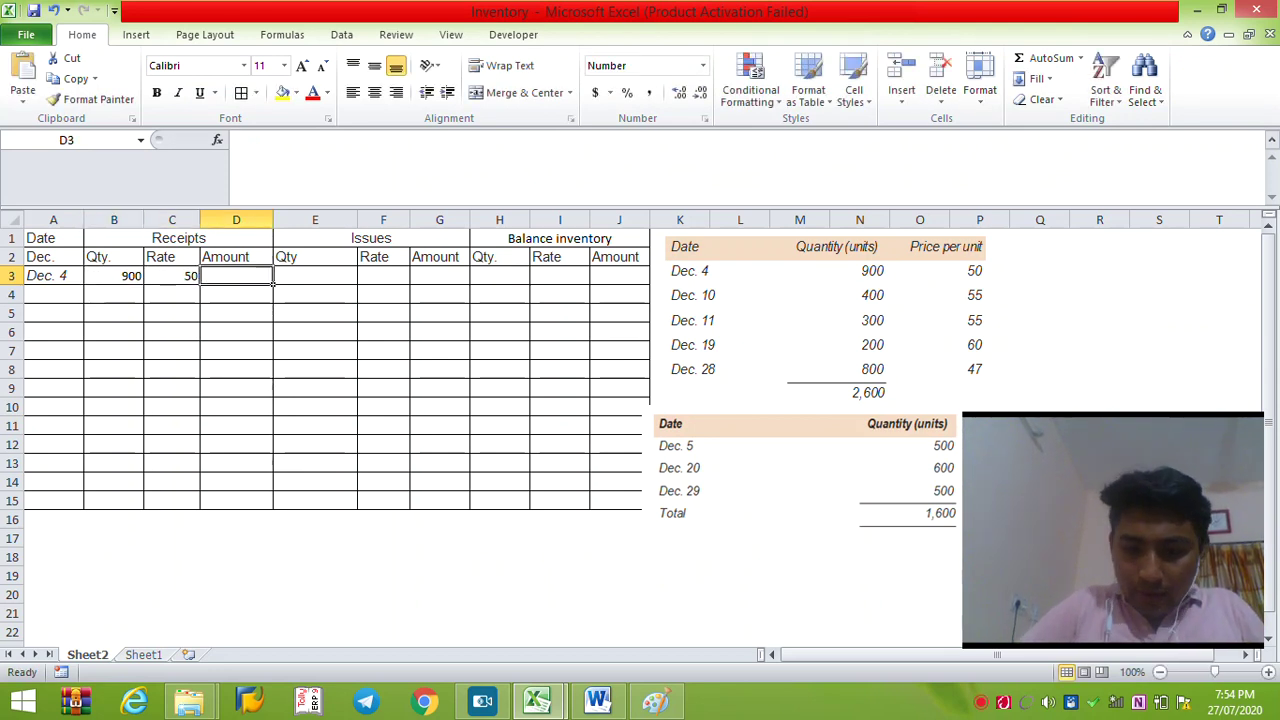
# - Calculate the Dec. 4 receipt amount in D3 with the formula =B3*C3
pyautogui.write('=')
pyautogui.press('Left')
pyautogui.press('Left')
pyautogui.write('*')
pyautogui.press('Left')
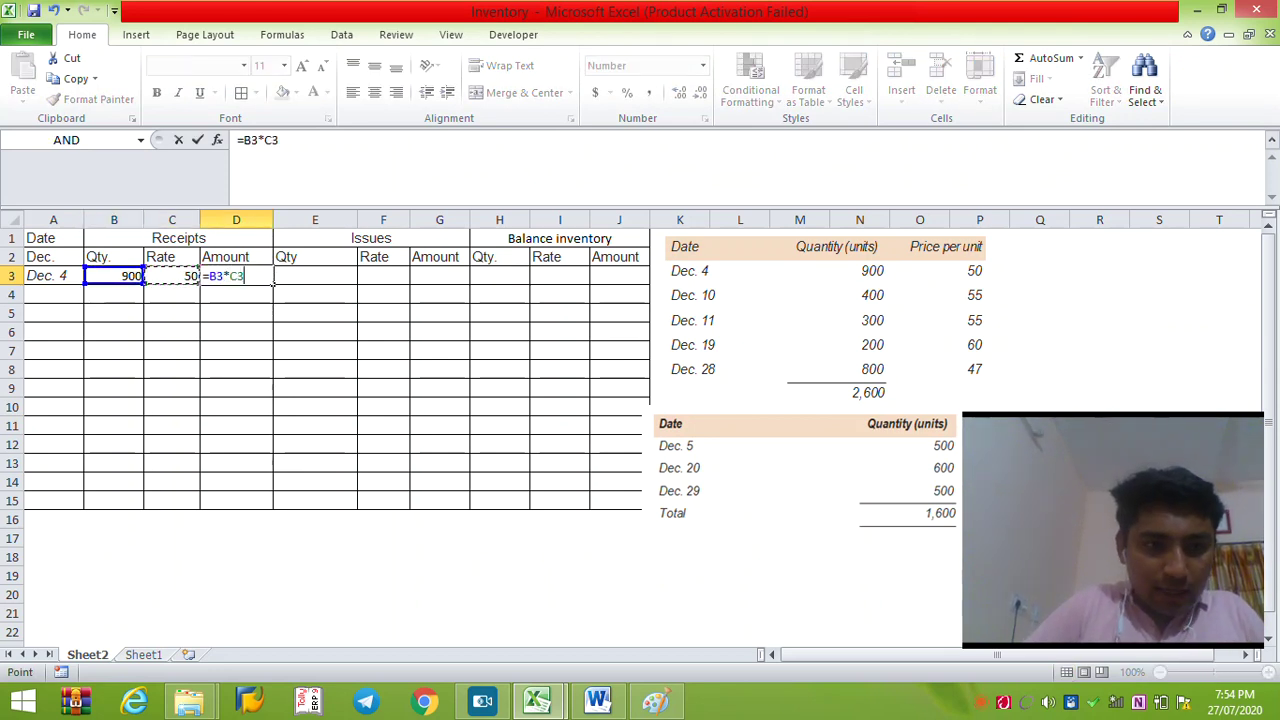
pyautogui.press('Return')
pyautogui.click(198, 283)
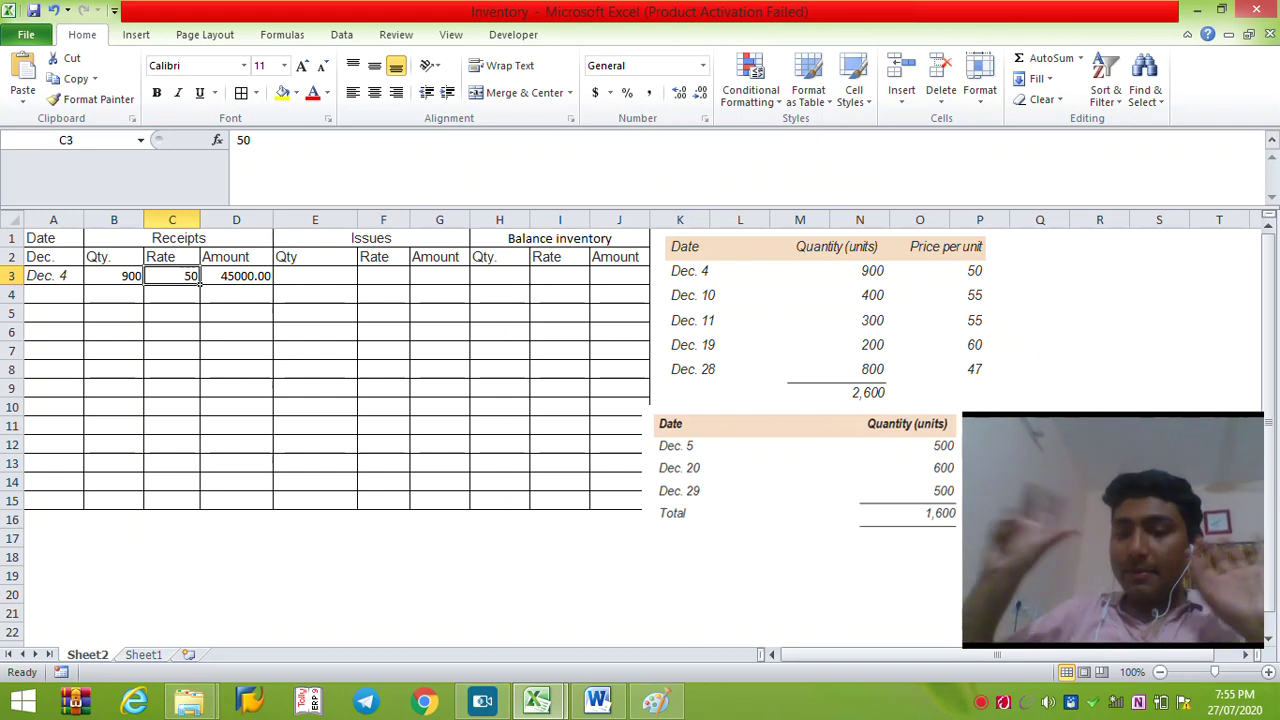
# - Copy the Dec. 4 date from A3 into A4 and change it to Dec. 5
pyautogui.click(70, 295)
pyautogui.click(70, 276)
pyautogui.hotkey('ctrl', 'c')
pyautogui.click(70, 295)
pyautogui.press('Return')
pyautogui.press('F2')
pyautogui.press('BackSpace')
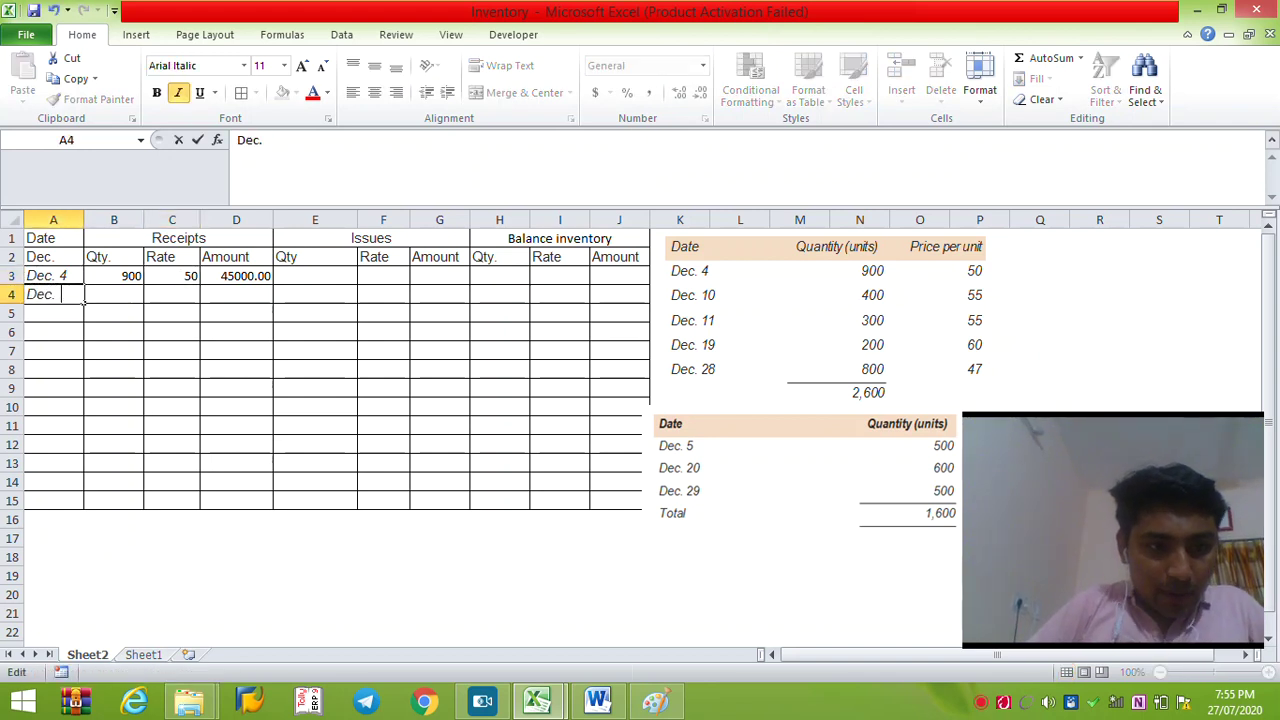
pyautogui.write('5')
# - Enter 500 as the Dec. 5 issue quantity in E4
pyautogui.press('Tab')
pyautogui.press('Tab')
pyautogui.press('Tab')
pyautogui.press('Tab')
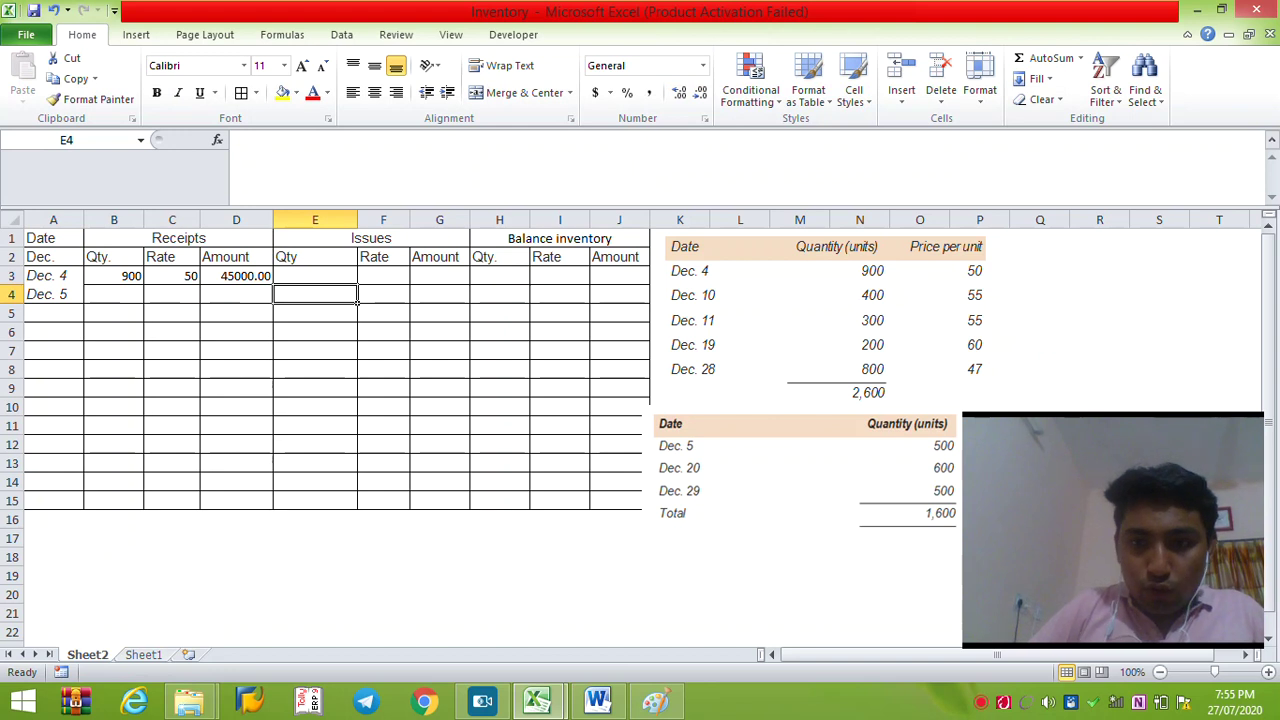
pyautogui.write('400')
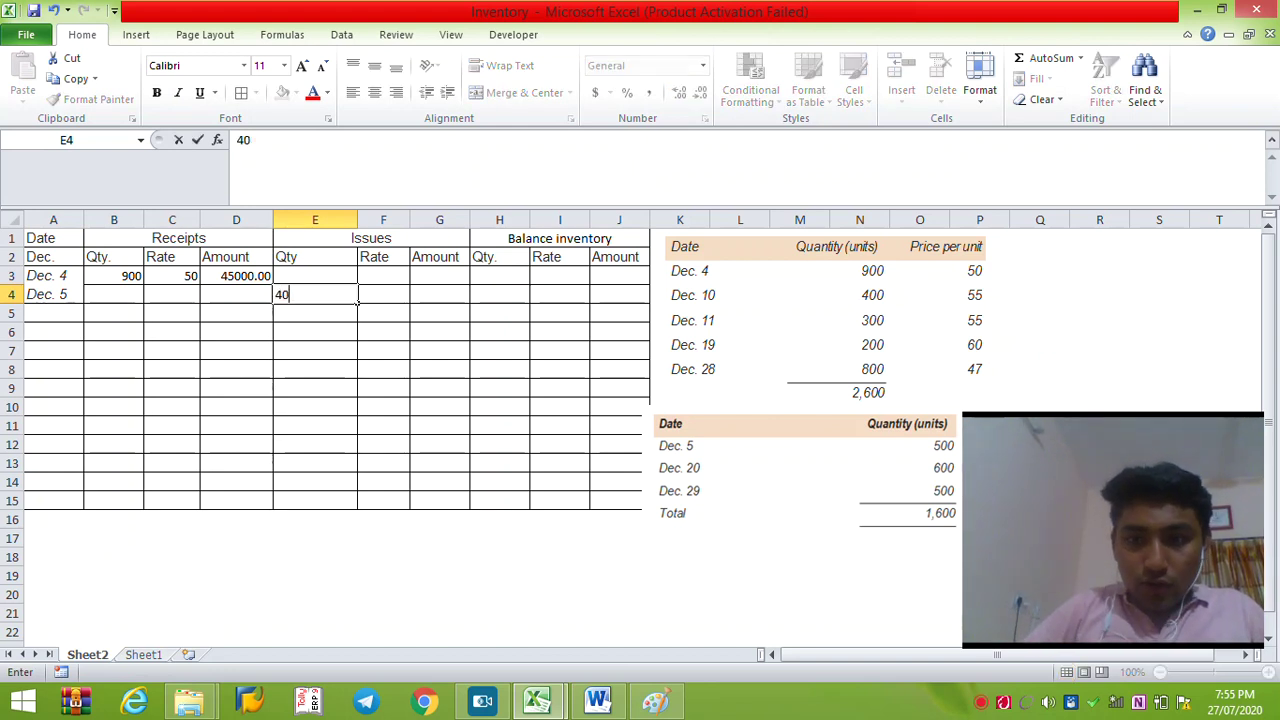
pyautogui.press('BackSpace')
pyautogui.press('BackSpace')
pyautogui.press('BackSpace')
pyautogui.write('500')
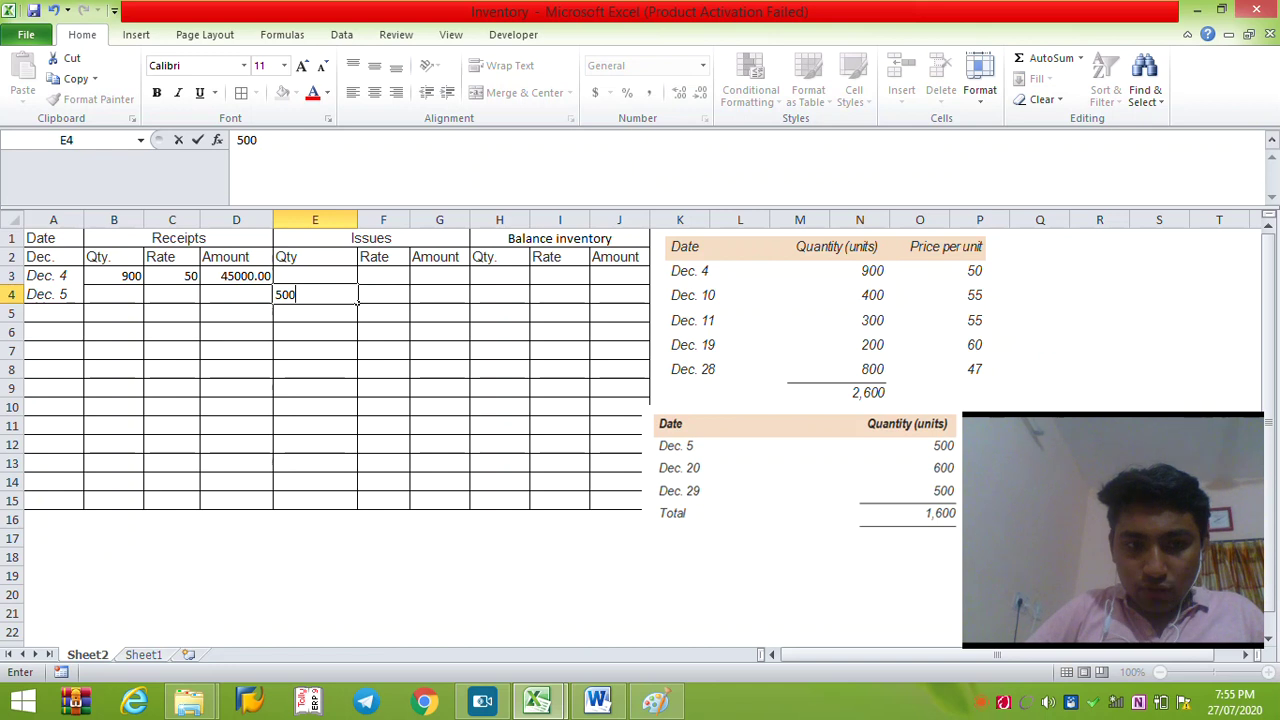
pyautogui.press('Return')
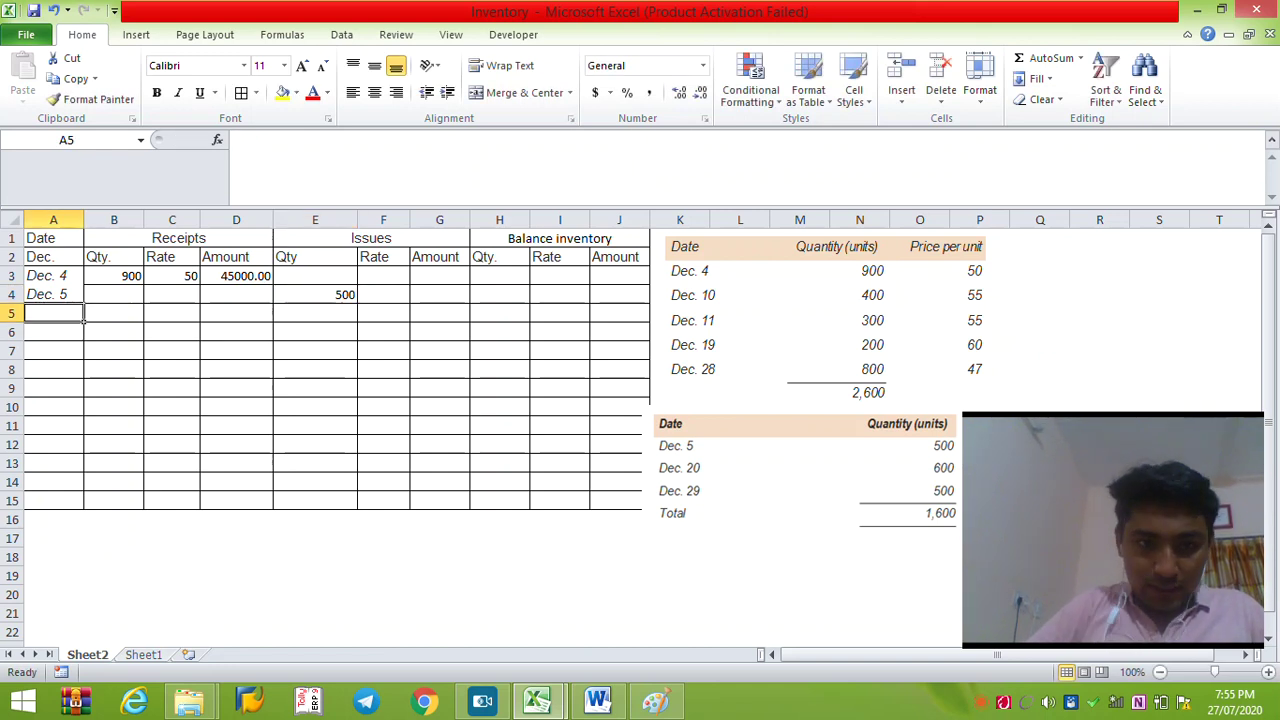
# - Copy the Dec. 4 receipt rate from C3 into F4 as the Dec. 5 issue rate
pyautogui.click(383, 294)
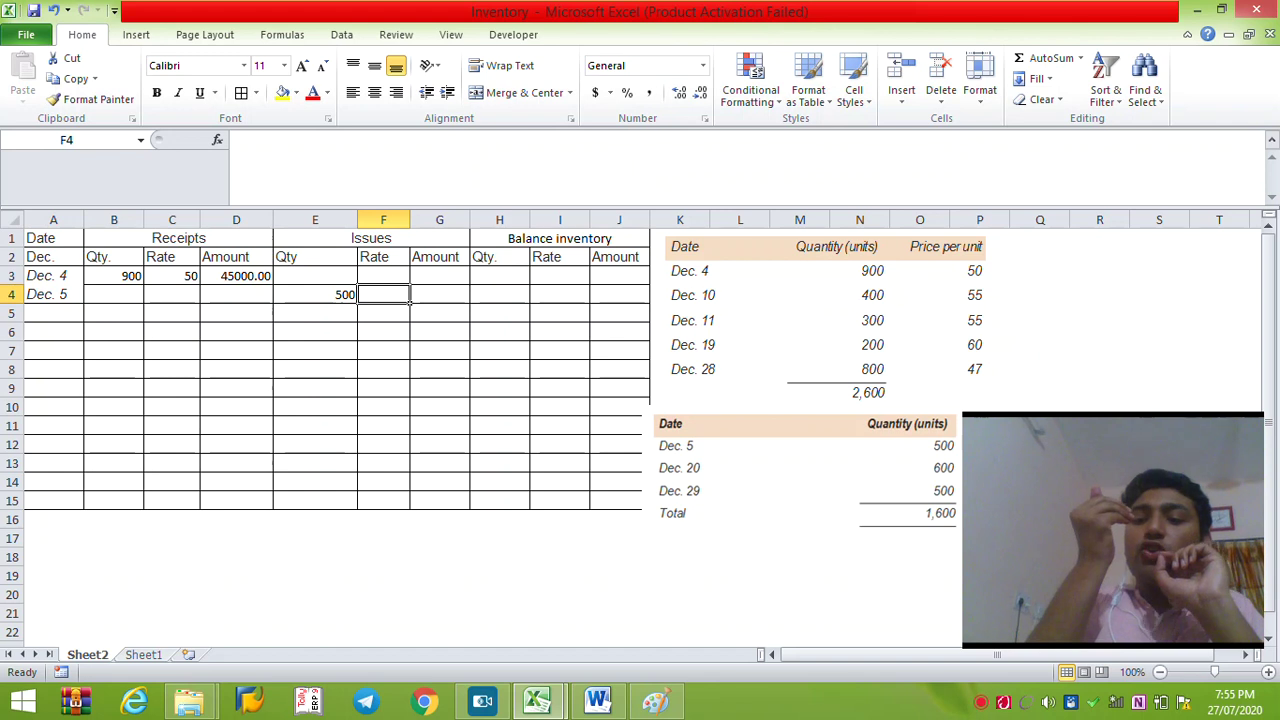
pyautogui.press('Up')
pyautogui.press('Up')
pyautogui.press('Left')
pyautogui.press('Left')
pyautogui.press('Left')
pyautogui.press('Down')
pyautogui.hotkey('ctrl', 'c')
pyautogui.press('Right')
pyautogui.press('Right')
pyautogui.press('Down')
pyautogui.press('Right')
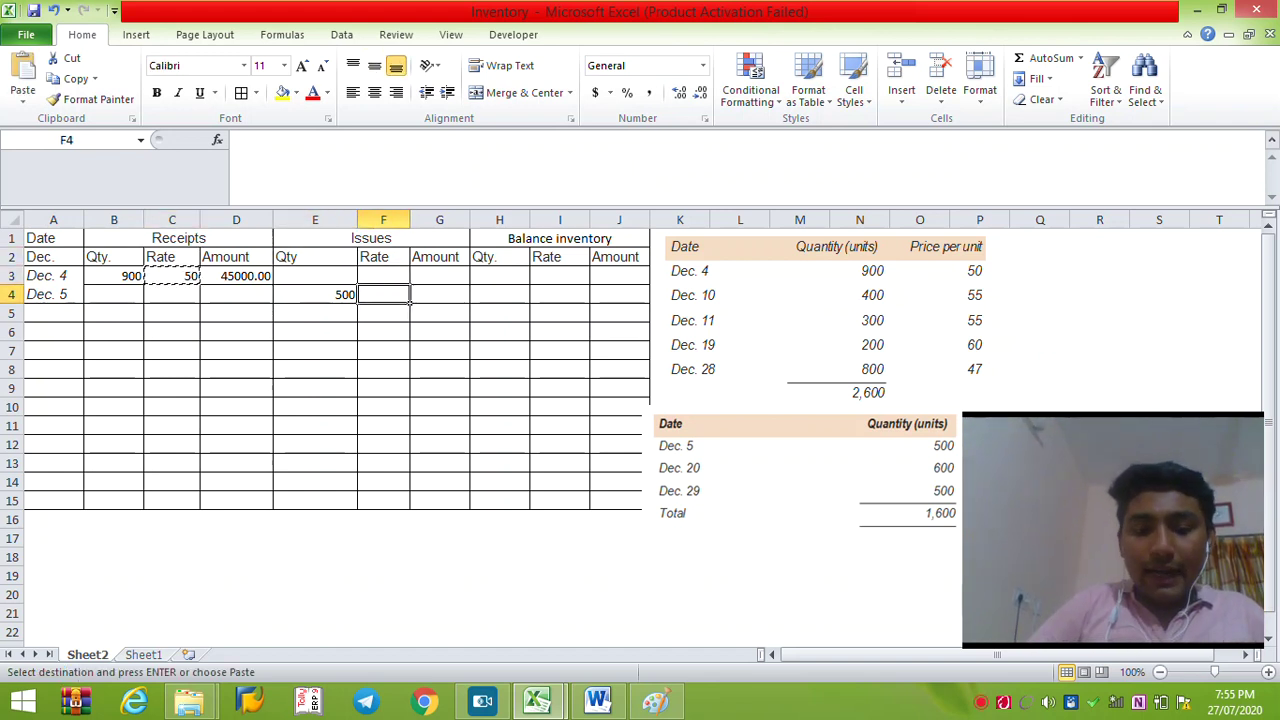
pyautogui.hotkey('ctrl', 'v')
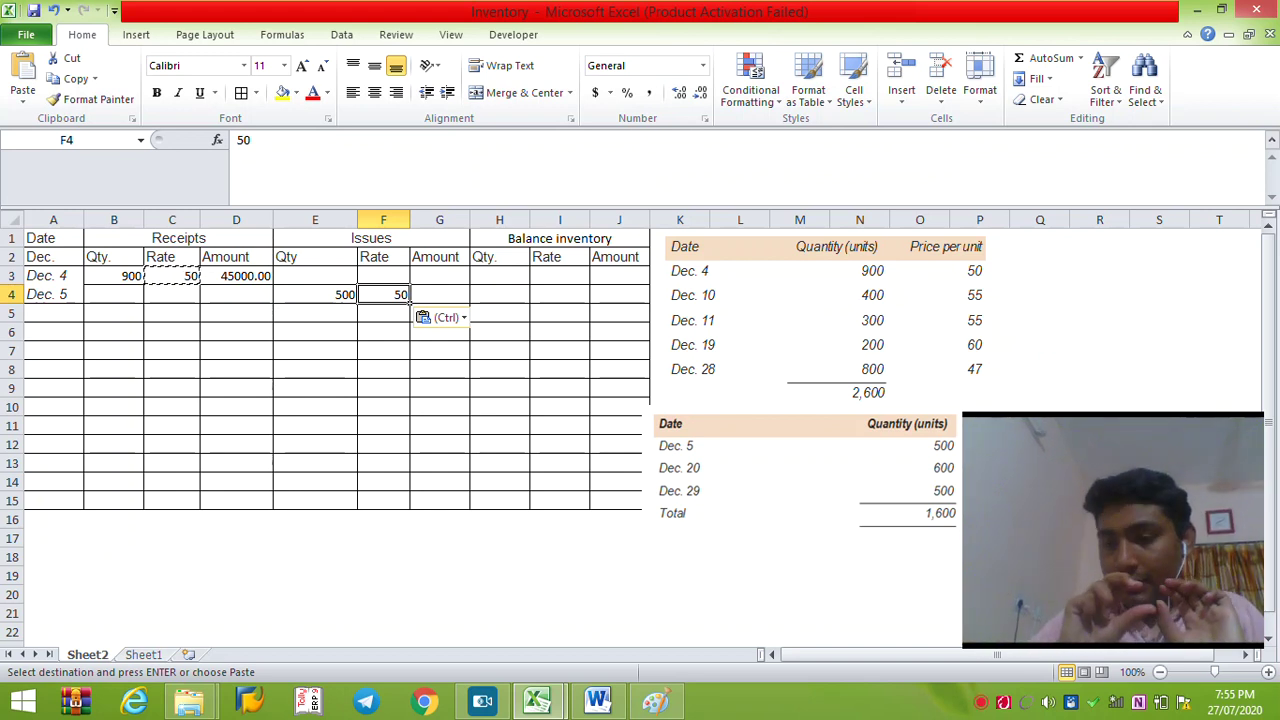
# - Calculate the Dec. 5 issue amount in G4 with the formula =E4*F4
pyautogui.press('Right')
pyautogui.write('=')
pyautogui.press('Left')
pyautogui.press('Left')
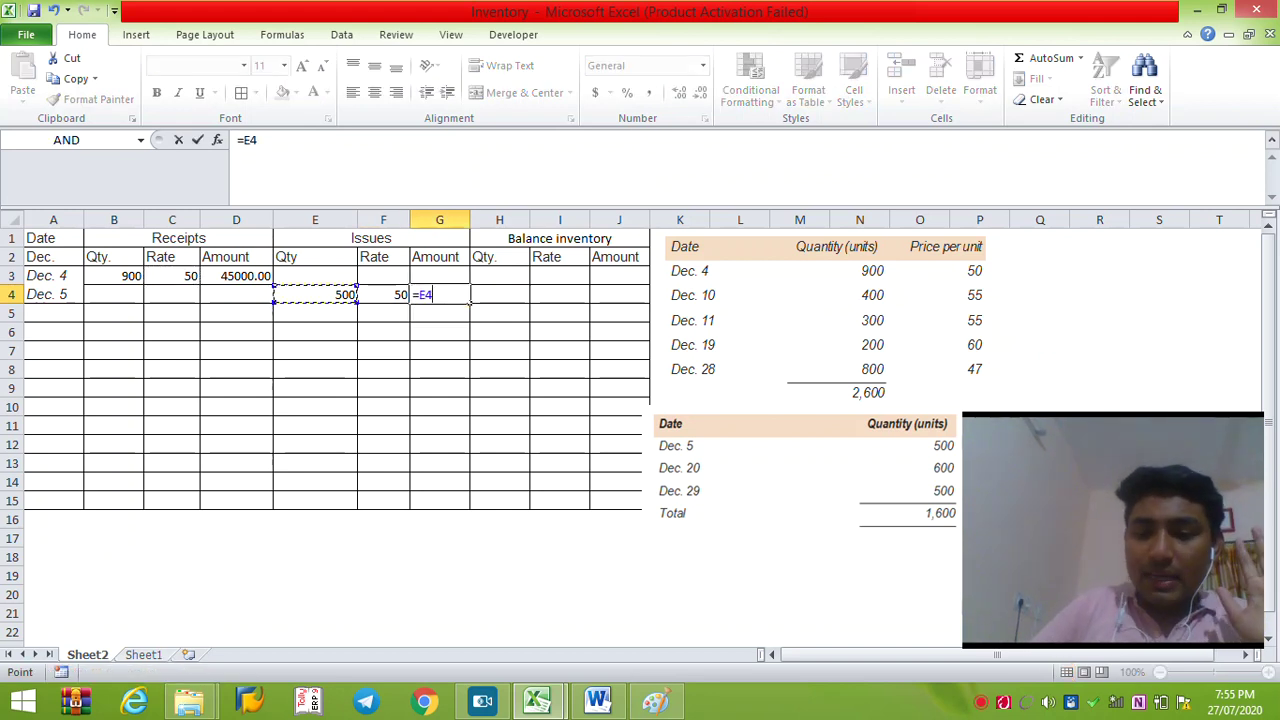
pyautogui.write('*')
pyautogui.press('Left')
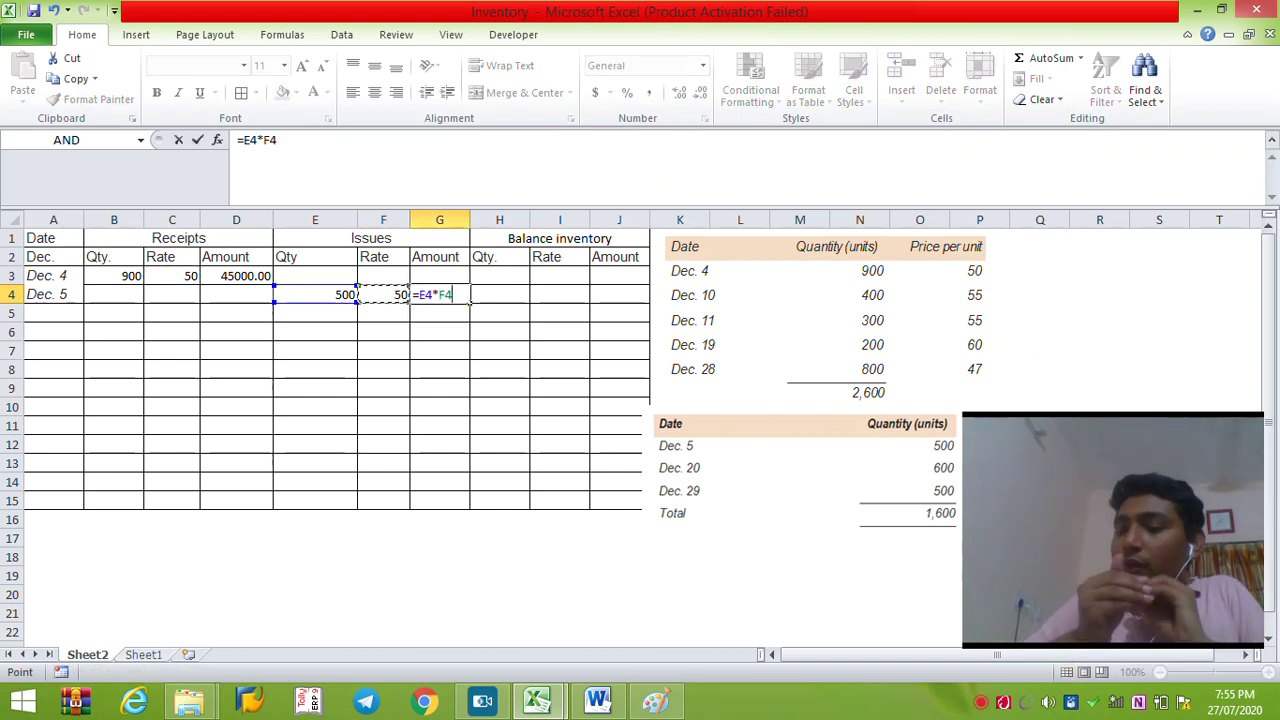
pyautogui.press('Return')
# - Calculate the Dec. 5 balance quantity in H4 by subtracting the issued quantity in E4 from the received quantity in B3
pyautogui.press('Up')
pyautogui.press('Right')
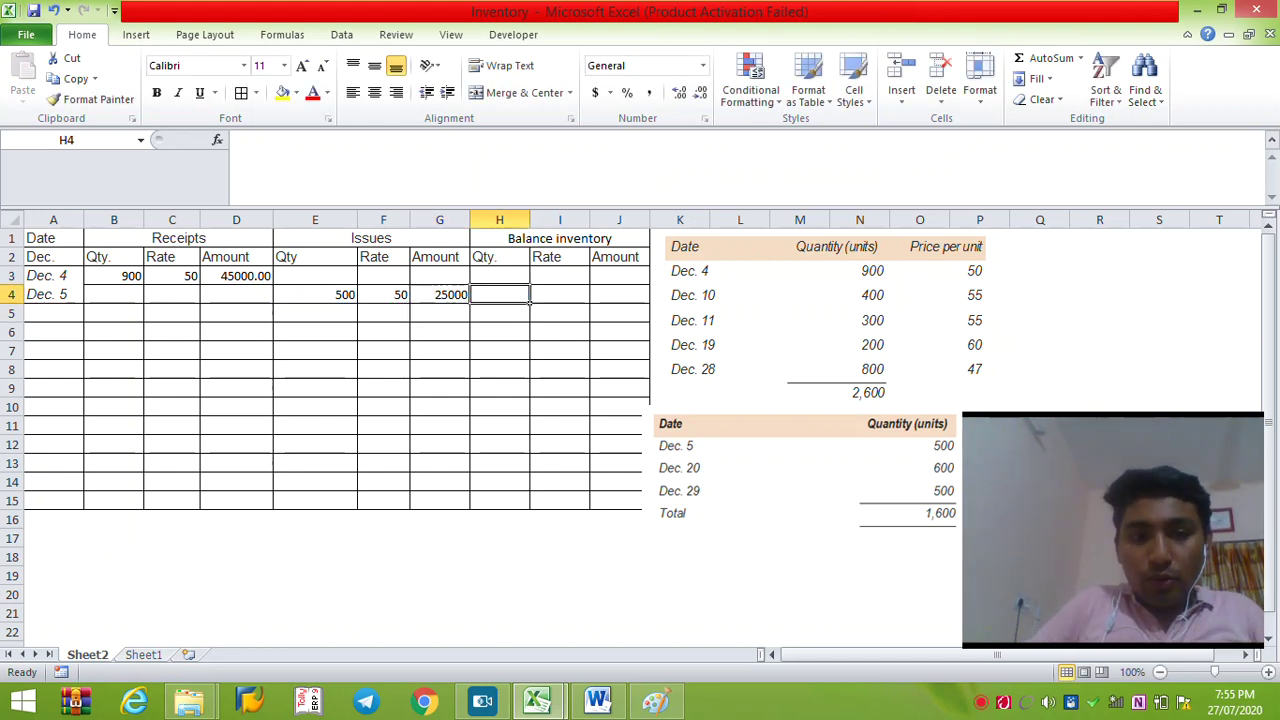
pyautogui.write('=')
pyautogui.press('Left')
pyautogui.press('Left')
pyautogui.press('Left')
pyautogui.press('Up')
pyautogui.press('Left')
pyautogui.press('Left')
pyautogui.press('Left')
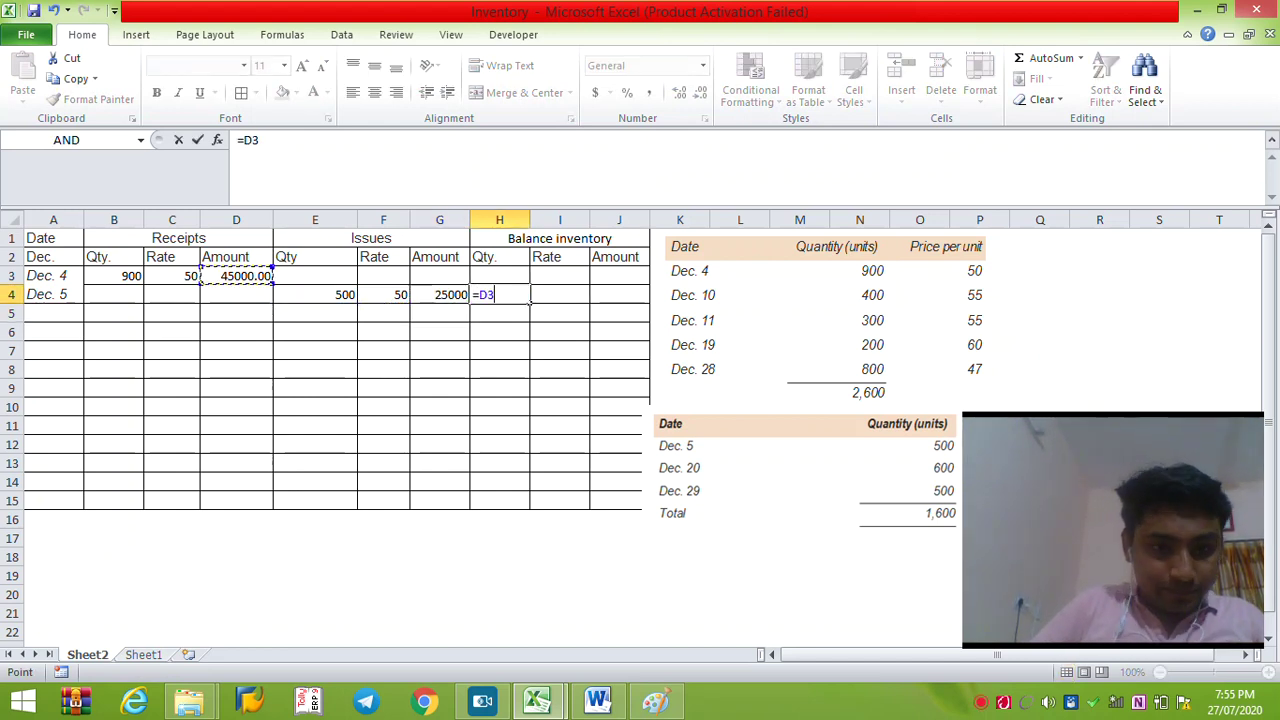
pyautogui.write('-')
pyautogui.press('Left')
pyautogui.press('Left')
pyautogui.press('Left')
pyautogui.press('Return')
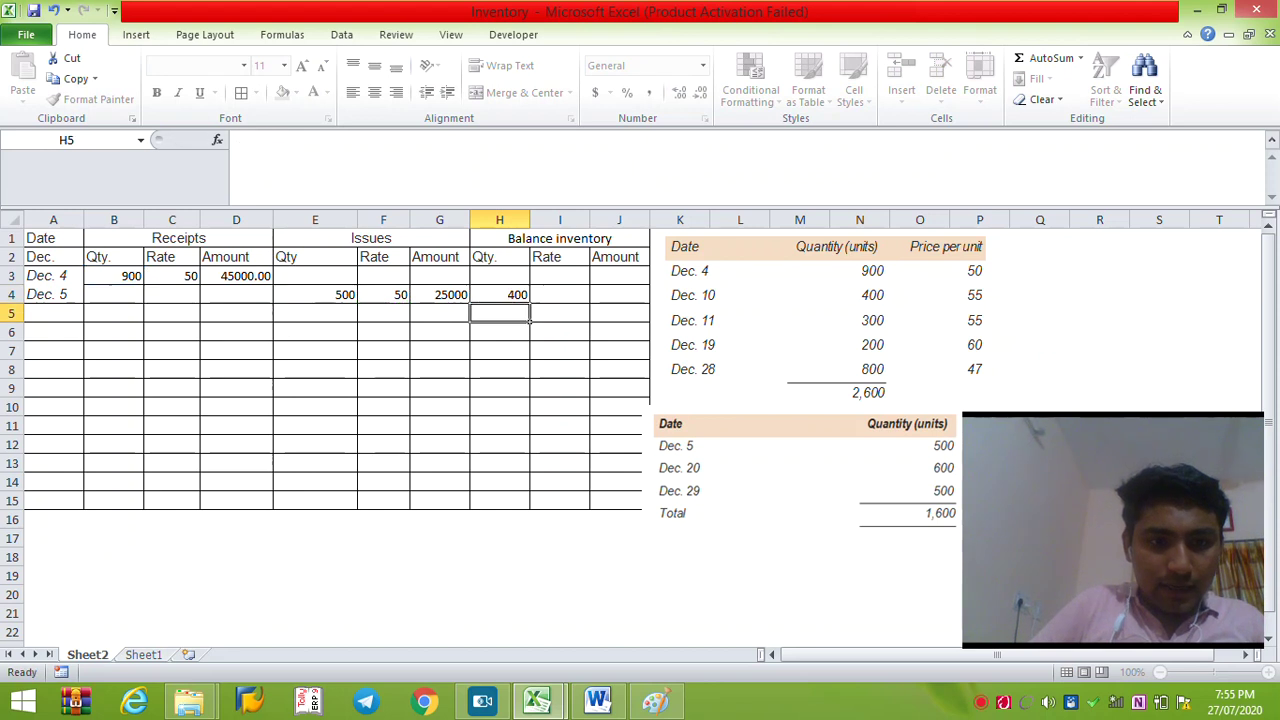
# - Link the Dec. 5 balance rate in I4 to the issue rate in F4
pyautogui.press('Up')
pyautogui.press('Right')
pyautogui.write('=')
pyautogui.press('Left')
pyautogui.press('Left')
pyautogui.press('Left')
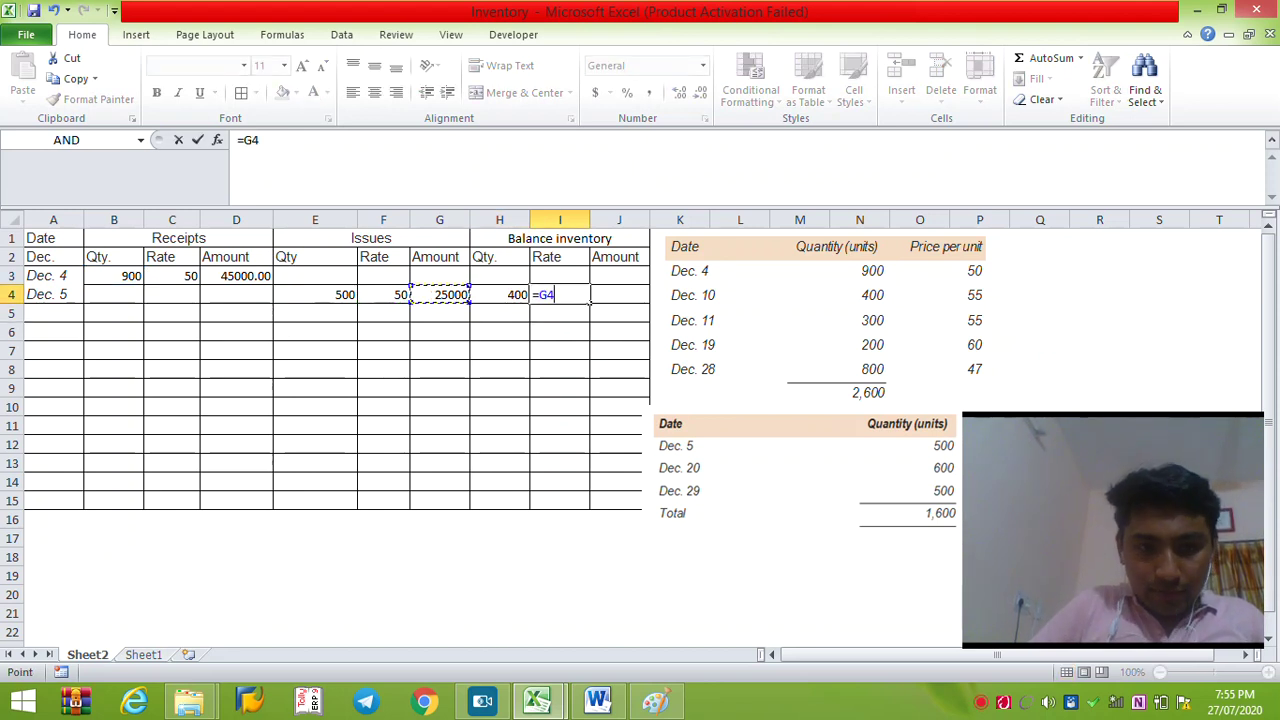
pyautogui.press('Return')
# - Calculate the Dec. 5 balance amount in J4 as balance quantity times rate, =H4*I4
pyautogui.press('Up')
pyautogui.press('Right')
pyautogui.write('=')
pyautogui.press('Left')
pyautogui.press('Left')
pyautogui.write('*')
pyautogui.press('Left')
pyautogui.press('Return')
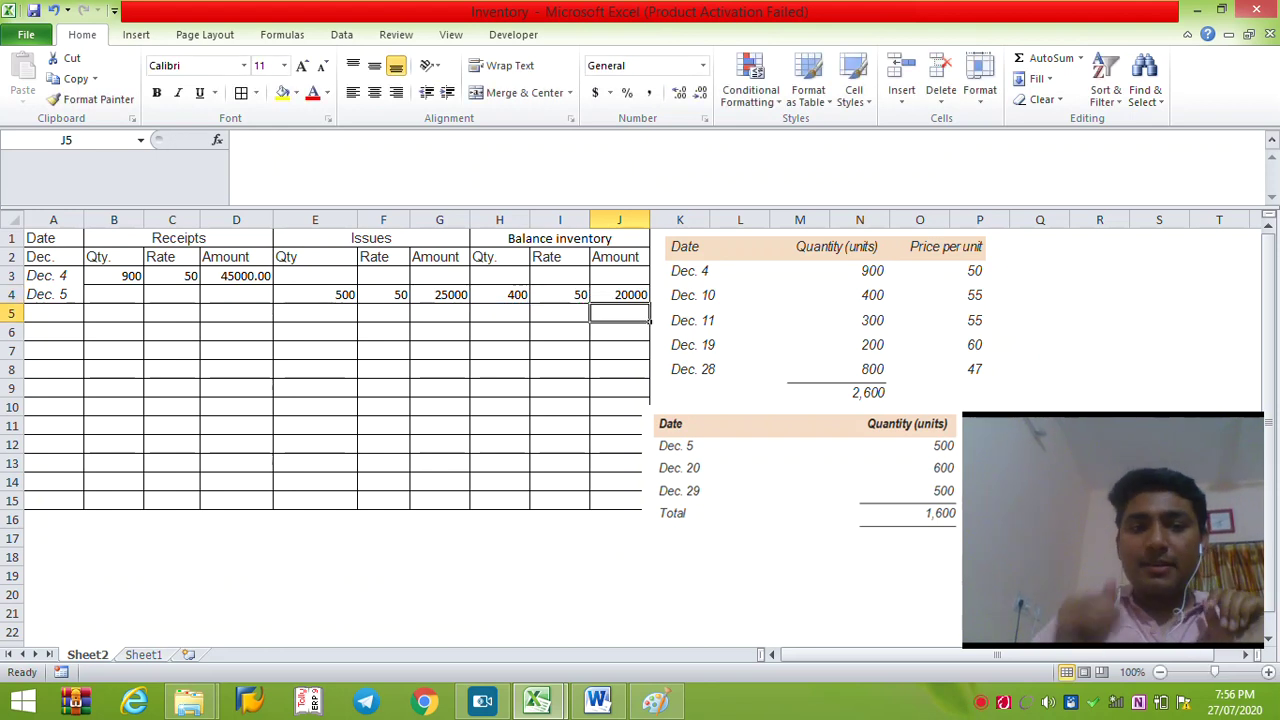
# - Copy the date entry from A4 into A5 and change it to Dec. 10
pyautogui.press('Left')
pyautogui.press('Left')
pyautogui.press('Left')
pyautogui.press('Left')
pyautogui.press('Left')
pyautogui.press('Left')
pyautogui.press('Left')
pyautogui.press('Up')
pyautogui.press('Left')
pyautogui.press('Left')
pyautogui.hotkey('ctrl', 'c')
pyautogui.press('Down')
pyautogui.press('Return')
pyautogui.press('F2')
pyautogui.press('BackSpace')
pyautogui.write('10')
pyautogui.press('Tab')
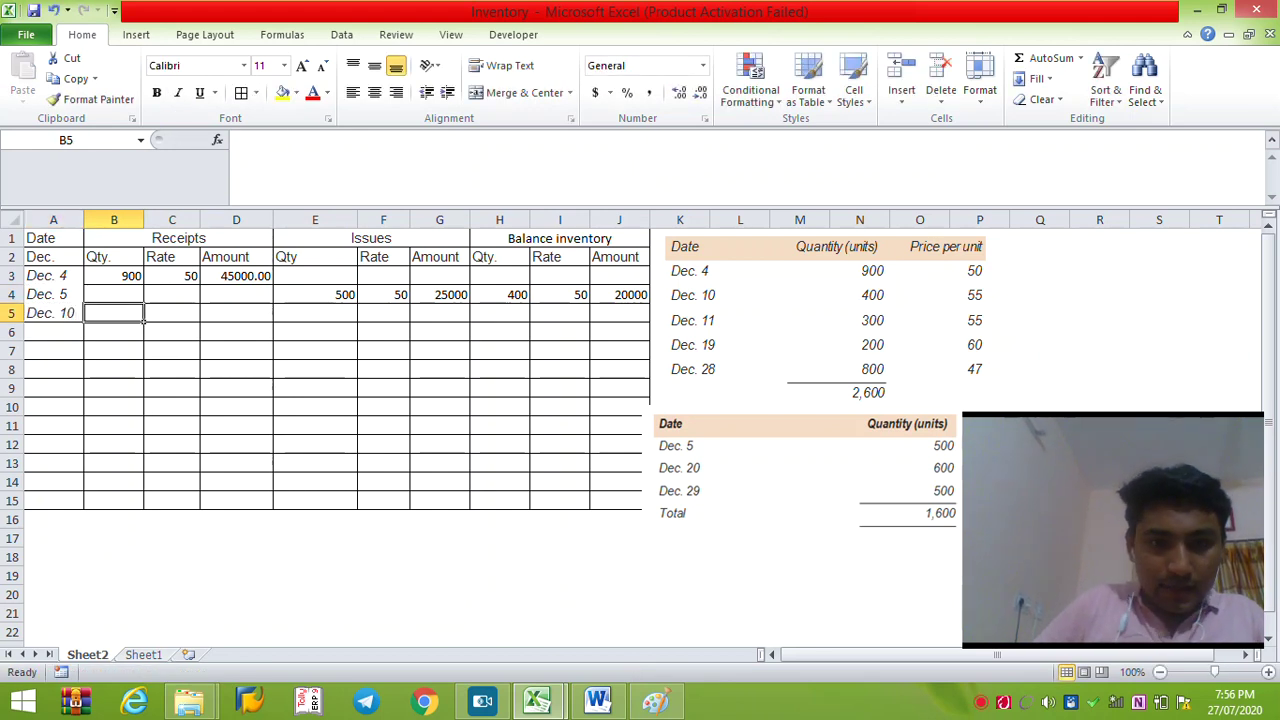
# - Enter the Dec. 10 receipt with quantity 400 in B5 and rate 55 in C5
pyautogui.write('400')
pyautogui.press('Tab')
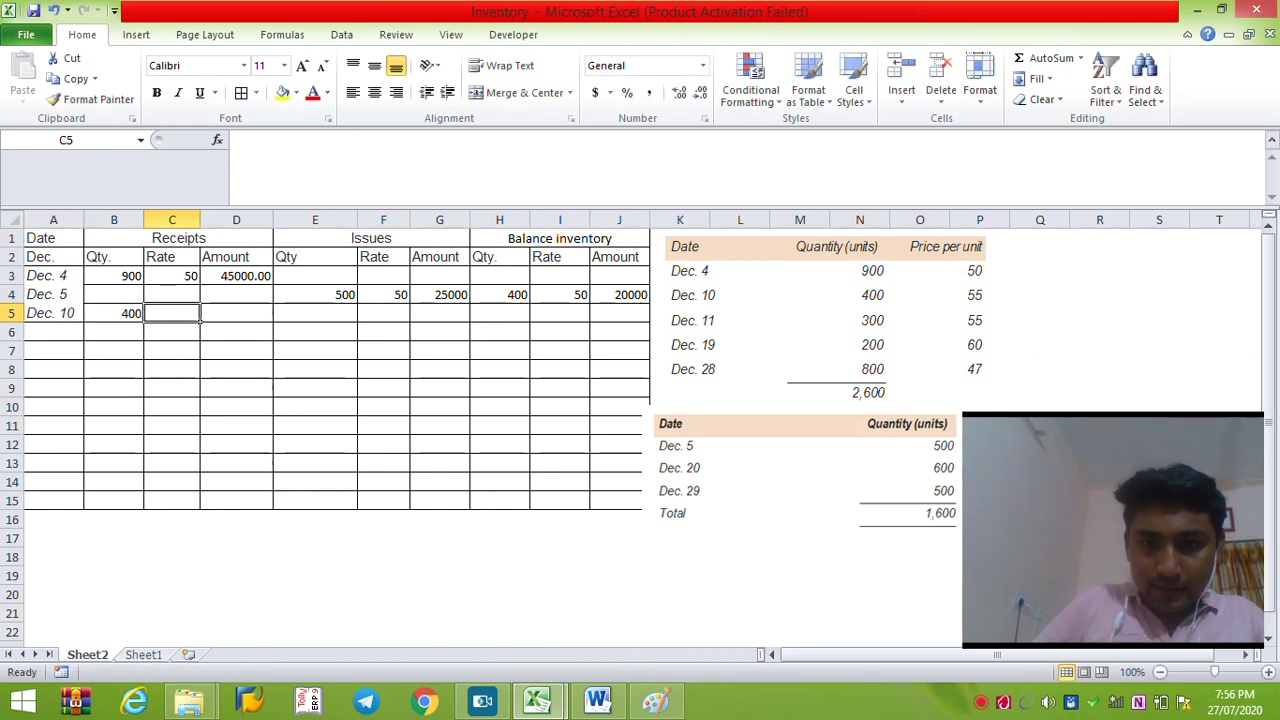
pyautogui.write('55')
# - Copy the receipt amount formula from D3 into D5 for Dec. 10, check it, and move to E5
pyautogui.press('Up')
pyautogui.press('Up')
pyautogui.hotkey('ctrl', 'c')
pyautogui.press('Down')
pyautogui.press('Down')
pyautogui.hotkey('ctrl', 'v')
pyautogui.press('Escape')
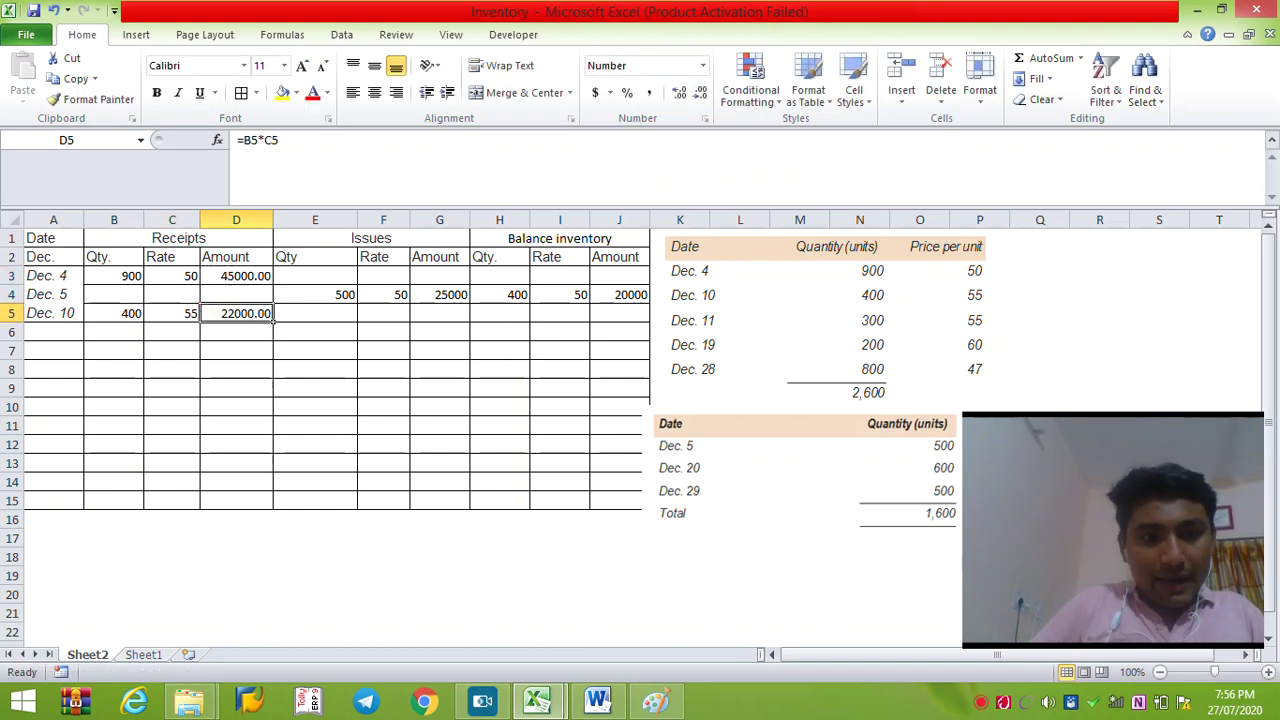
pyautogui.press('F2')
pyautogui.press('Escape')
pyautogui.press('Right')
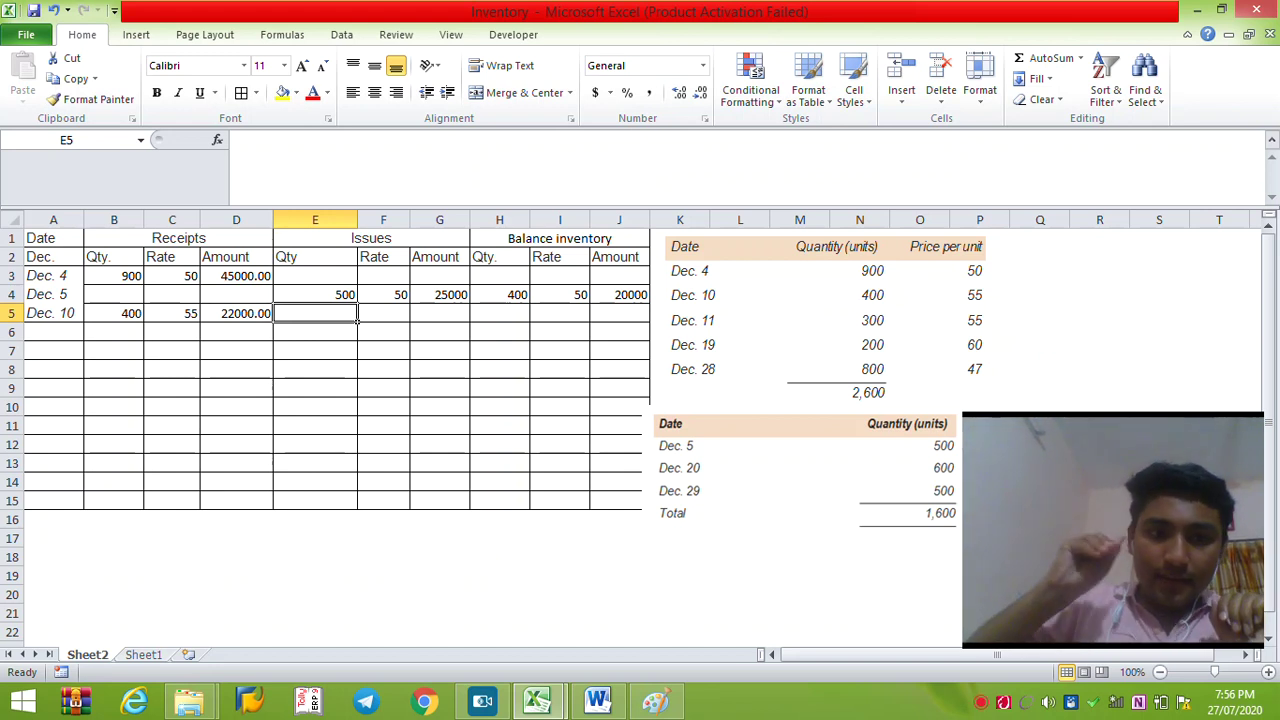
# - Calculate the Dec. 10 balance quantity in H5 by adding the receipt to the previous balance, =H4+B5
pyautogui.press('Left')
pyautogui.press('Left')
pyautogui.press('Left')
pyautogui.press('Left')
pyautogui.press('Right')
pyautogui.press('Right')
pyautogui.press('Right')
pyautogui.press('Right')
pyautogui.press('Right')
pyautogui.press('Right')
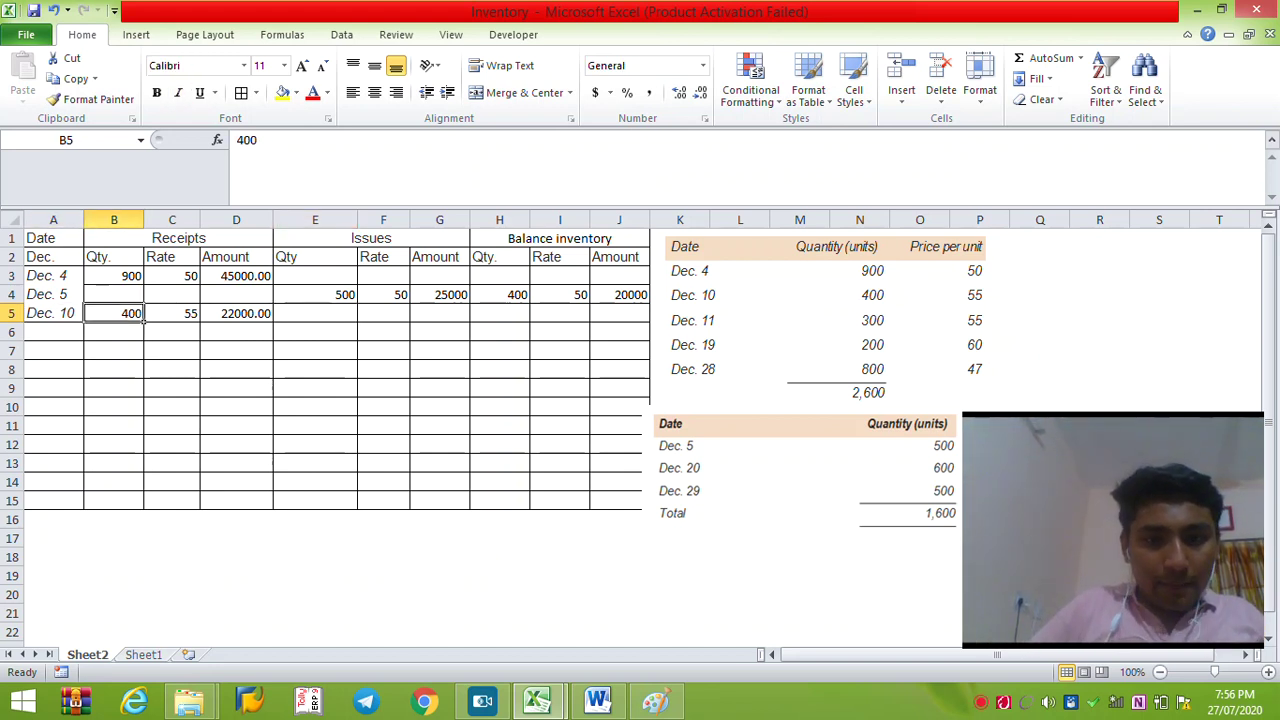
pyautogui.press('Right')
pyautogui.write('=')
pyautogui.press('Up')
pyautogui.write('+')
pyautogui.press('Left')
pyautogui.press('Left')
pyautogui.press('Left')
pyautogui.press('Left')
pyautogui.press('Left')
pyautogui.press('Left')
pyautogui.press('Left')
pyautogui.press('Right')
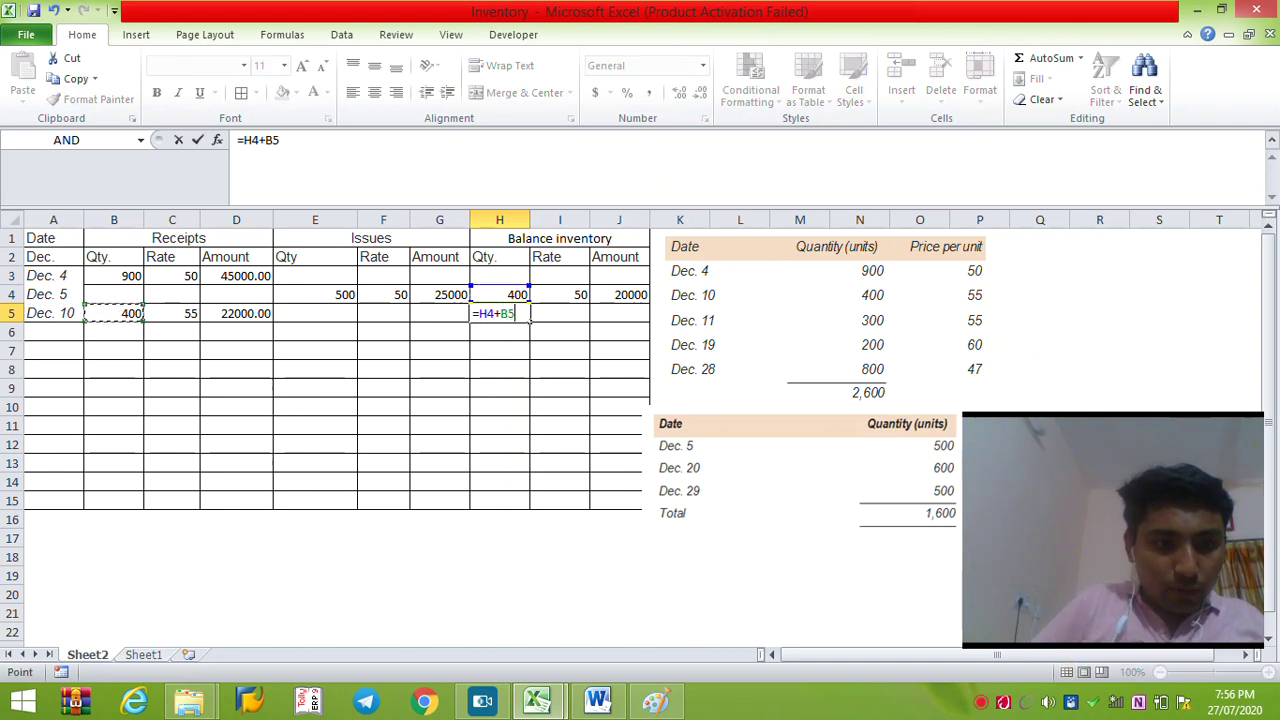
pyautogui.press('Tab')
# - Calculate the Dec. 10 balance amount in J5 by adding the receipt amount to the previous balance, =J4+D5
pyautogui.press('Right')
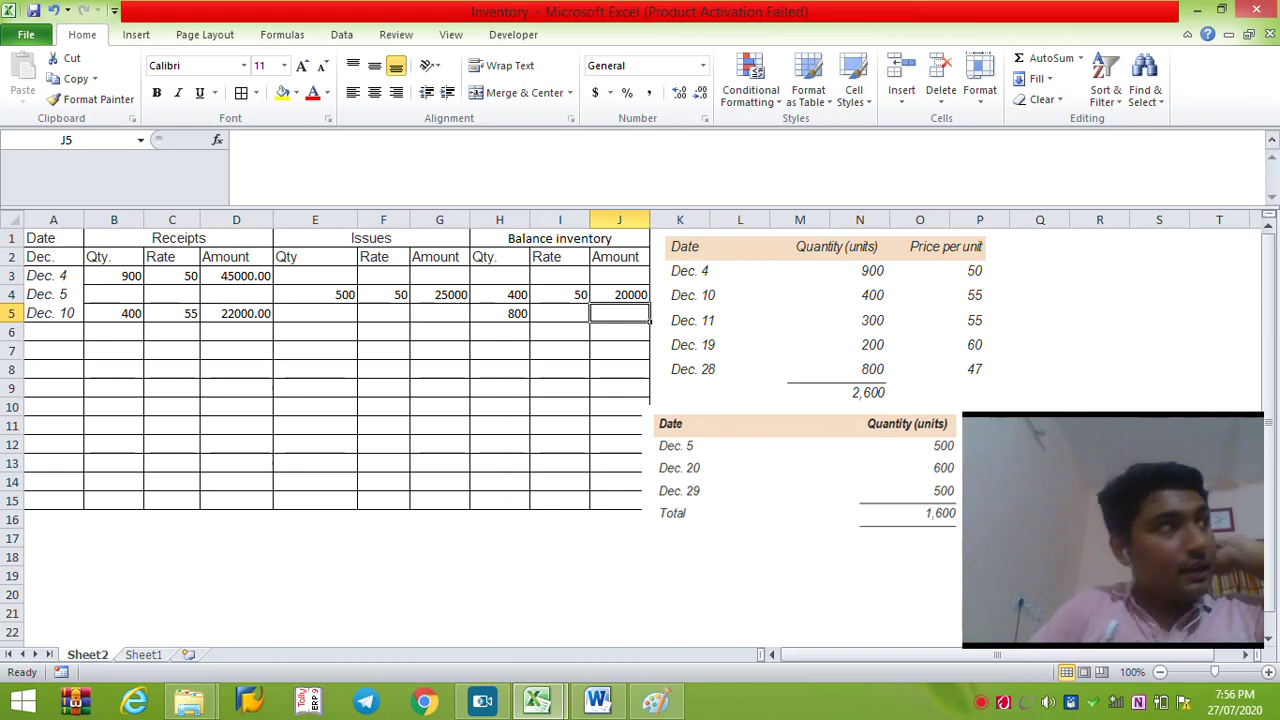
pyautogui.write('=')
pyautogui.press('Up')
pyautogui.write('+')
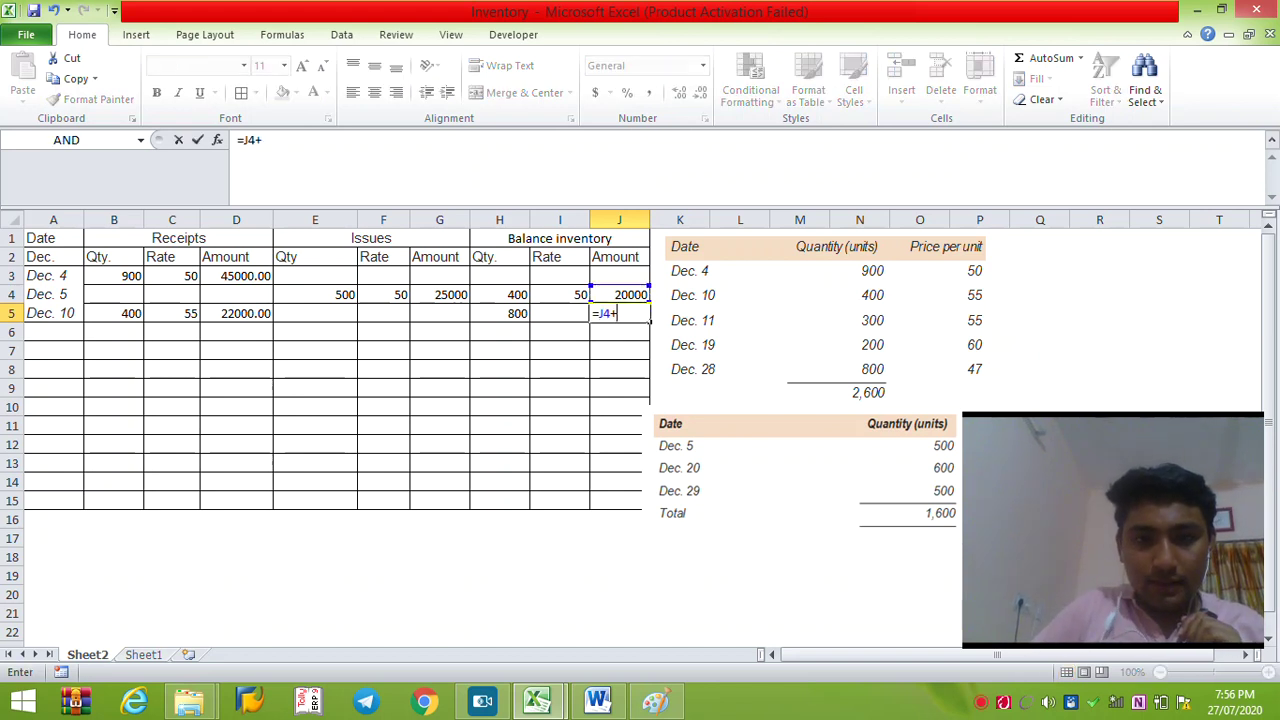
pyautogui.press('Left')
pyautogui.press('Left')
pyautogui.press('Left')
pyautogui.press('Left')
pyautogui.press('Left')
pyautogui.press('Left')
pyautogui.press('Return')
pyautogui.press('Up')
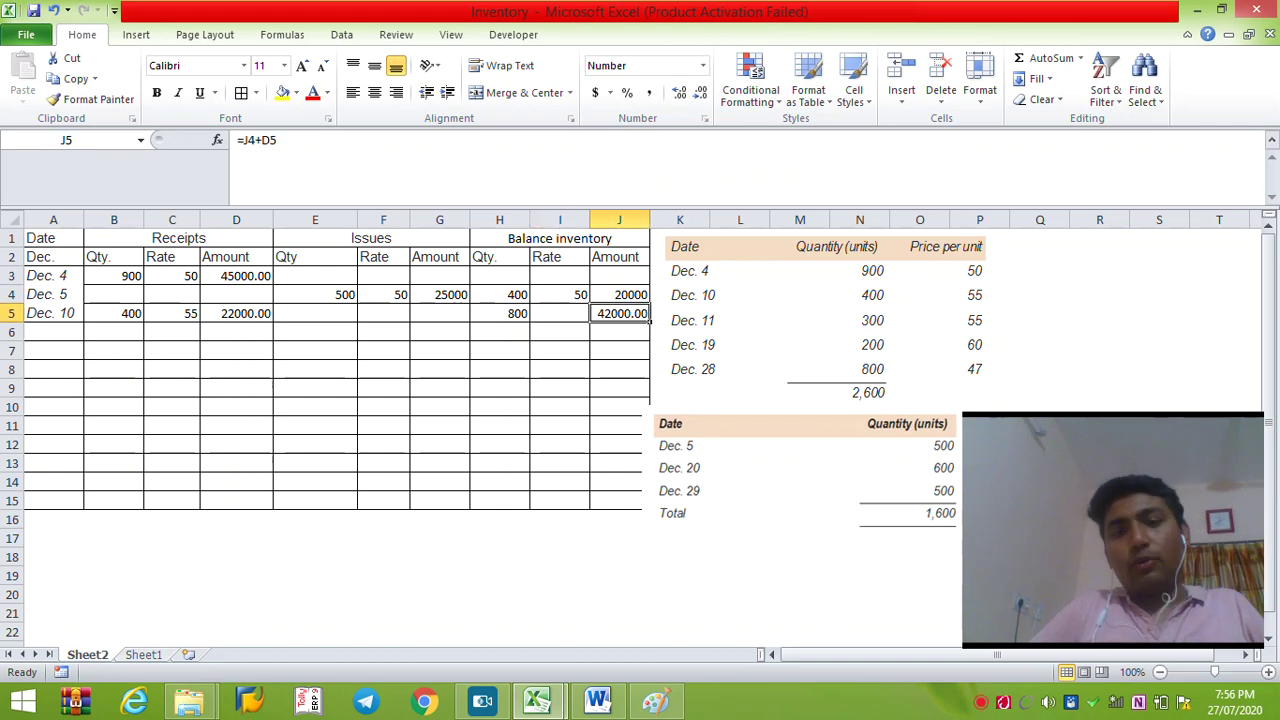
# - Copy the date entry from A5 into A6 and change it to Dec. 20
pyautogui.press('Left')
pyautogui.press('Left')
pyautogui.press('Left')
pyautogui.press('Left')
pyautogui.press('Left')
pyautogui.press('Left')
pyautogui.press('Left')
pyautogui.press('Left')
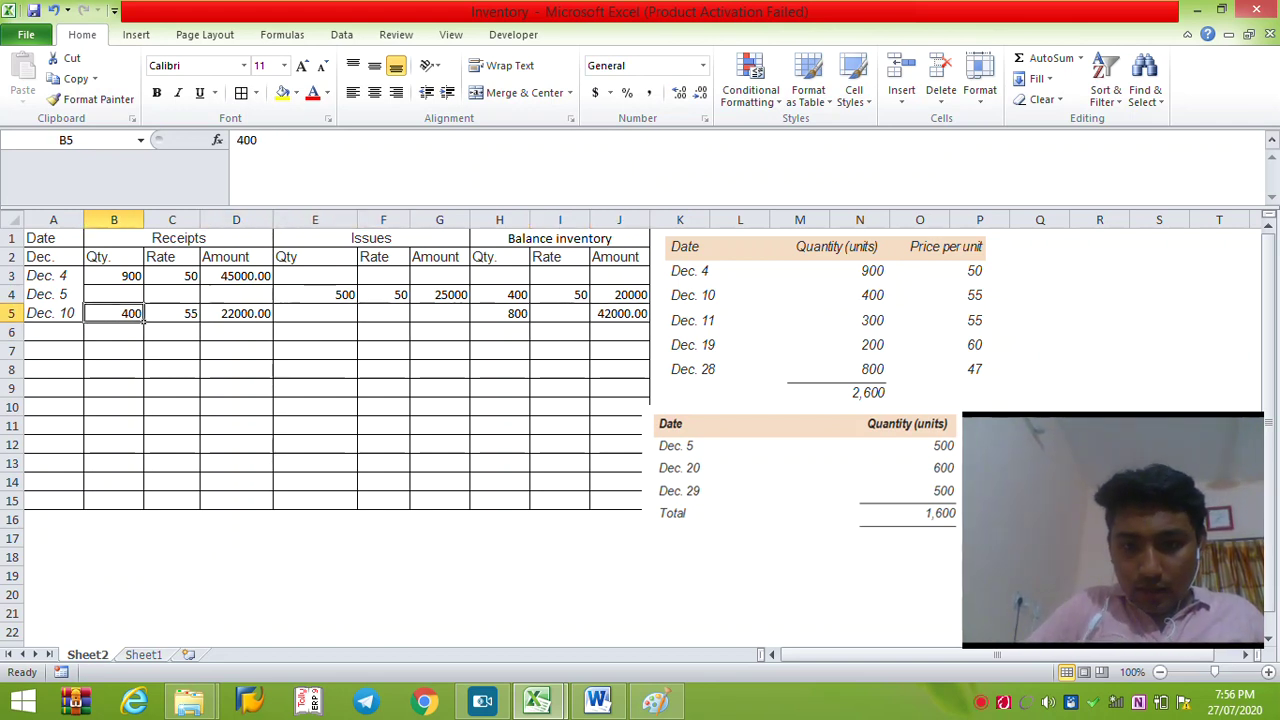
pyautogui.press('Left')
pyautogui.hotkey('ctrl', 'c')
pyautogui.press('Down')
pyautogui.press('Return')
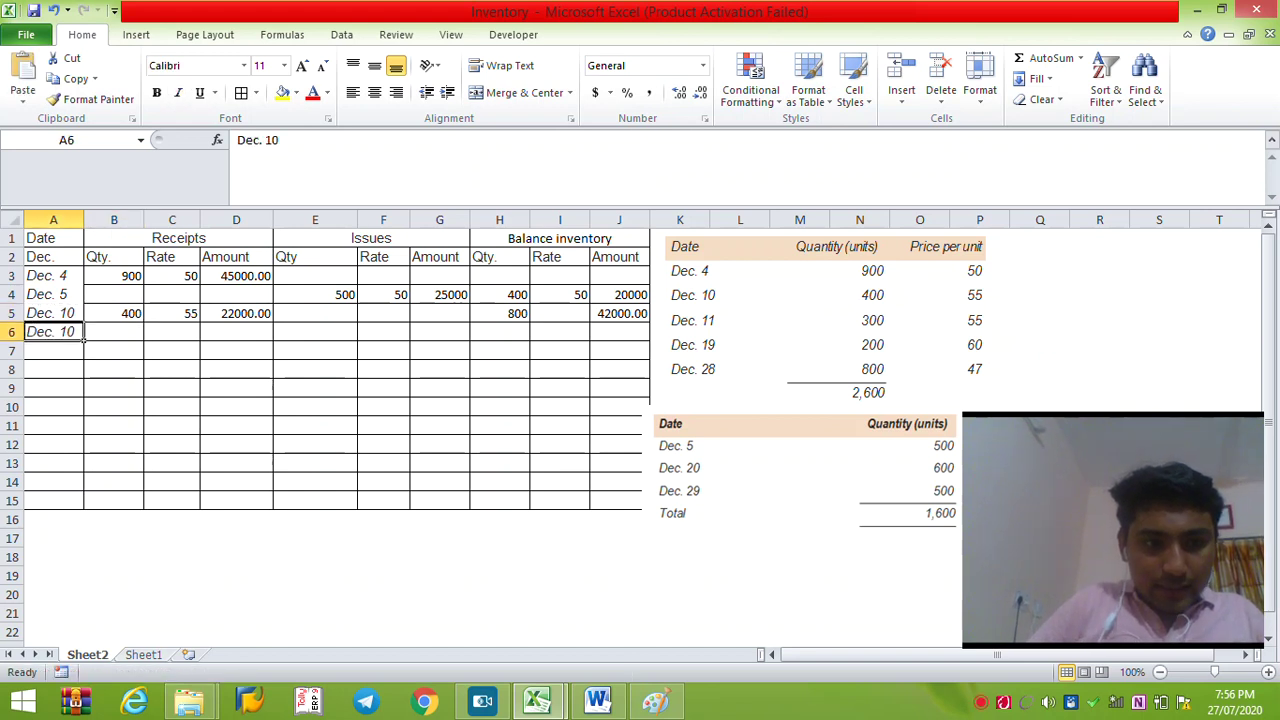
pyautogui.press('F2')
pyautogui.press('BackSpace')
pyautogui.press('BackSpace')
pyautogui.write('20')
pyautogui.press('Tab')
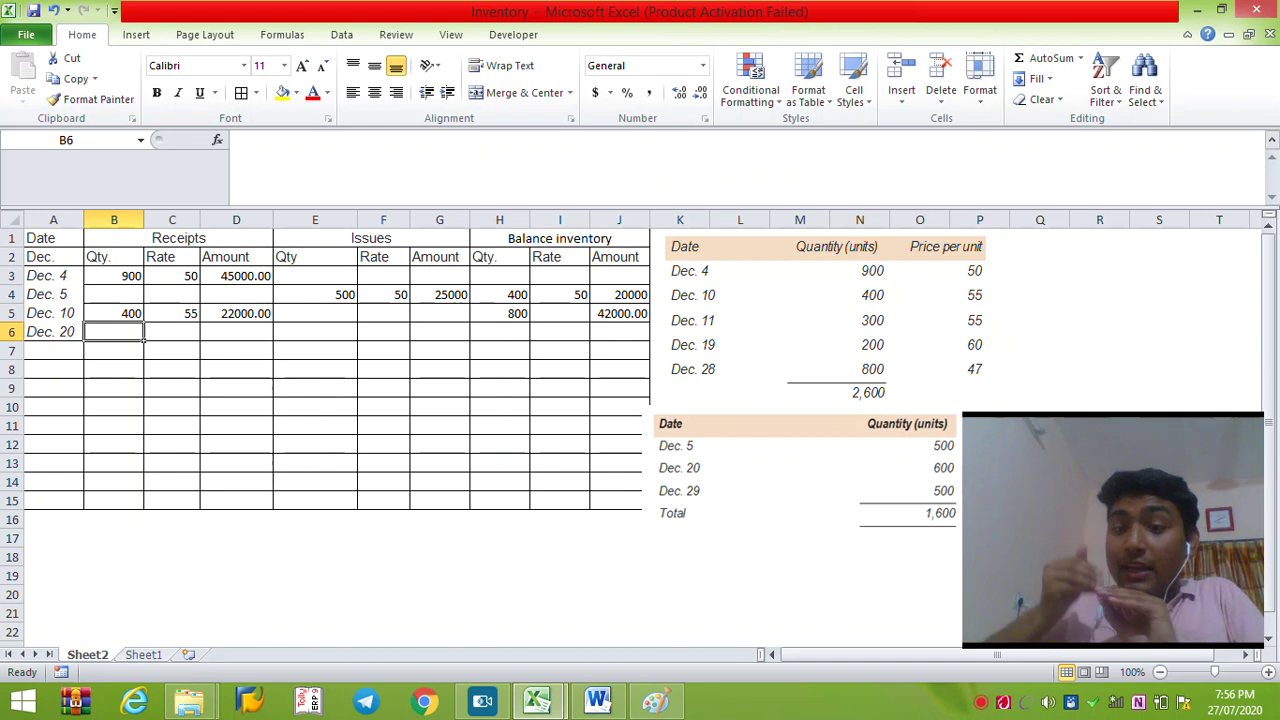
# - Enter the Dec. 20 quantity of 600 in B6
pyautogui.write('6000')
pyautogui.press('BackSpace')
pyautogui.press('Tab')
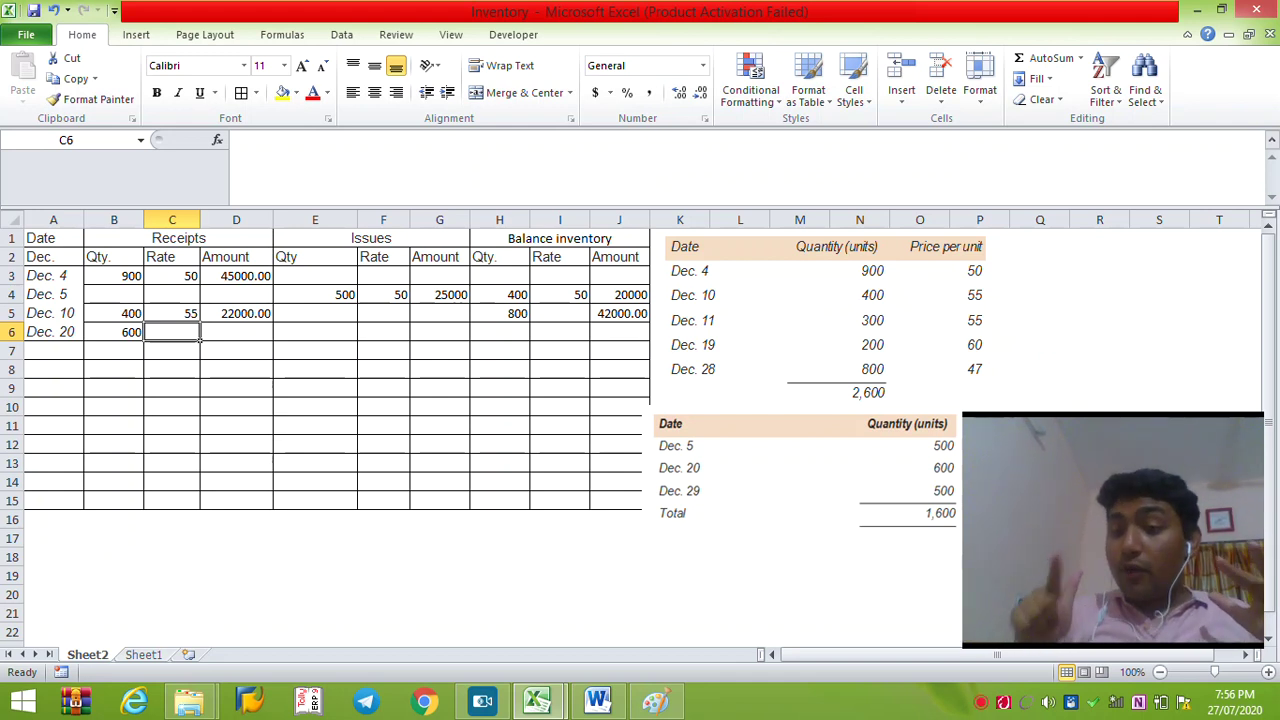
# - Review the Dec. 5 balance and the Dec. 10 receipt as the stock layers available for the Dec. 20 quantity
pyautogui.moveTo(114, 313); pyautogui.dragTo(172, 313)
pyautogui.click(172, 331)
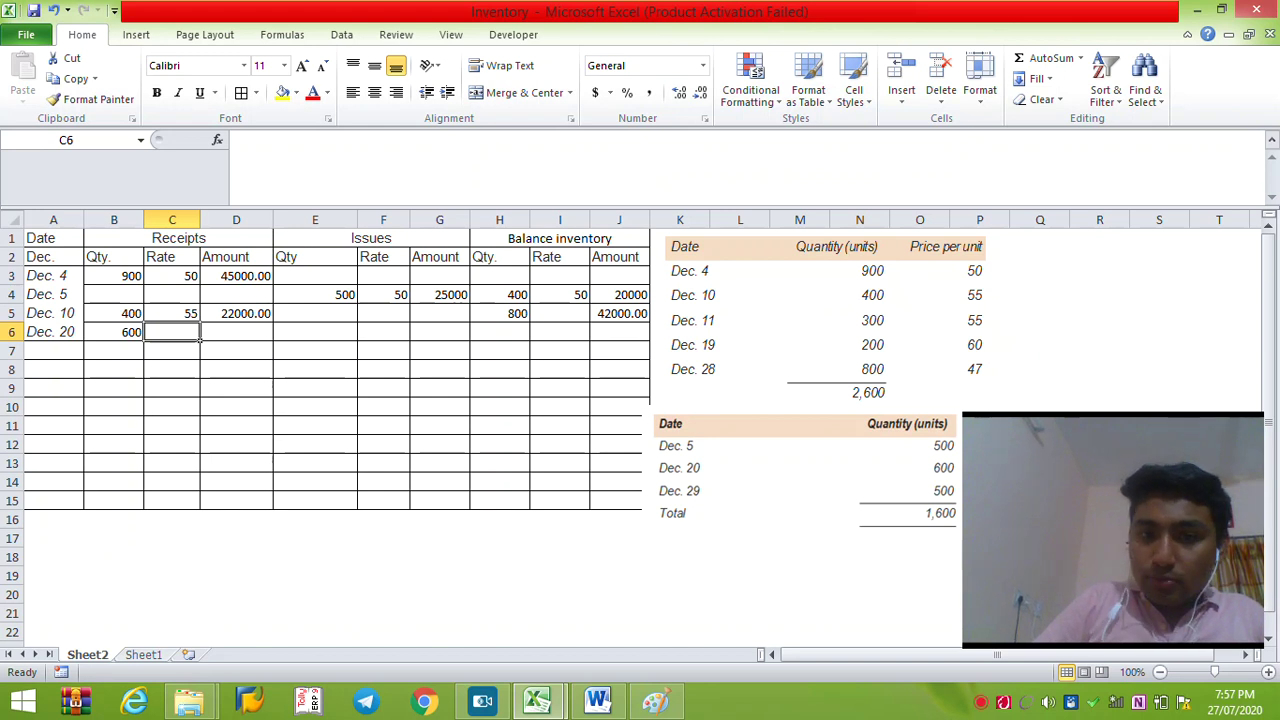
pyautogui.moveTo(499, 294); pyautogui.dragTo(619, 294)
pyautogui.moveTo(114, 313); pyautogui.dragTo(273, 319)
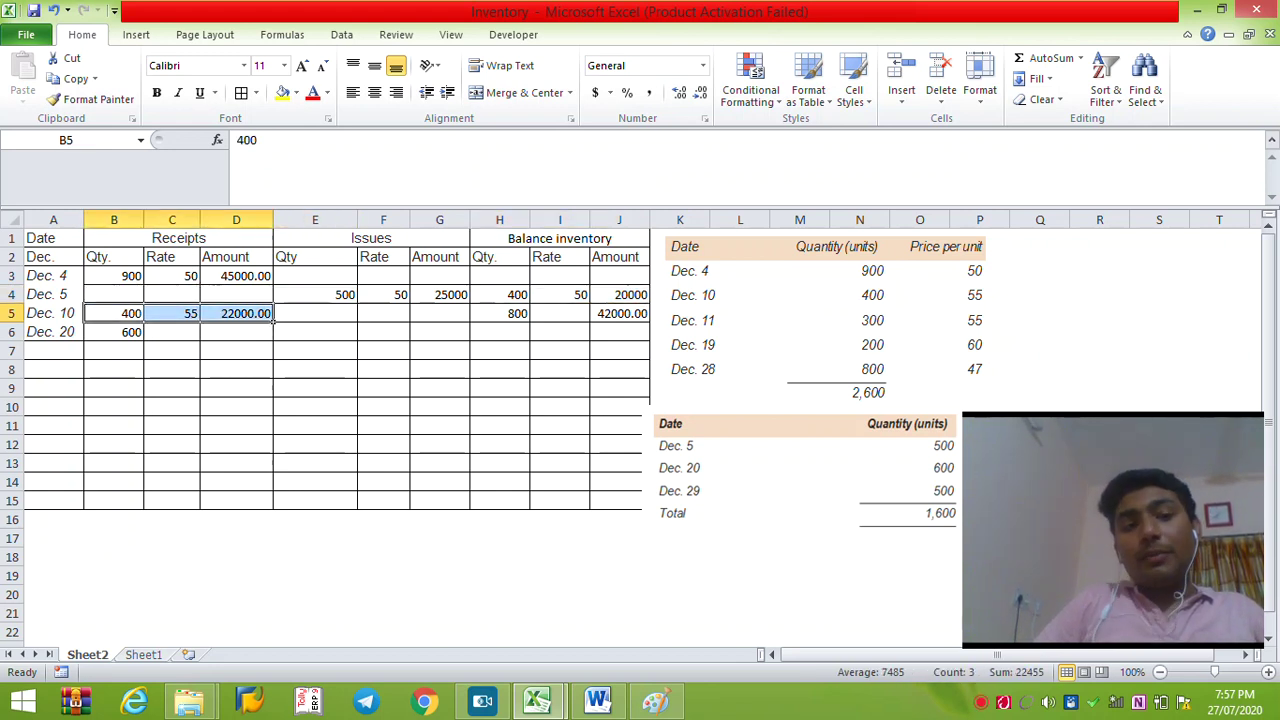
pyautogui.click(114, 332)
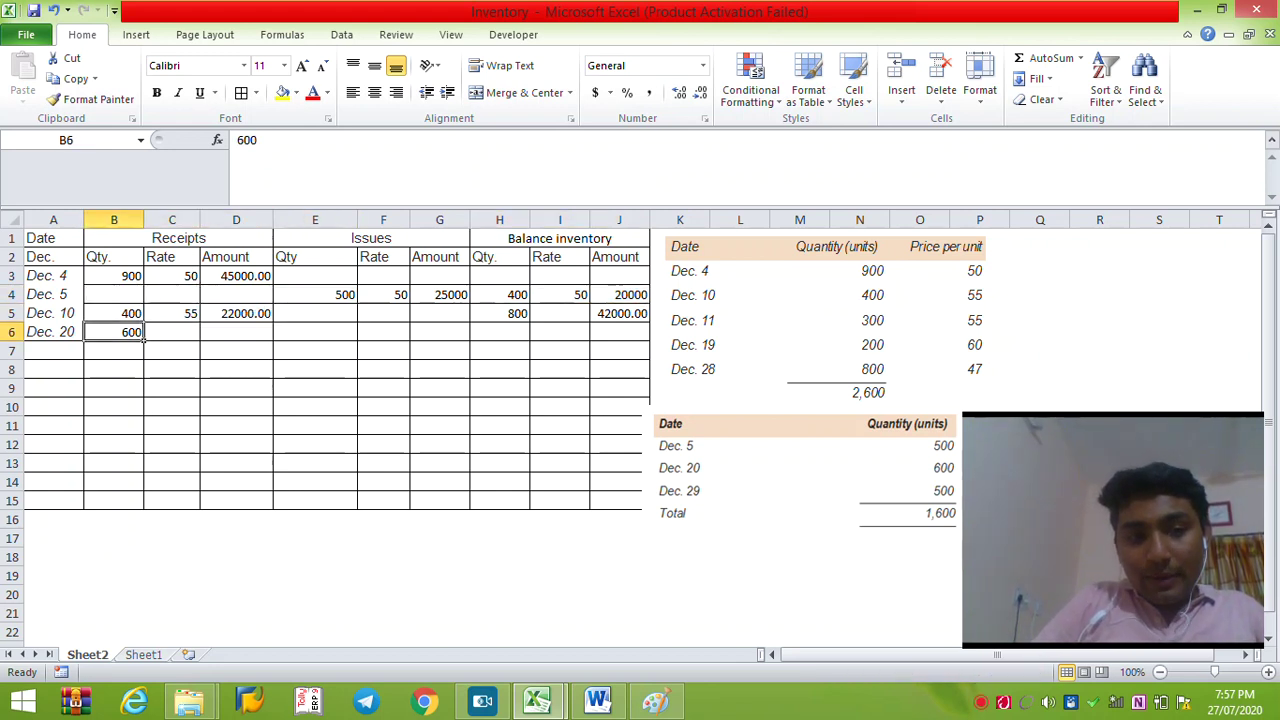
pyautogui.click(172, 332)
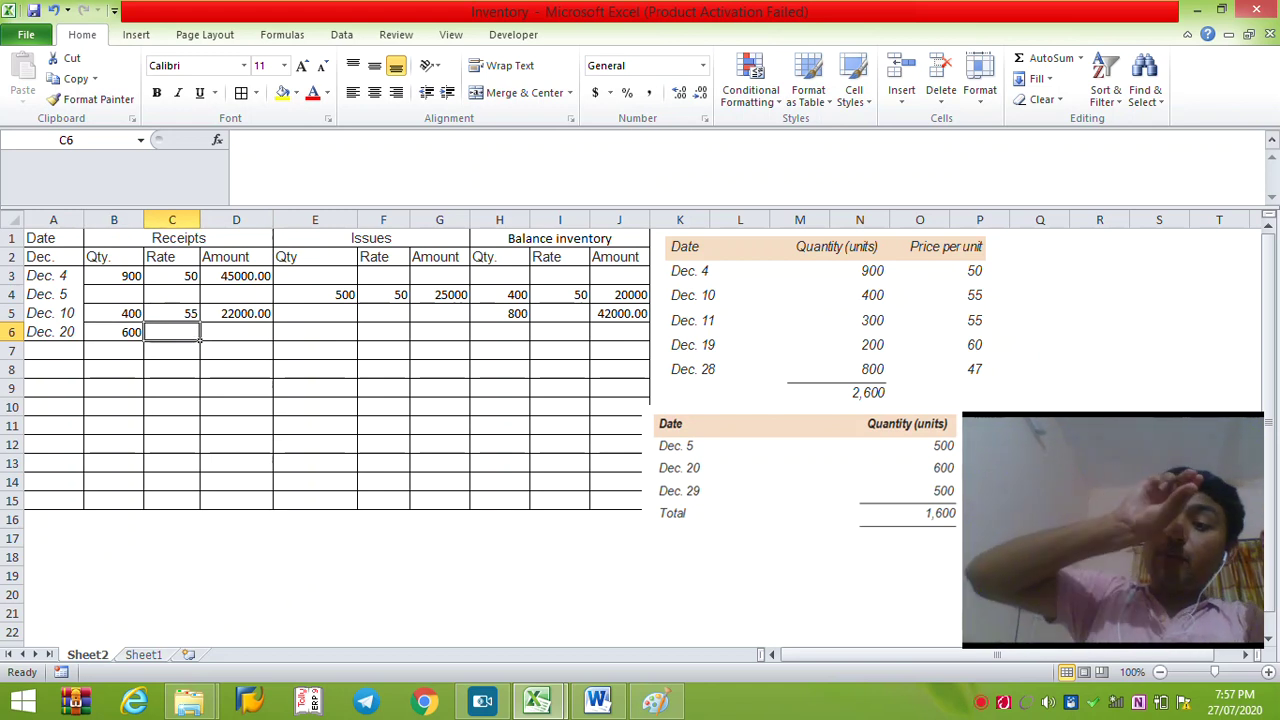
pyautogui.write('+')
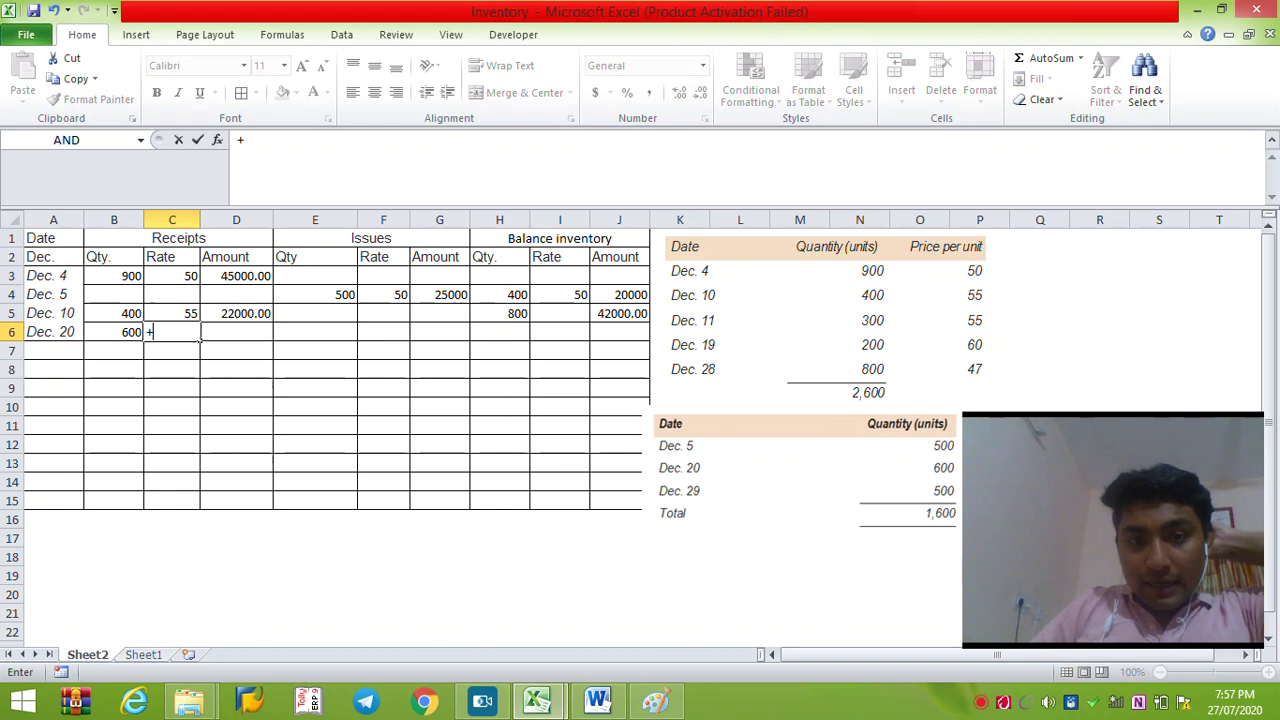
pyautogui.press('Escape')
# - Calculate the Dec. 20 amount in D6 from the oldest stock first, =J4+D5/B5*200
pyautogui.click(232, 334)
pyautogui.write('=')
pyautogui.click(615, 294)
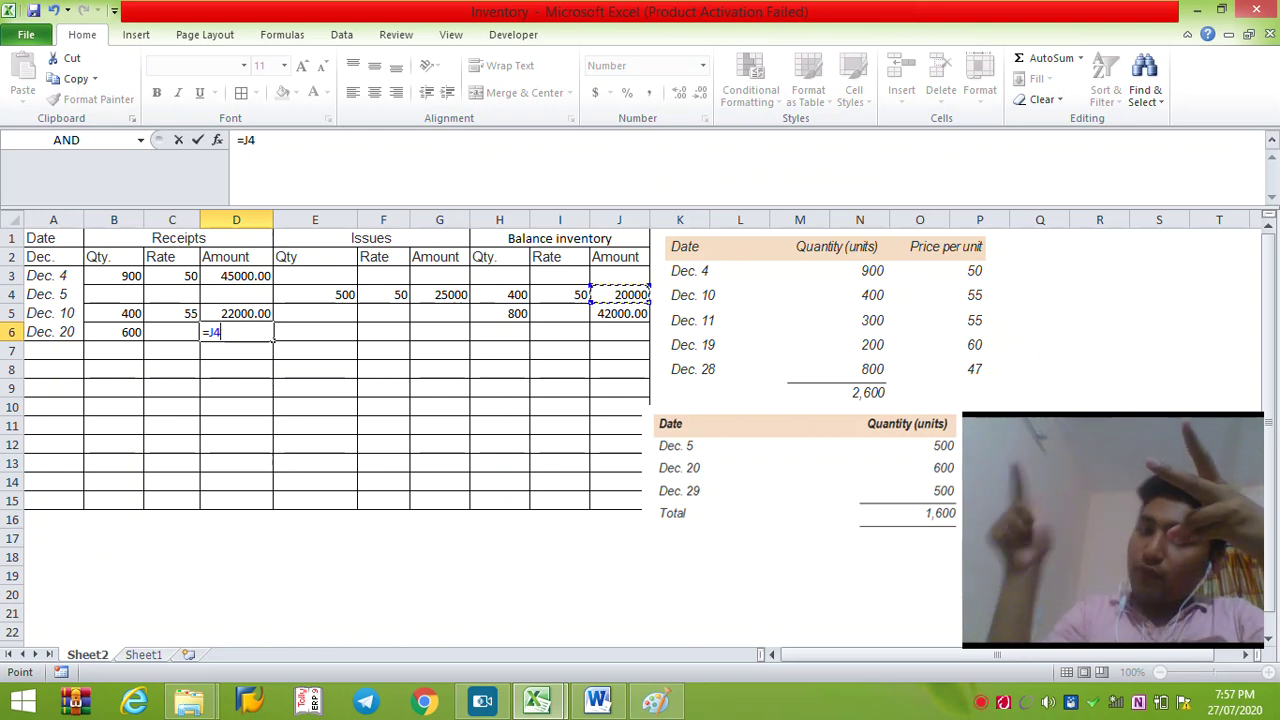
pyautogui.write('+')
pyautogui.press('Up')
pyautogui.write('/')
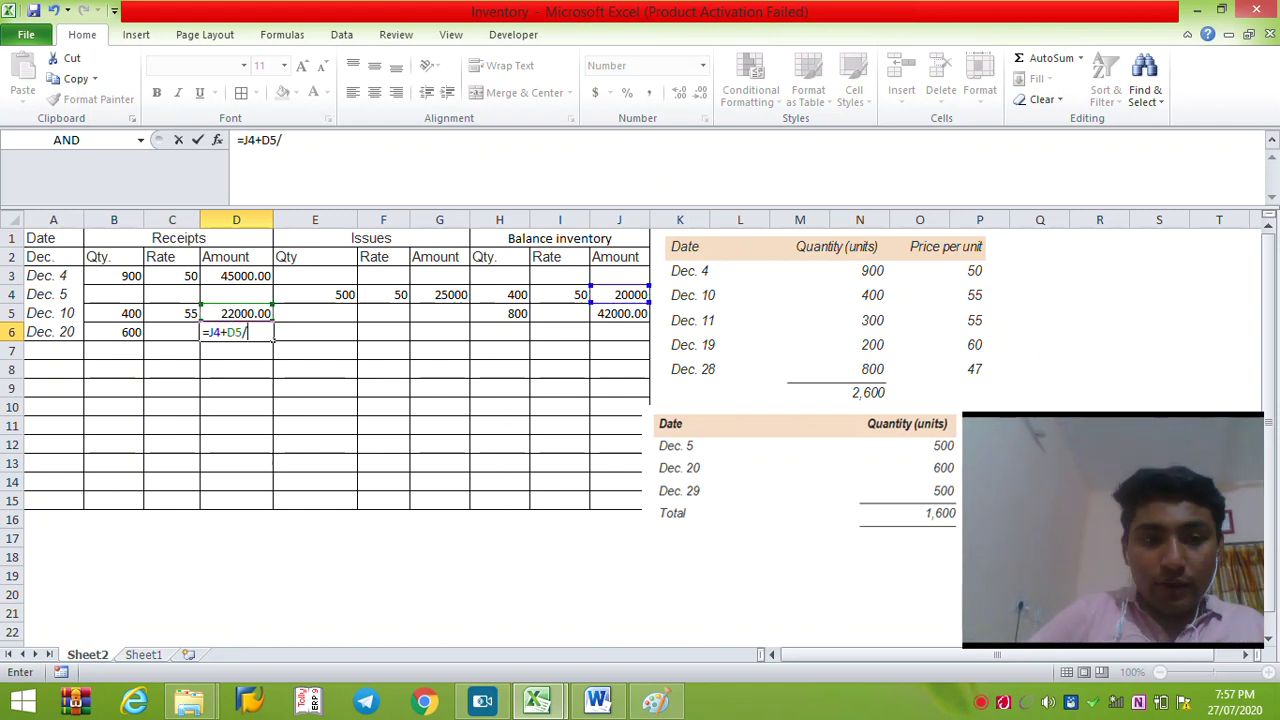
pyautogui.press('Up')
pyautogui.press('Left')
pyautogui.press('Left')
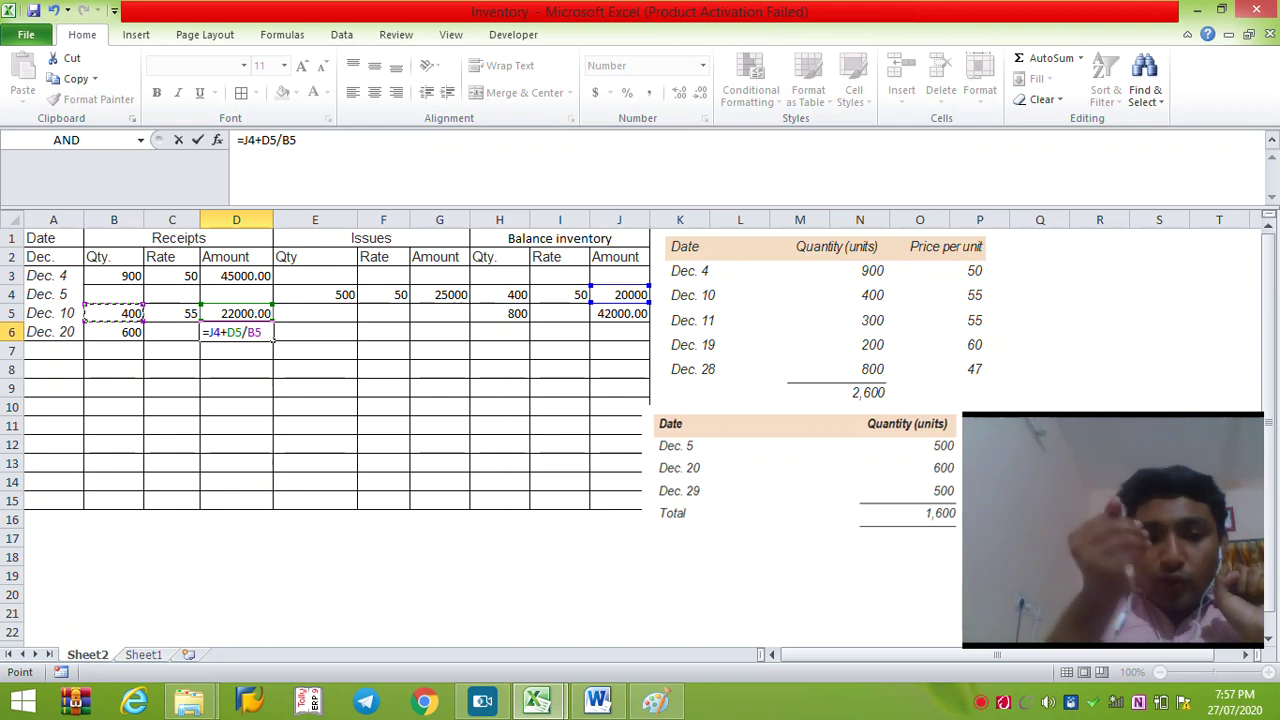
pyautogui.write('*200')
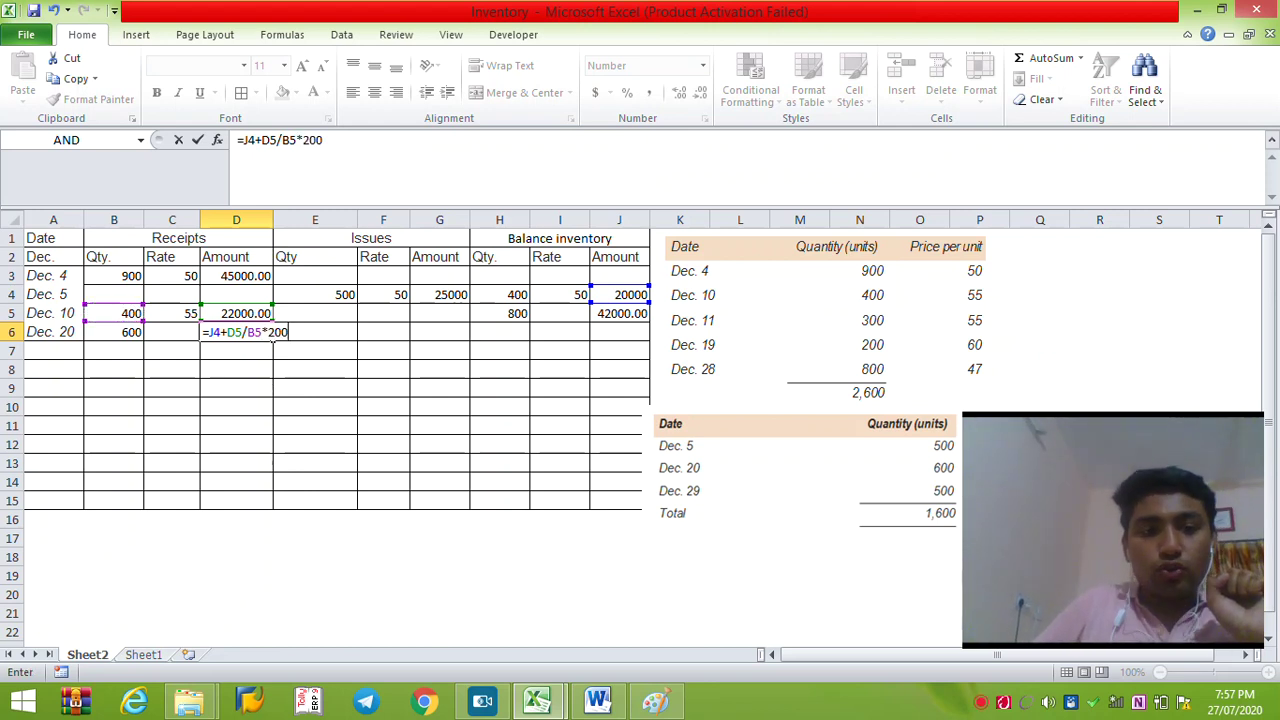
pyautogui.press('Return')
pyautogui.click(268, 338)
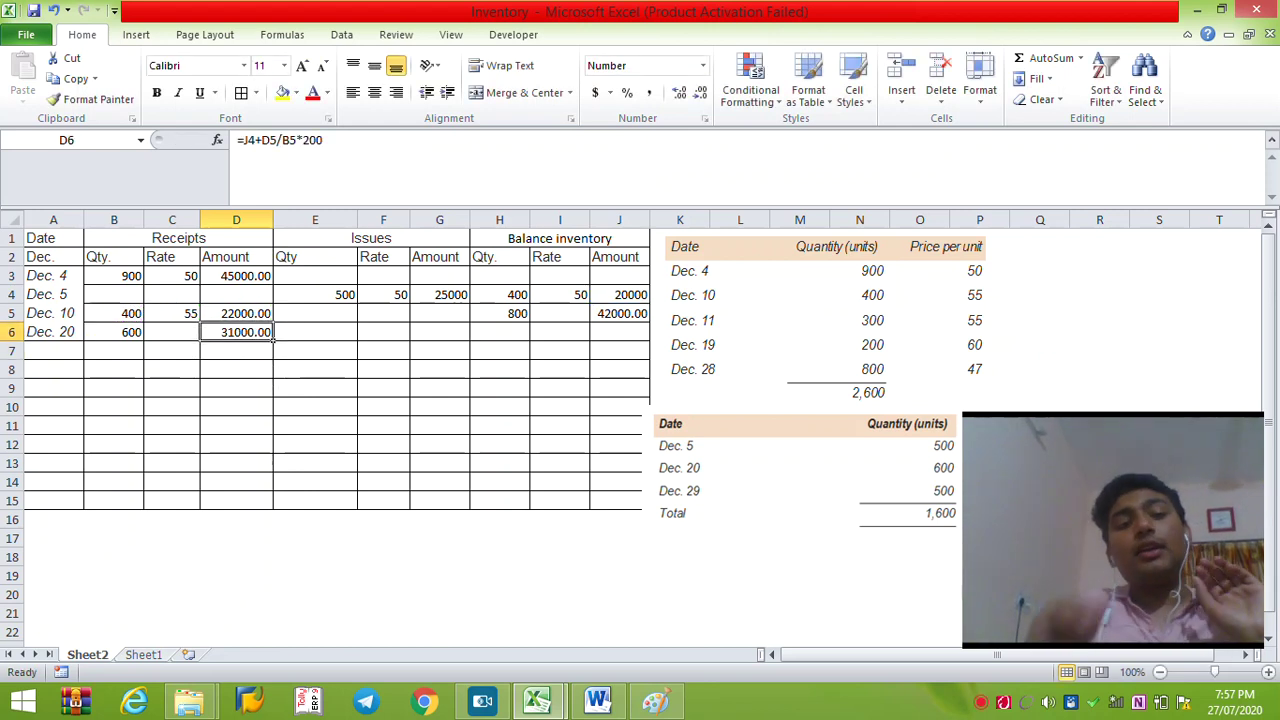
# - Calculate the Dec. 20 unit rate in C6 as =D6/B6, check it, and clear the cell again
pyautogui.click(172, 332)
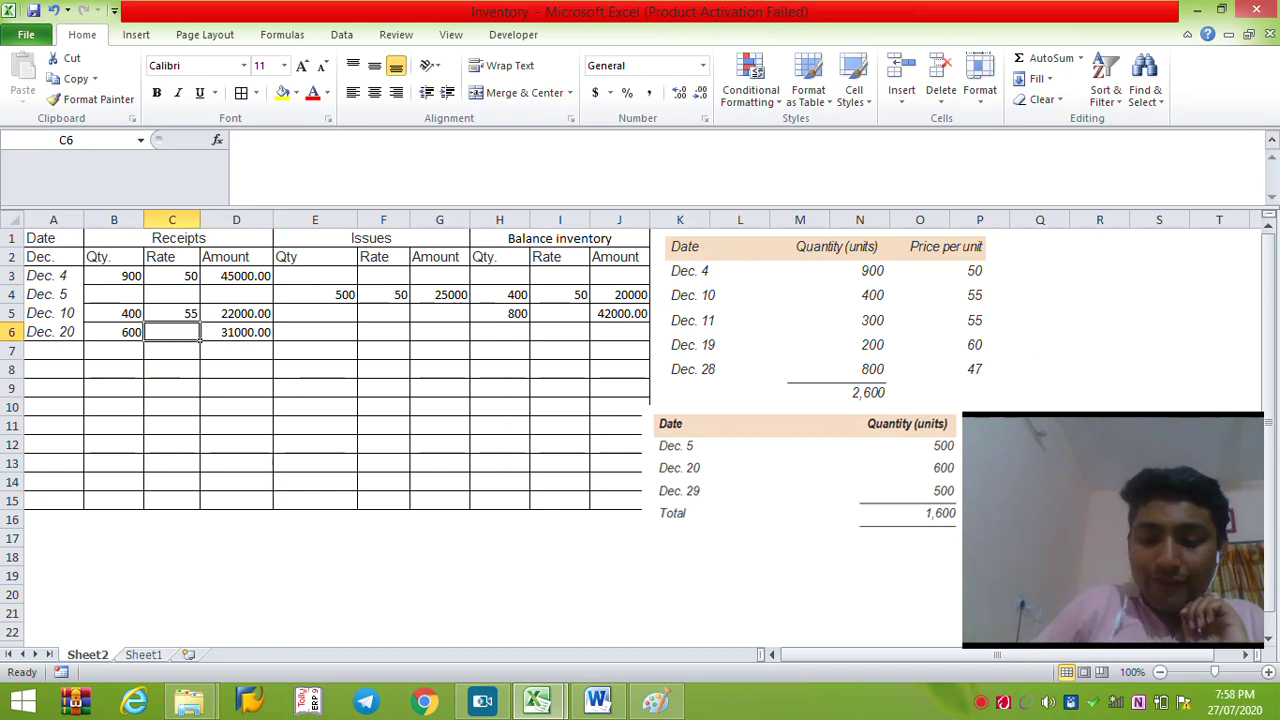
pyautogui.write('=')
pyautogui.click(236, 332)
pyautogui.write('/')
pyautogui.click(113, 332)
pyautogui.press('Return')
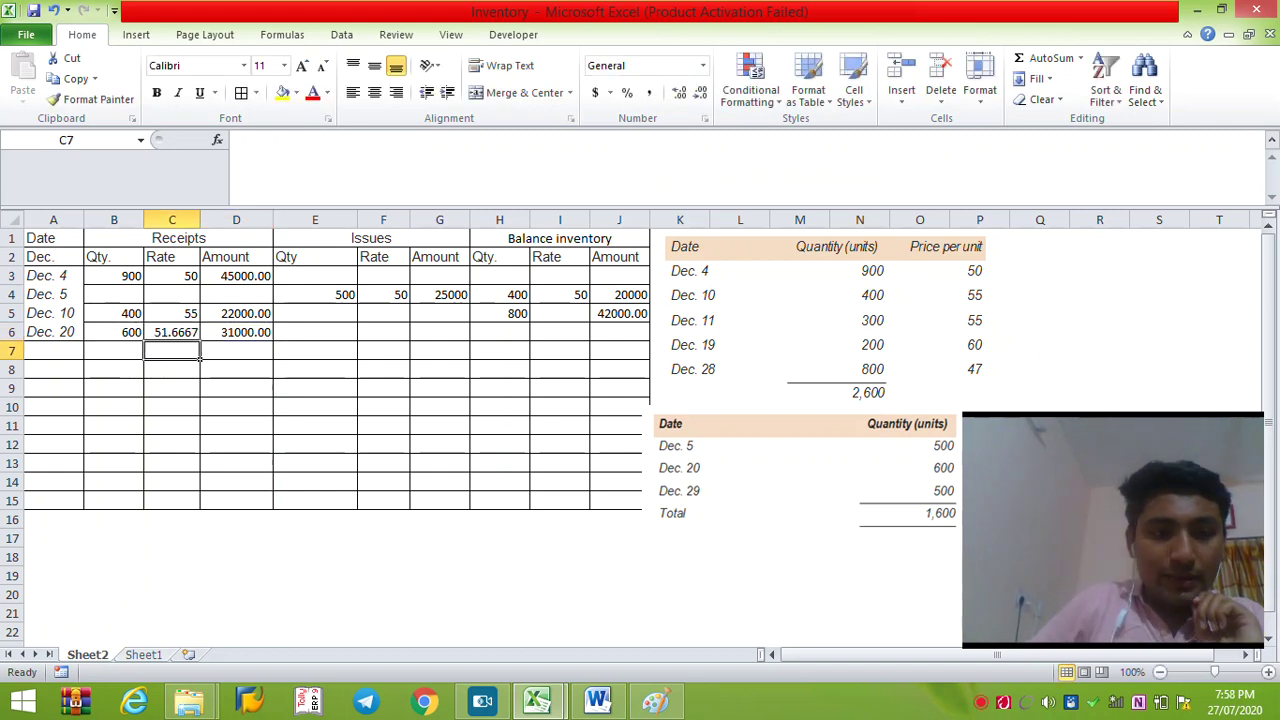
pyautogui.click(172, 332)
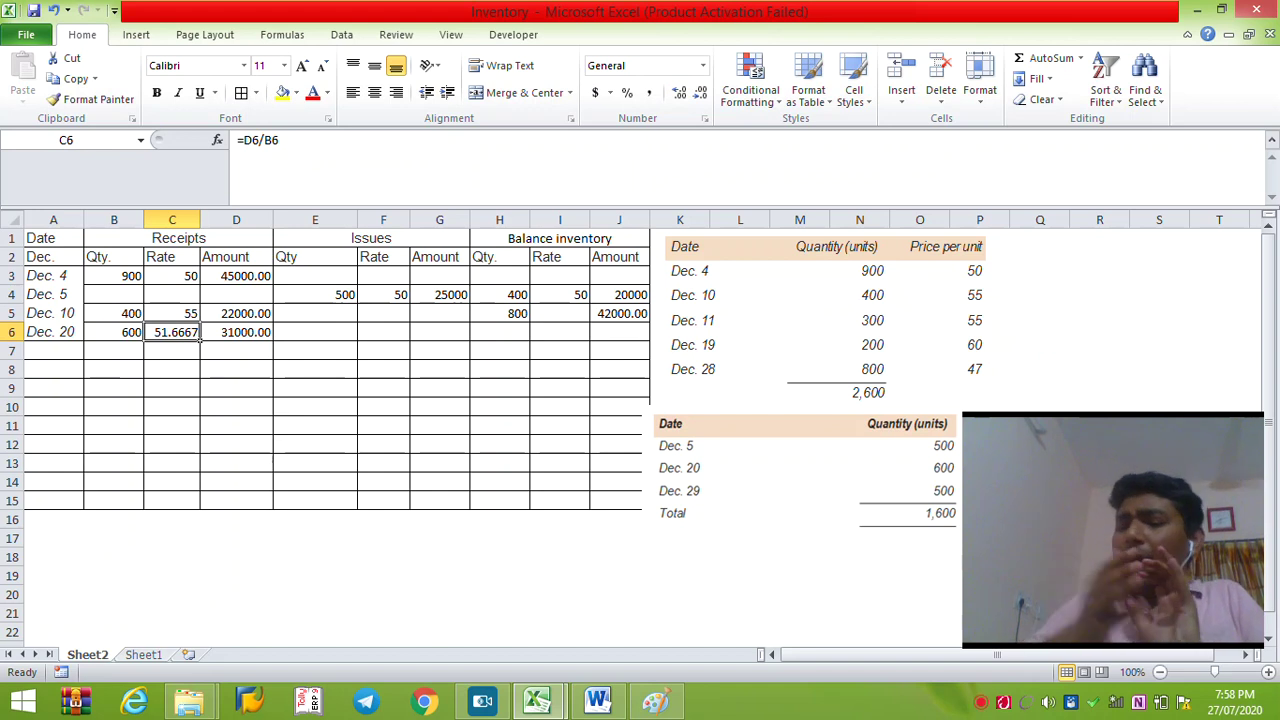
pyautogui.press('Delete')
# - Replace the Dec. 20 amount formula in D6 with the latest-stock-first calculation, =D5+J4/H4*200
pyautogui.click(236, 332)
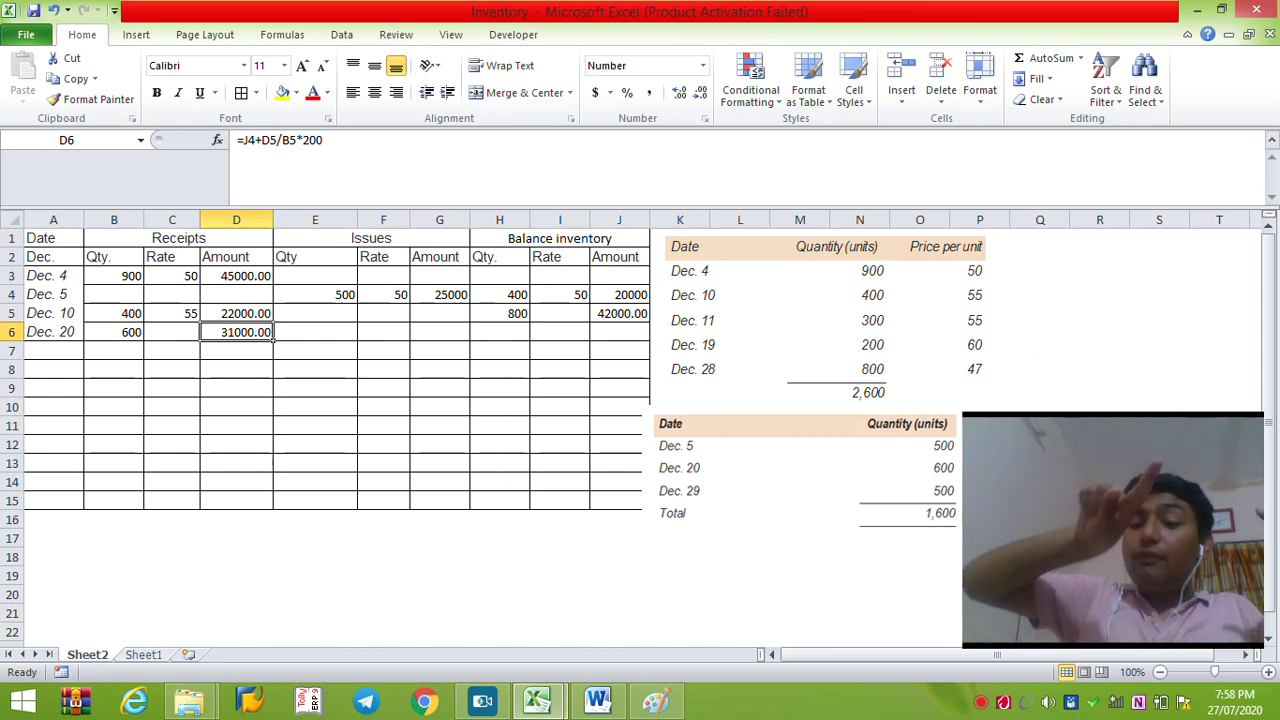
pyautogui.write('=')
pyautogui.click(201, 307)
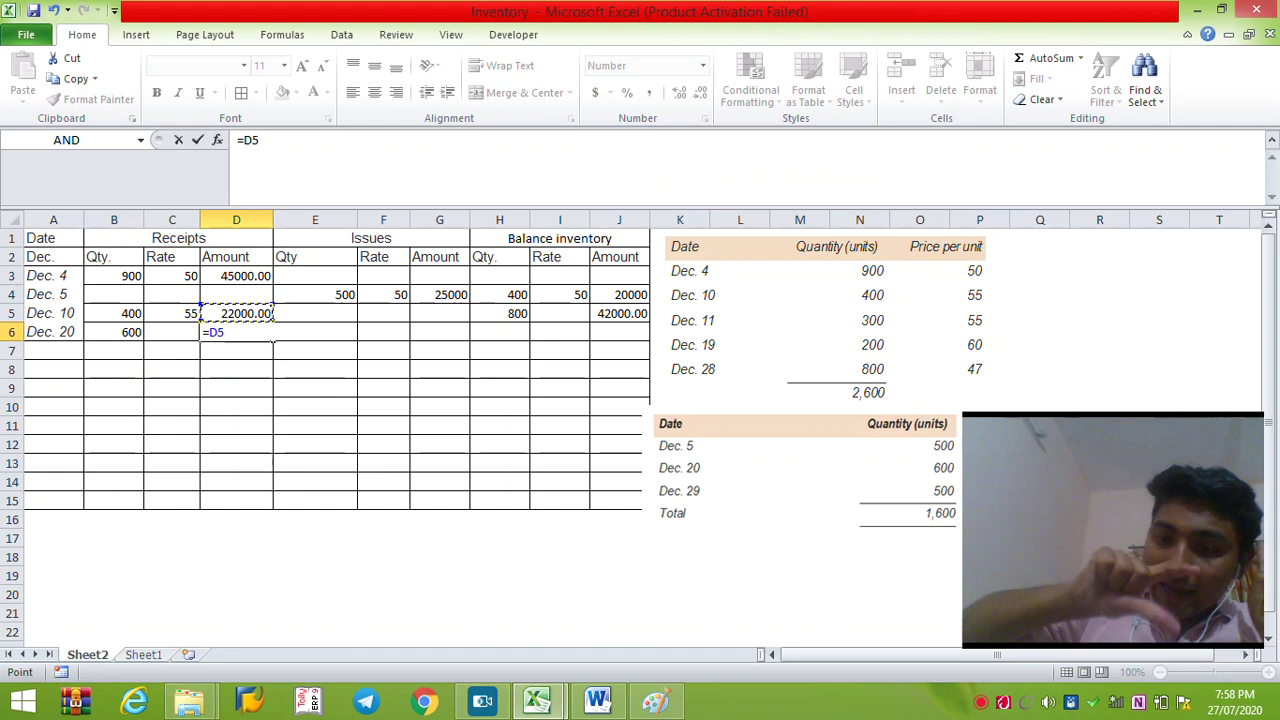
pyautogui.write('+')
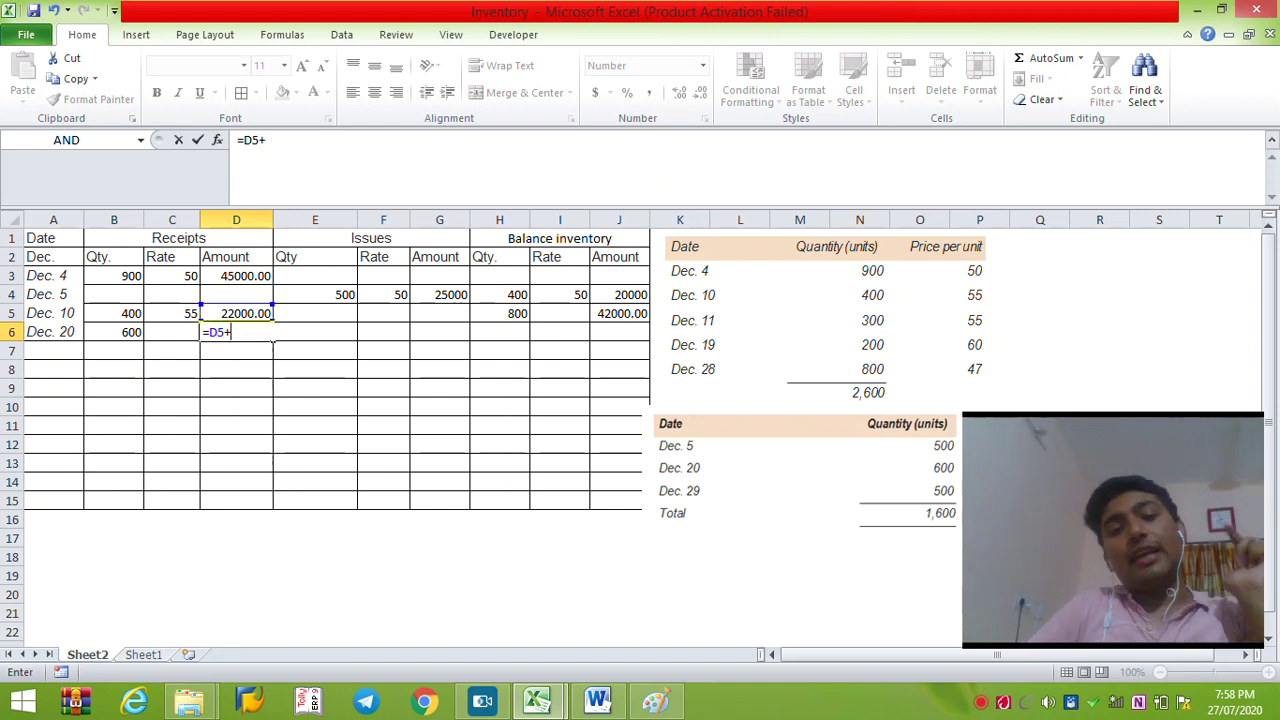
pyautogui.click(619, 294)
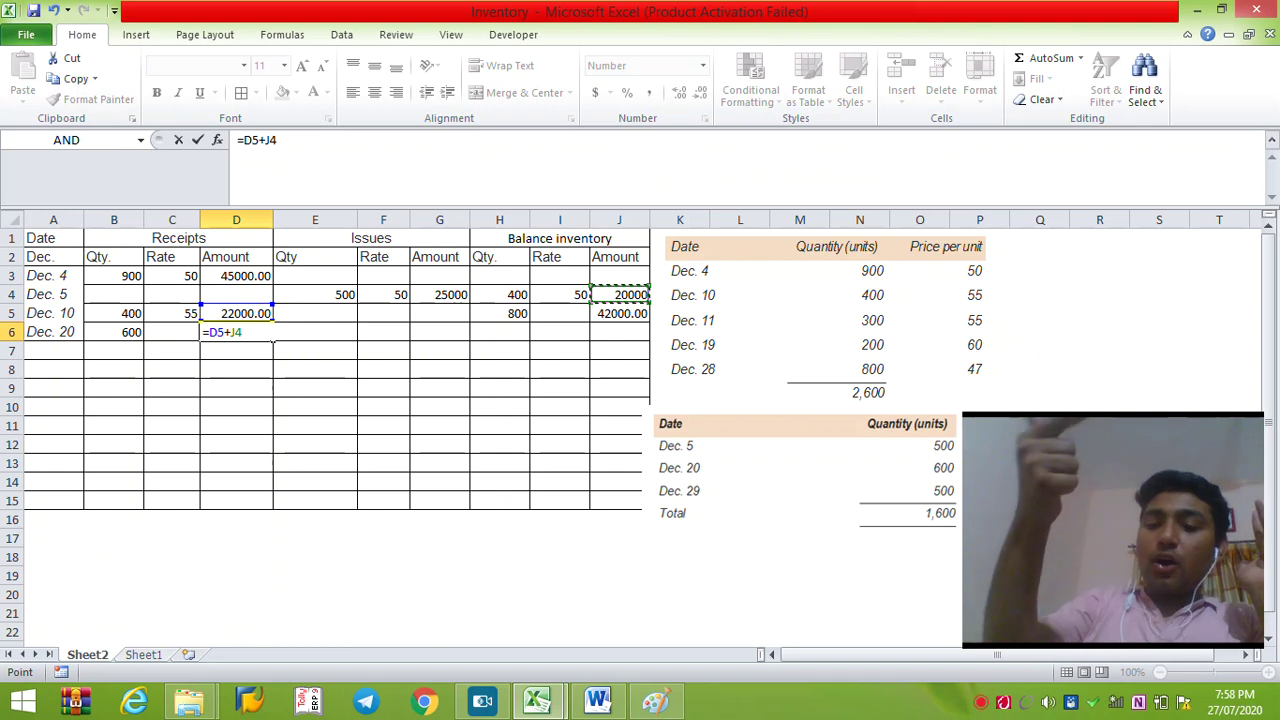
pyautogui.write('/')
pyautogui.click(499, 294)
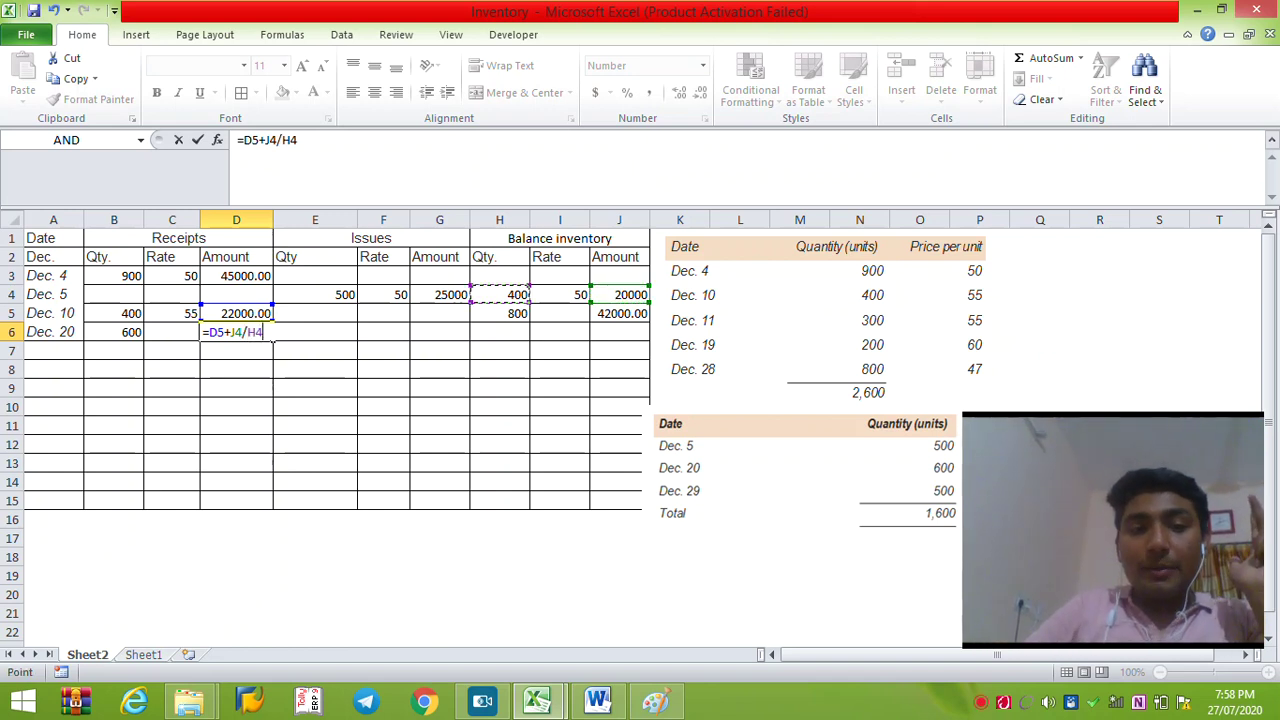
pyautogui.write('*200')
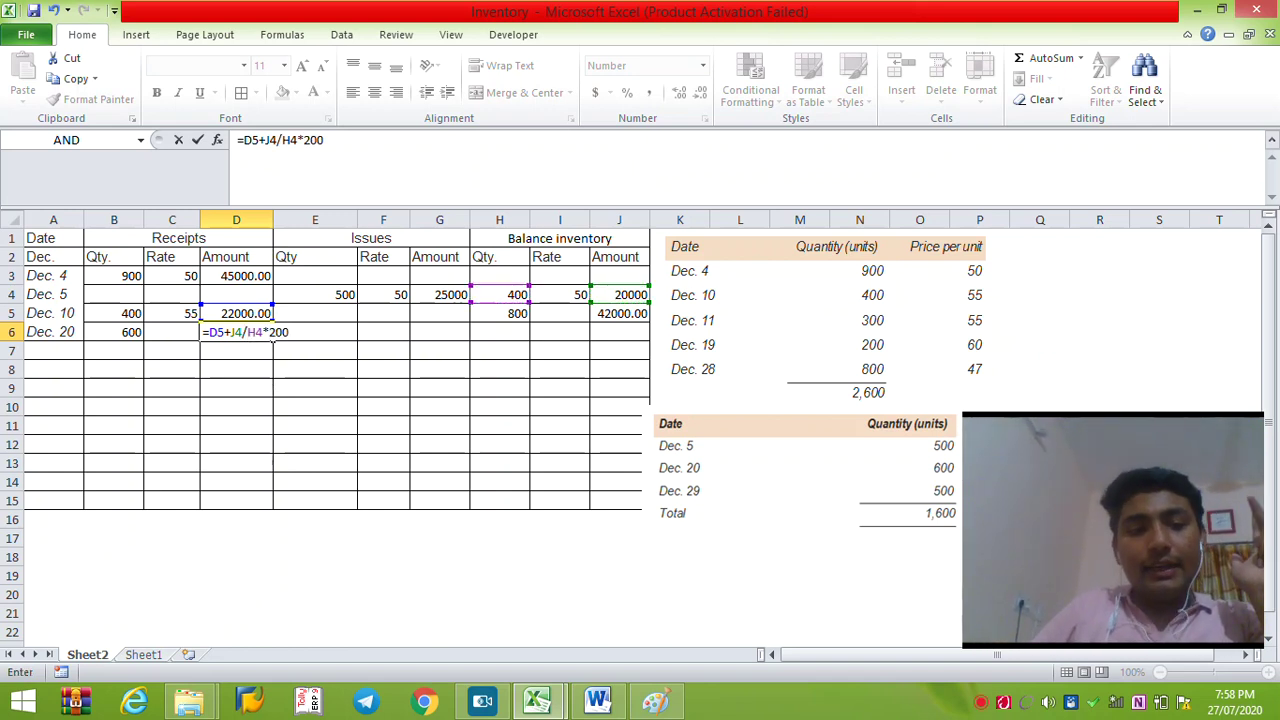
pyautogui.press('Return')
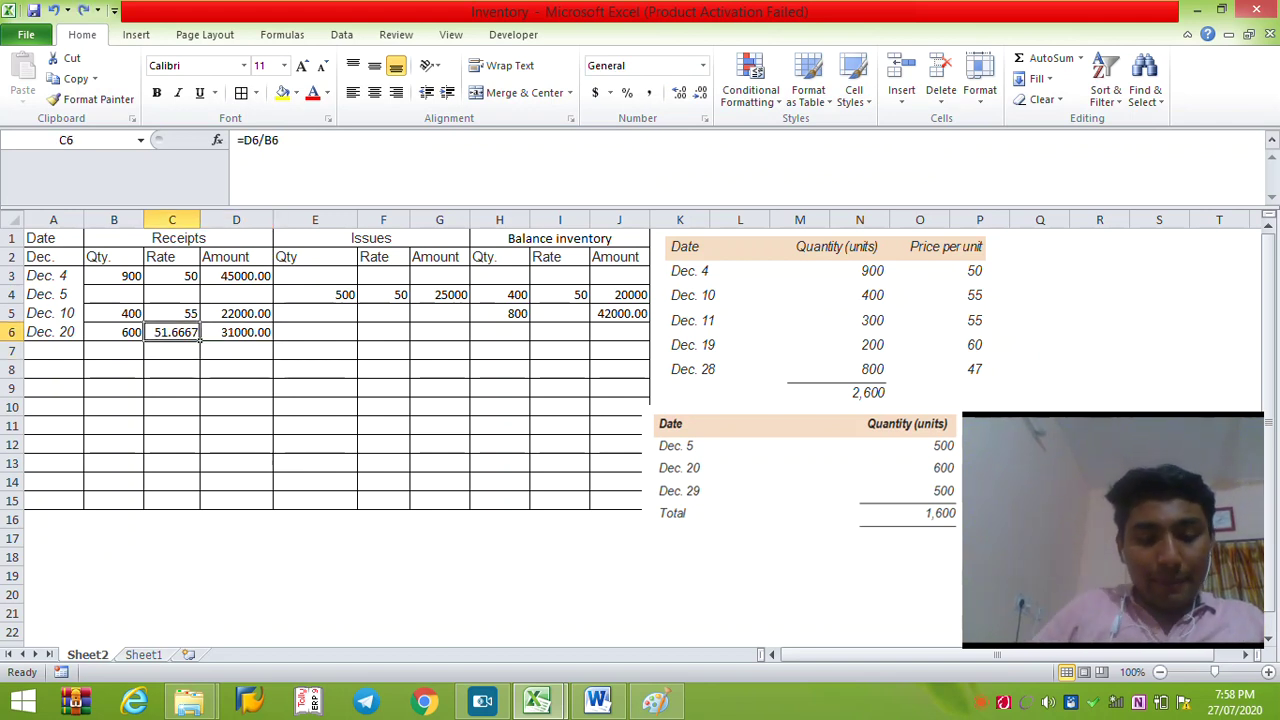
# - Undo and restore the latest row 6 changes to compare both D6 amounts, and select the Dec. 10 receipt B5:D5
pyautogui.hotkey('ctrl', 'z')
pyautogui.hotkey('ctrl', 'z')
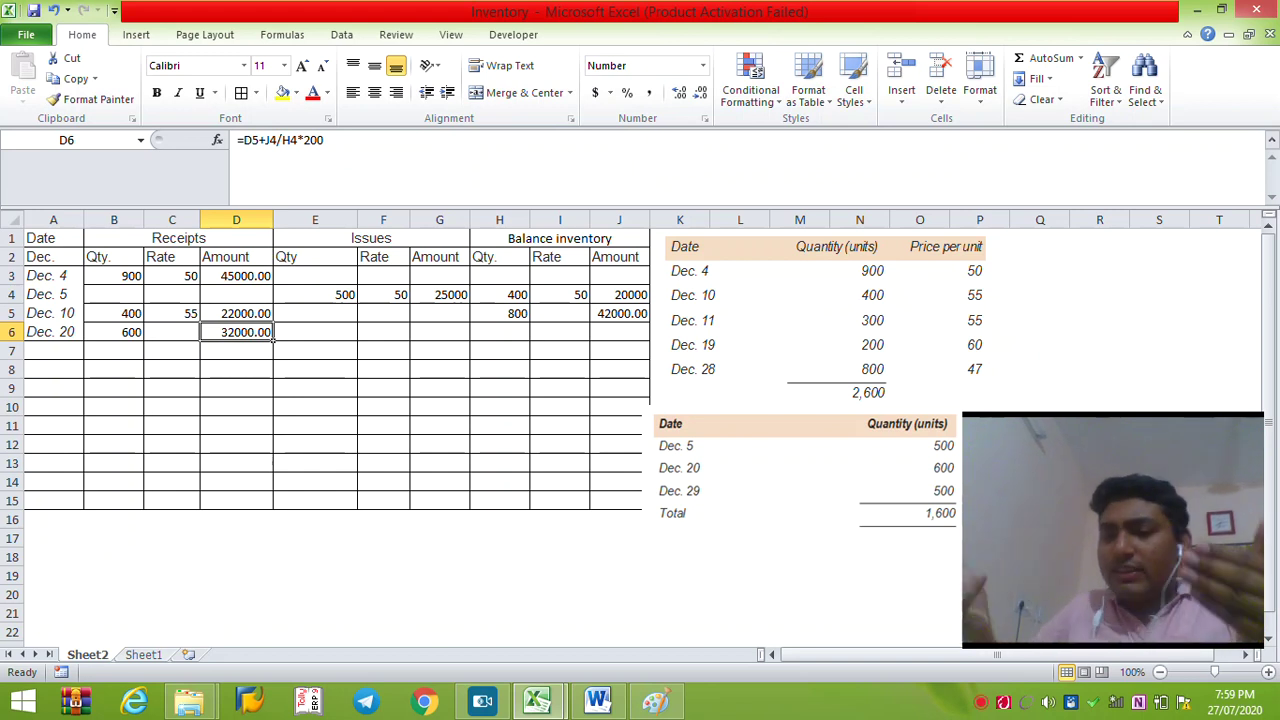
pyautogui.click(114, 313)
pyautogui.hotkey('shift', 'Right')
pyautogui.hotkey('shift', 'Right')
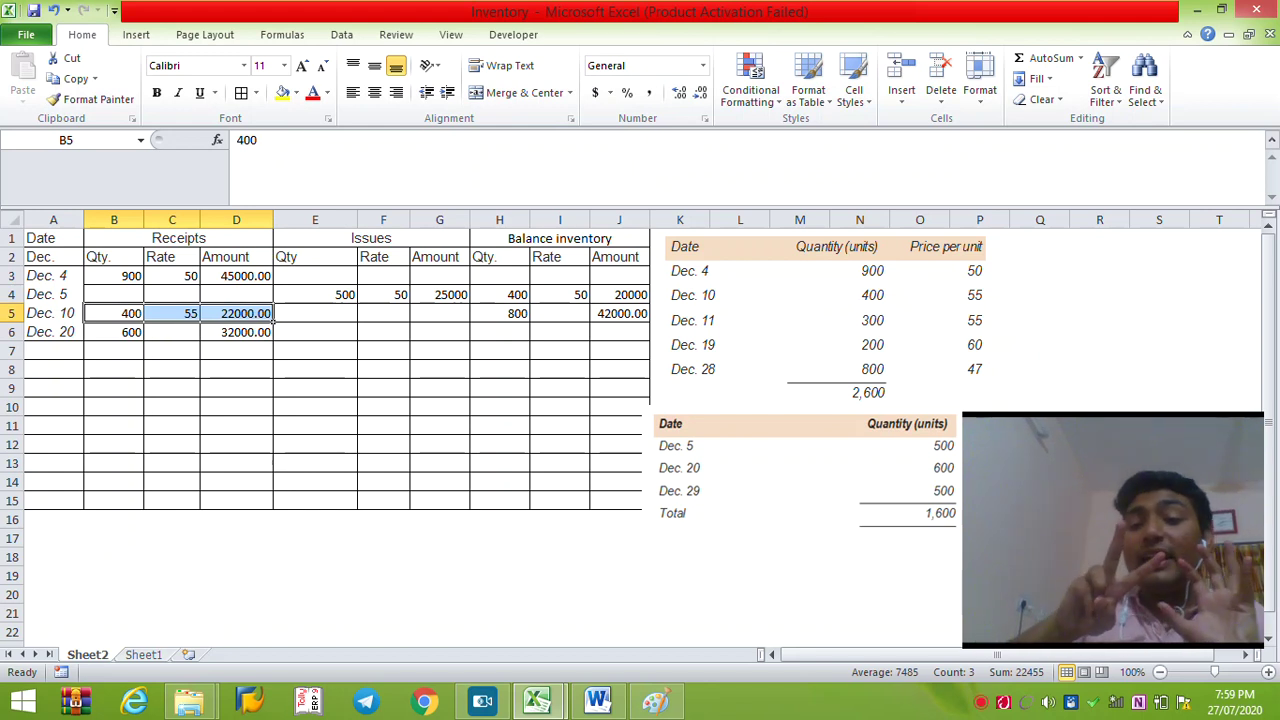
# - Calculate the Dec. 20 balance amount in J6 by deducting D6 from the previous balance, =J5-D6
pyautogui.press('Down')
pyautogui.press('Right')
pyautogui.press('Right')
pyautogui.press('Right')
pyautogui.press('Right')
pyautogui.press('Right')
pyautogui.press('Right')
pyautogui.press('Right')
pyautogui.press('Right')
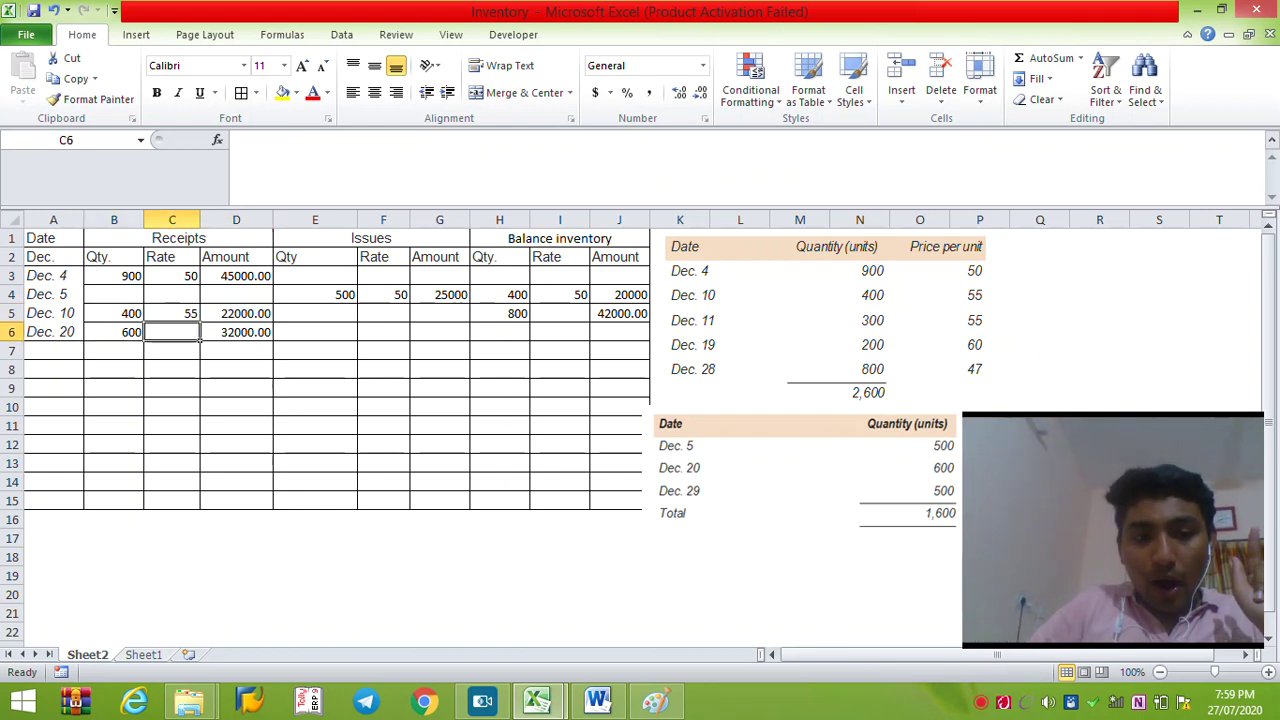
pyautogui.write('=')
pyautogui.press('Up')
pyautogui.write('-')
pyautogui.press('Left')
pyautogui.press('Left')
pyautogui.press('Left')
pyautogui.press('Left')
pyautogui.press('Left')
pyautogui.press('Left')
pyautogui.press('Return')
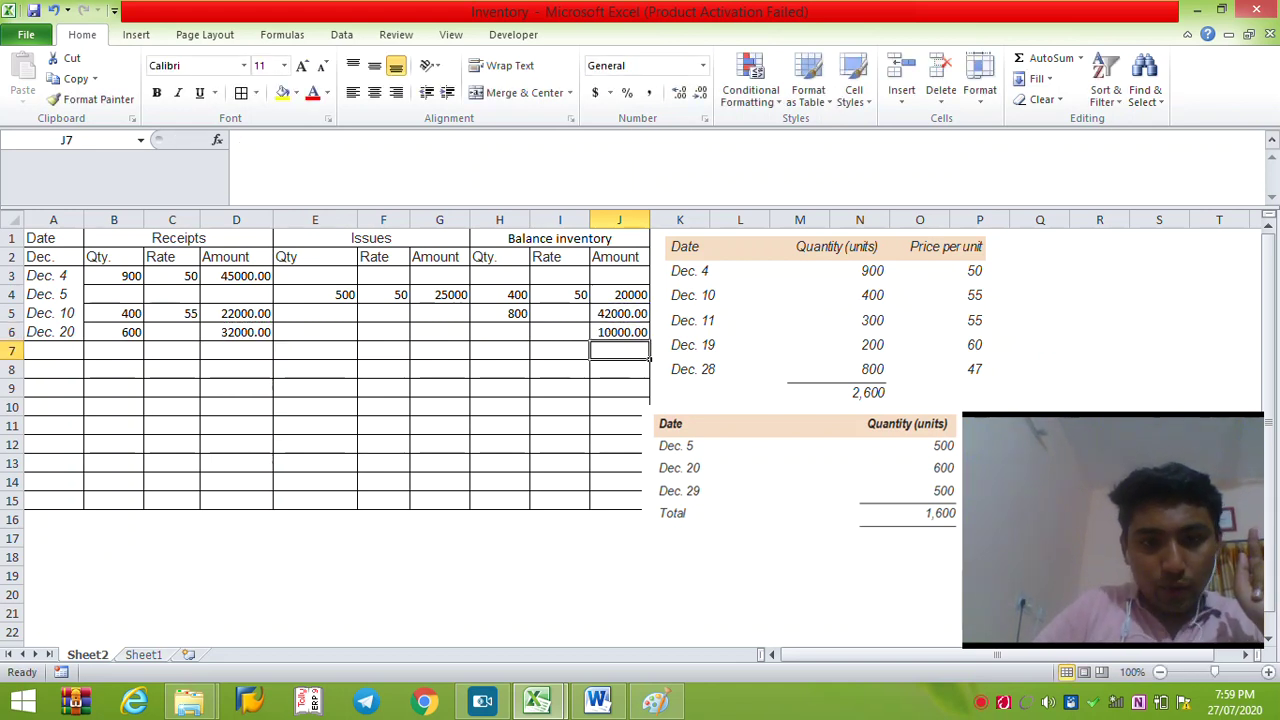
# - Calculate the Dec. 20 balance quantity in H6 by deducting B6 from the previous balance, =H5-B6
pyautogui.press('Up')
pyautogui.press('Left')
pyautogui.press('Left')
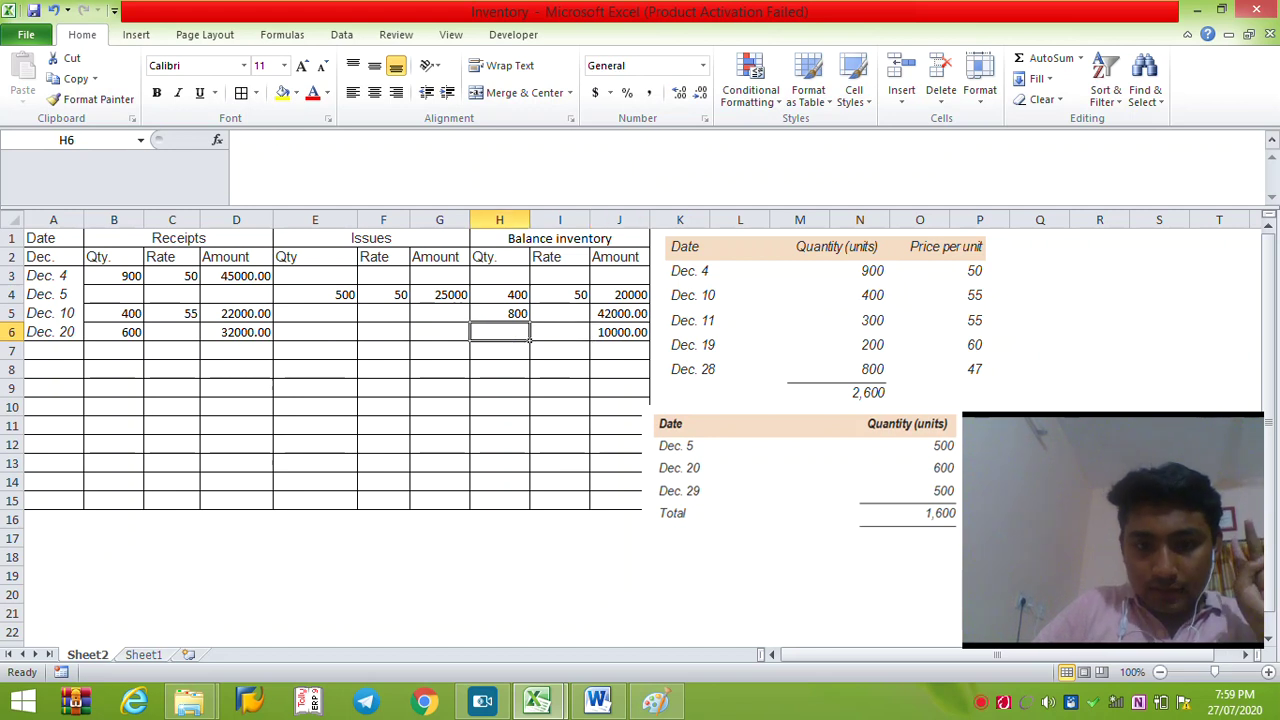
pyautogui.write('=')
pyautogui.press('Up')
pyautogui.write('-')
pyautogui.press('Left')
pyautogui.press('Left')
pyautogui.press('Left')
pyautogui.press('Left')
pyautogui.press('Left')
pyautogui.press('Left')
pyautogui.press('Return')
pyautogui.press('Up')
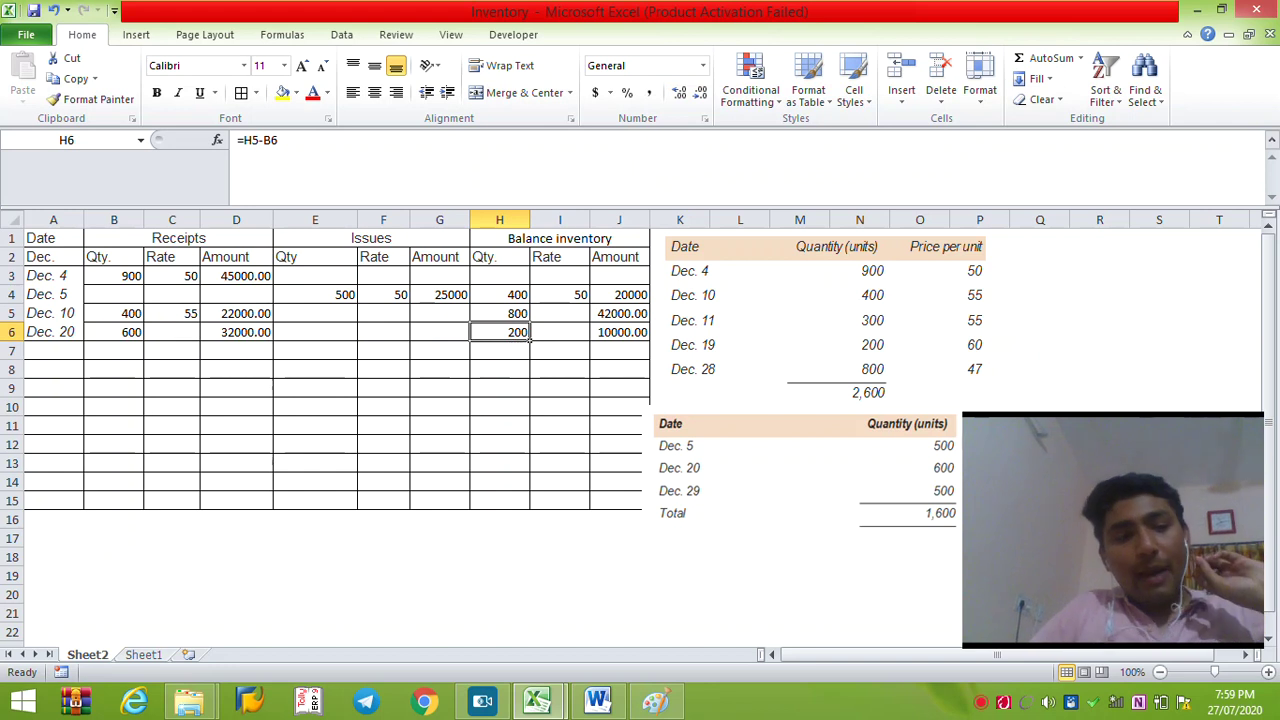
# - Clear the whole Dec. 20 entry from row 6, A6:J6
pyautogui.press('Left')
pyautogui.press('Home')
pyautogui.press('Right')
pyautogui.press('Right')
pyautogui.press('Right')
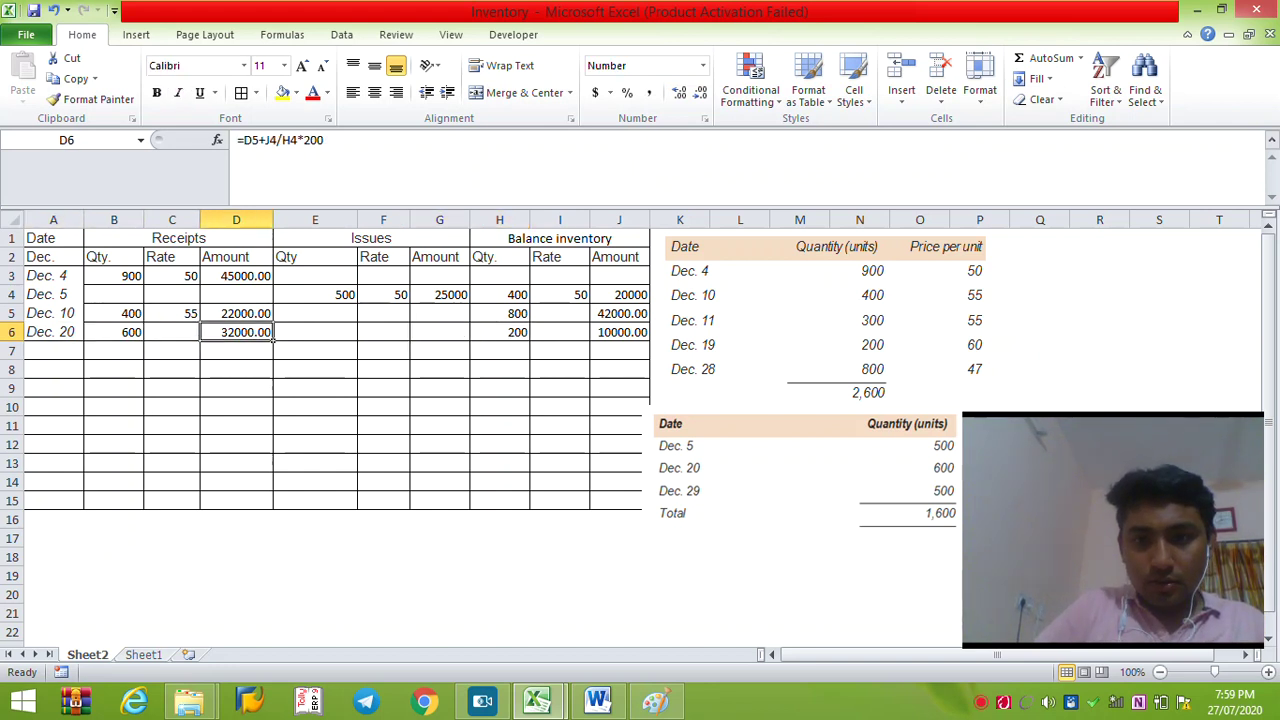
pyautogui.press('Home')
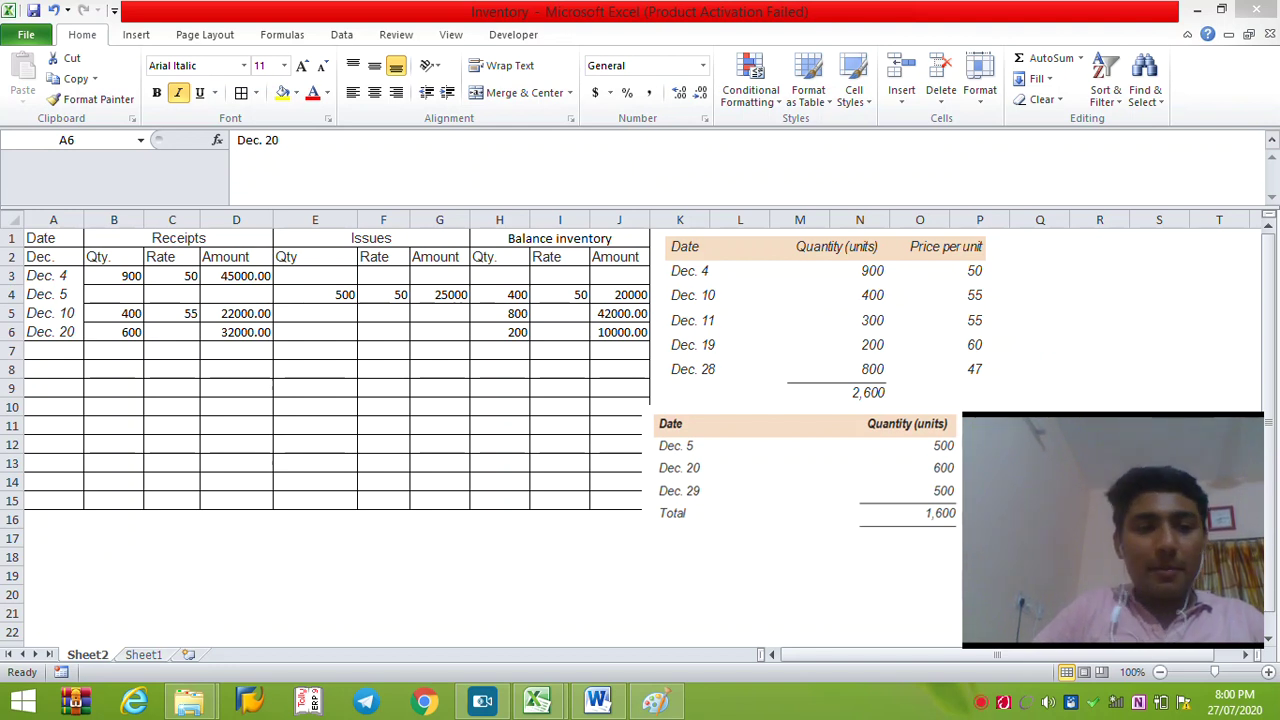
pyautogui.moveTo(60, 332); pyautogui.dragTo(648, 340)
pyautogui.press('Delete')
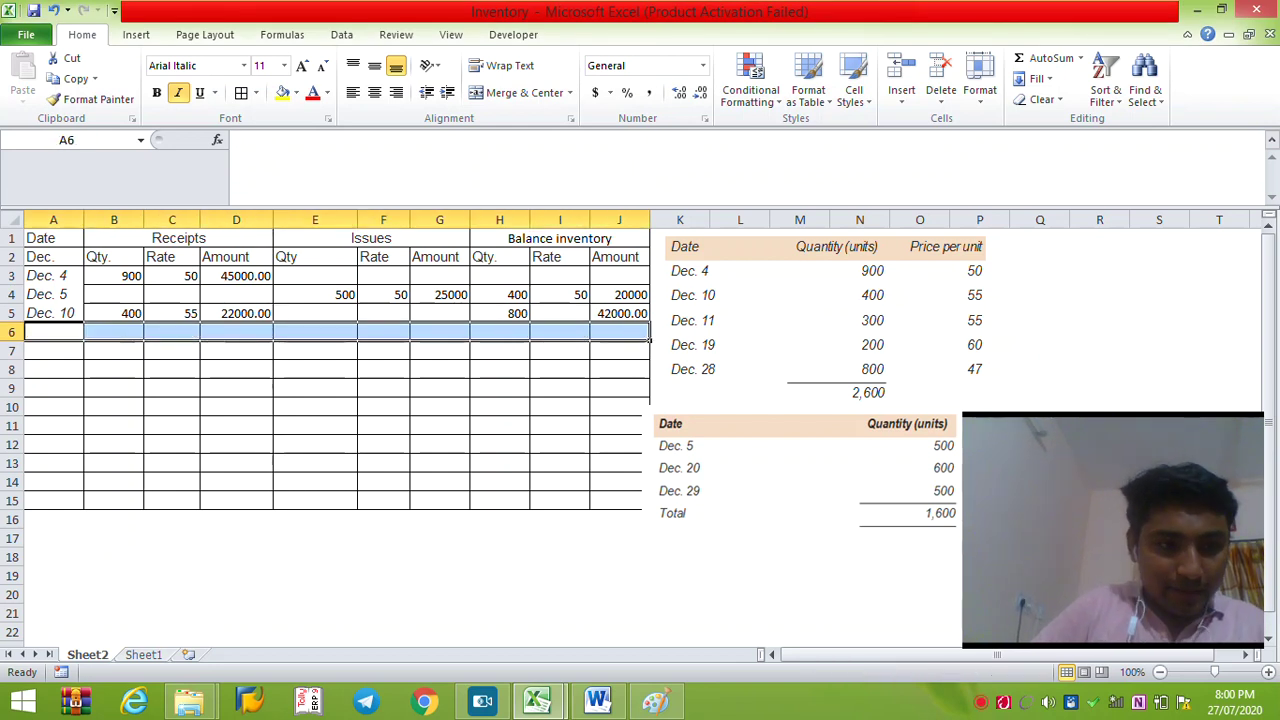
pyautogui.click(80, 336)
pyautogui.write('Dec-01')
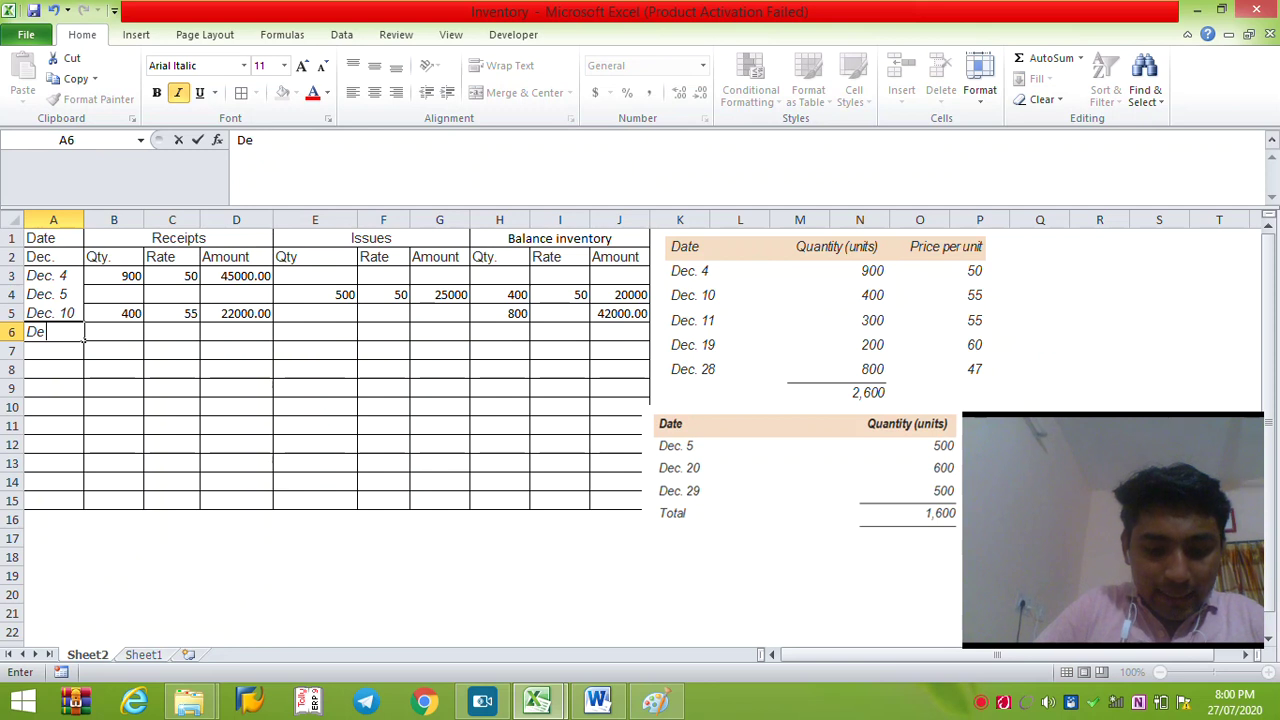
pyautogui.press('Tab')
pyautogui.click(80, 336)
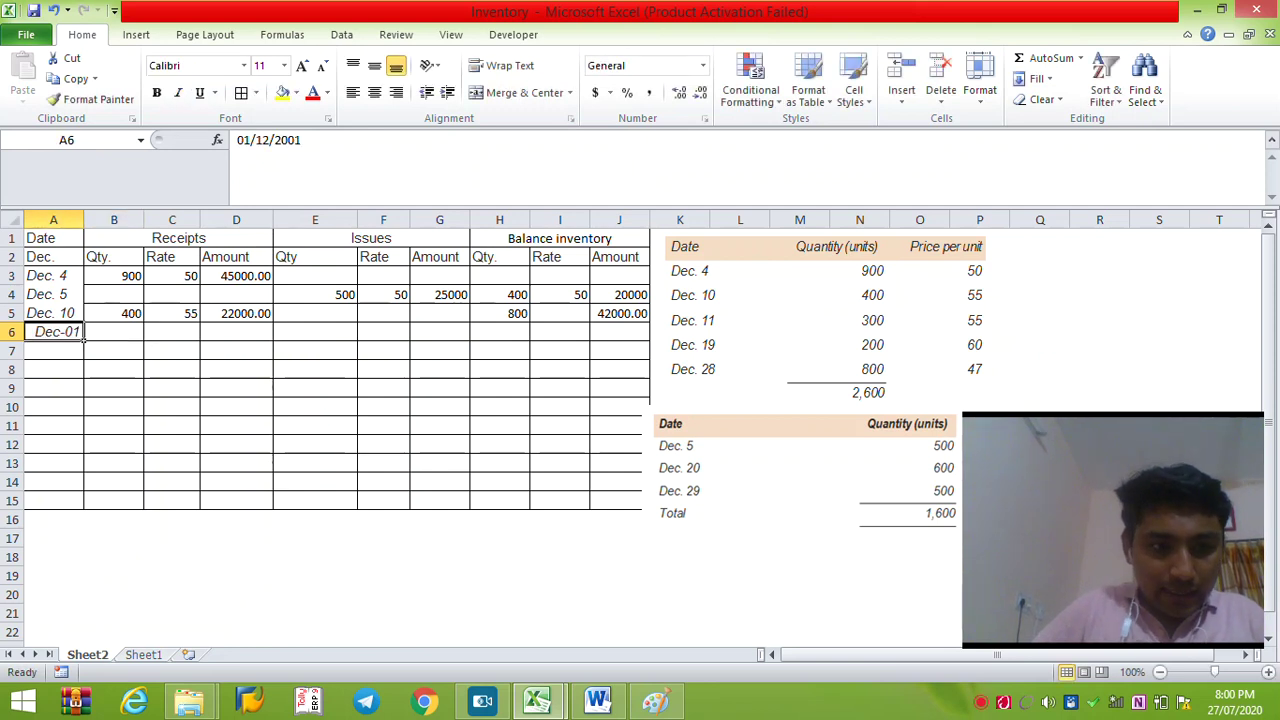
pyautogui.doubleClick(82, 337)
pyautogui.press('BackSpace')
pyautogui.press('BackSpace')
pyautogui.press('BackSpace')
pyautogui.press('BackSpace')
pyautogui.press('Escape')
# - Copy the Dec. 10 date down into A6 and change it to Dec. 11
pyautogui.press('Up')
pyautogui.hotkey('ctrl', 'c')
pyautogui.press('Down')
pyautogui.hotkey('ctrl', 'v')
pyautogui.doubleClick(84, 340)
pyautogui.hotkey('shift', 'Left')
pyautogui.write('1')
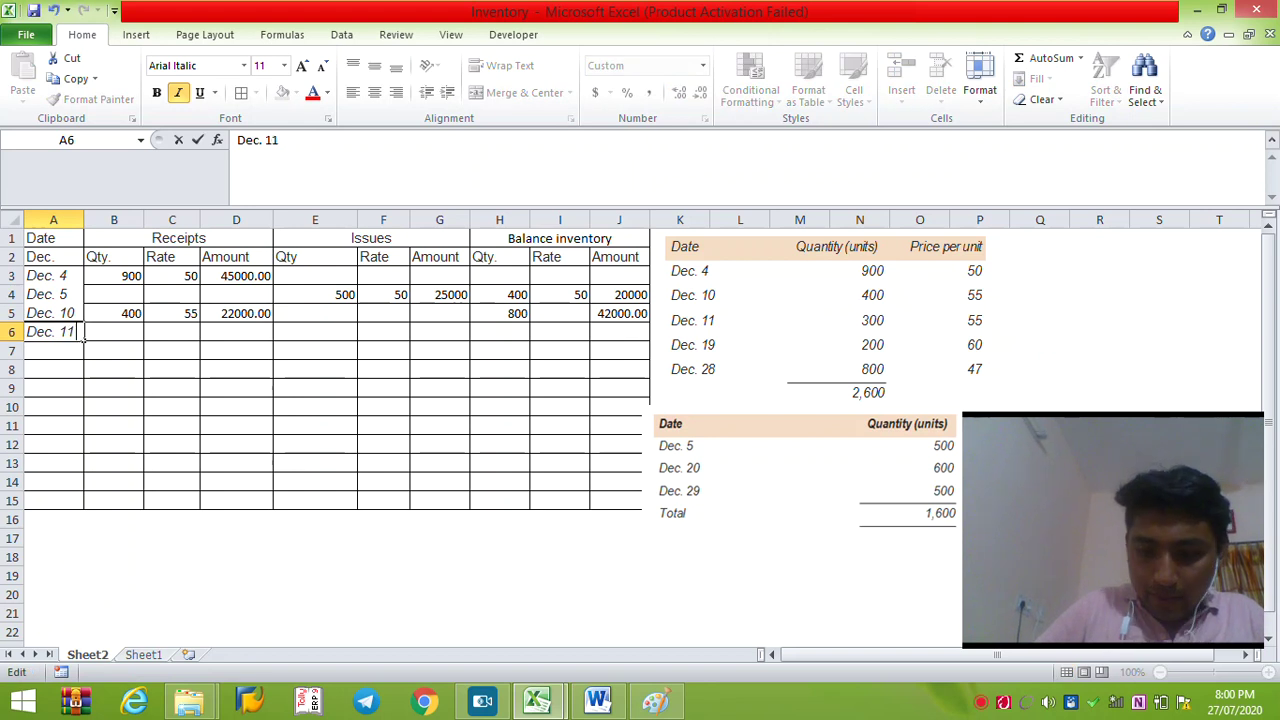
# - Enter the Dec. 11 receipt of 300 units at rate 55 and fill the amount formula down into D6
pyautogui.press('Tab')
pyautogui.write('300')
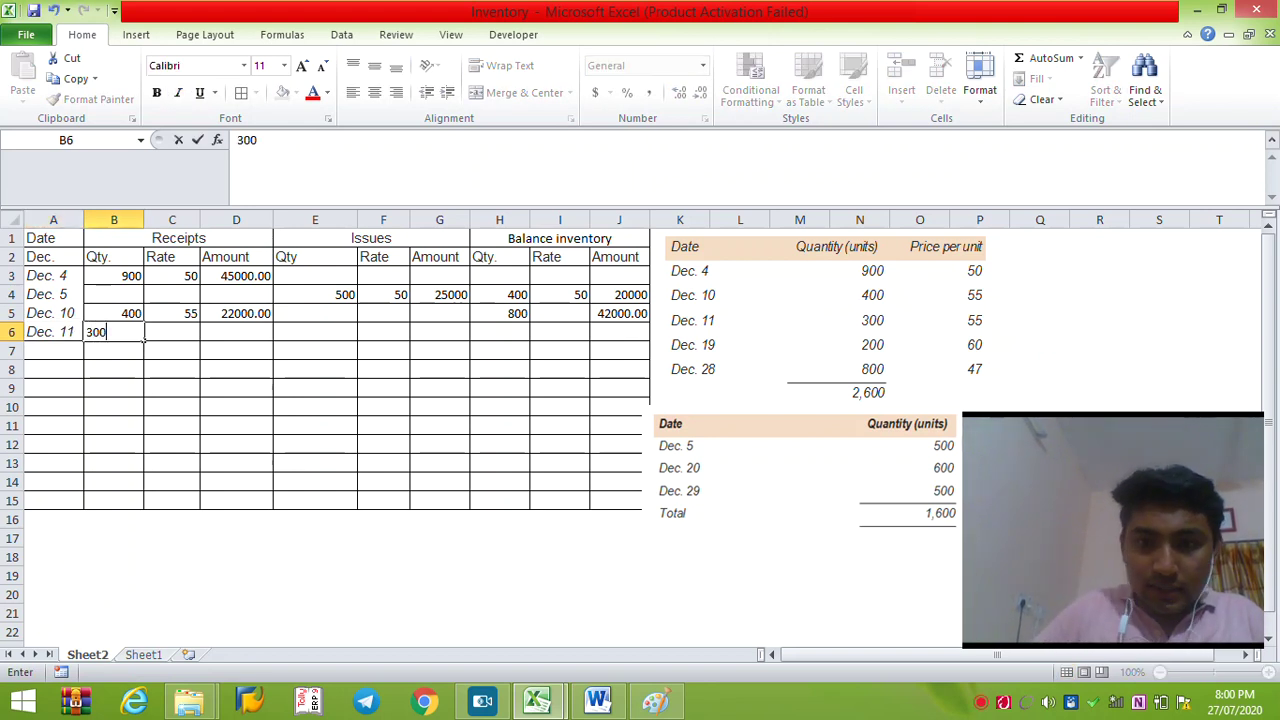
pyautogui.press('Tab')
pyautogui.write('55')
pyautogui.press('Tab')
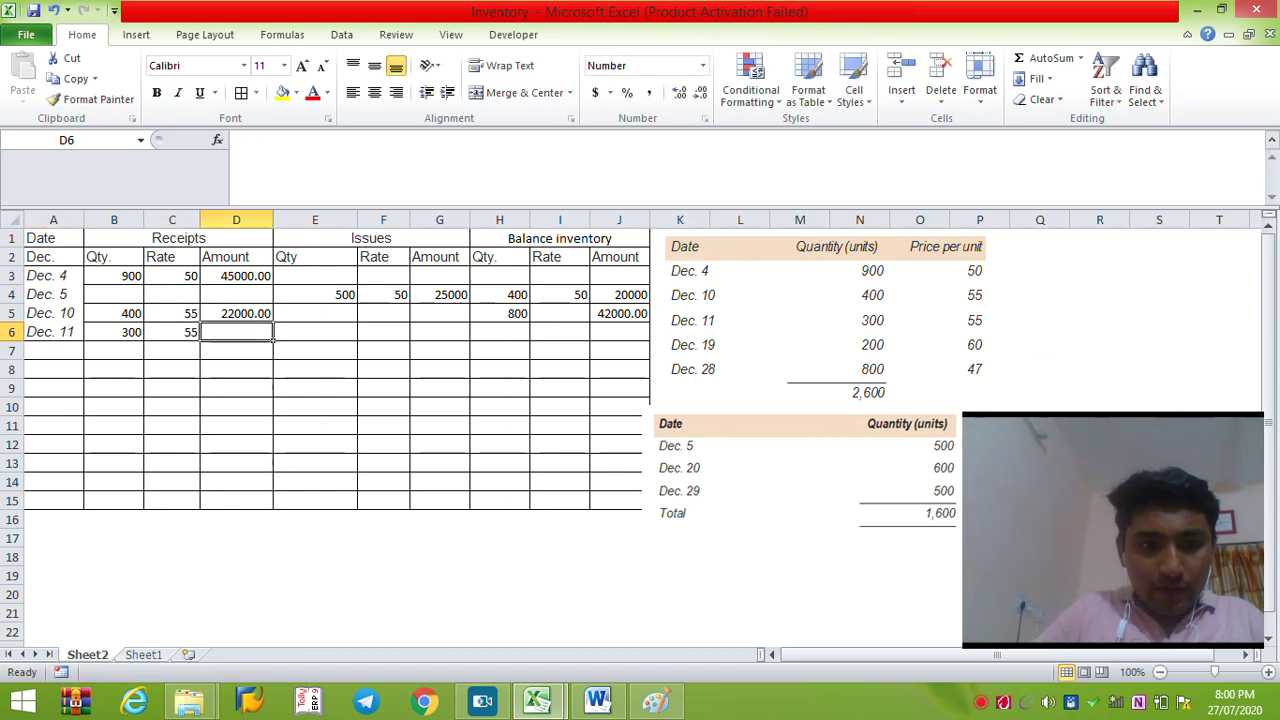
pyautogui.hotkey('ctrl', 'd')
# - Fill the balance quantity and amount formulas down into H6 and J6 and check the J6 formula
pyautogui.press('Tab')
pyautogui.press('Tab')
pyautogui.press('Tab')
pyautogui.press('Tab')
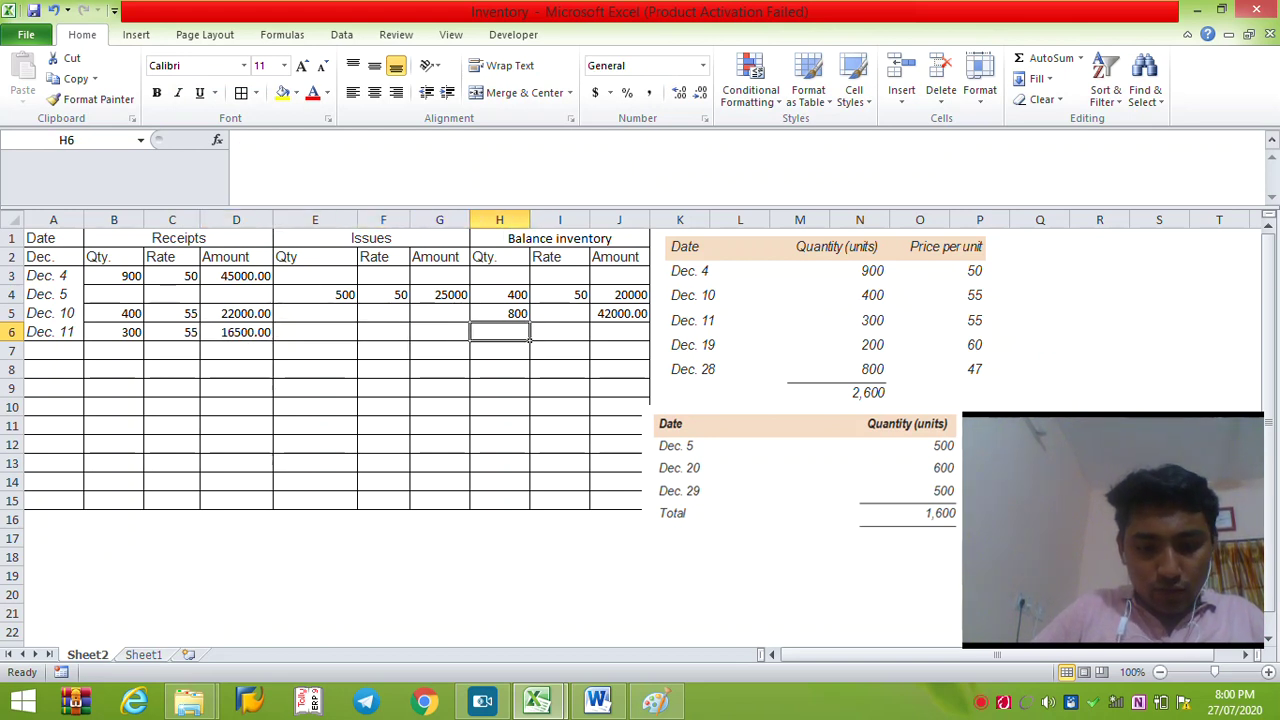
pyautogui.hotkey('ctrl', 'd')
pyautogui.press('Tab')
pyautogui.press('Tab')
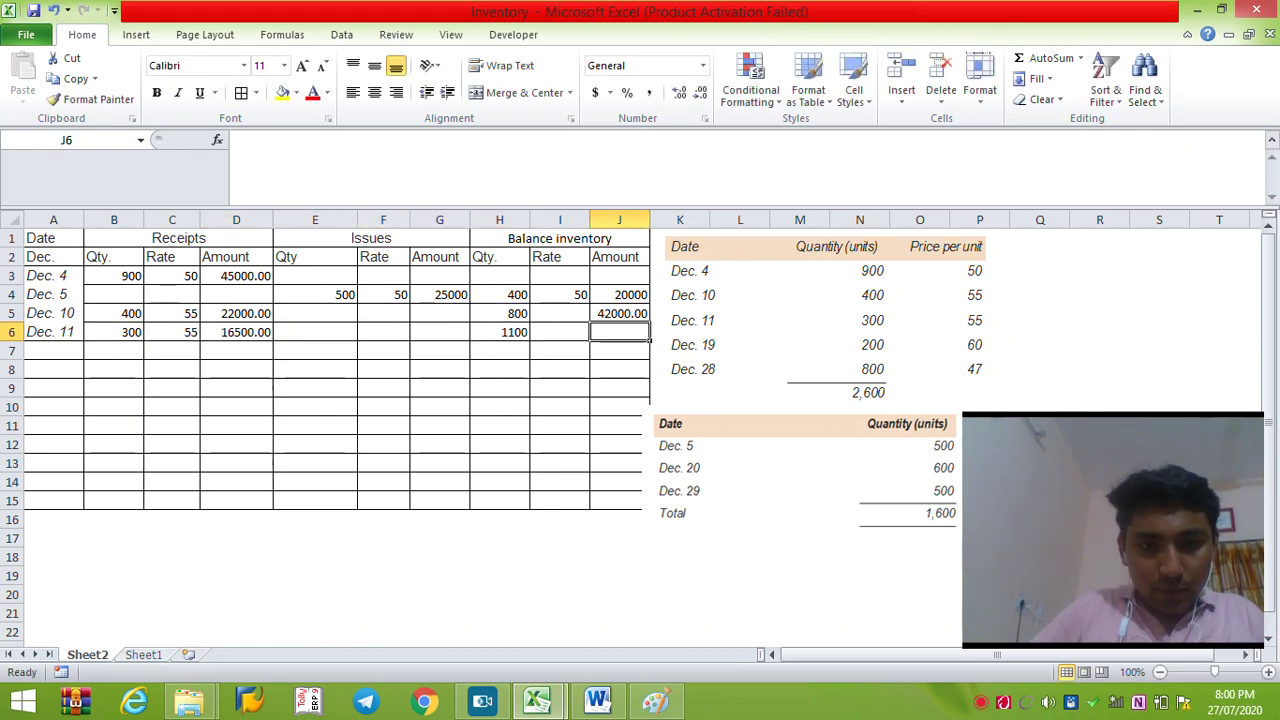
pyautogui.hotkey('ctrl', 'd')
pyautogui.press('F2')
pyautogui.press('Escape')
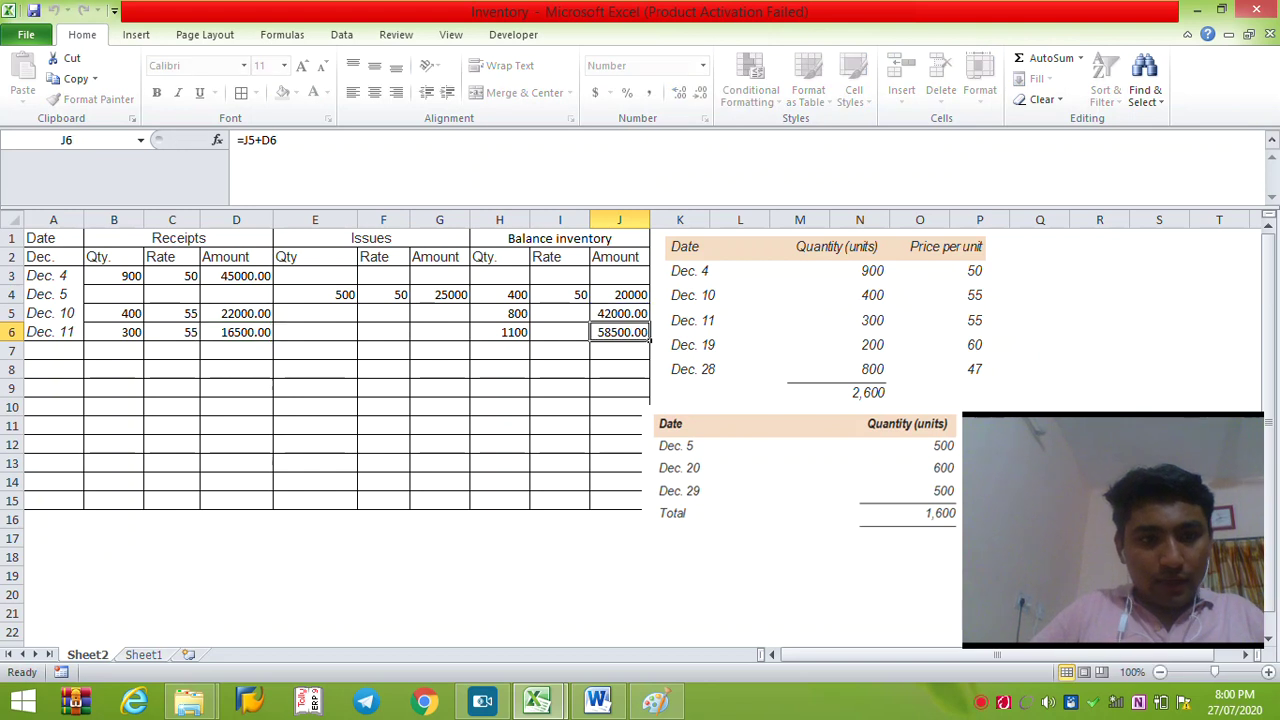
pyautogui.press('F2')
pyautogui.press('Escape')
pyautogui.press('F2')
pyautogui.press('Escape')
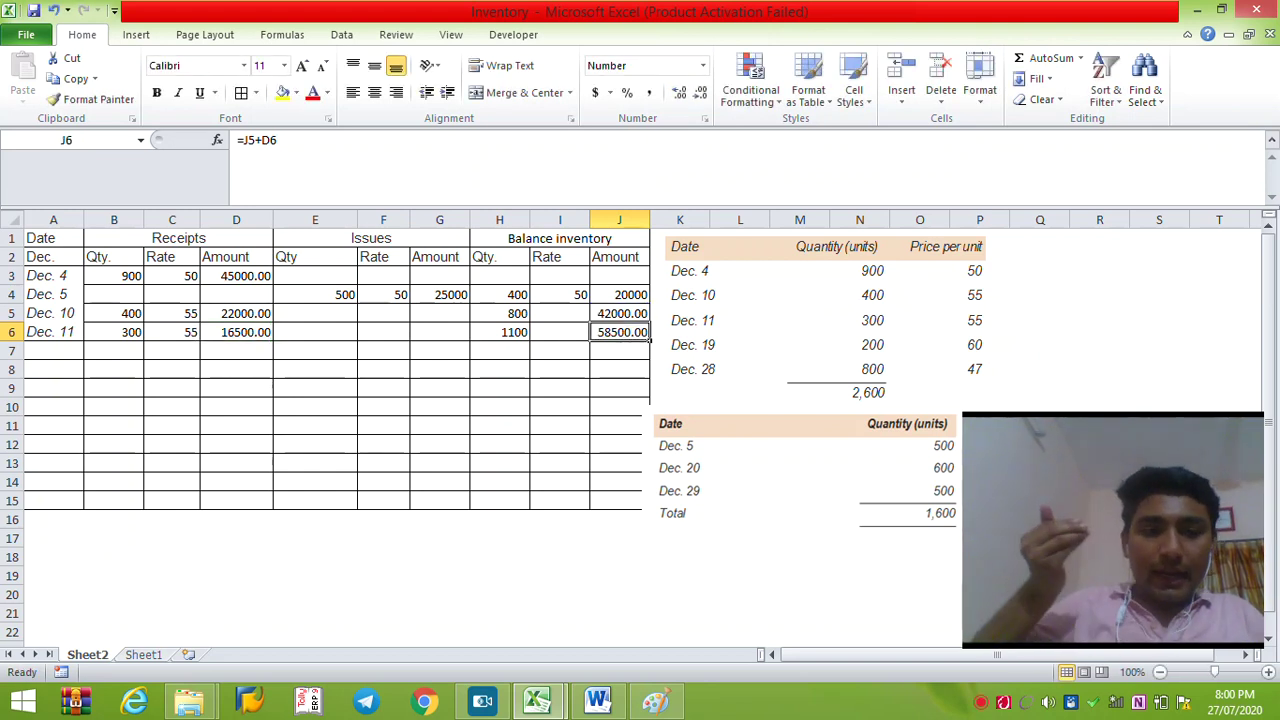
pyautogui.press('F2')
pyautogui.press('Escape')
# - Copy the Dec. 11 date down into A7 and change it to Dec. 19
pyautogui.press('Left')
pyautogui.press('Left')
pyautogui.press('Left')
pyautogui.press('Left')
pyautogui.press('Left')
pyautogui.press('Left')
pyautogui.press('Left')
pyautogui.press('Left')
pyautogui.press('Left')
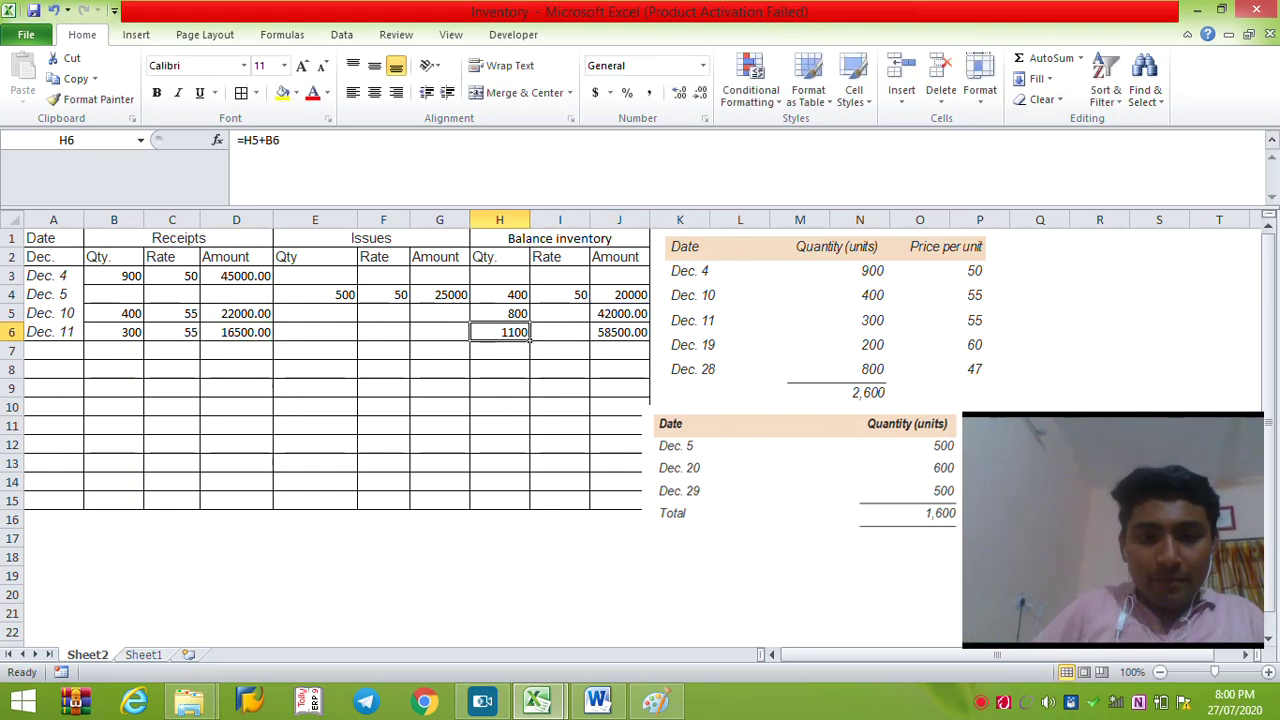
pyautogui.hotkey('ctrl', 'c')
pyautogui.press('Down')
pyautogui.press('Return')
pyautogui.press('F2')
pyautogui.hotkey('shift', 'Left')
pyautogui.write('9')
pyautogui.press('Tab')
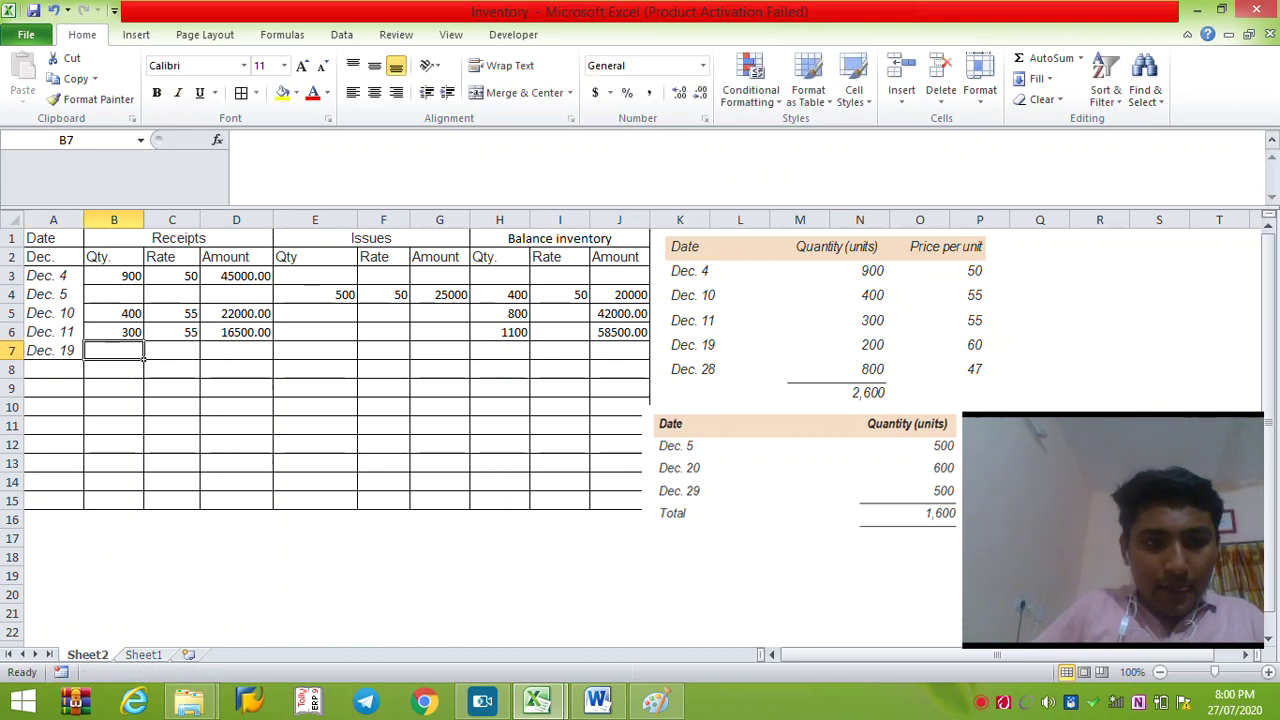
# - Enter the Dec. 19 receipt of 200 units at rate 60, with the amount calculated as =B7*C7
pyautogui.write('200')
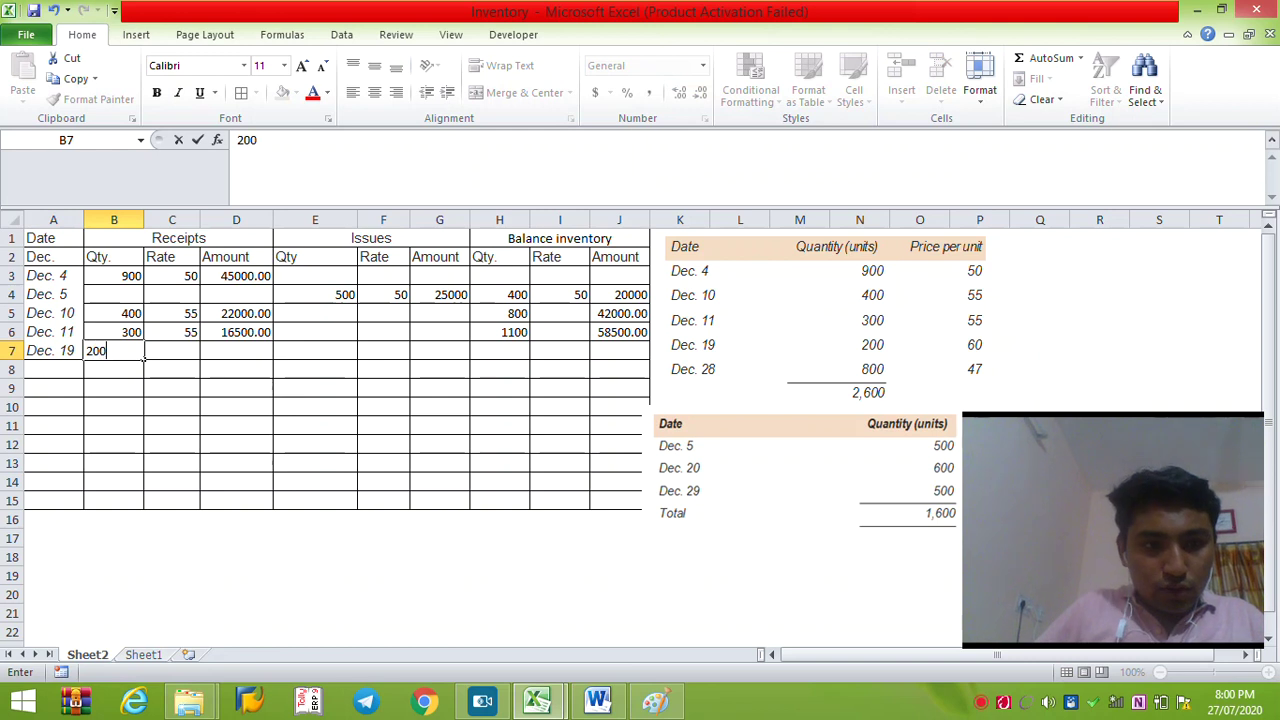
pyautogui.press('Tab')
pyautogui.write('60')
pyautogui.press('Tab')
pyautogui.write('=B7*C7')
# - Fill the balance quantity and amount formulas down into H7 and J7 for Dec. 19
pyautogui.press('Tab')
pyautogui.press('Tab')
pyautogui.press('Tab')
pyautogui.press('Tab')
pyautogui.hotkey('ctrl', 'd')
pyautogui.press('Tab')
pyautogui.press('Tab')
pyautogui.hotkey('ctrl', 'd')
pyautogui.press('F2')
pyautogui.press('Escape')
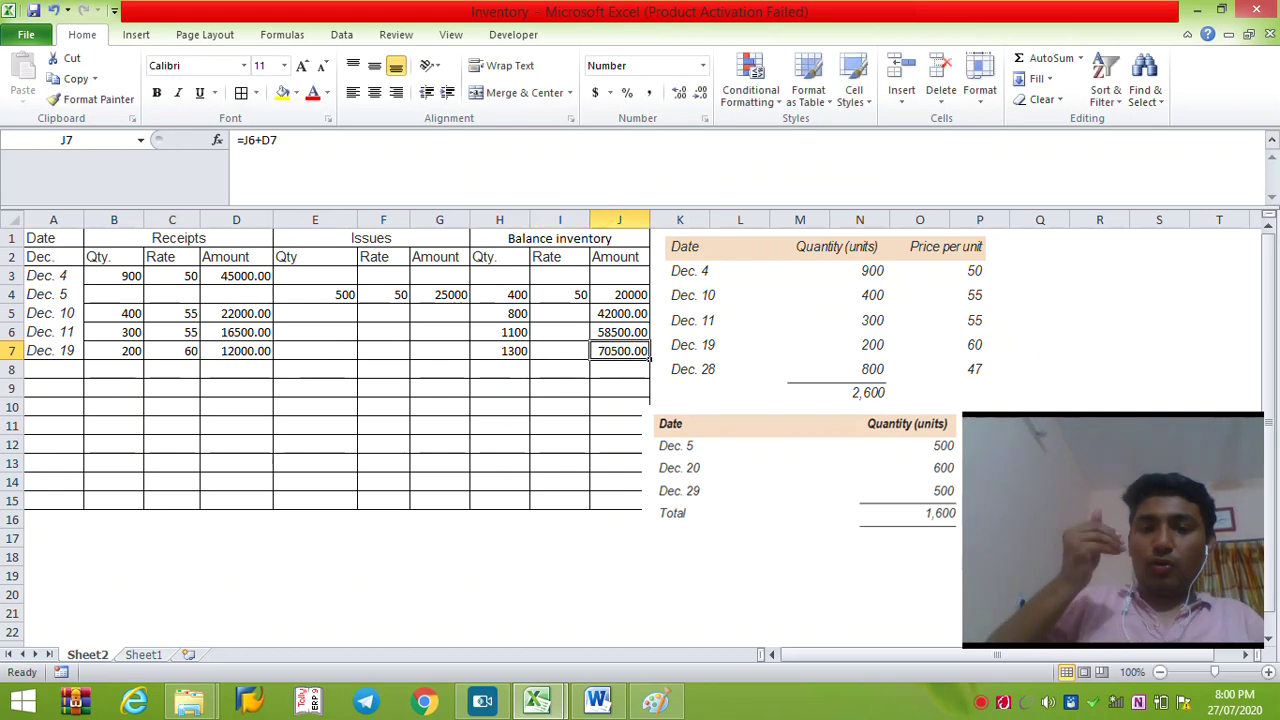
# - Check the Dec. 19 balances by selecting H6 together with B7, and J6 together with D7
pyautogui.press('Left')
pyautogui.press('Left')
pyautogui.press('Up')
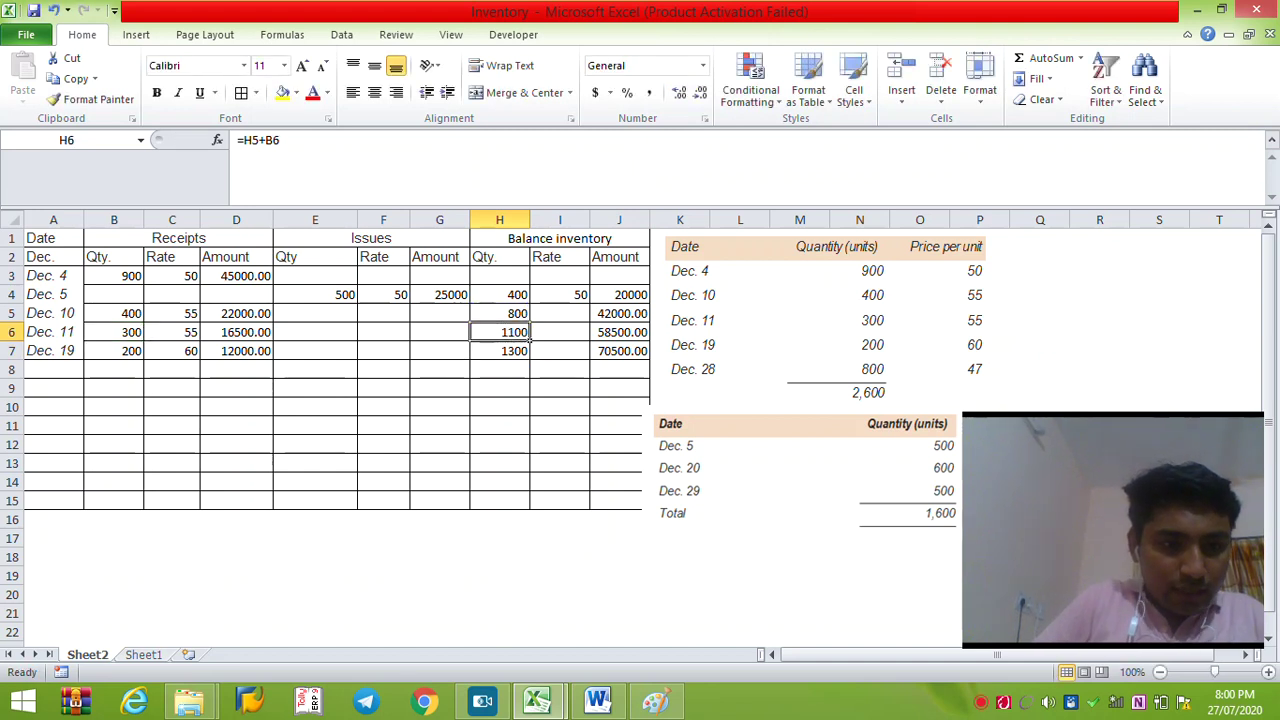
pyautogui.keyDown('ctrl'); pyautogui.click(114, 350); pyautogui.keyUp('ctrl')
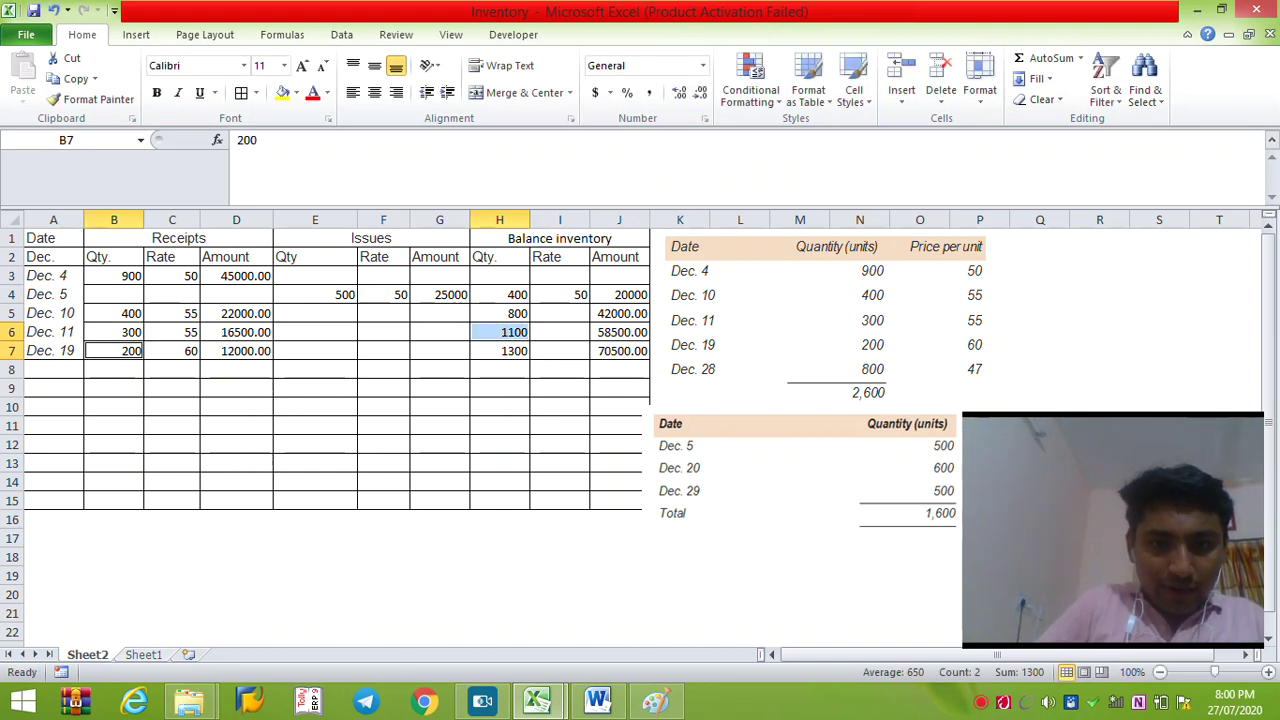
pyautogui.click(619, 332)
pyautogui.keyDown('ctrl'); pyautogui.click(236, 350); pyautogui.keyUp('ctrl')
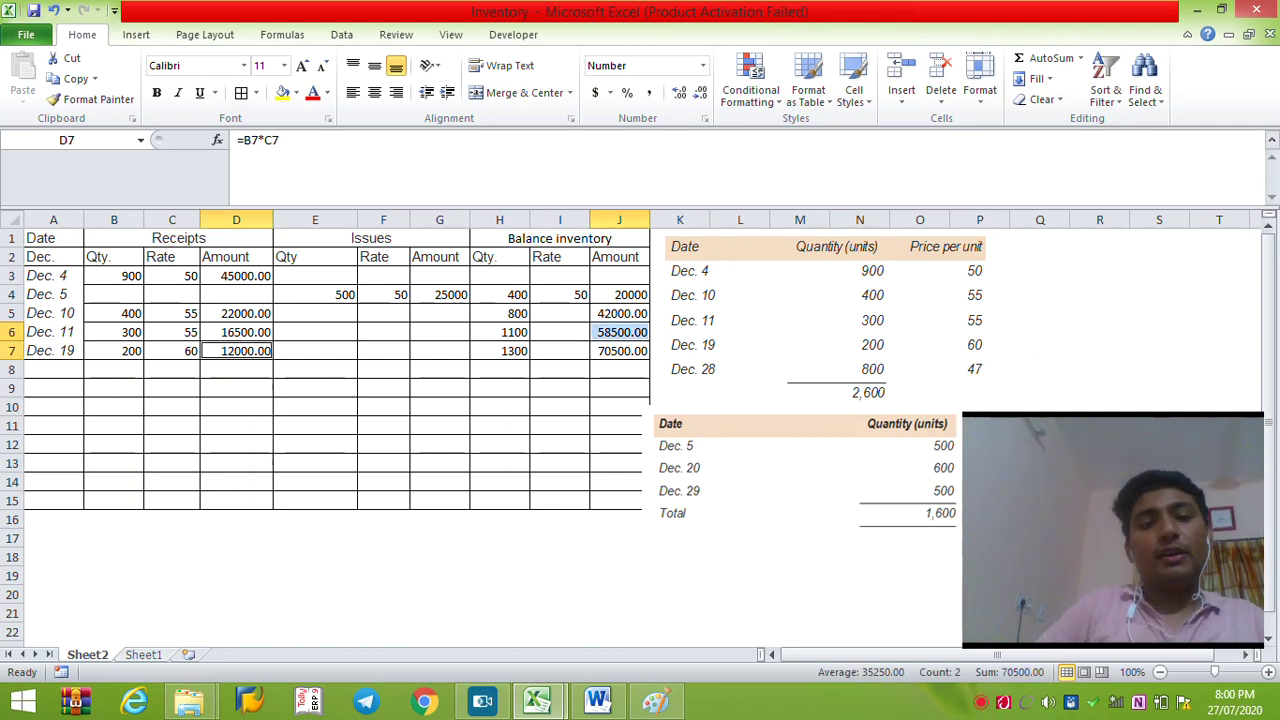
# - Start the Dec. 20 row by entering Dec.20 in A8 and the quantity 600 in B8
pyautogui.press('Down')
pyautogui.press('Down')
pyautogui.press('Down')
pyautogui.press('Left')
pyautogui.press('Left')
pyautogui.press('Left')
pyautogui.press('Up')
pyautogui.press('Up')
pyautogui.press('Up')
pyautogui.press('Down')
pyautogui.write('De')
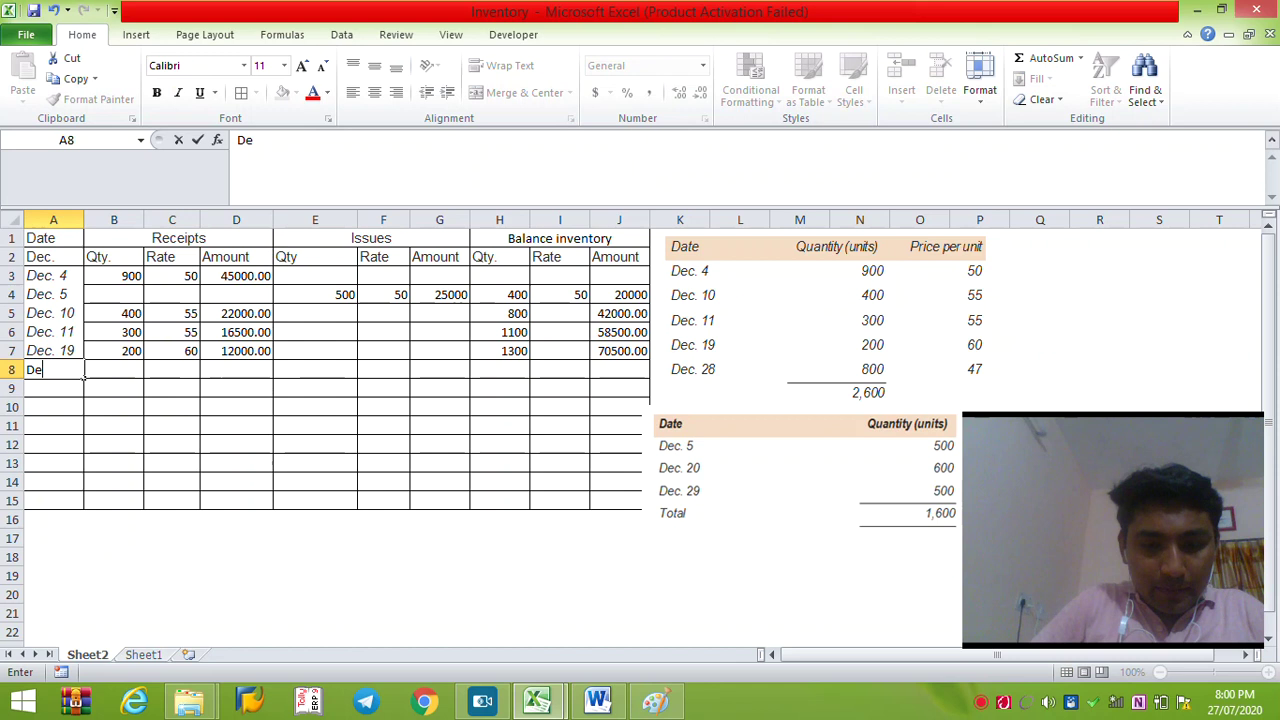
pyautogui.write('c.20')
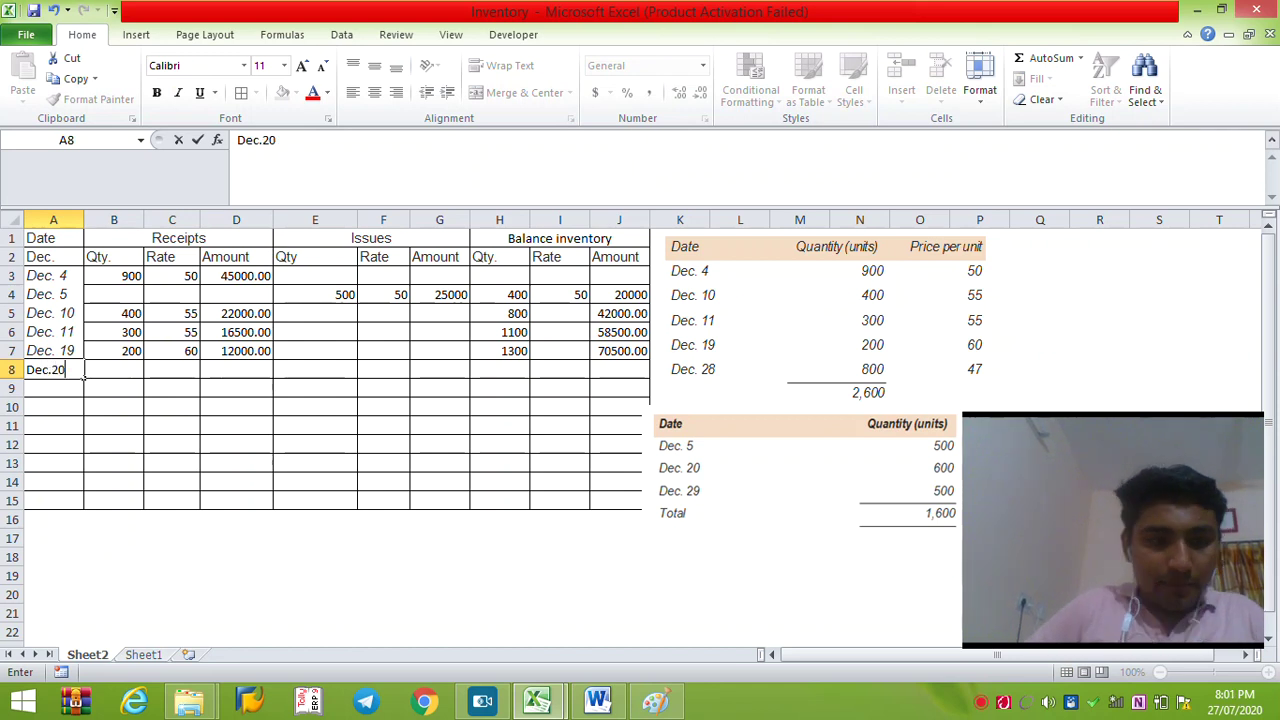
pyautogui.press('Tab')
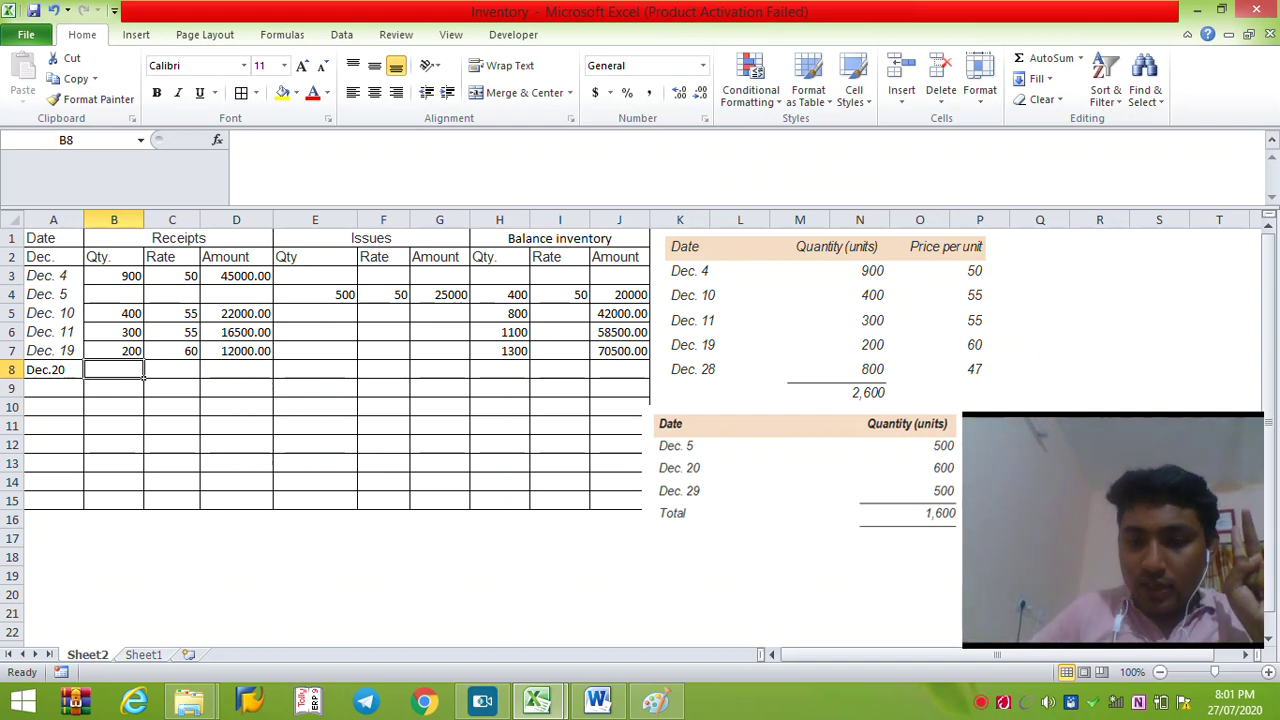
pyautogui.write('600')
pyautogui.press('Tab')
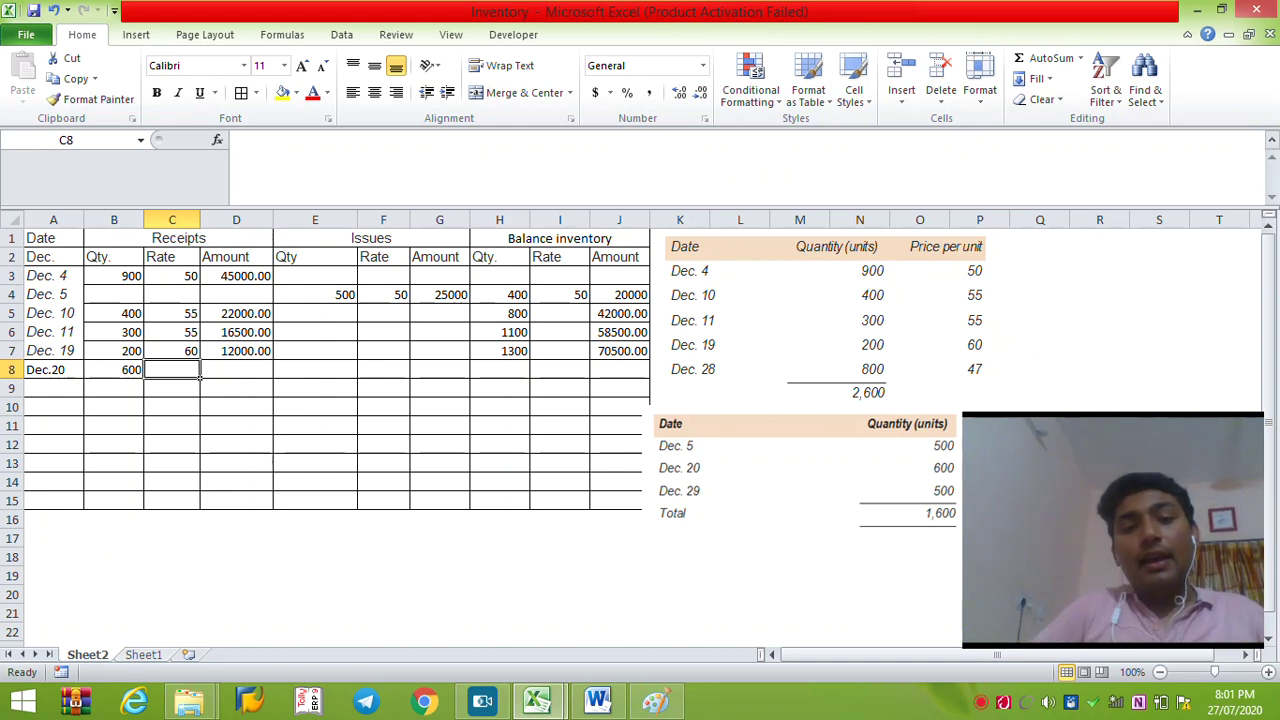
# - Review the earlier receipts and the Dec. 5 balance in H4:J4 as the source of the oldest stock
pyautogui.moveTo(114, 313); pyautogui.dragTo(528, 300)
pyautogui.click(114, 294)
pyautogui.press('Right')
pyautogui.press('Right')
pyautogui.press('Right')
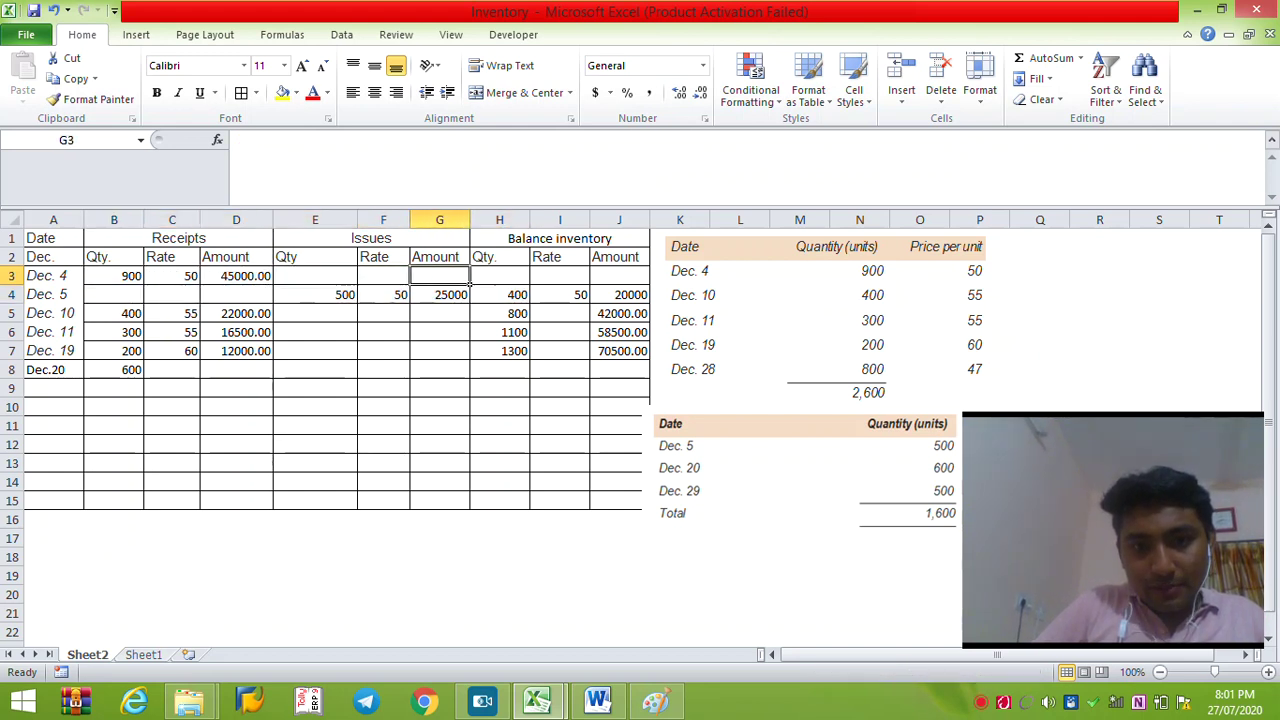
pyautogui.hotkey('shift', 'Down')
pyautogui.hotkey('shift', 'Right')
pyautogui.hotkey('shift', 'Right')
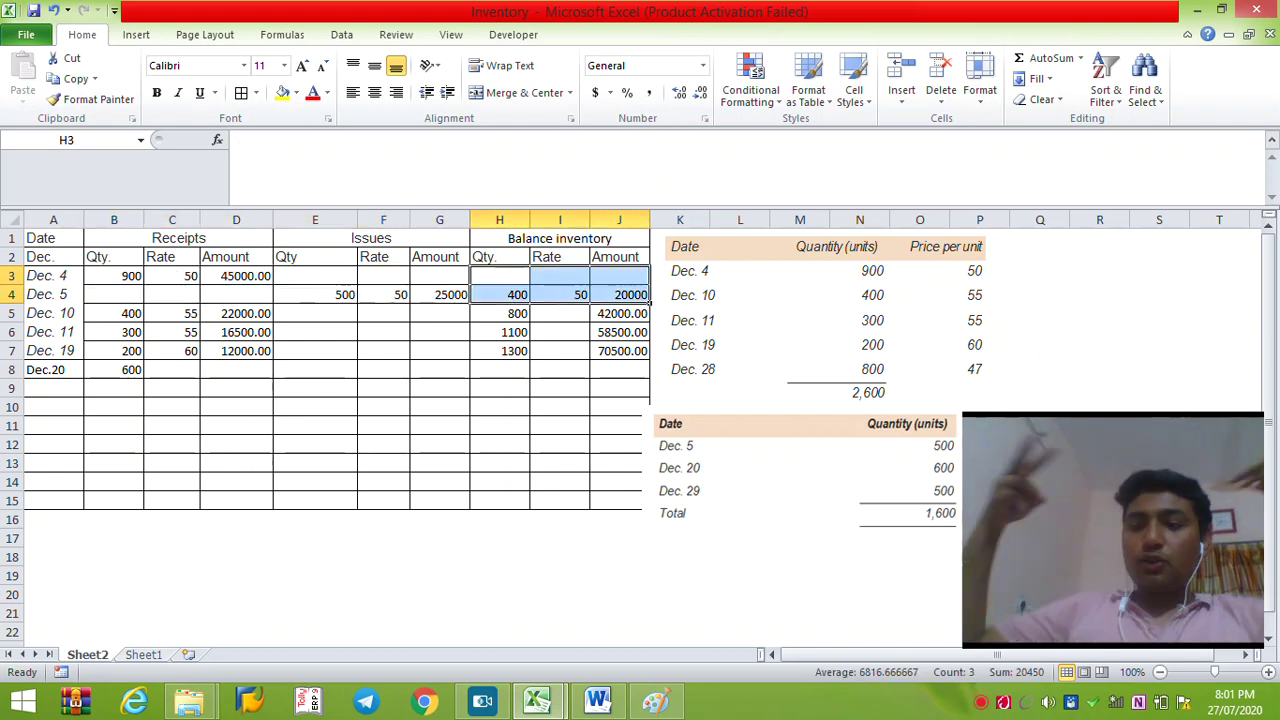
pyautogui.click(565, 277)
# - Calculate the Dec. 20 amount in D8 from the oldest stock first, +J4+D5/B5*200
pyautogui.click(262, 370)
pyautogui.write('+')
pyautogui.click(619, 294)
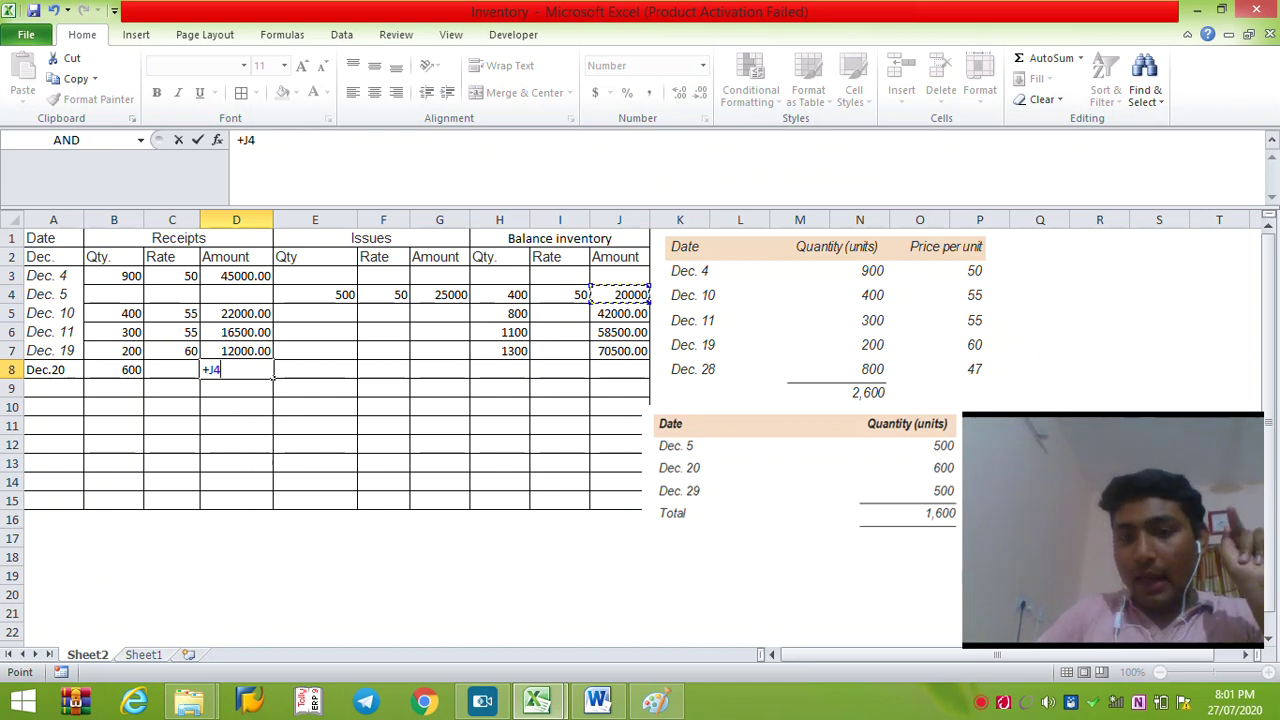
pyautogui.write('+')
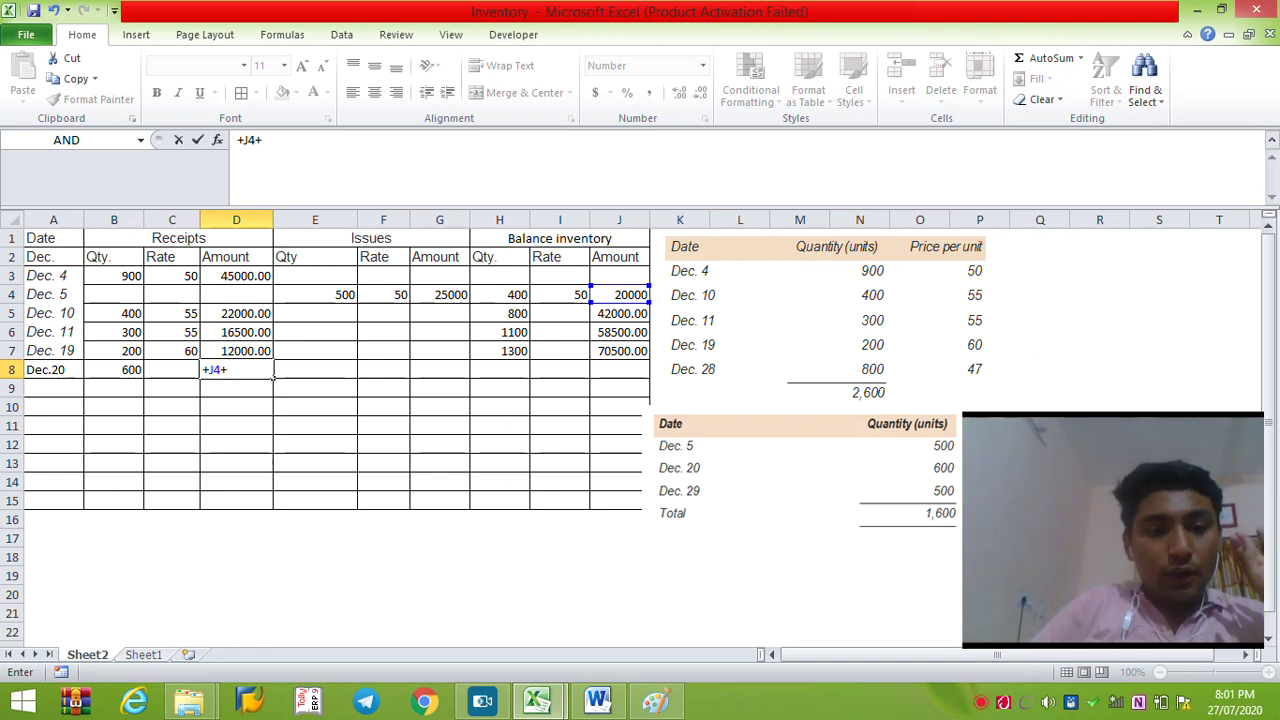
pyautogui.press('Up')
pyautogui.press('Up')
pyautogui.press('Up')
pyautogui.write('/')
pyautogui.press('Left')
pyautogui.press('Left')
pyautogui.press('Up')
pyautogui.press('Up')
pyautogui.press('Up')
pyautogui.write('*200')
pyautogui.press('Return')
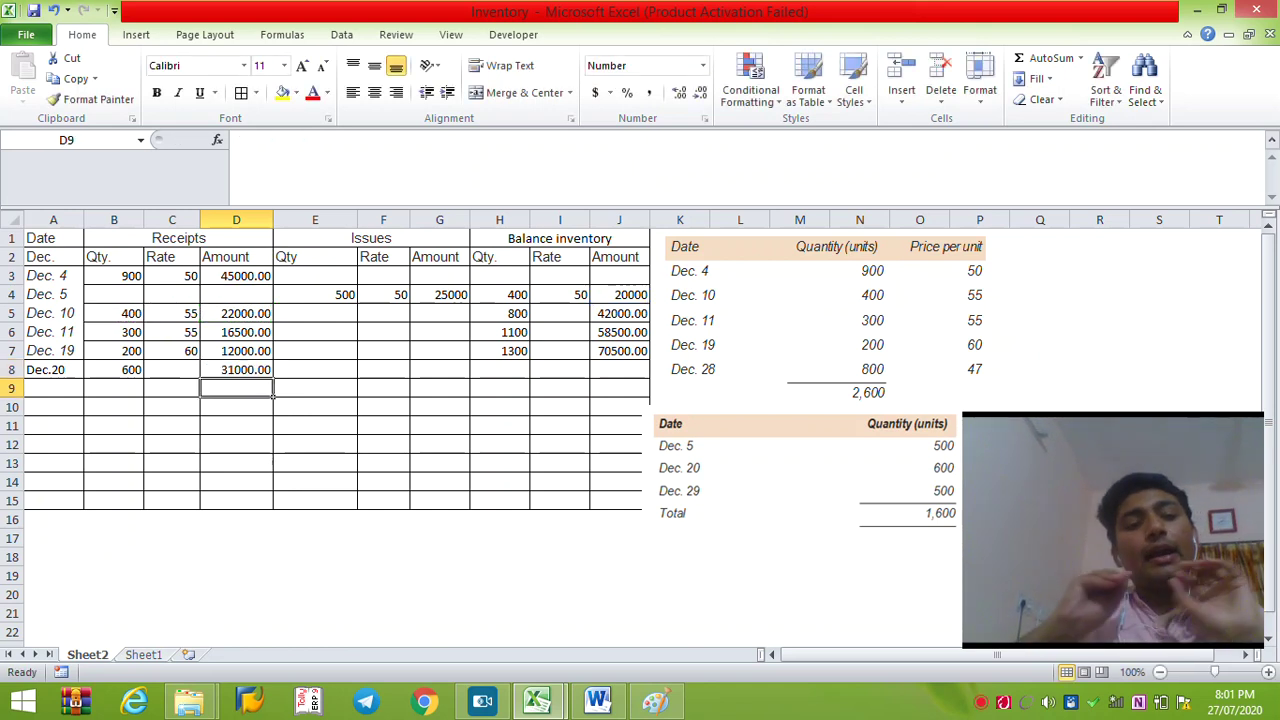
# - Move the Dec. 20 quantity and amount from the Receipts cells B8:D8 to the Issues cells E8:G8
pyautogui.press('Right')
pyautogui.press('Right')
pyautogui.press('Right')
pyautogui.press('Right')
pyautogui.press('Up')
pyautogui.press('Left')
pyautogui.press('Left')
pyautogui.press('Left')
pyautogui.press('Left')
pyautogui.press('Left')
pyautogui.press('Left')
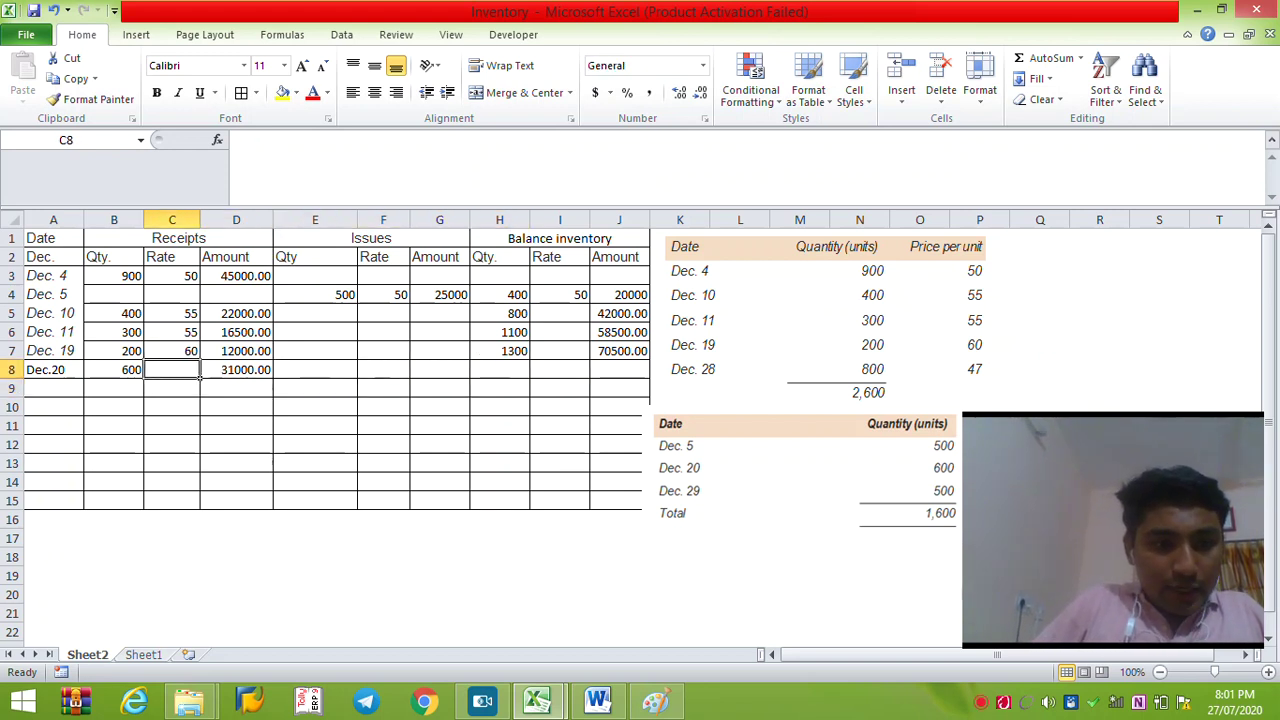
pyautogui.hotkey('shift', 'Right')
pyautogui.hotkey('shift', 'Right')
pyautogui.hotkey('ctrl', 'x')
pyautogui.press('Right')
pyautogui.press('Right')
pyautogui.press('Right')
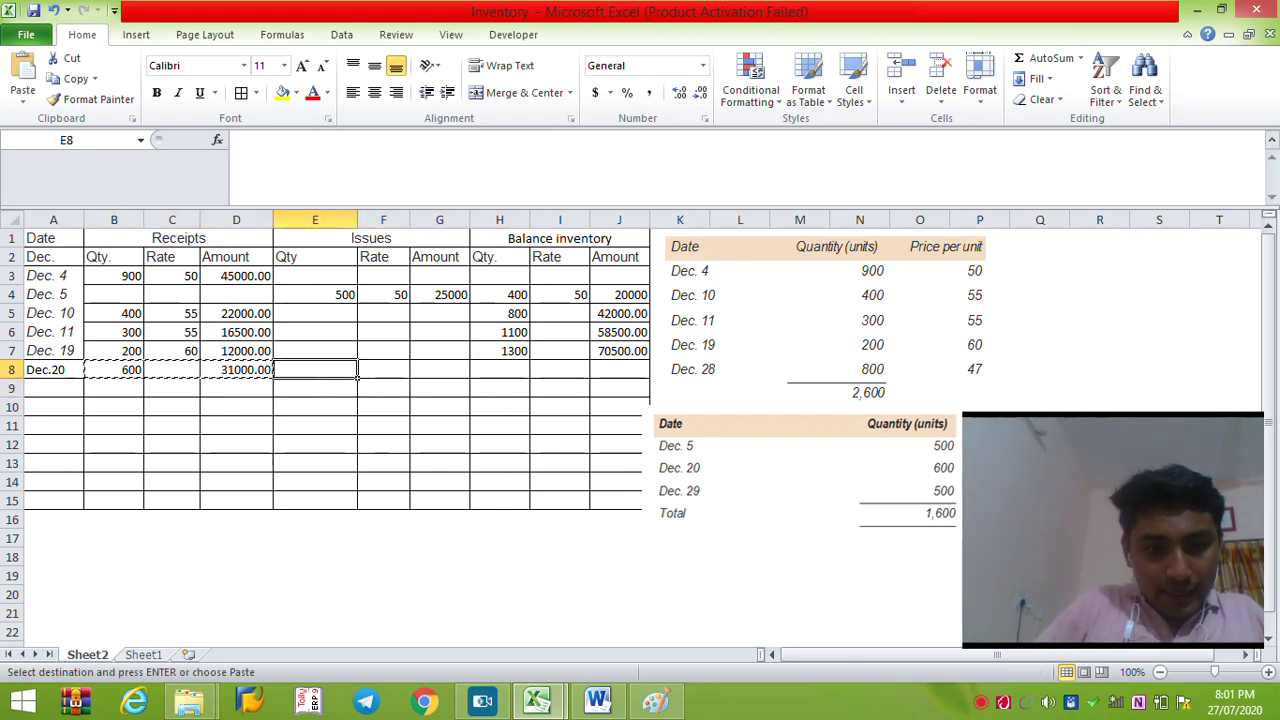
pyautogui.hotkey('ctrl', 'v')
# - Calculate the Dec. 20 balance quantity in H8 by deducting the issued quantity, =H7-E8
pyautogui.press('Right')
pyautogui.press('Right')
pyautogui.press('Right')
pyautogui.write('=')
pyautogui.press('Up')
pyautogui.write('-')
pyautogui.press('Left')
pyautogui.press('Left')
pyautogui.press('Left')
pyautogui.press('Return')
pyautogui.press('Up')
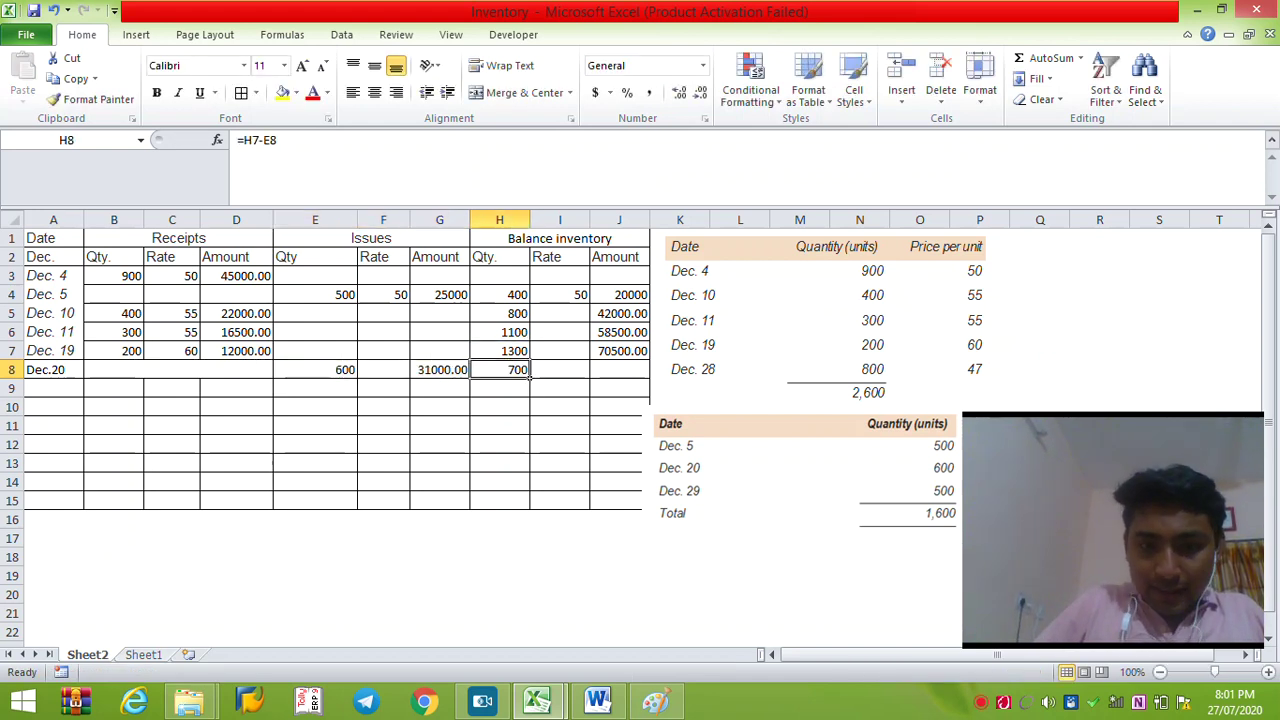
# - Calculate the Dec. 20 balance amount in J8 by deducting the issued amount, =J7-G8
pyautogui.press('Right')
pyautogui.press('Right')
pyautogui.write('=')
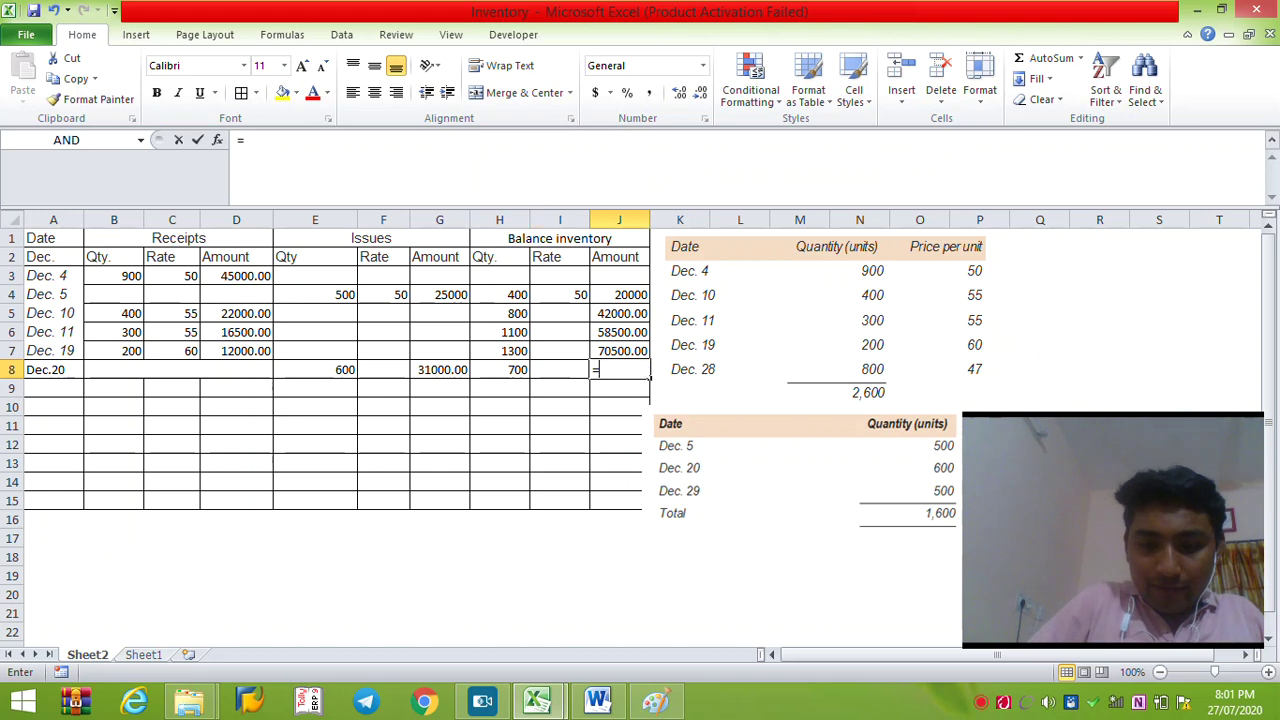
pyautogui.press('Up')
pyautogui.write('-')
pyautogui.press('Left')
pyautogui.press('Left')
pyautogui.press('Left')
pyautogui.press('Return')
# - Examine the Dec. 20 issue formula in G8 and trace the Dec. 4 receipt and Dec. 5 issue in E4:G4
pyautogui.press('Left')
pyautogui.press('Left')
pyautogui.press('Up')
pyautogui.press('Left')
pyautogui.press('F2')
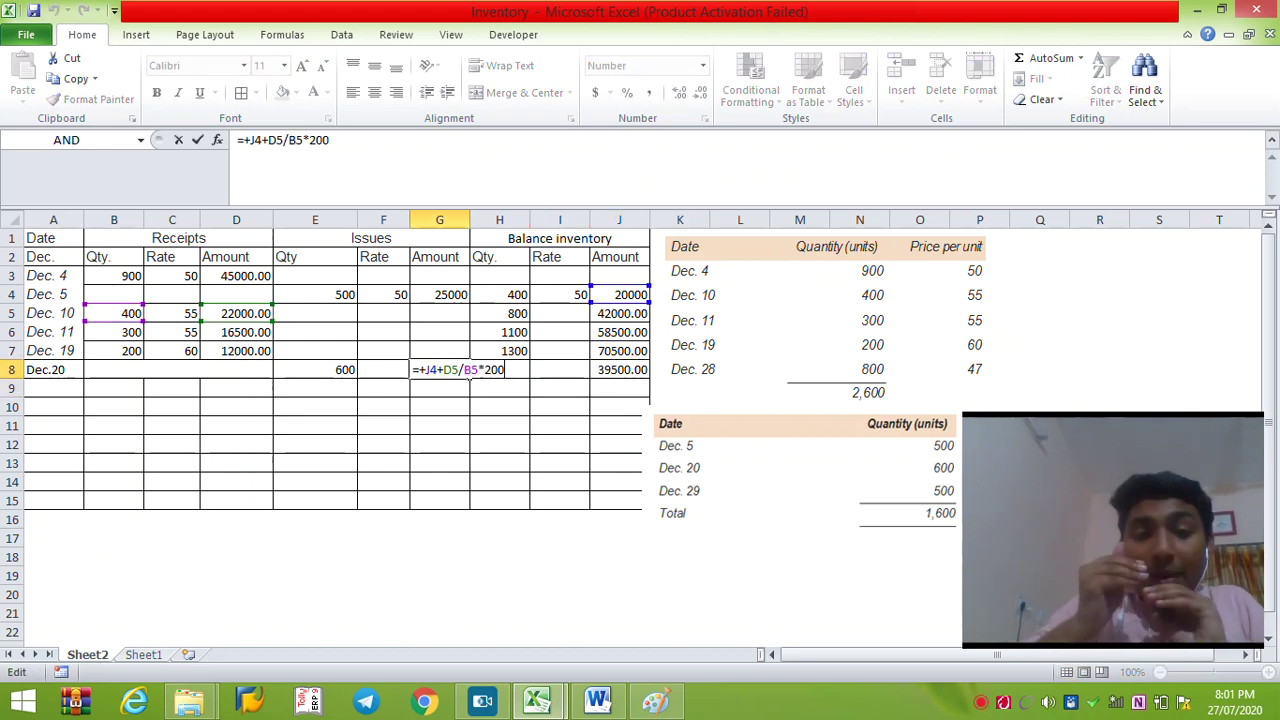
pyautogui.press('Escape')
pyautogui.press('Up')
pyautogui.press('Up')
pyautogui.press('Up')
pyautogui.press('Up')
pyautogui.press('Up')
pyautogui.press('Left')
pyautogui.press('Left')
pyautogui.press('Left')
pyautogui.press('Left')
pyautogui.press('Left')
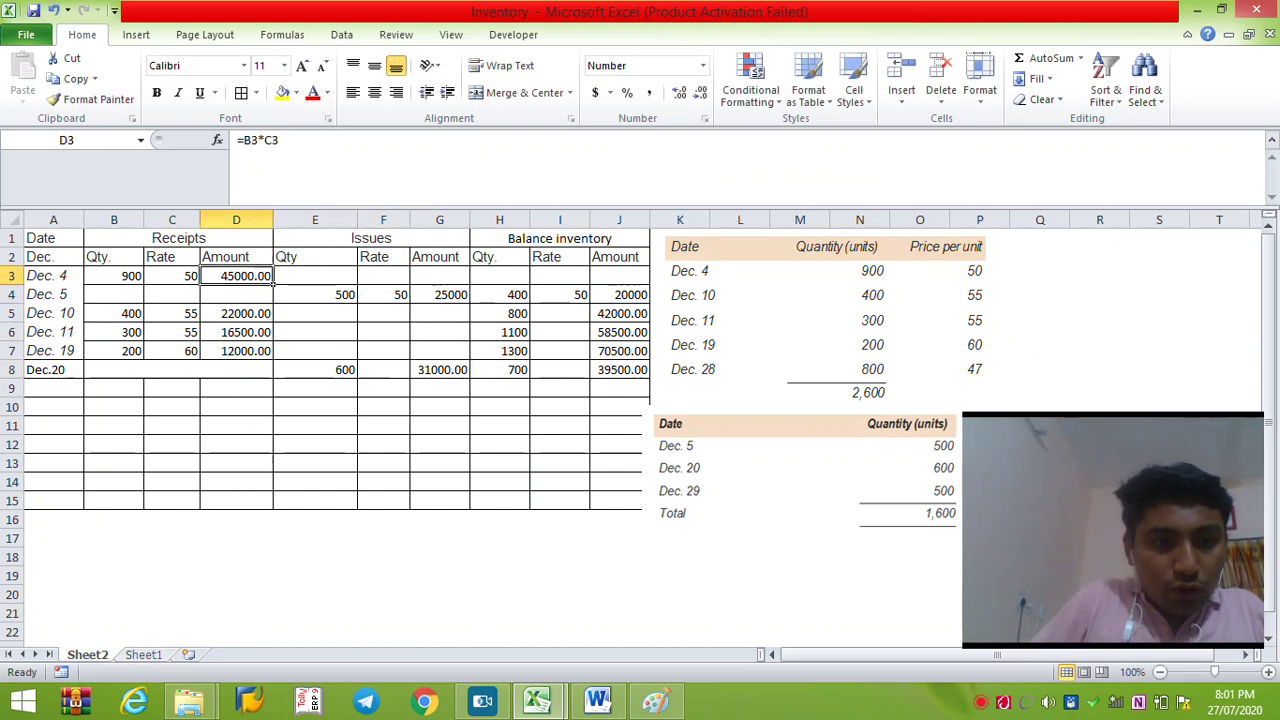
pyautogui.hotkey('shift', 'Right')
pyautogui.hotkey('shift', 'Right')
pyautogui.press('Down')
pyautogui.press('Right')
pyautogui.press('Right')
pyautogui.press('Right')
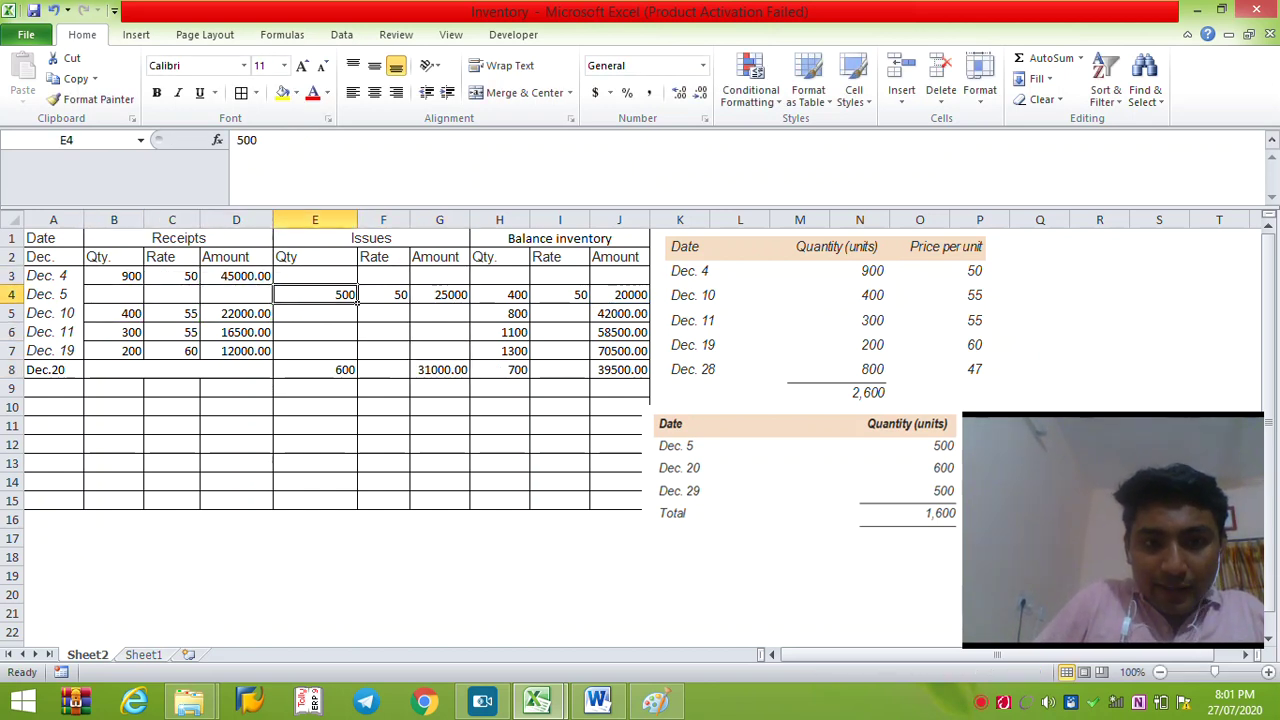
pyautogui.hotkey('shift', 'Right')
pyautogui.hotkey('shift', 'Right')
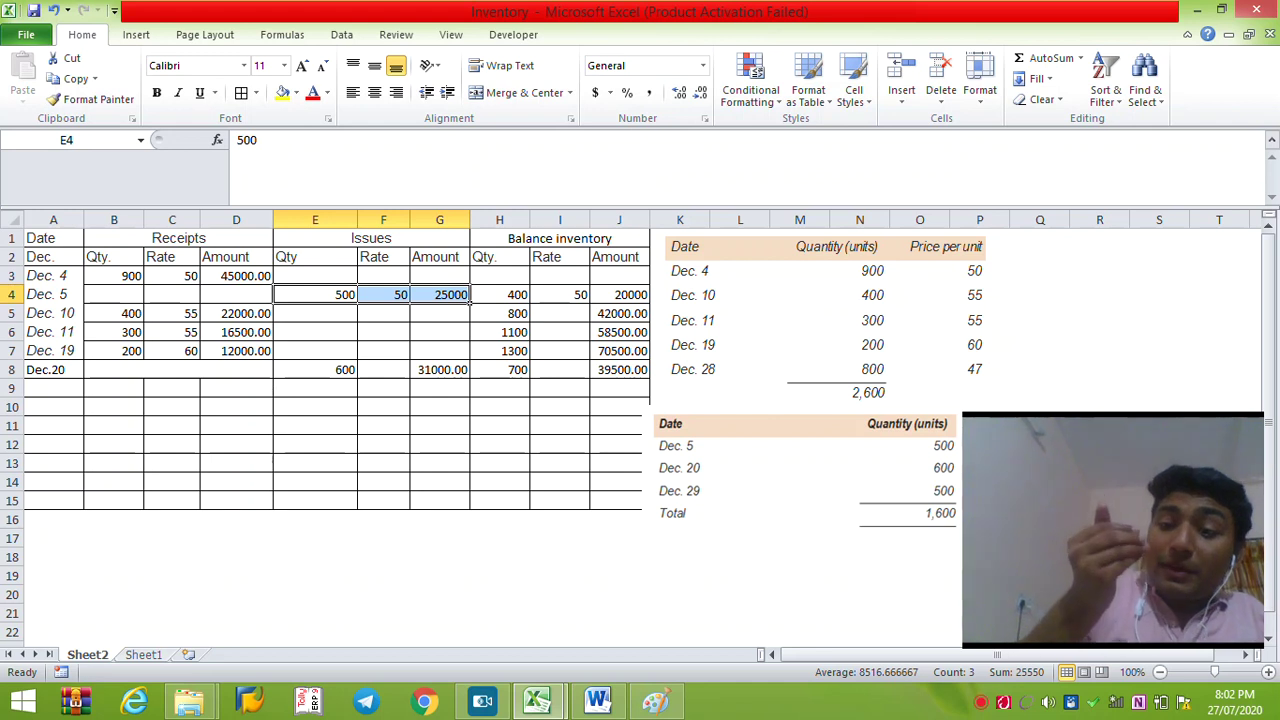
# - Review the Dec. 5 balance in H4:J4 and the Dec. 10 receipt in B5:D5 as sources of the Dec. 20 issue
pyautogui.press('Right')
pyautogui.press('Right')
pyautogui.press('Right')
pyautogui.hotkey('shift', 'Right')
pyautogui.hotkey('shift', 'Right')
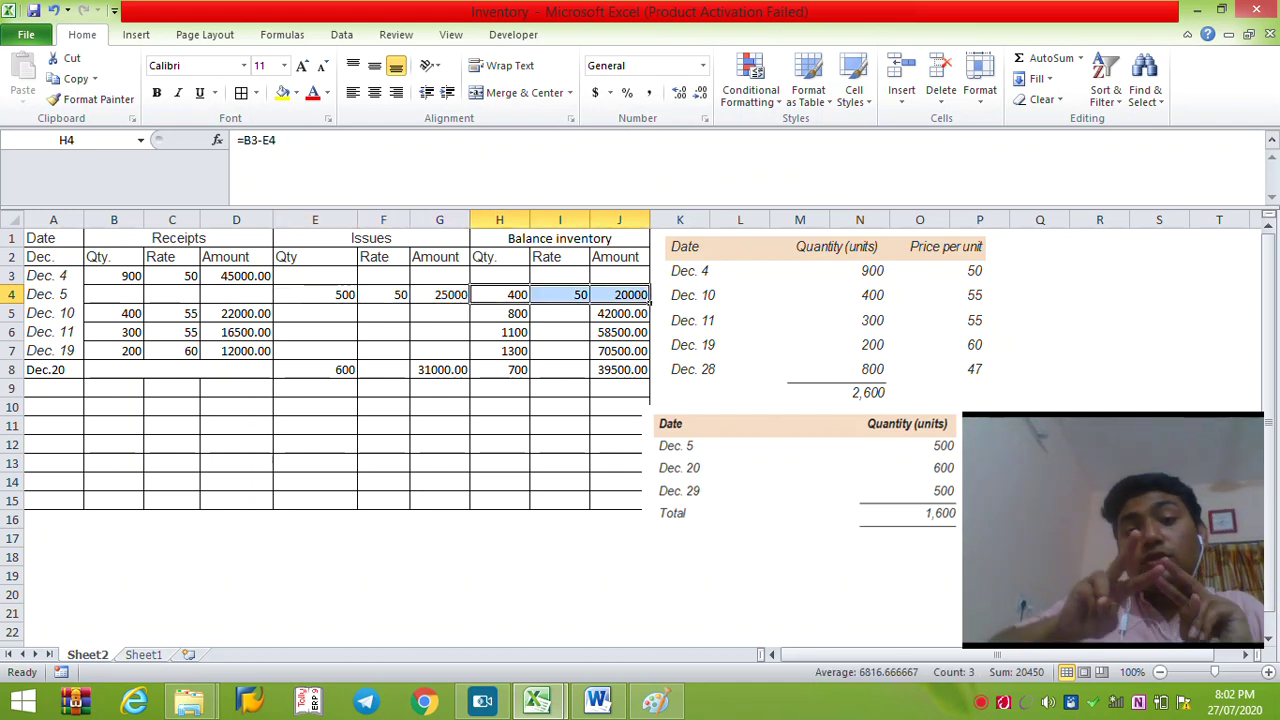
pyautogui.press('Left')
pyautogui.press('Left')
pyautogui.press('Left')
pyautogui.press('Left')
pyautogui.press('Left')
pyautogui.press('Left')
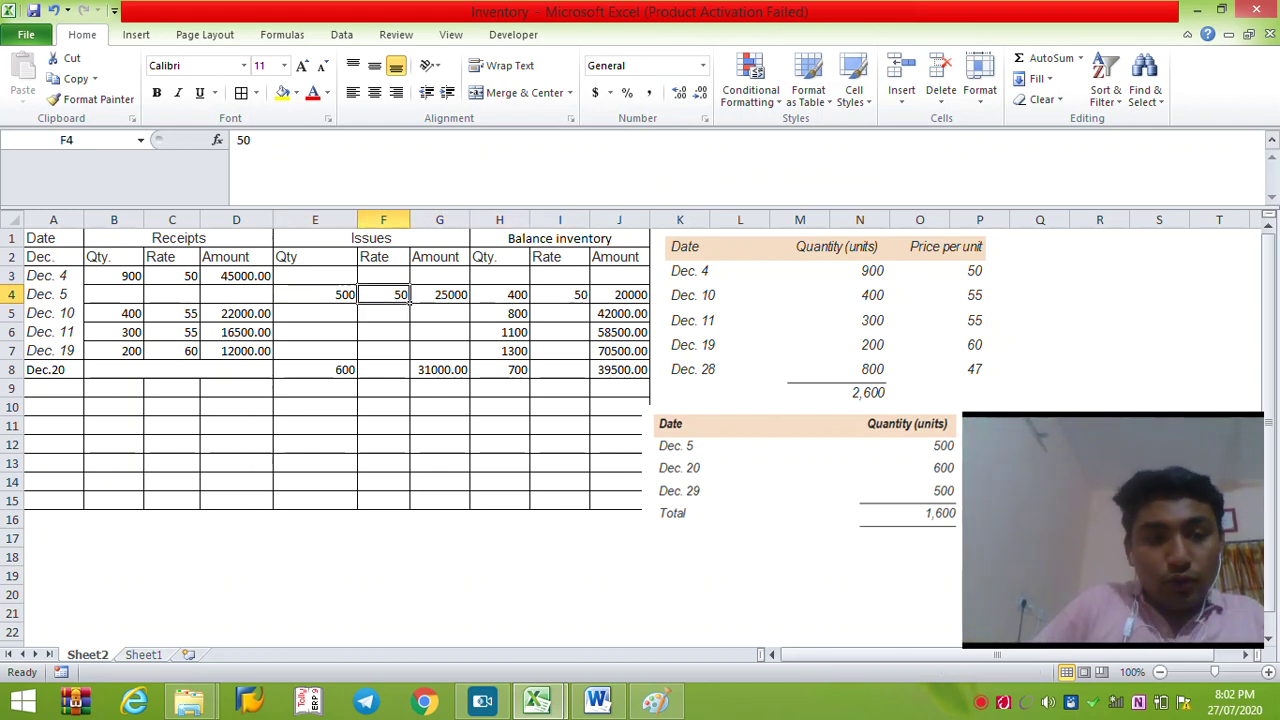
pyautogui.press('Down')
pyautogui.hotkey('shift', 'Right')
pyautogui.hotkey('shift', 'Right')
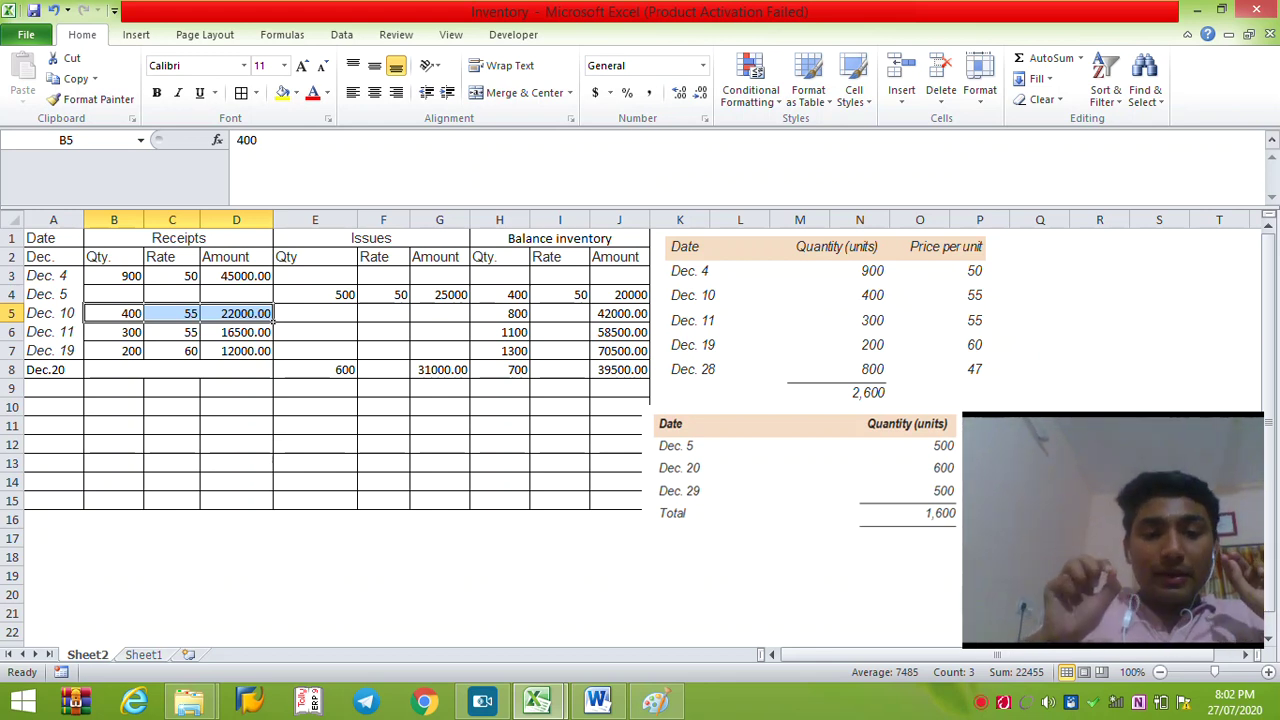
# - Check the Dec. 20 issue cost with a scratch formula in F9, =400*C3+200*C5, and clear the cell
pyautogui.press('Down')
pyautogui.press('Right')
pyautogui.press('Right')
pyautogui.press('Down')
pyautogui.press('Down')
pyautogui.press('Right')
pyautogui.press('Right')
pyautogui.press('Down')
pyautogui.press('BackSpace')
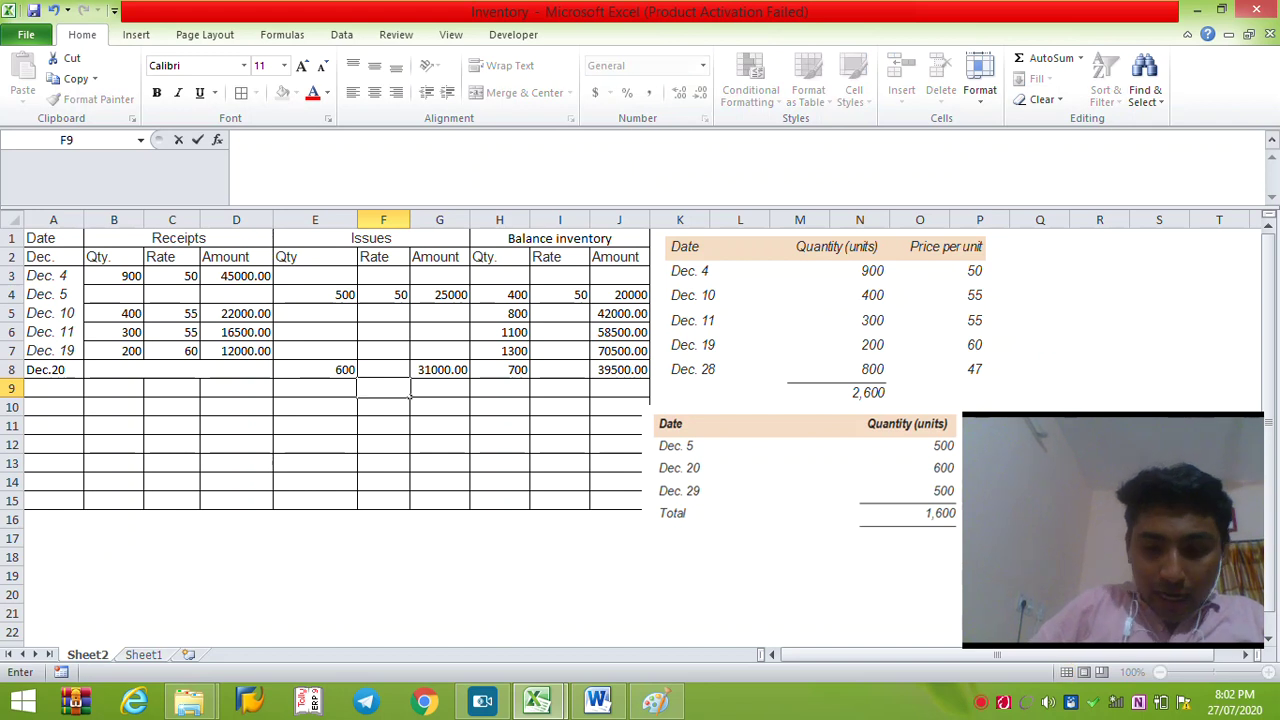
pyautogui.write('=-')
pyautogui.press('Escape')
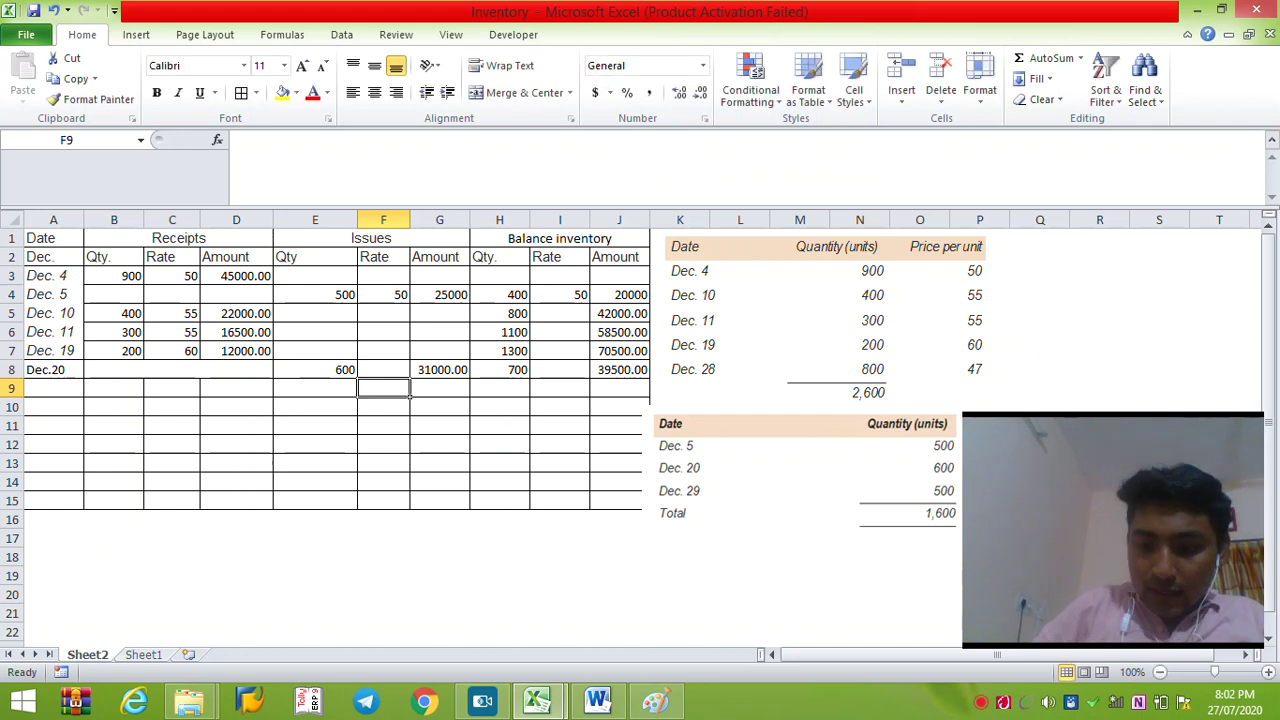
pyautogui.write('=400')
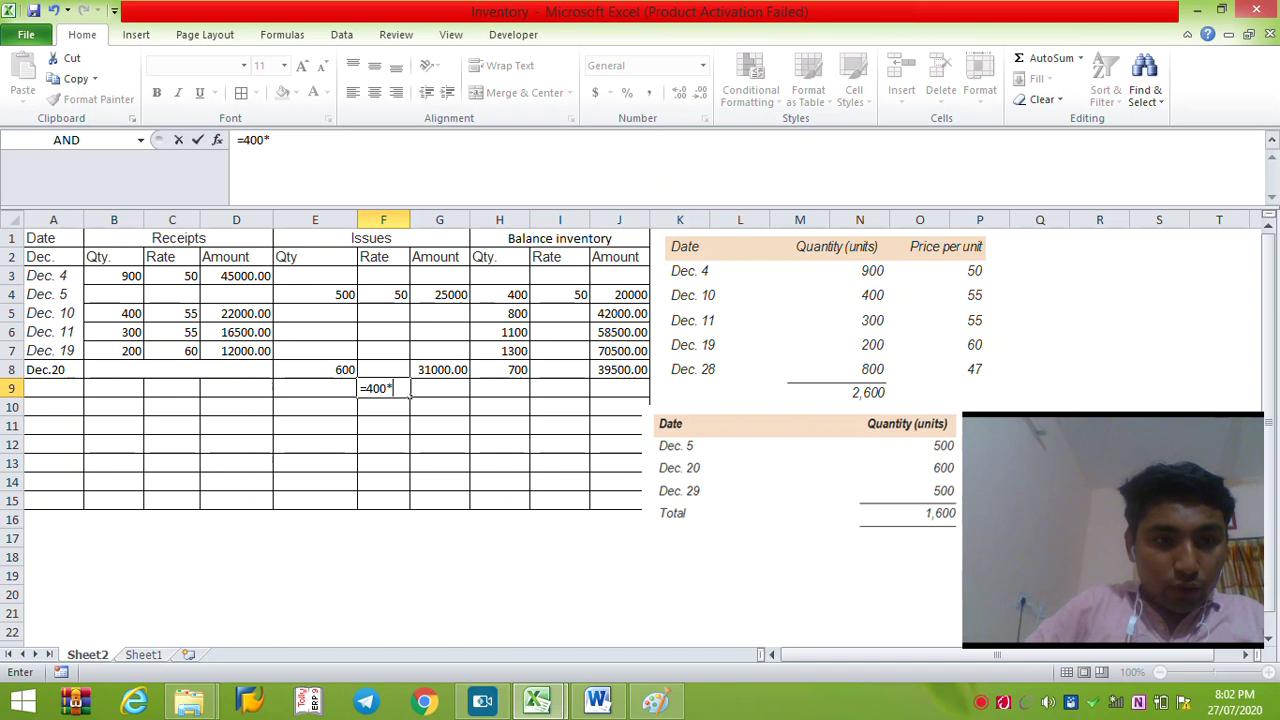
pyautogui.write('*')
pyautogui.click(172, 275)
pyautogui.write('+')
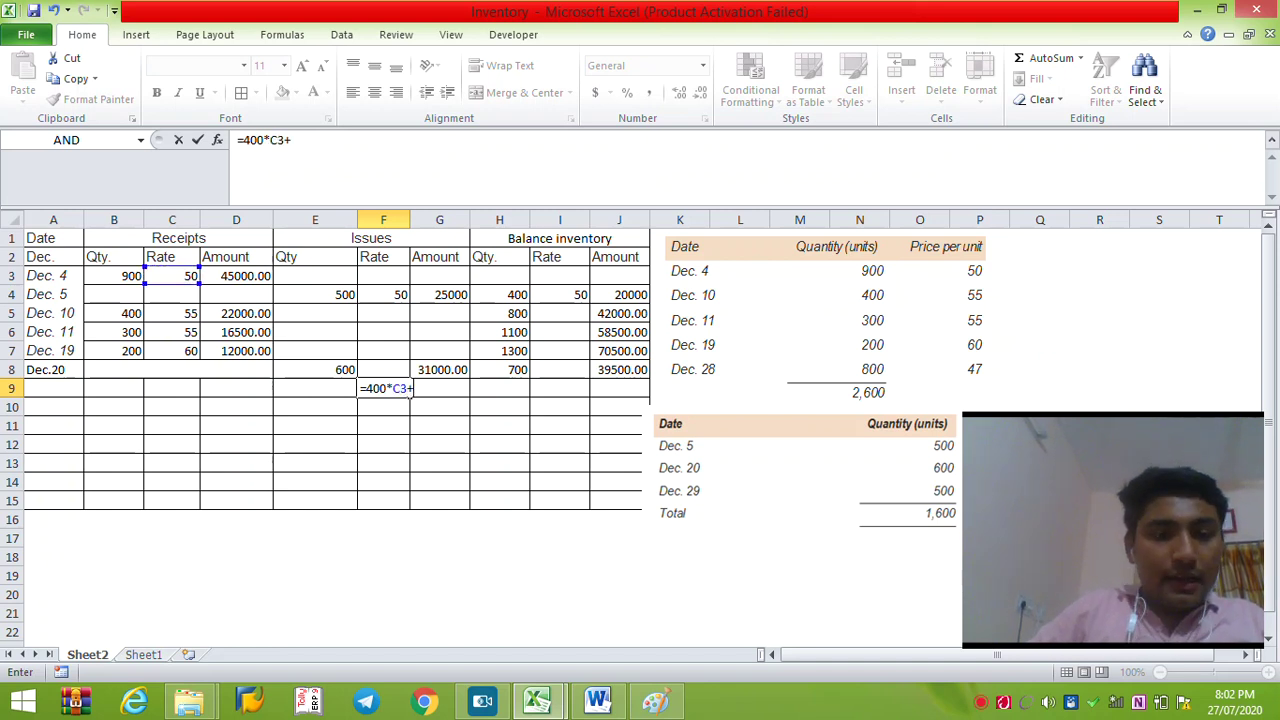
pyautogui.write('200*')
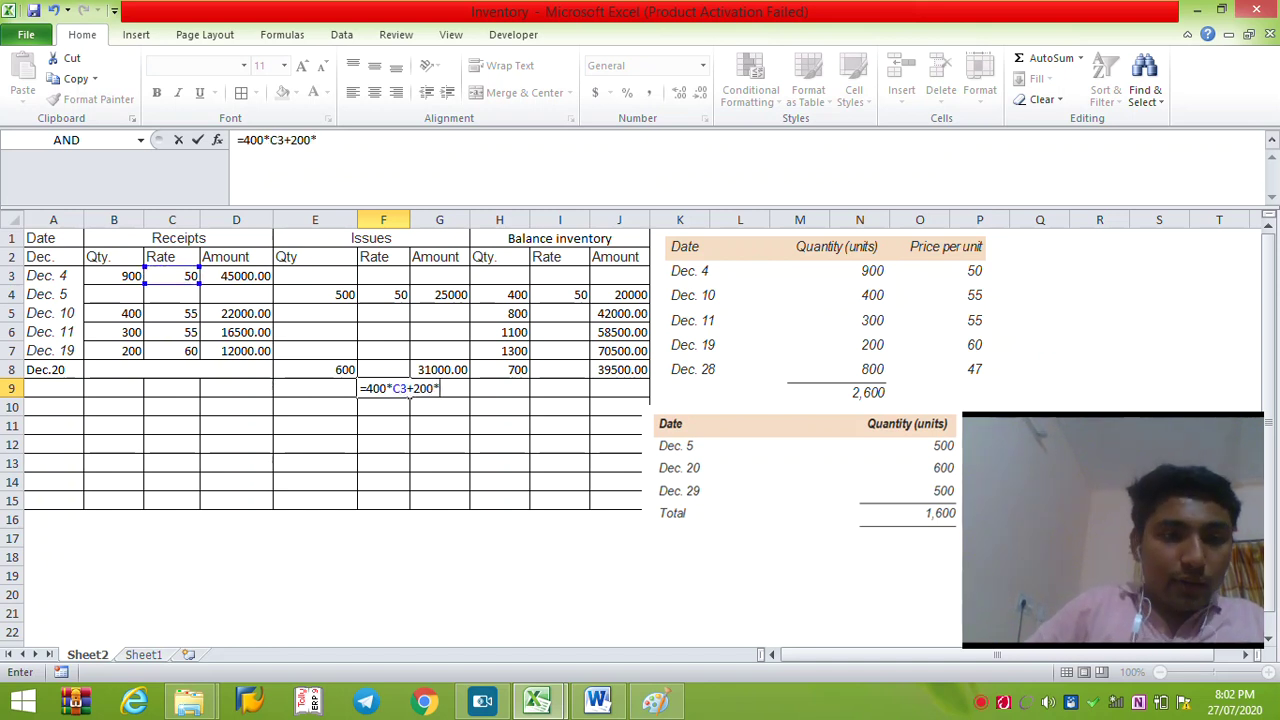
pyautogui.click(172, 313)
pyautogui.press('Return')
pyautogui.press('Up')
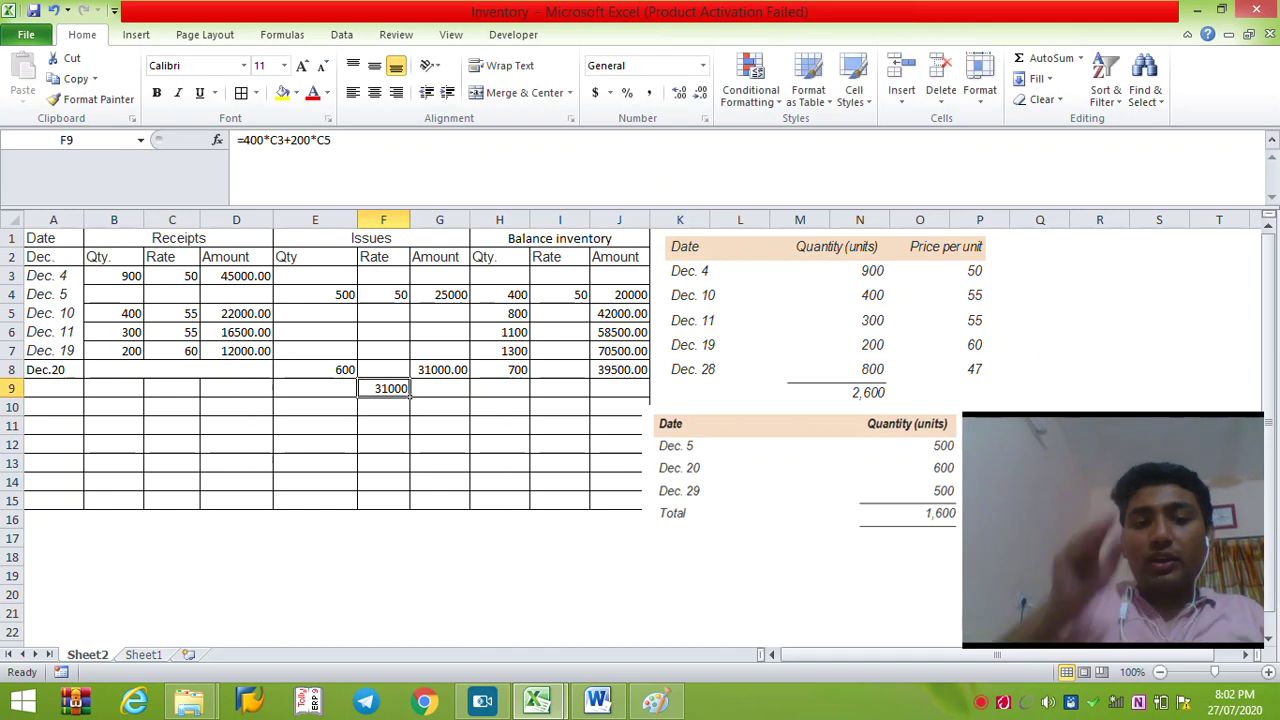
pyautogui.press('Delete')
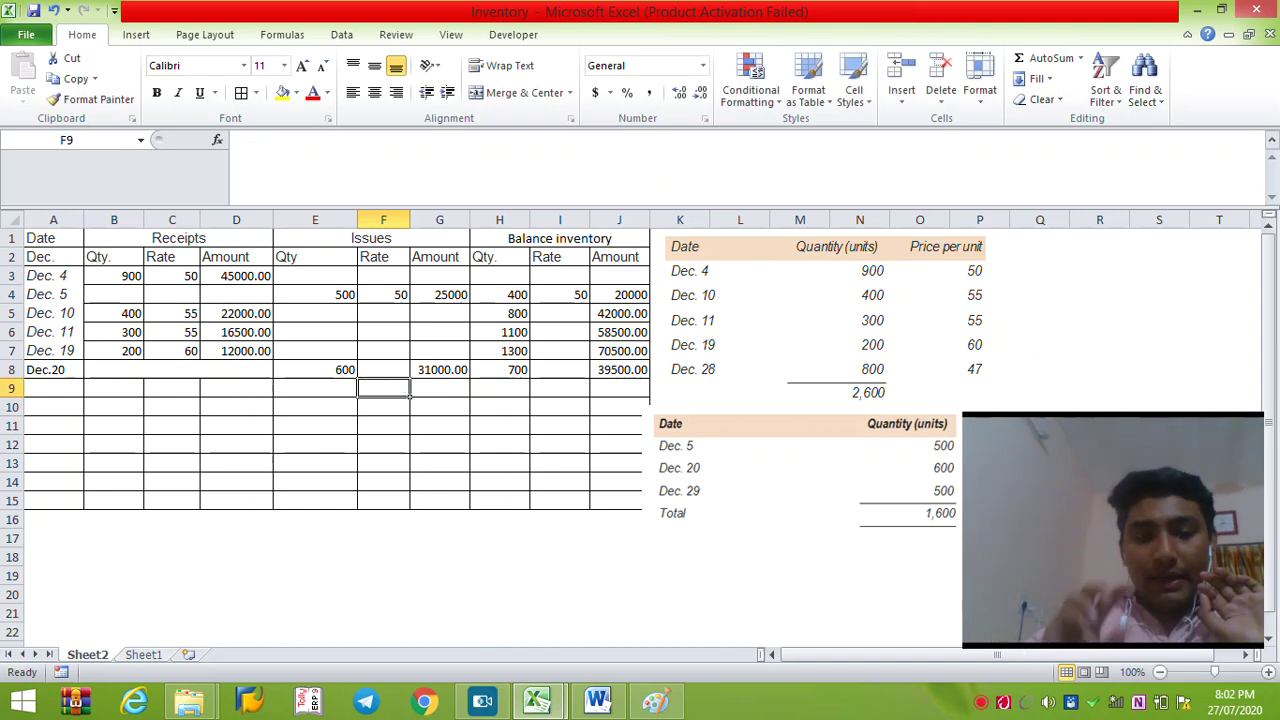
# - Copy the date from A8 to A9 and change it to Dec.28
pyautogui.press('Left')
pyautogui.press('Left')
pyautogui.press('Left')
pyautogui.press('Left')
pyautogui.press('Left')
pyautogui.press('Up')
pyautogui.hotkey('ctrl', 'c')
pyautogui.press('Down')
pyautogui.press('Return')
pyautogui.press('F2')
pyautogui.press('BackSpace')
pyautogui.write('8')
pyautogui.press('Tab')
# - Enter the Dec. 28 receipt with quantity 800, rate 47 and the amount formula =C9*B9 in D9
pyautogui.write('8000')
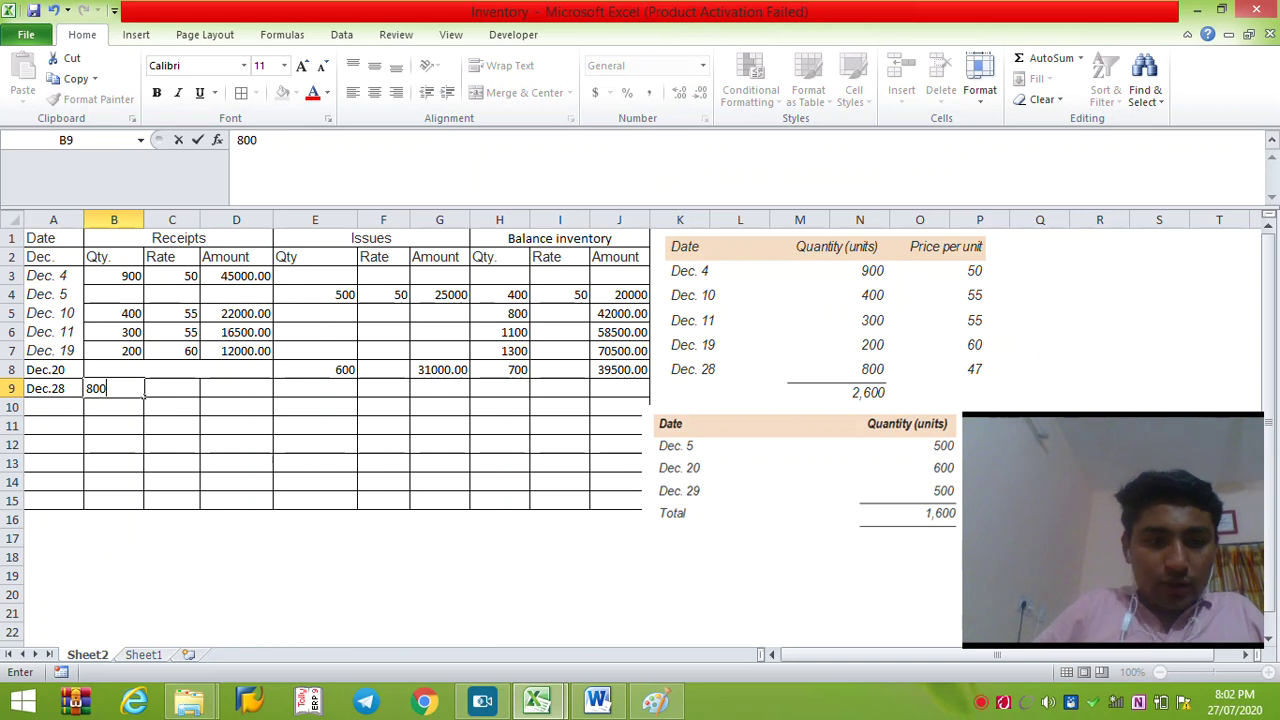
pyautogui.press('Tab')
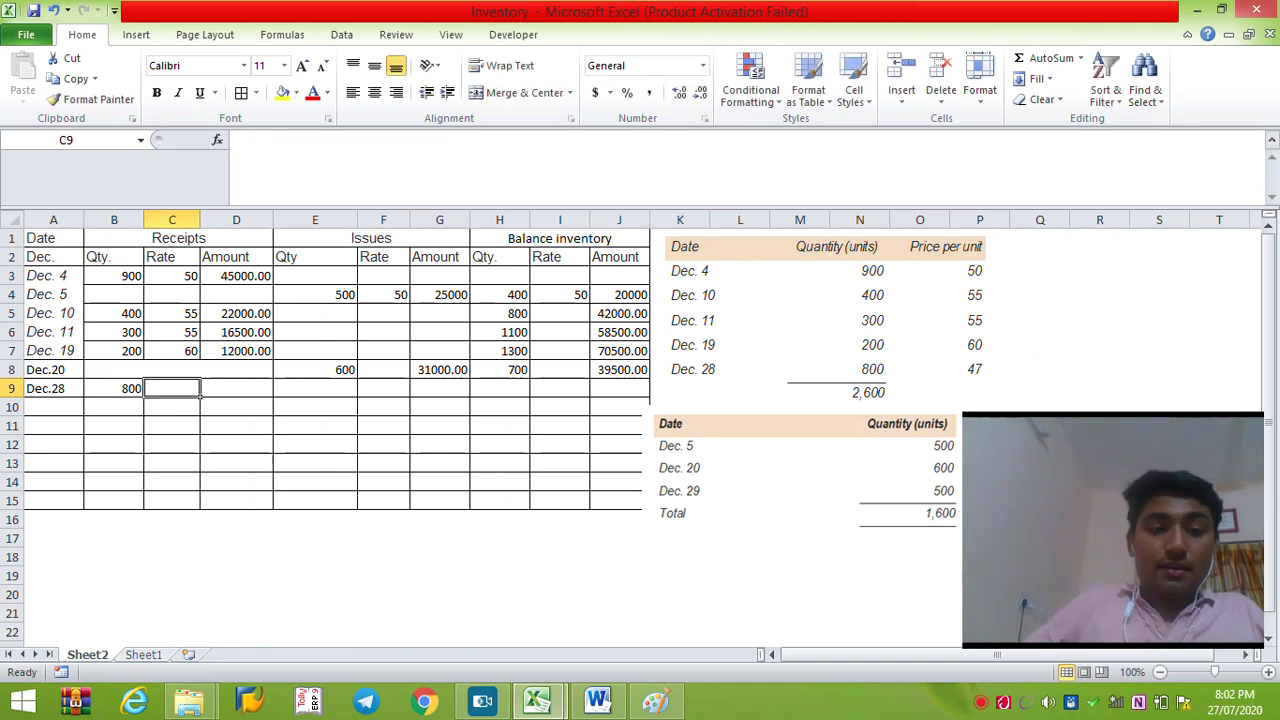
pyautogui.write('47')
pyautogui.press('Tab')
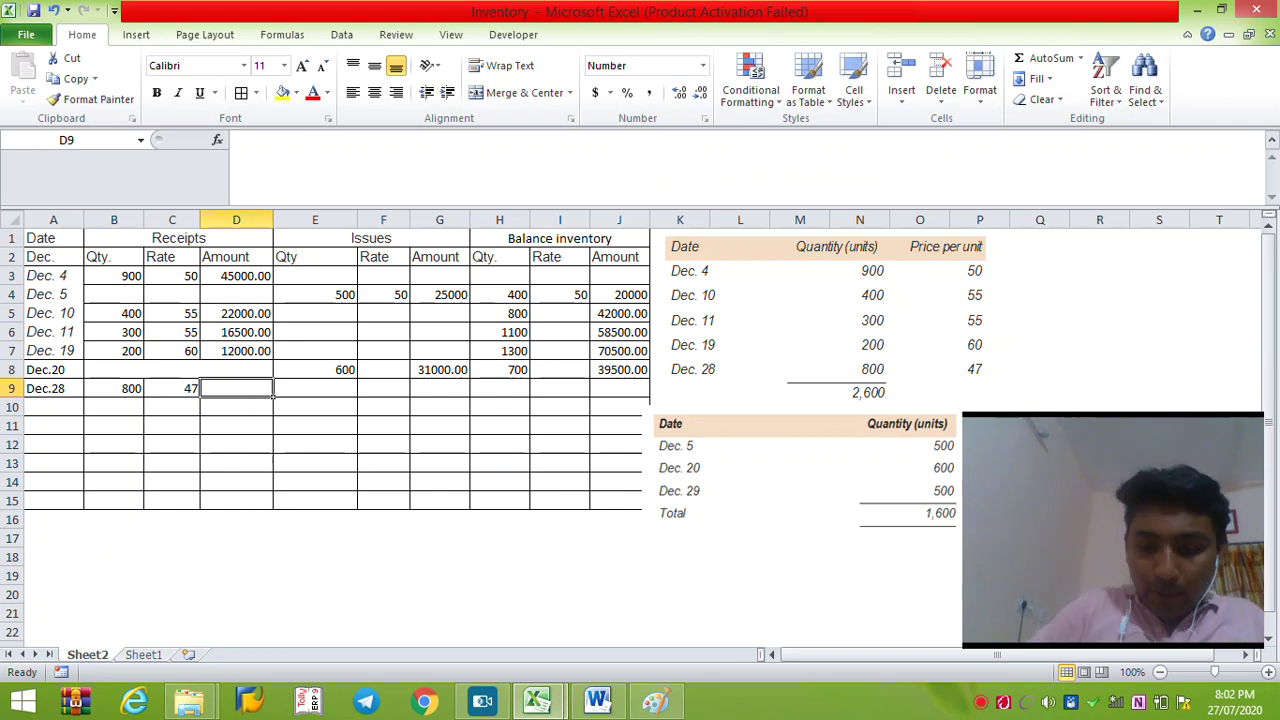
pyautogui.write('=C9*B9')
pyautogui.press('Return')
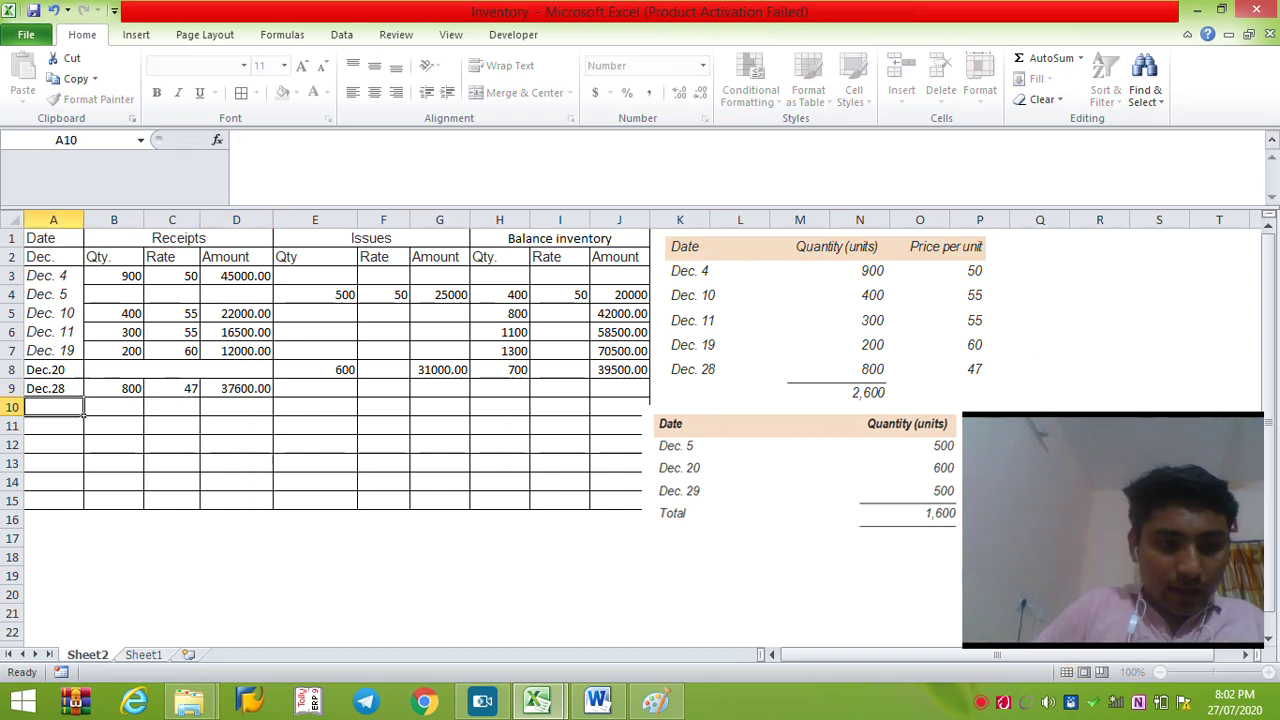
# - Copy the Dec. 20 balance quantity formula from H8 to H9
pyautogui.press('Up')
pyautogui.press('Right')
pyautogui.press('Right')
pyautogui.press('Right')
pyautogui.press('Right')
pyautogui.press('Right')
pyautogui.press('Up')
pyautogui.press('Right')
pyautogui.press('Right')
pyautogui.hotkey('ctrl', 'c')
pyautogui.press('Down')
pyautogui.press('Return')
# - Copy the Dec. 19 balance quantity formula from H7 to H9 for the Dec. 28 receipt
pyautogui.press('Up')
pyautogui.press('Up')
pyautogui.hotkey('ctrl', 'c')
pyautogui.press('Down')
pyautogui.press('Down')
pyautogui.press('Return')
# - Copy the balance amount formula from J7 to J9, giving =J8+D9 for Dec. 28
pyautogui.press('Right')
pyautogui.press('Up')
pyautogui.press('Up')
pyautogui.press('Right')
pyautogui.hotkey('ctrl', 'c')
pyautogui.press('Down')
pyautogui.press('Down')
pyautogui.press('Return')
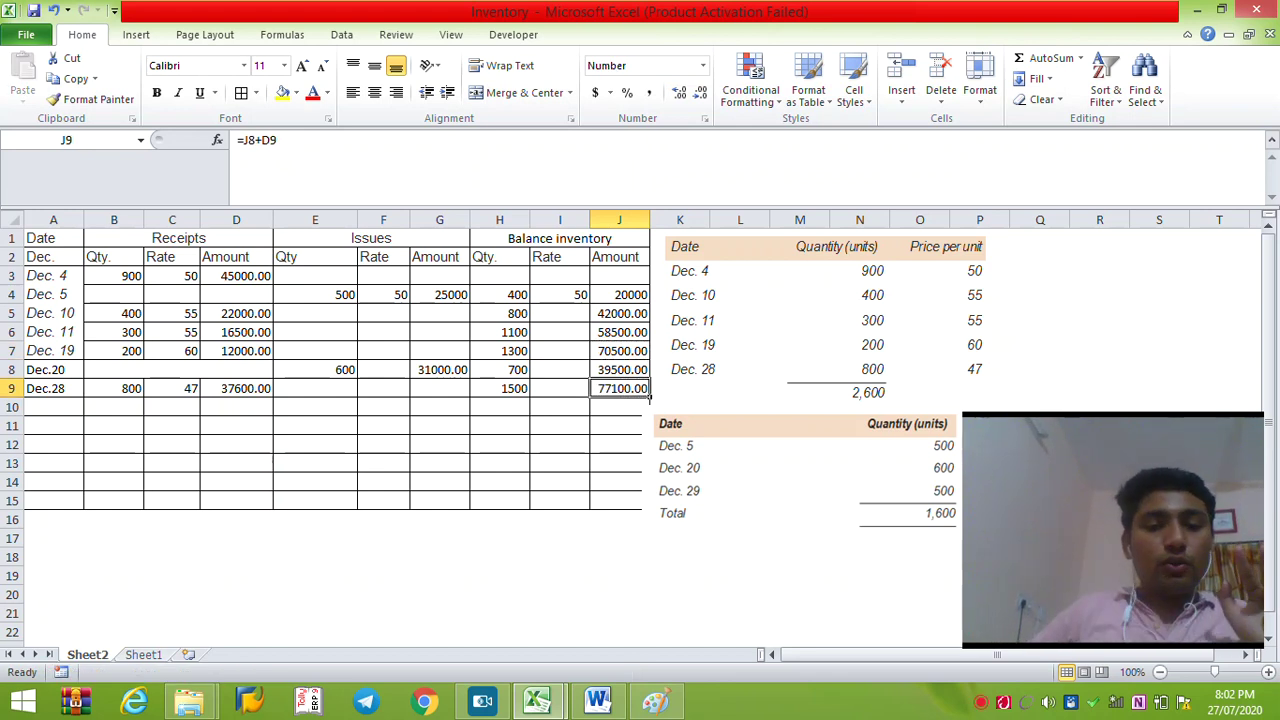
# - Fill the date down into A10, change it to Dec.29, and enter the quantity 500 in B10
pyautogui.hotkey('ctrl', 'Left')
pyautogui.hotkey('ctrl', 'Left')
pyautogui.hotkey('ctrl', 'Left')
pyautogui.press('Down')
pyautogui.hotkey('ctrl', 'd')
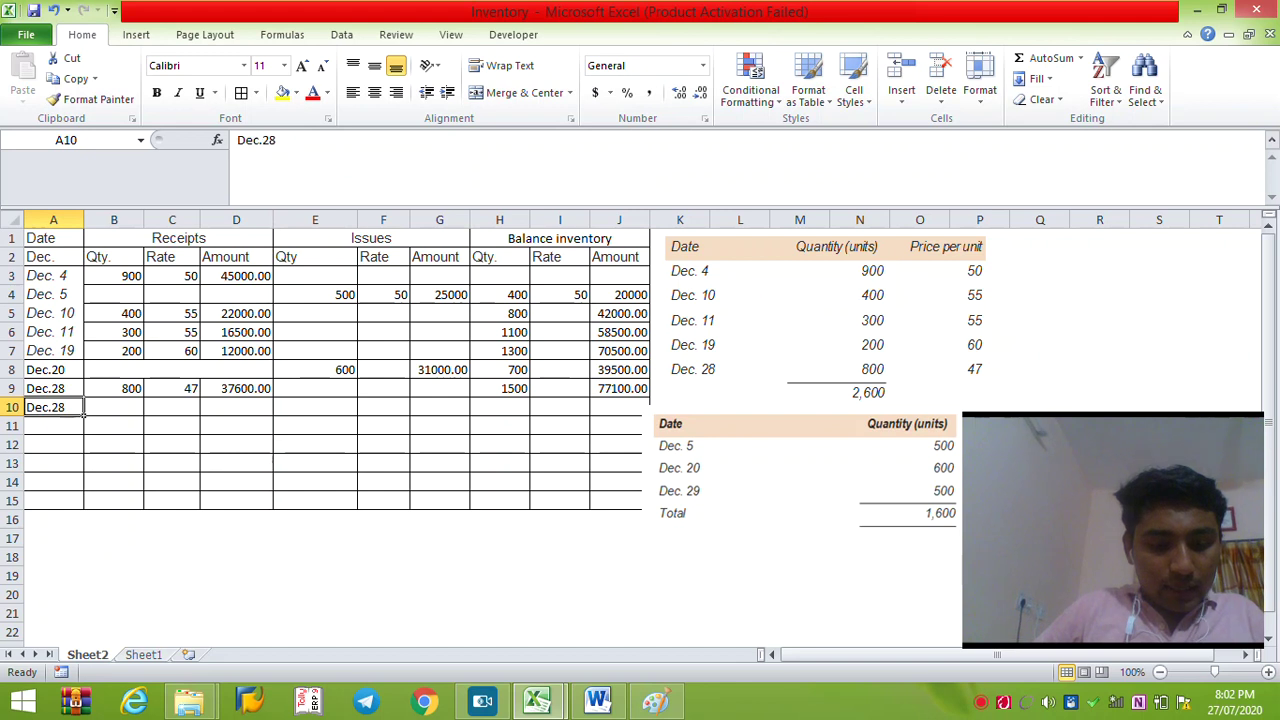
pyautogui.press('F2')
pyautogui.press('BackSpace')
pyautogui.write('9')
pyautogui.press('Tab')
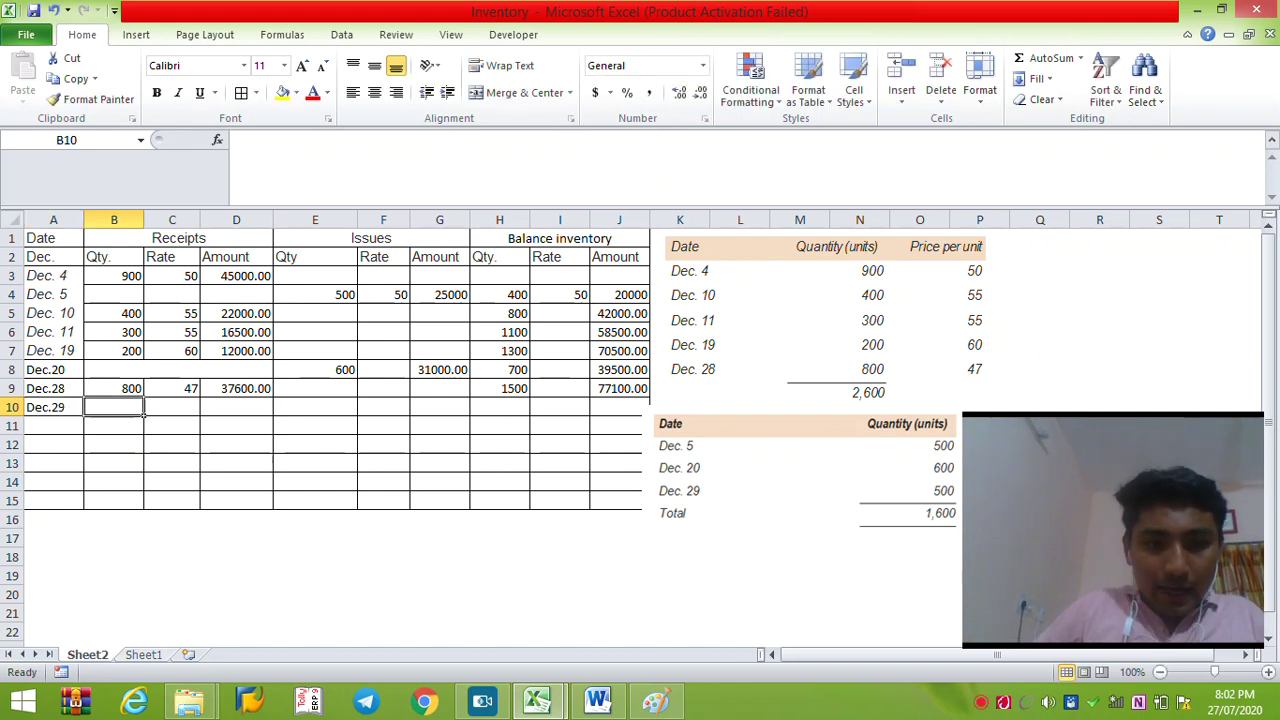
pyautogui.write('500')
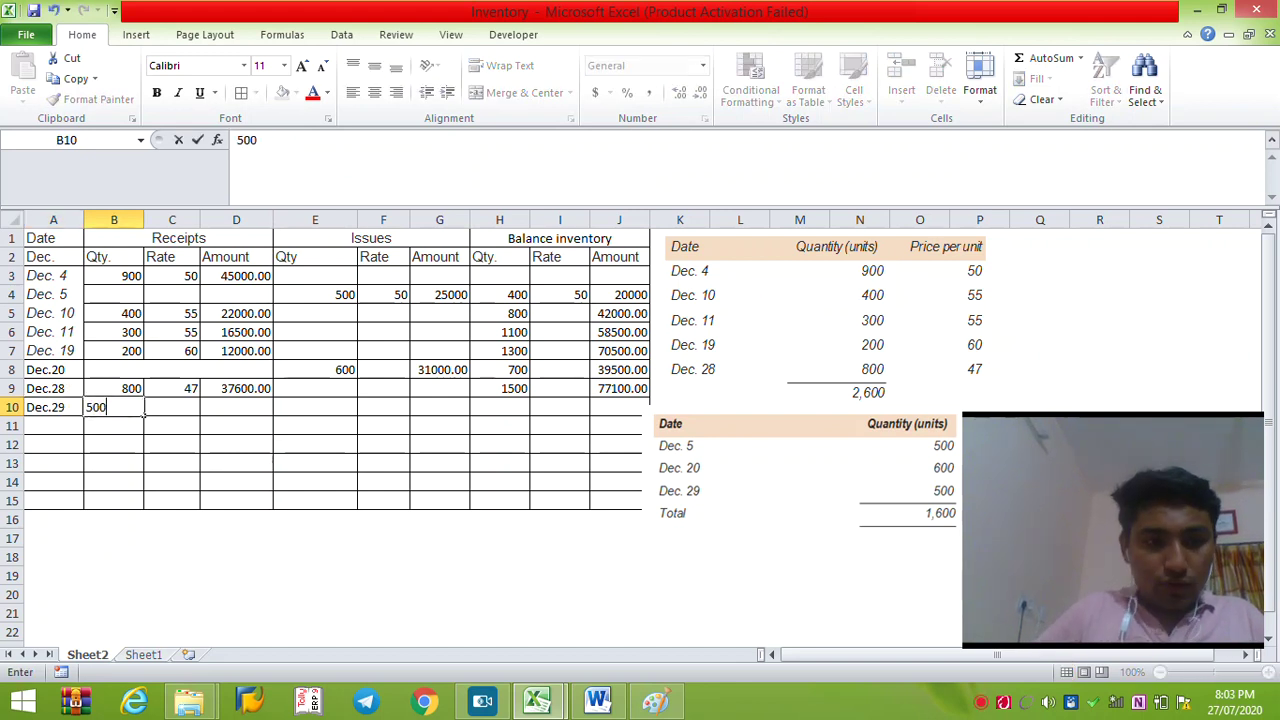
pyautogui.press('Tab')
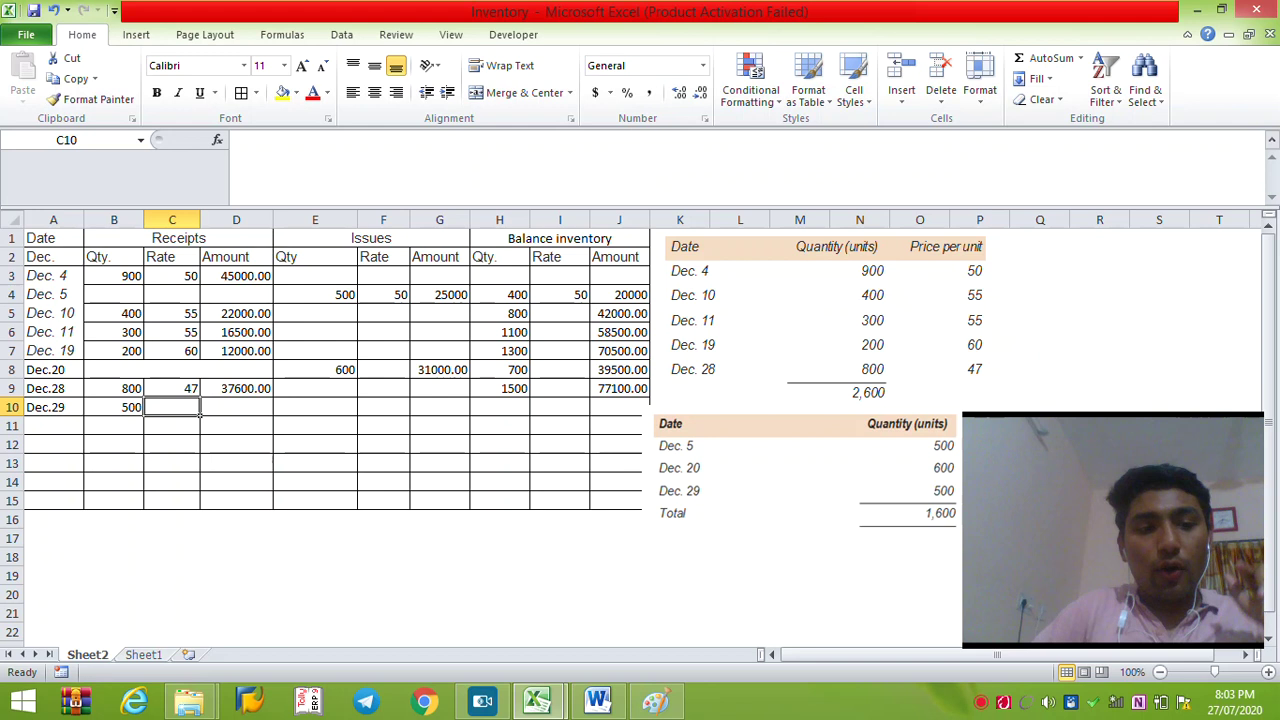
# - Calculate the Dec. 29 amount in D10 from the oldest remaining stock, =C5*200+C6*300
pyautogui.moveTo(114, 313); pyautogui.dragTo(236, 313)
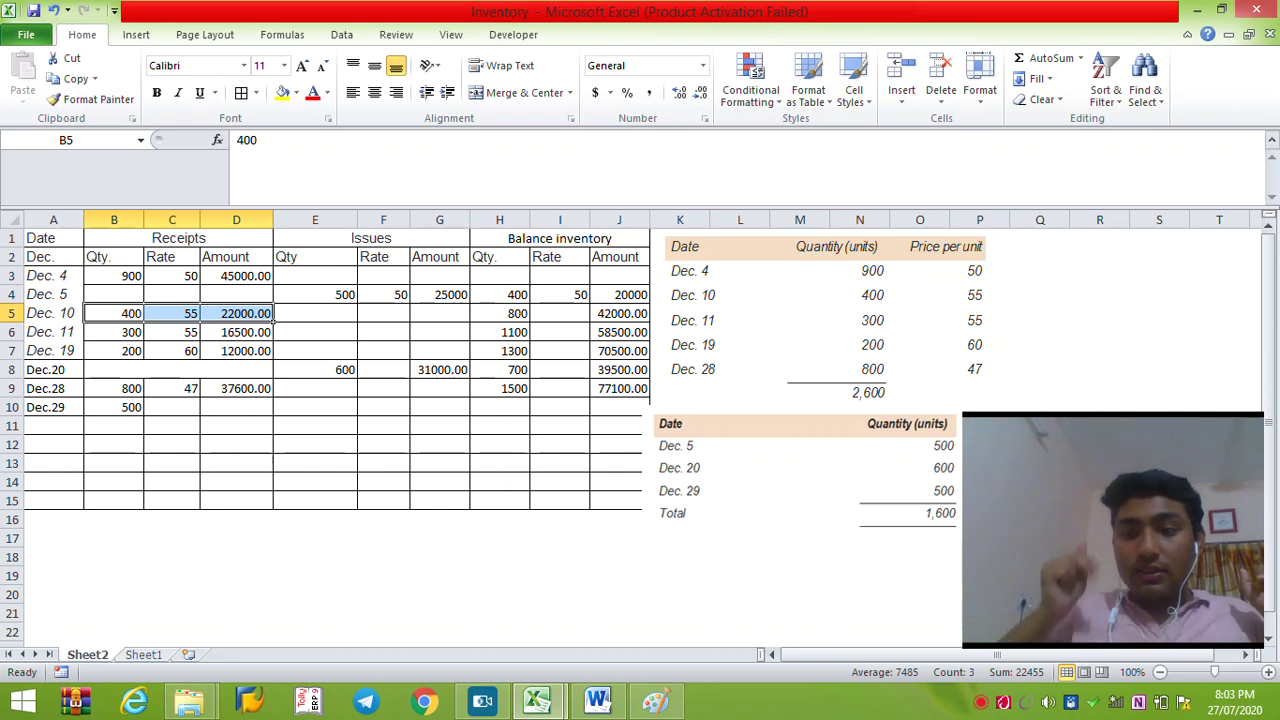
pyautogui.press('Down')
pyautogui.press('Down')
pyautogui.press('Down')
pyautogui.press('Down')
pyautogui.press('Down')
pyautogui.press('Down')
pyautogui.press('Right')
pyautogui.press('Up')
pyautogui.press('Right')
pyautogui.write('=')
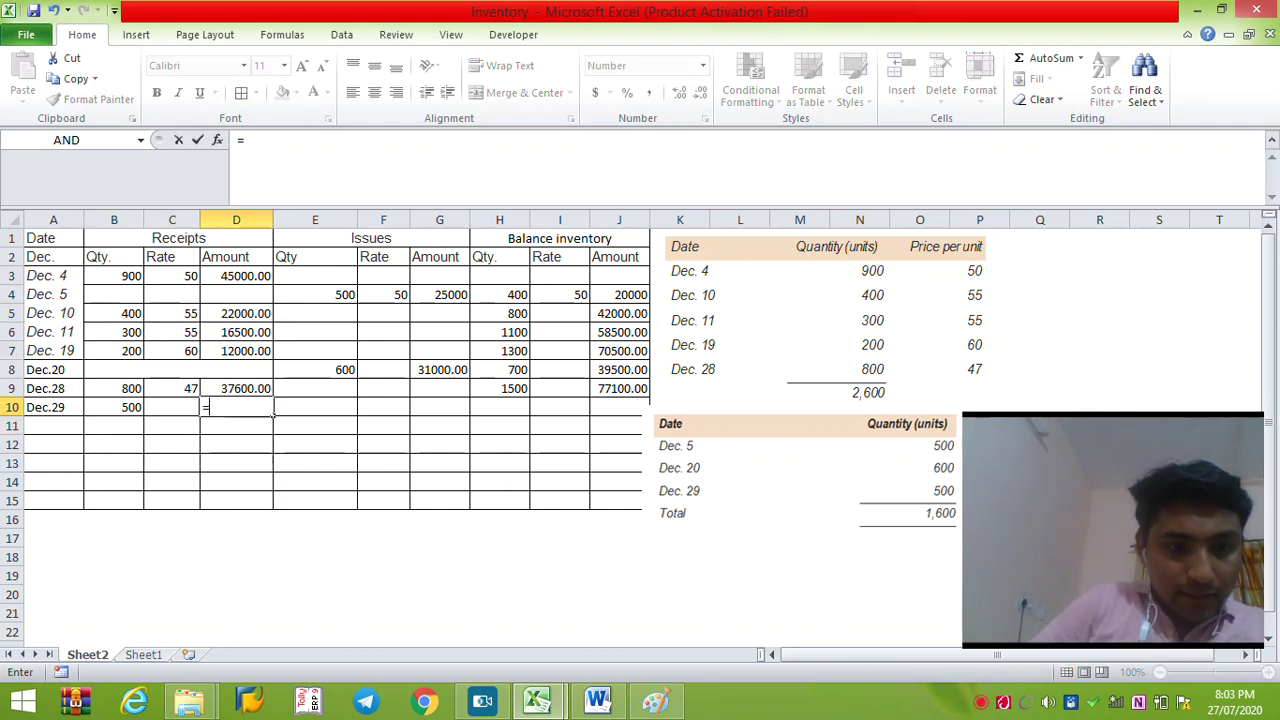
pyautogui.write('*22')
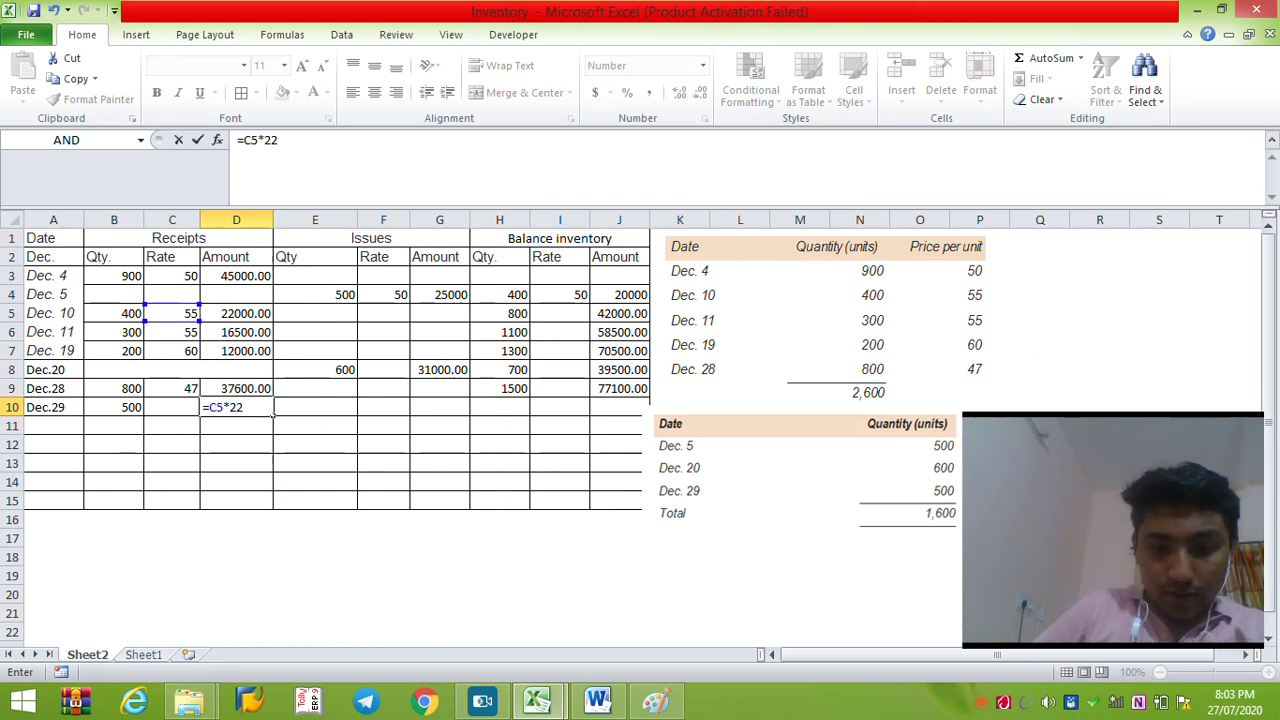
pyautogui.press('BackSpace')
pyautogui.write('00+')
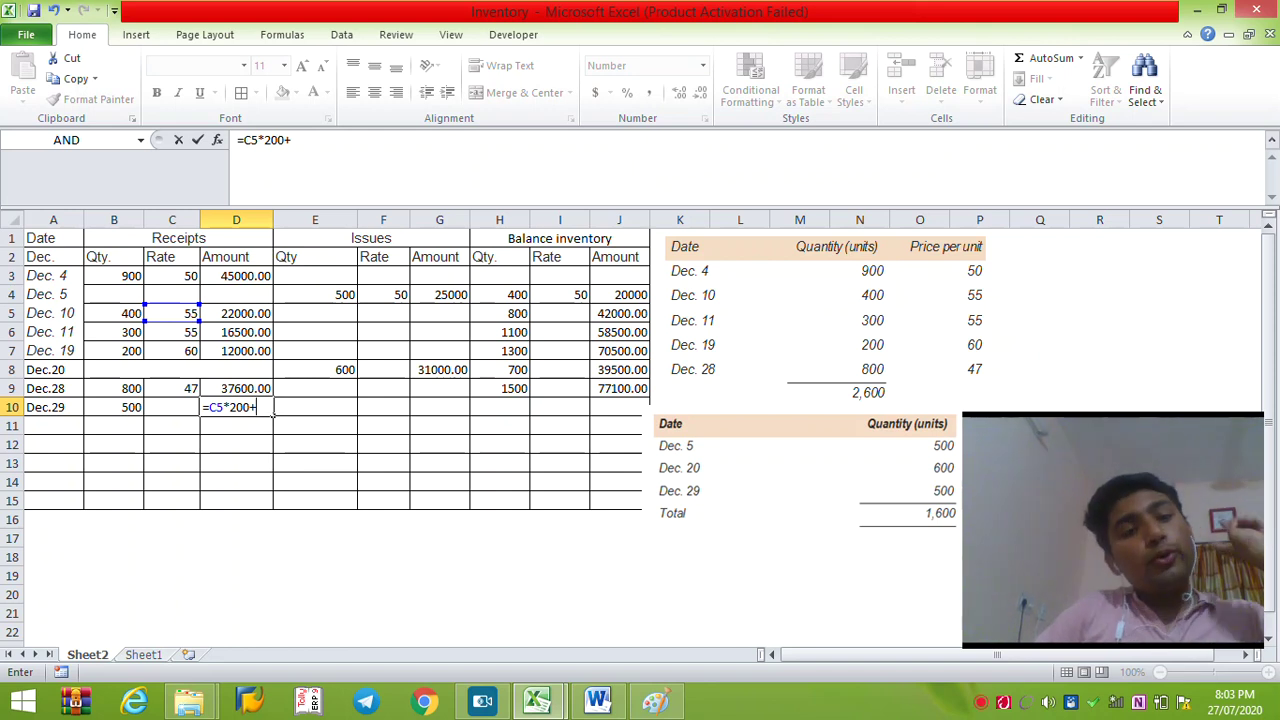
pyautogui.write('C6*')
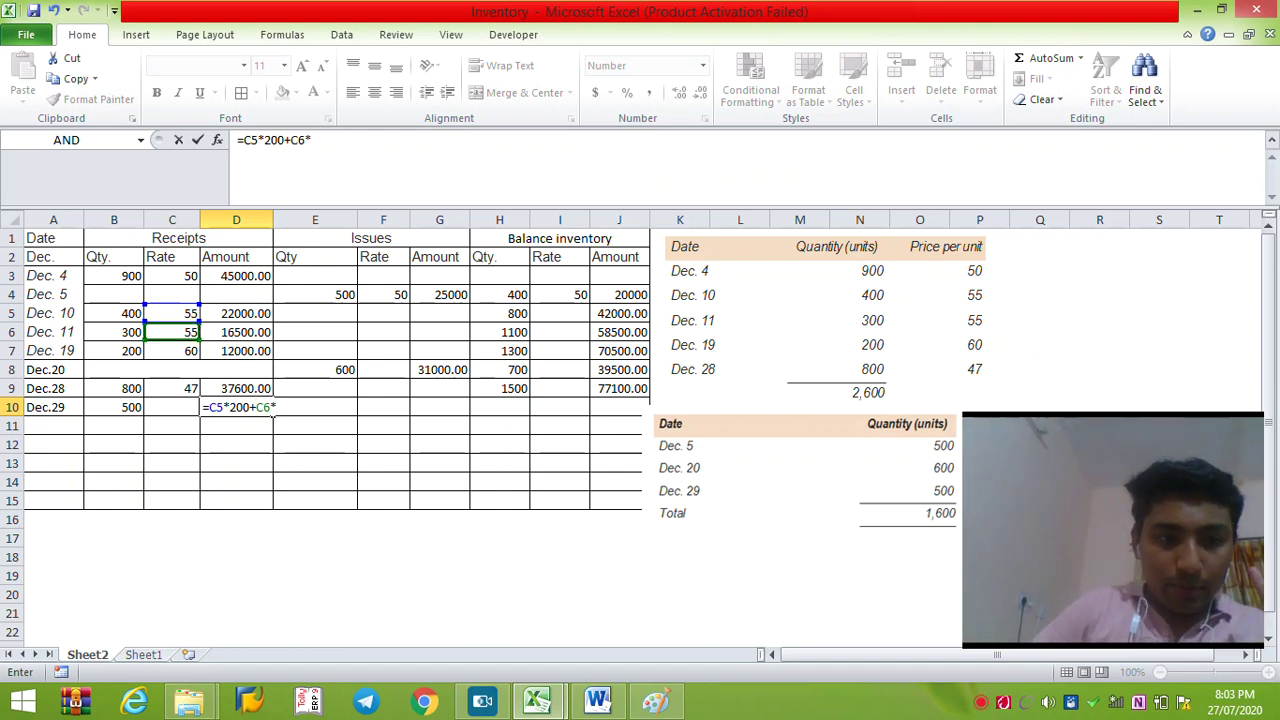
pyautogui.write('300')
pyautogui.press('Return')
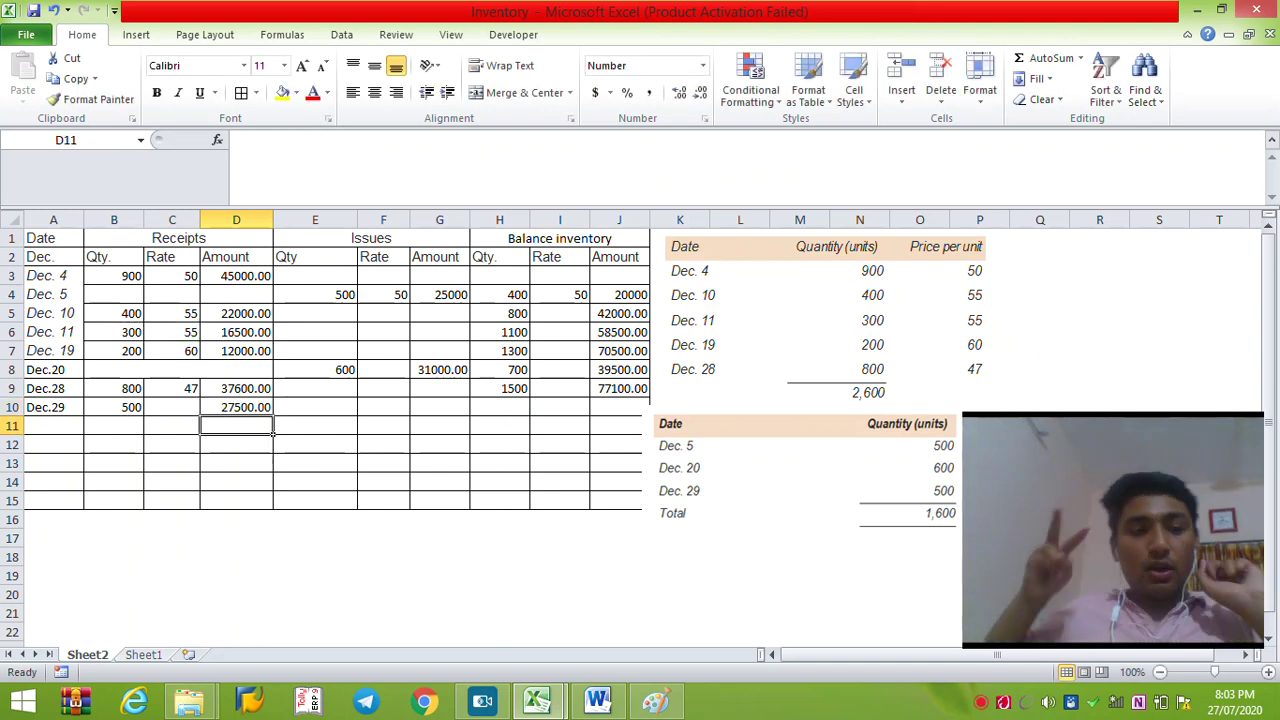
# - Calculate the Dec. 29 balance quantity in H10 by subtracting the issued units, =H9-B10
pyautogui.press('Up')
pyautogui.press('Right')
pyautogui.press('Right')
pyautogui.press('Right')
pyautogui.press('Up')
pyautogui.press('Right')
pyautogui.hotkey('ctrl', 'c')
pyautogui.press('Down')
pyautogui.press('Up')
pyautogui.press('Escape')
pyautogui.press('Down')
pyautogui.write('=')
pyautogui.press('Up')
pyautogui.write('-')
pyautogui.press('Left')
pyautogui.press('Left')
pyautogui.press('Left')
pyautogui.press('Left')
pyautogui.press('Left')
pyautogui.press('Left')
pyautogui.press('Left')
pyautogui.press('Right')
pyautogui.press('Return')
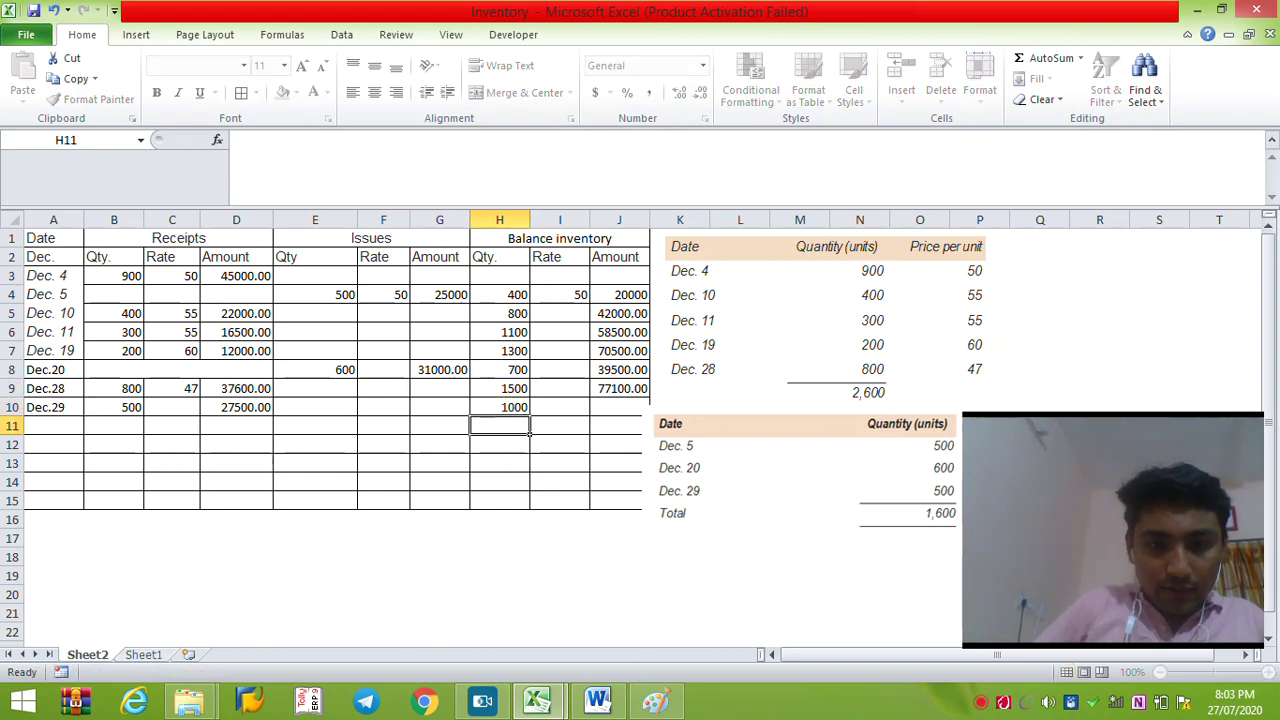
# - Calculate the Dec. 29 balance amount in J10 by deducting the issue's cost, =J9-D10
pyautogui.press('Up')
pyautogui.press('Right')
pyautogui.press('Right')
pyautogui.press('Up')
pyautogui.press('Down')
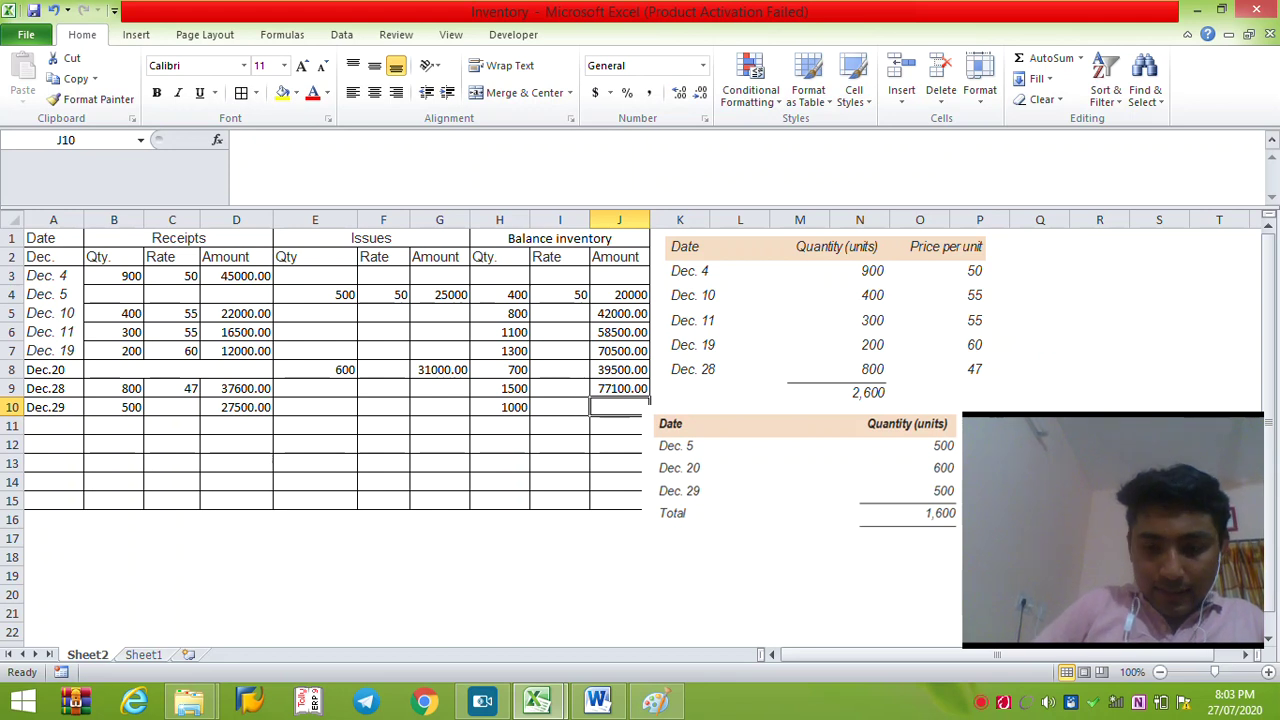
pyautogui.write('=')
pyautogui.press('Up')
pyautogui.write('-')
pyautogui.press('Left')
pyautogui.press('Left')
pyautogui.press('Left')
pyautogui.press('Left')
pyautogui.press('Left')
pyautogui.press('Left')
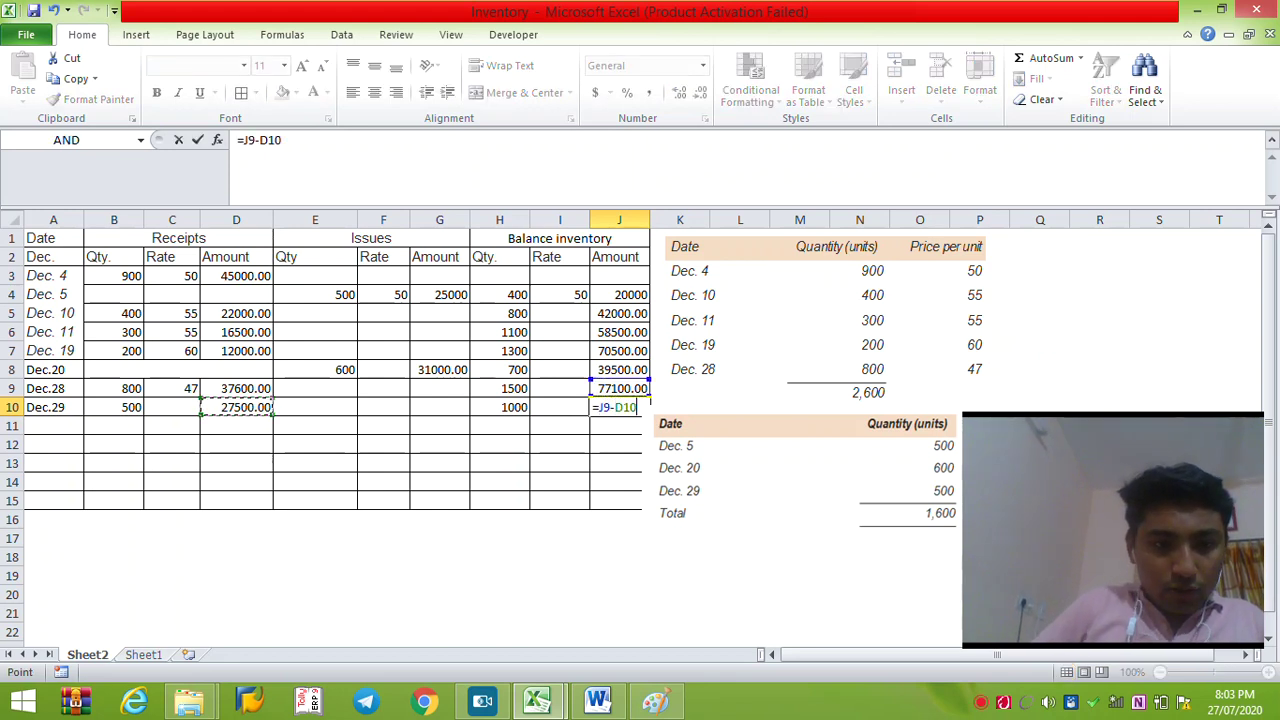
pyautogui.press('Return')
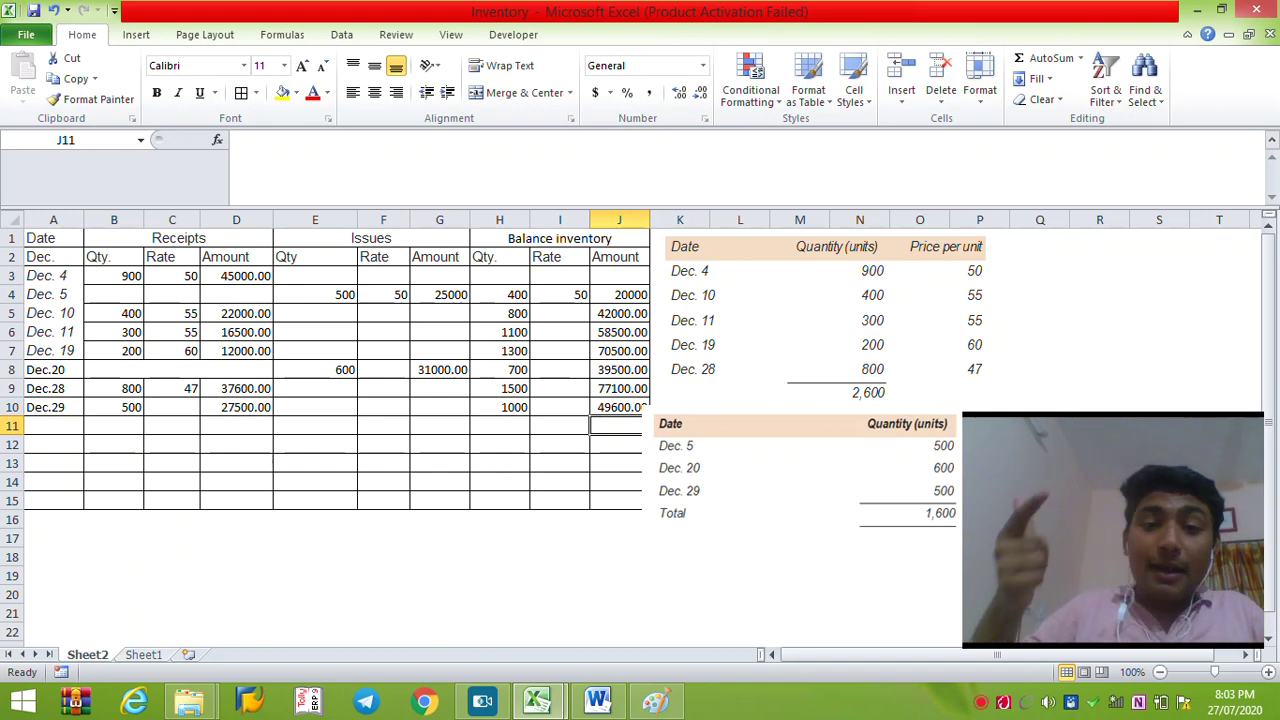
# - Switch to the Word document, check the closing inventory value in Illustration 1's FIFO solution, and return to the Excel workbook
pyautogui.hotkey('alt', 'Tab')
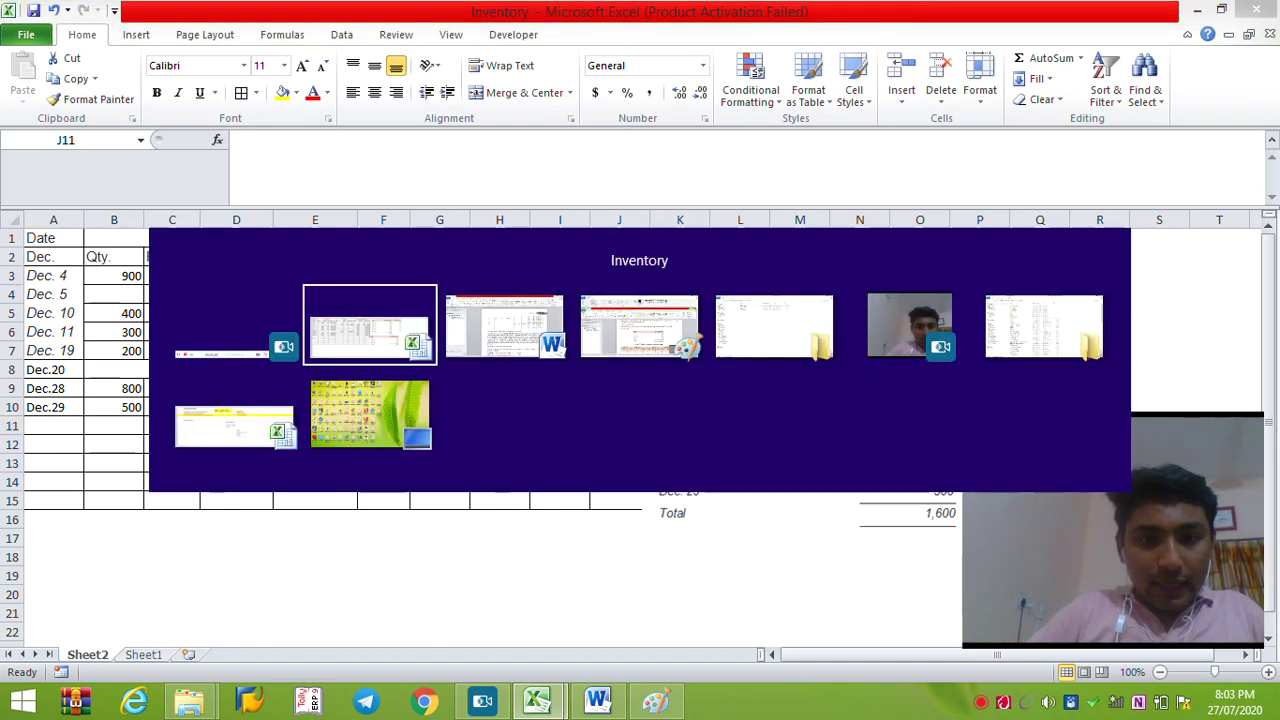
pyautogui.scroll(15, 441, 285)
pyautogui.scroll(10, 441, 285)
pyautogui.click(918, 196)
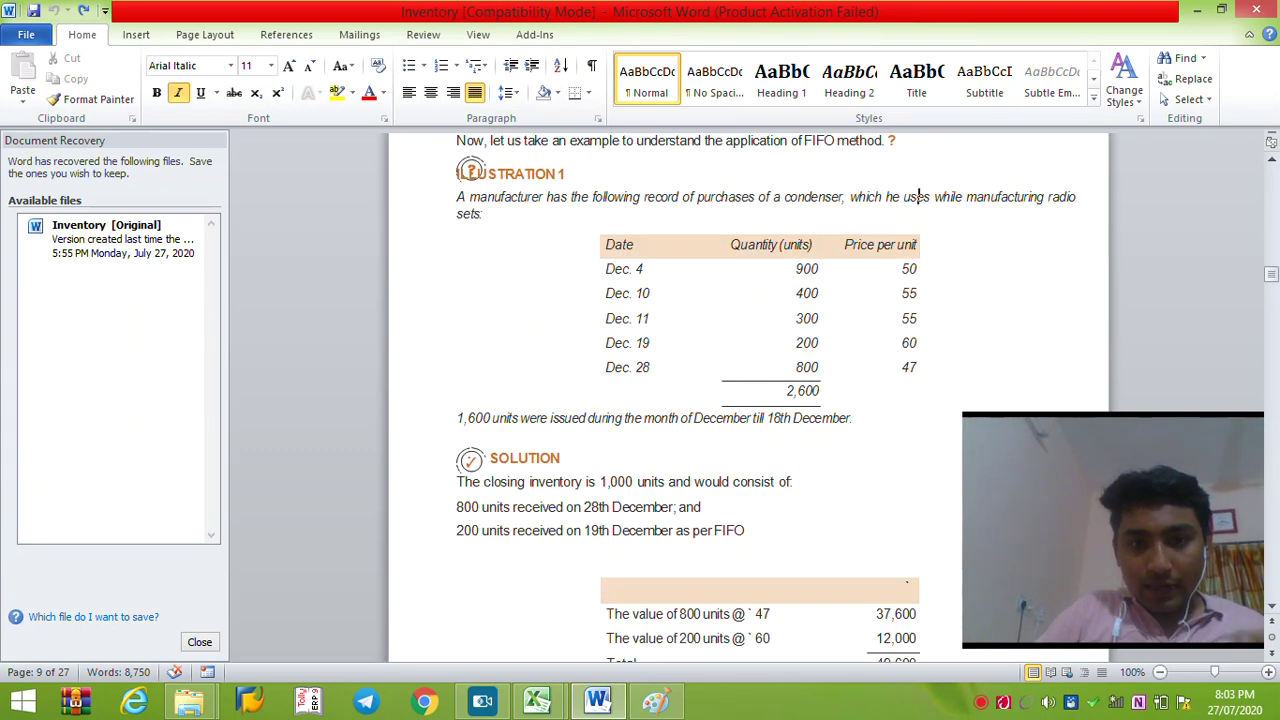
pyautogui.click(905, 545)
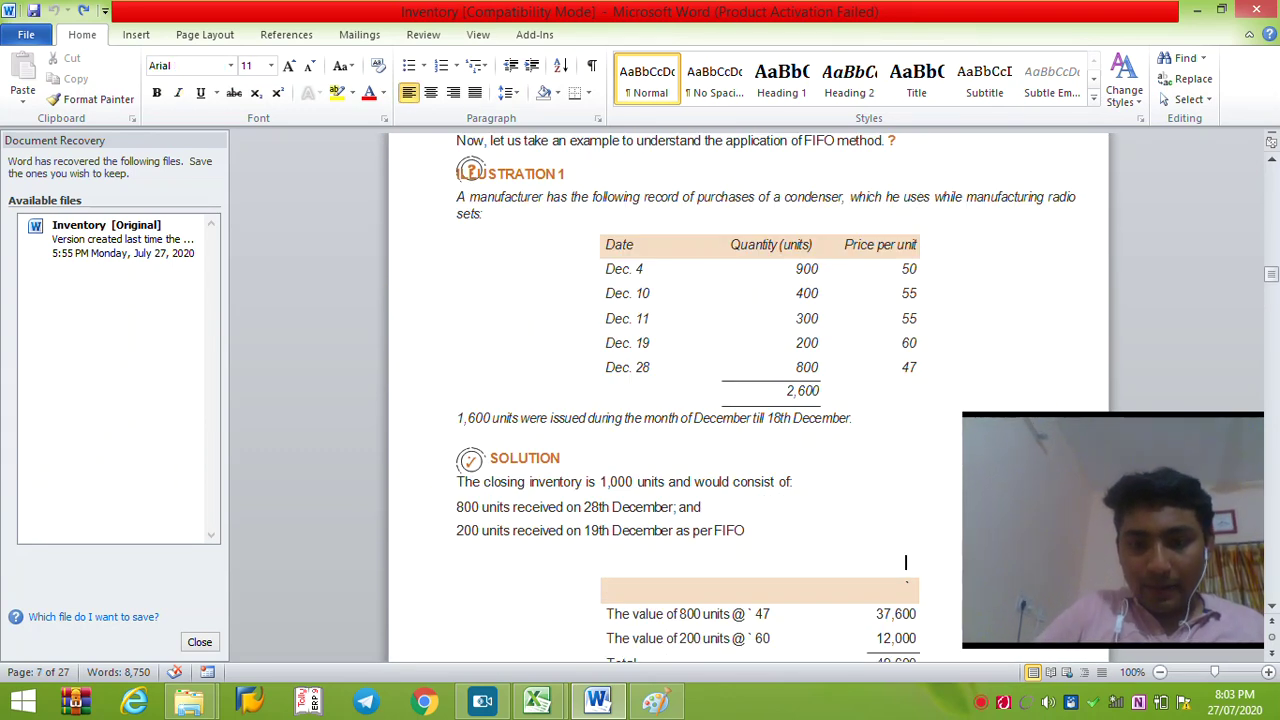
pyautogui.scroll(-6, 905, 560)
pyautogui.click(435, 515)
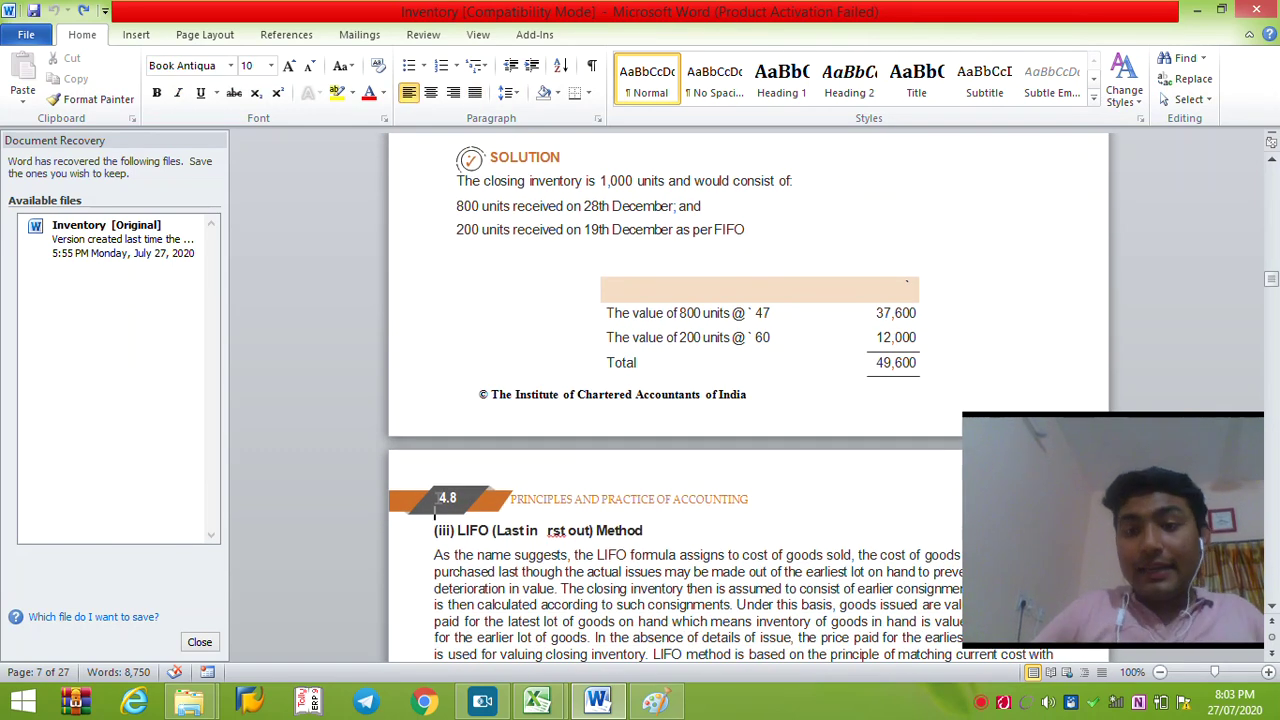
pyautogui.hotkey('alt', 'Tab')
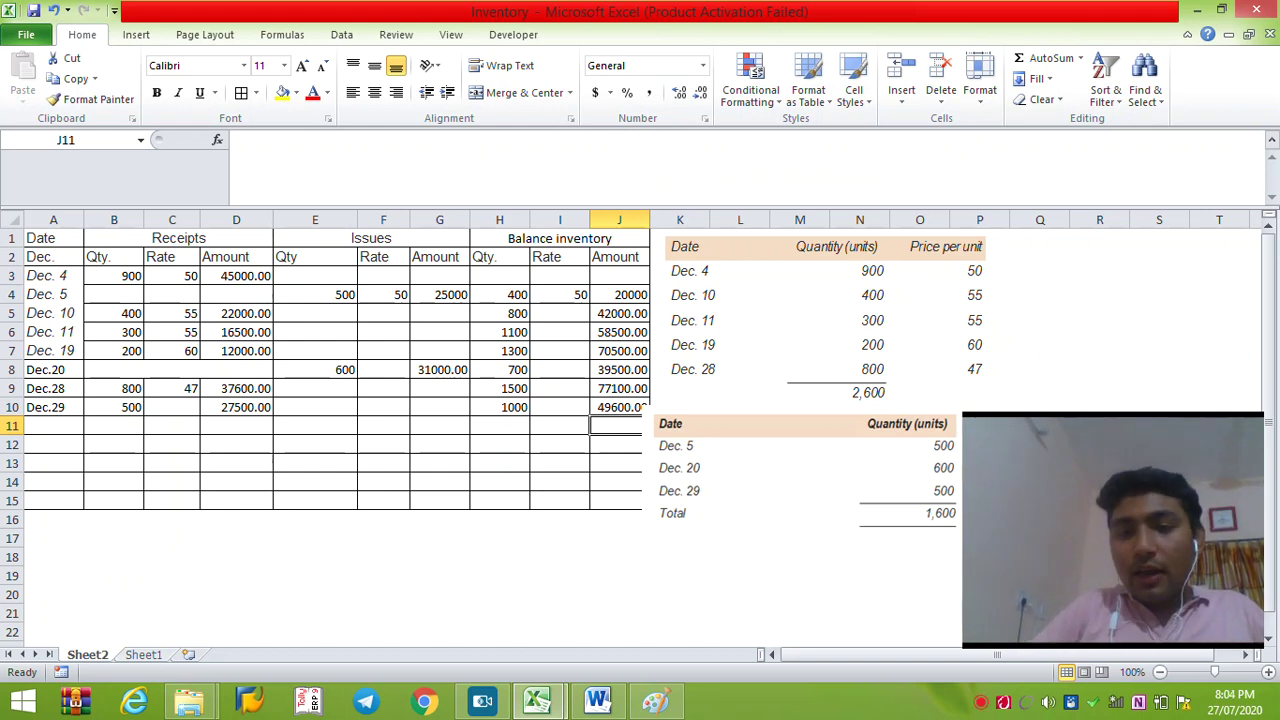
# - Calculate the closing quantity below the ledger in D13 as total receipts minus total issues, 2600-1600
pyautogui.click(206, 463)
pyautogui.write('+260')
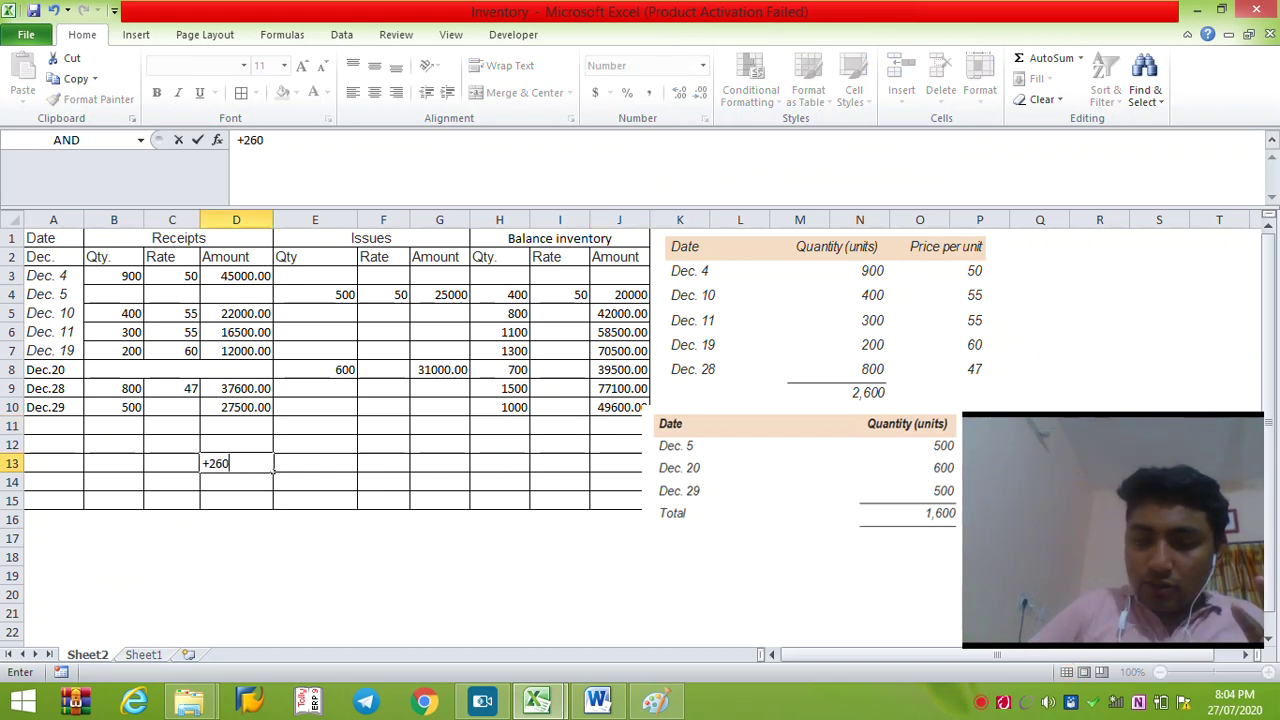
pyautogui.write('0-1600')
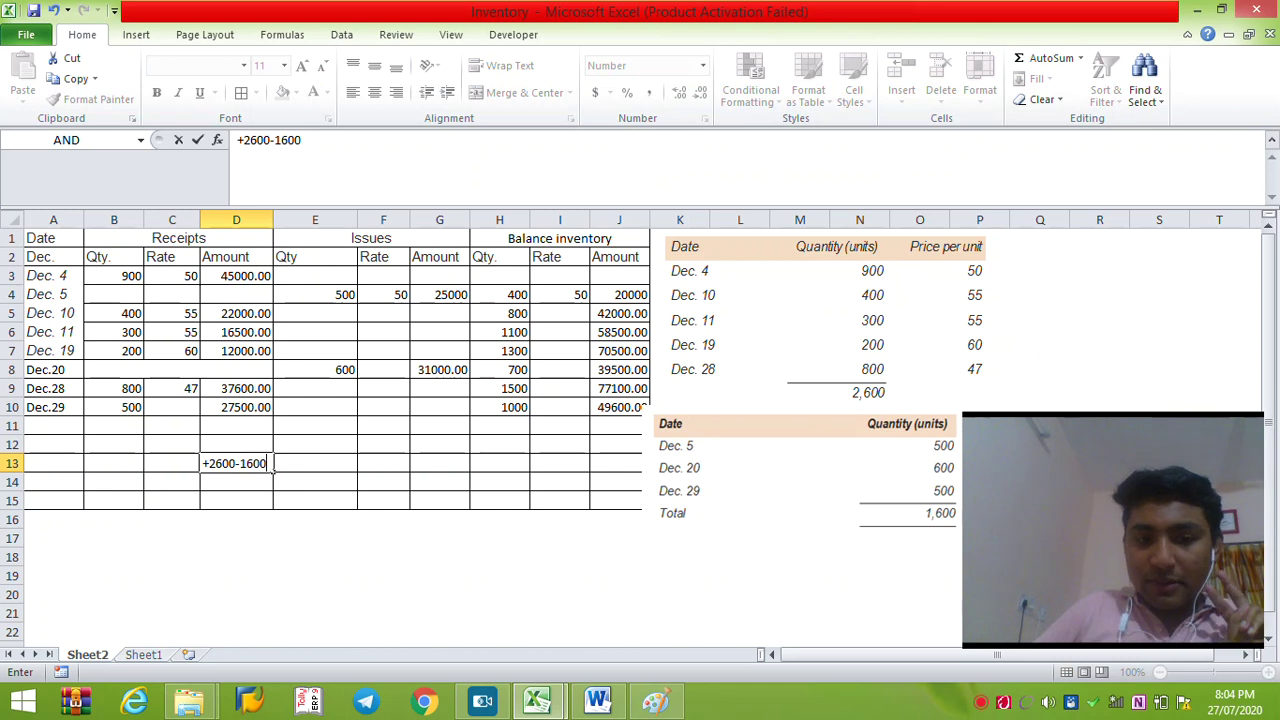
pyautogui.press('Return')
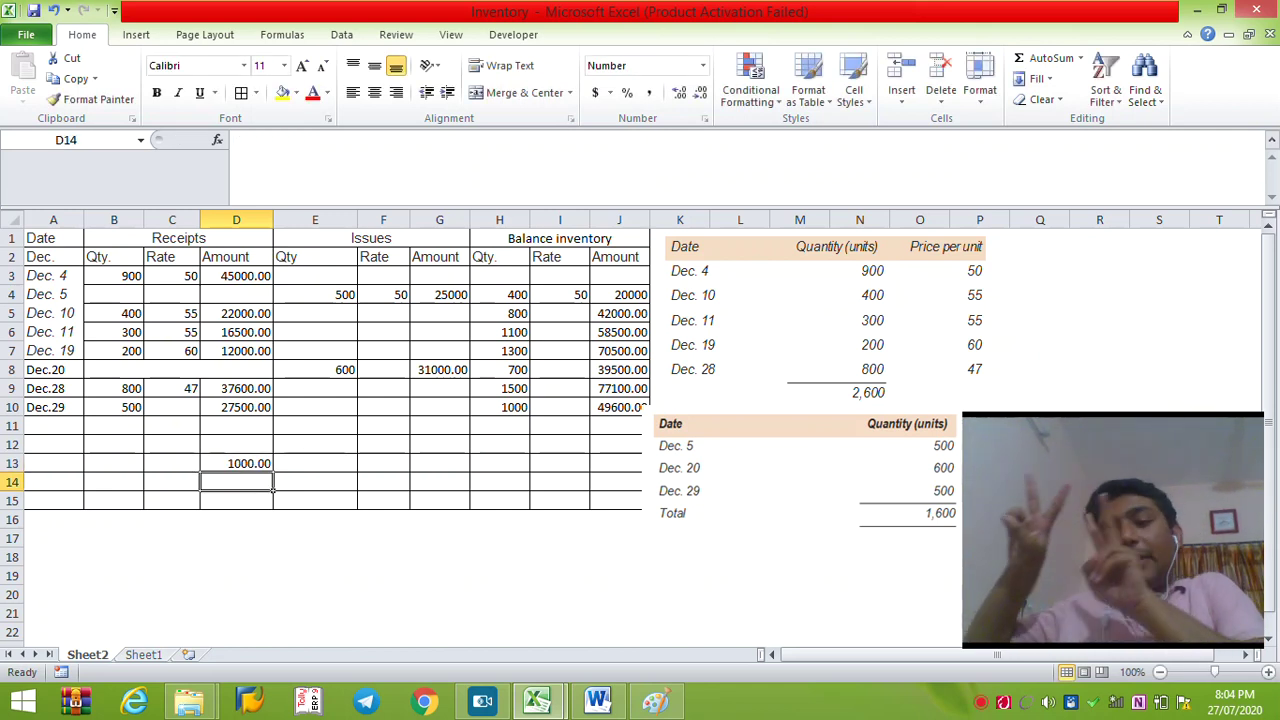
pyautogui.click(236, 463)
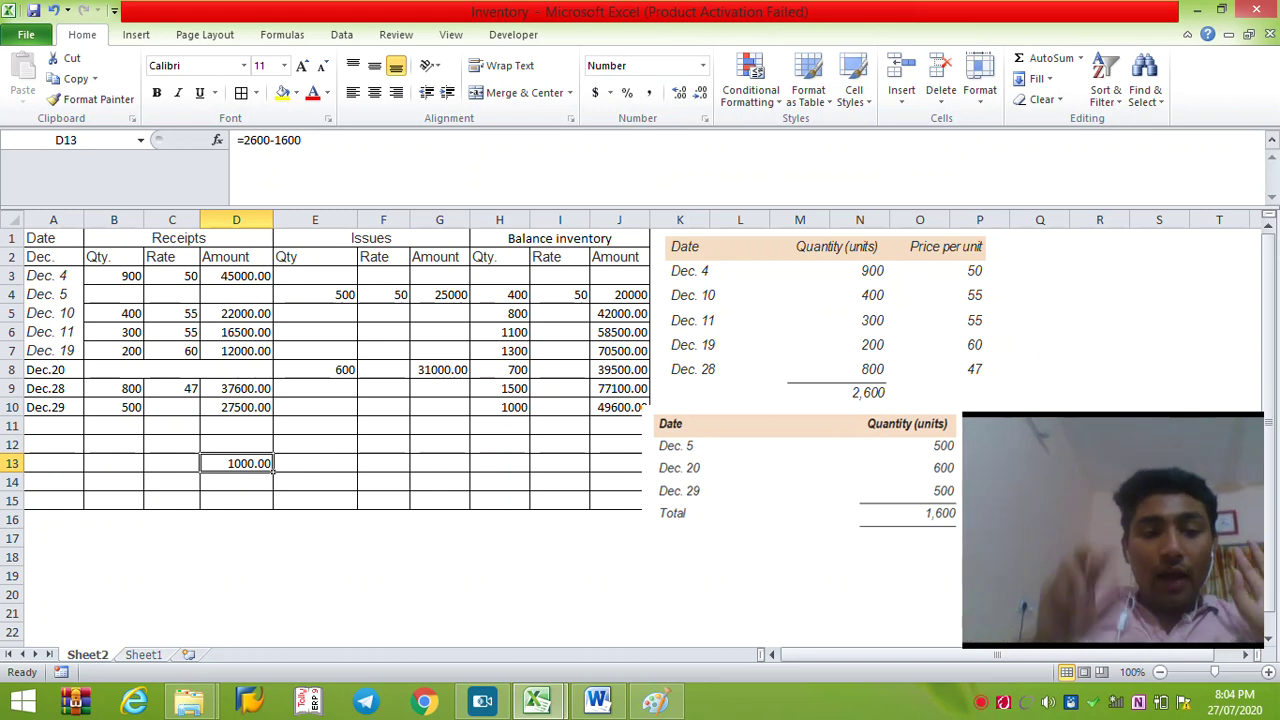
# - Copy the whole ledger range A1:J15 from Sheet2 and paste it into a newly inserted worksheet
pyautogui.moveTo(53, 238); pyautogui.dragTo(645, 485)
pyautogui.hotkey('ctrl', 'c')
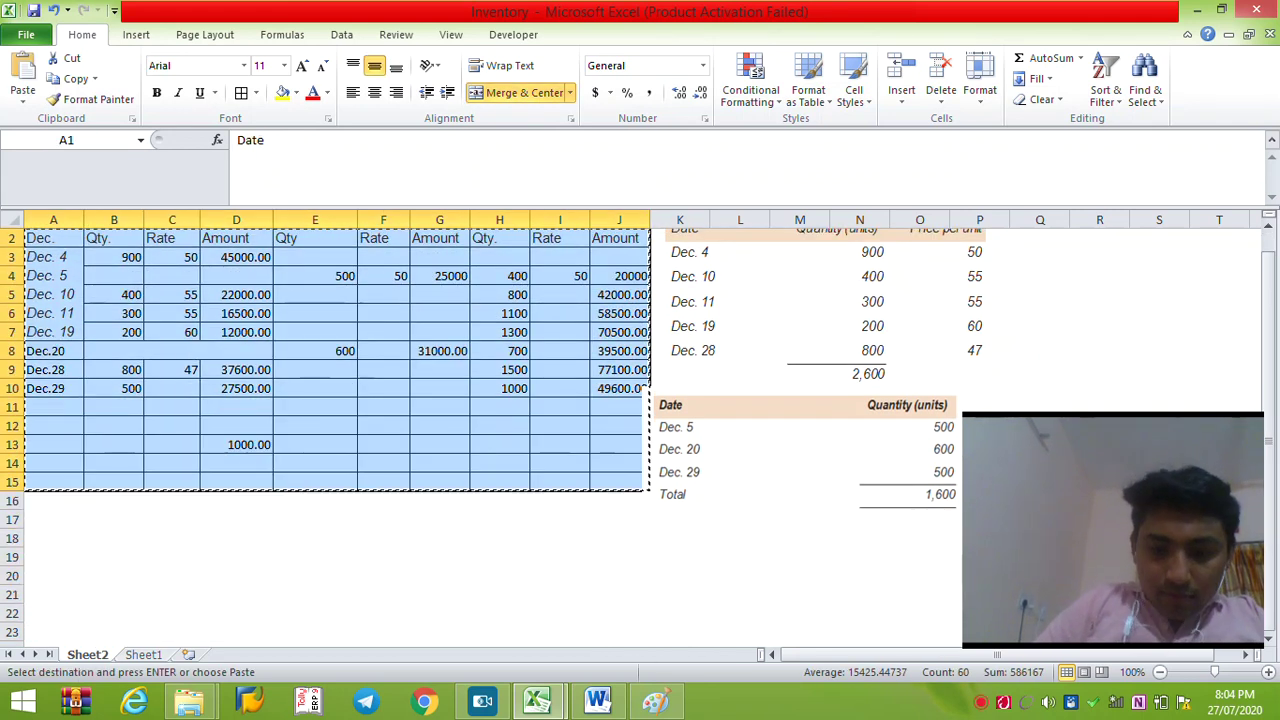
pyautogui.hotkey('shift', 'F11')
pyautogui.hotkey('ctrl', 'v')
# - Hide the gridlines on the new sheet holding the ledger copy
pyautogui.click(12, 219)
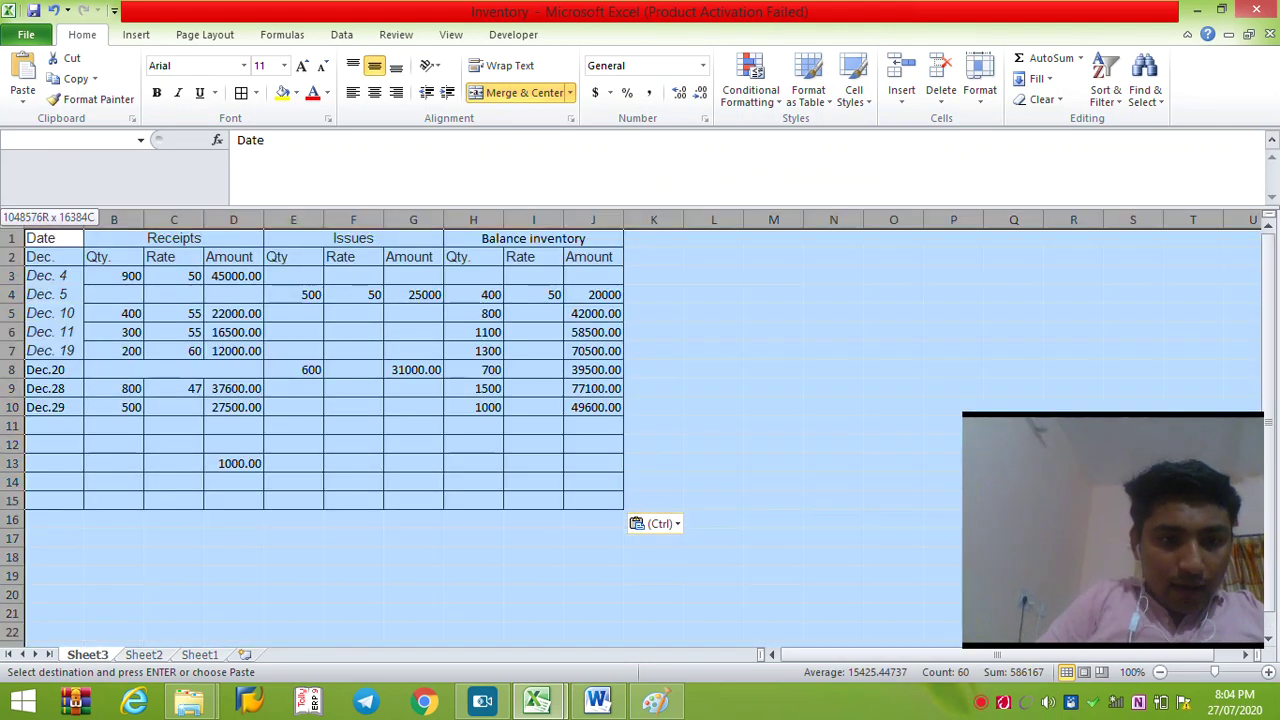
pyautogui.click(451, 34)
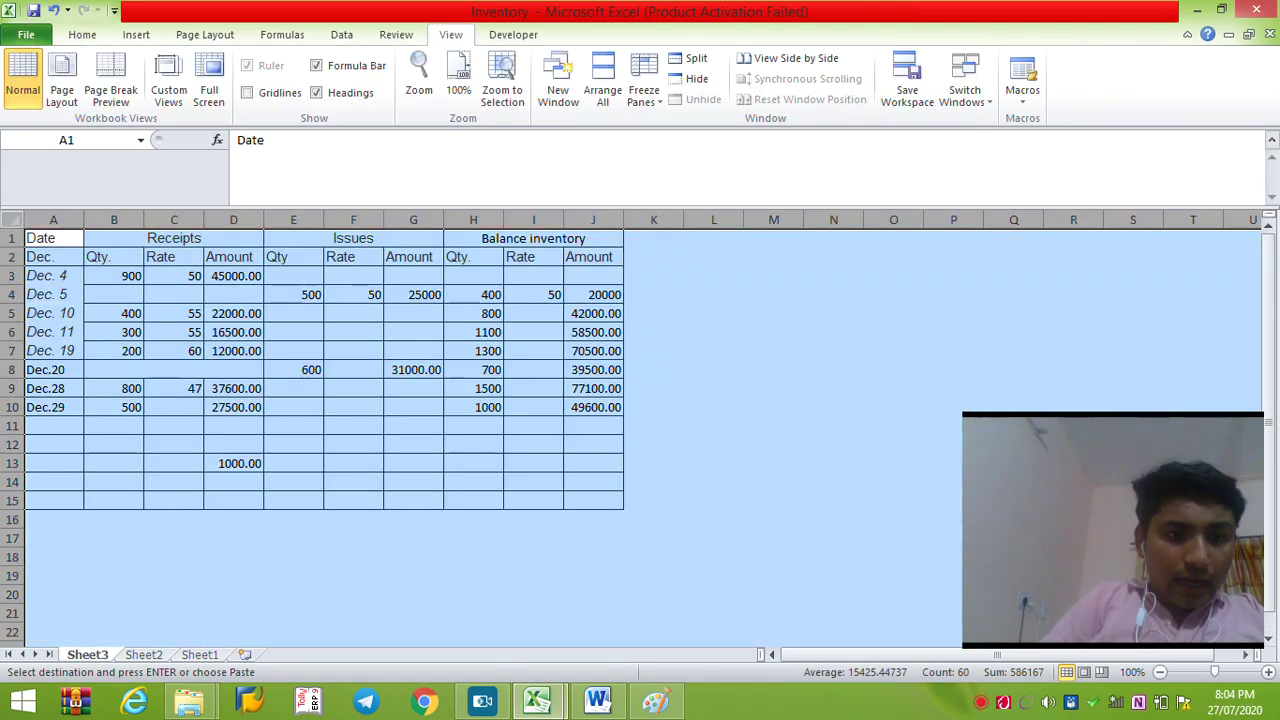
pyautogui.click(174, 238)
pyautogui.moveTo(53, 238); pyautogui.dragTo(443, 245)
pyautogui.click(82, 257)
pyautogui.click(82, 294)
pyautogui.click(82, 336)
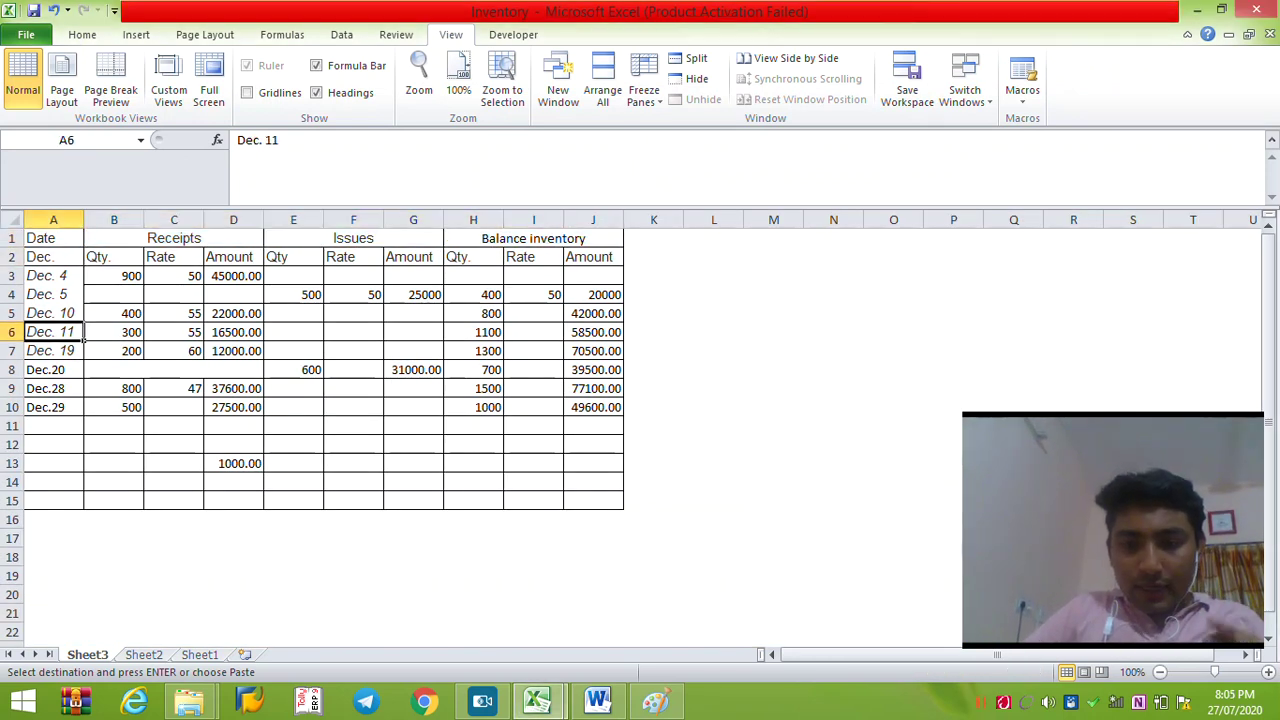
# - Highlight the Dec. 4 and Dec. 5 entries in B3:J4 with a yellow fill
pyautogui.moveTo(95, 276); pyautogui.dragTo(624, 300)
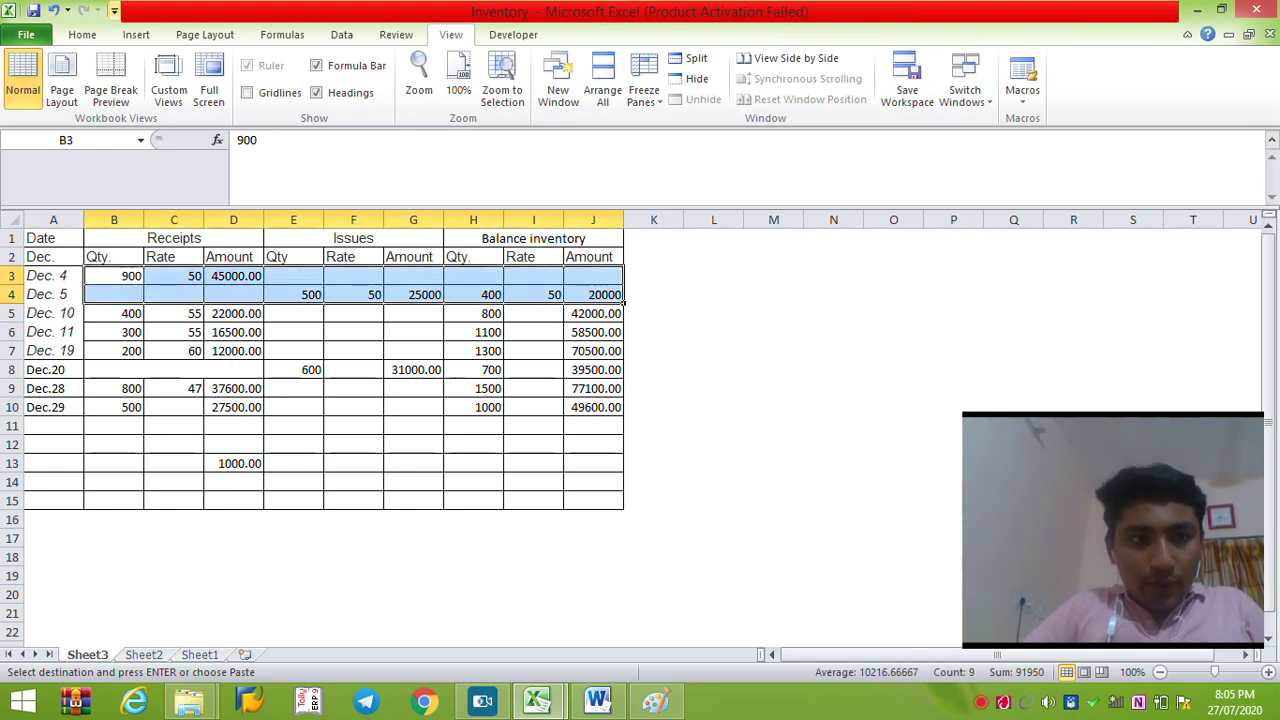
pyautogui.click(82, 34)
pyautogui.click(283, 92)
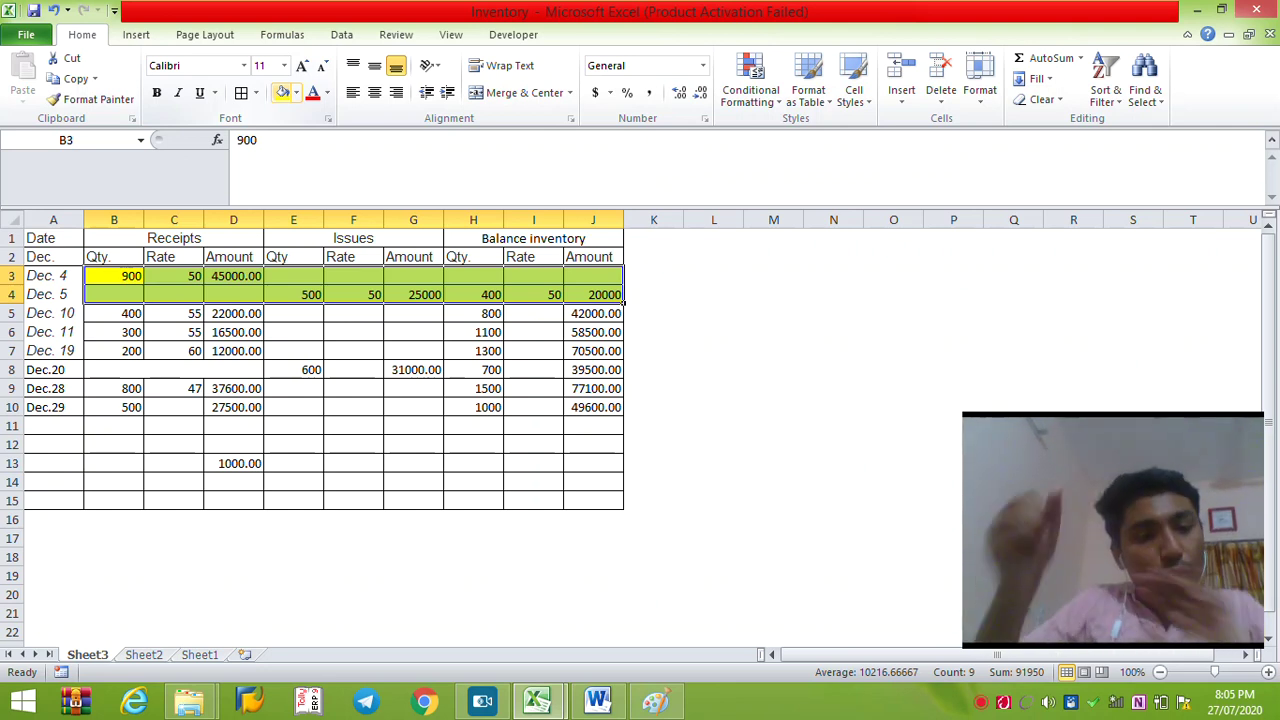
# - Examine the highlighted Dec. 4 and Dec. 5 entries against the receipts listed below them in the copied ledger
pyautogui.press('Down')
pyautogui.press('Down')
pyautogui.press('Down')
pyautogui.press('Down')
pyautogui.press('Up')
pyautogui.press('Up')
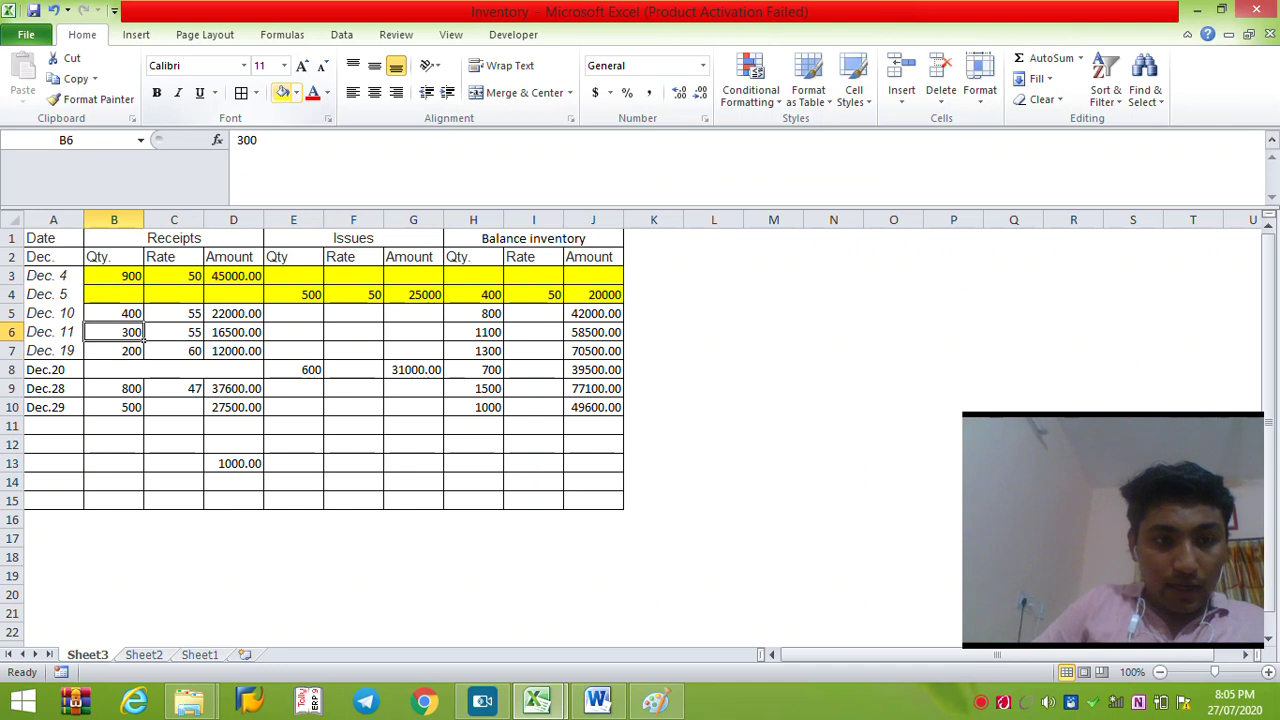
pyautogui.press('Right')
pyautogui.press('Right')
pyautogui.press('Up')
pyautogui.press('Left')
pyautogui.press('Up')
pyautogui.press('Left')
pyautogui.hotkey('shift', 'Down')
pyautogui.moveTo(140, 299); pyautogui.dragTo(622, 300)
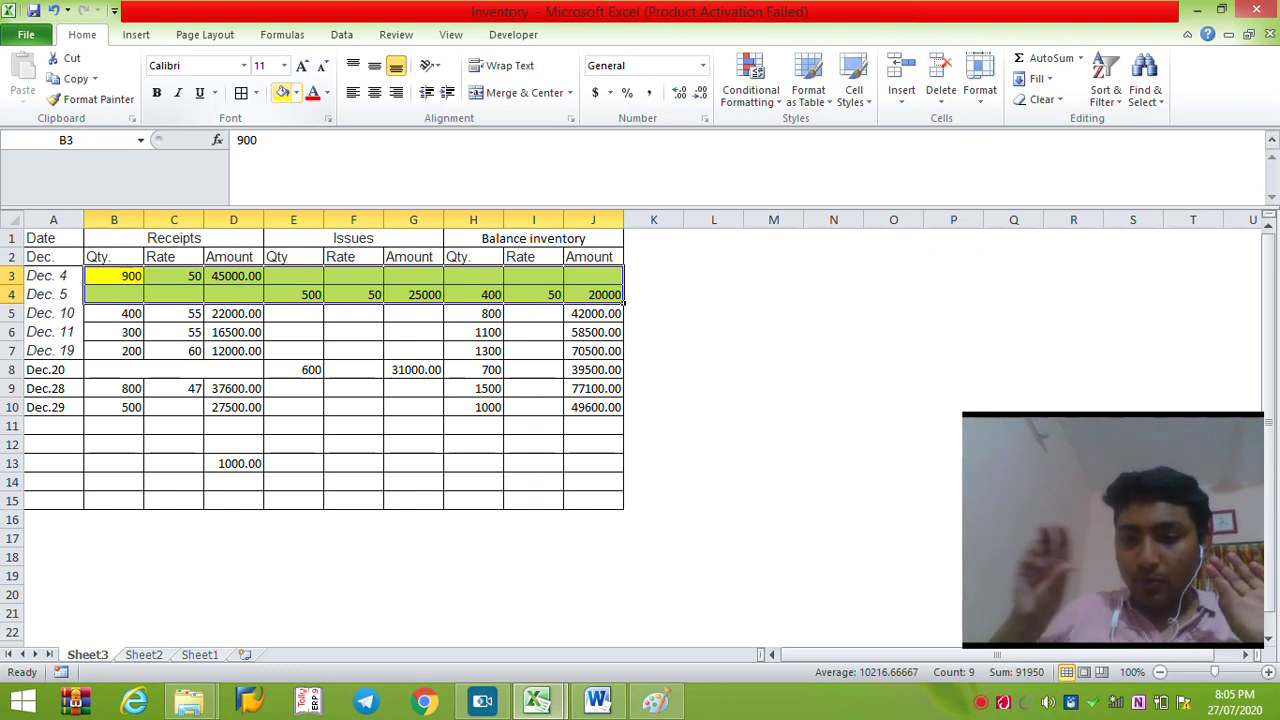
pyautogui.press('Down')
pyautogui.press('Down')
pyautogui.press('Down')
pyautogui.press('Down')
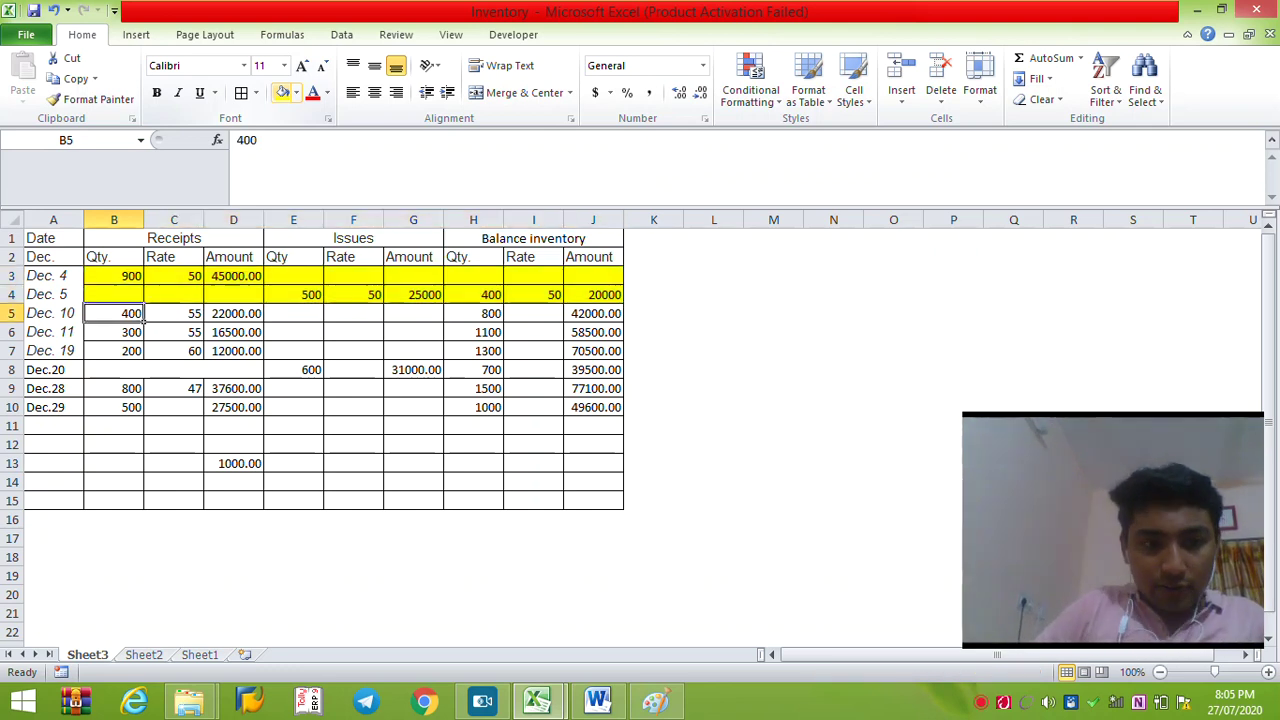
# - Recost the Dec. 20 issue of 600 units in G8 from the newest receipts first, =D7+D6+D5/B5*100
pyautogui.press('Right')
pyautogui.press('Right')
pyautogui.press('Right')
pyautogui.press('Right')
pyautogui.press('Down')
pyautogui.press('Left')
pyautogui.press('Right')
pyautogui.press('Right')
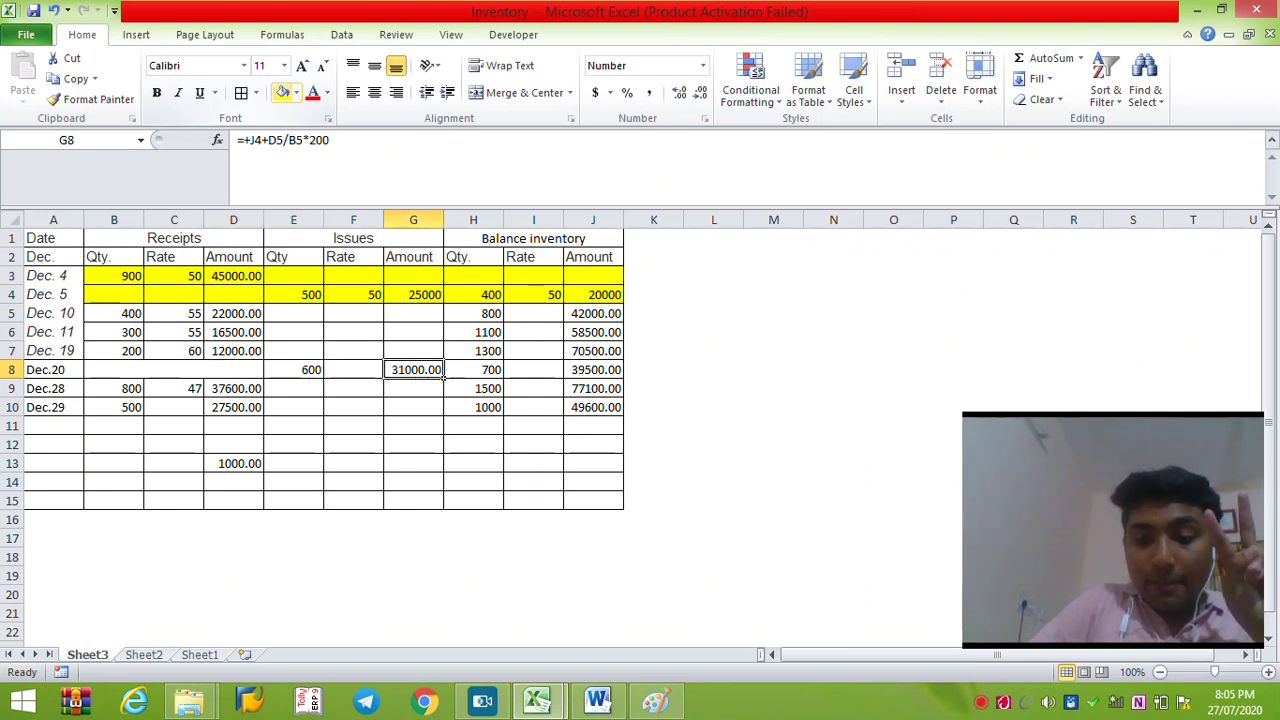
pyautogui.write('=')
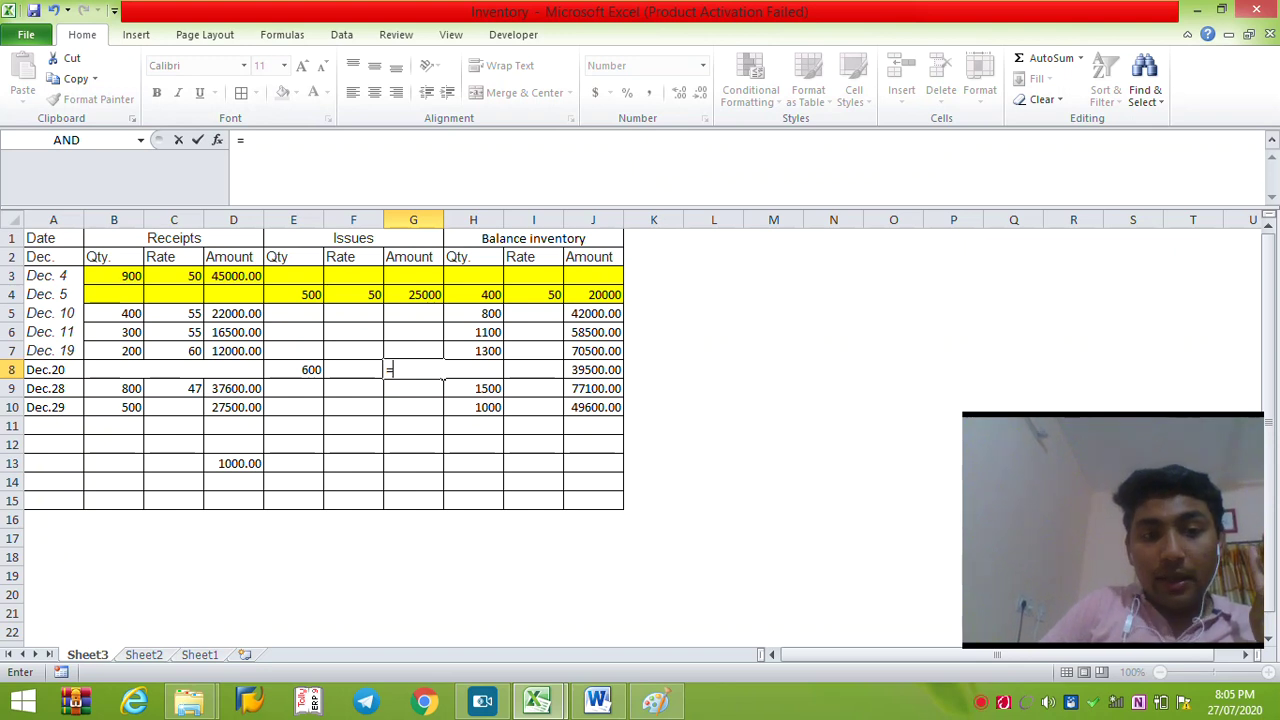
pyautogui.click(233, 350)
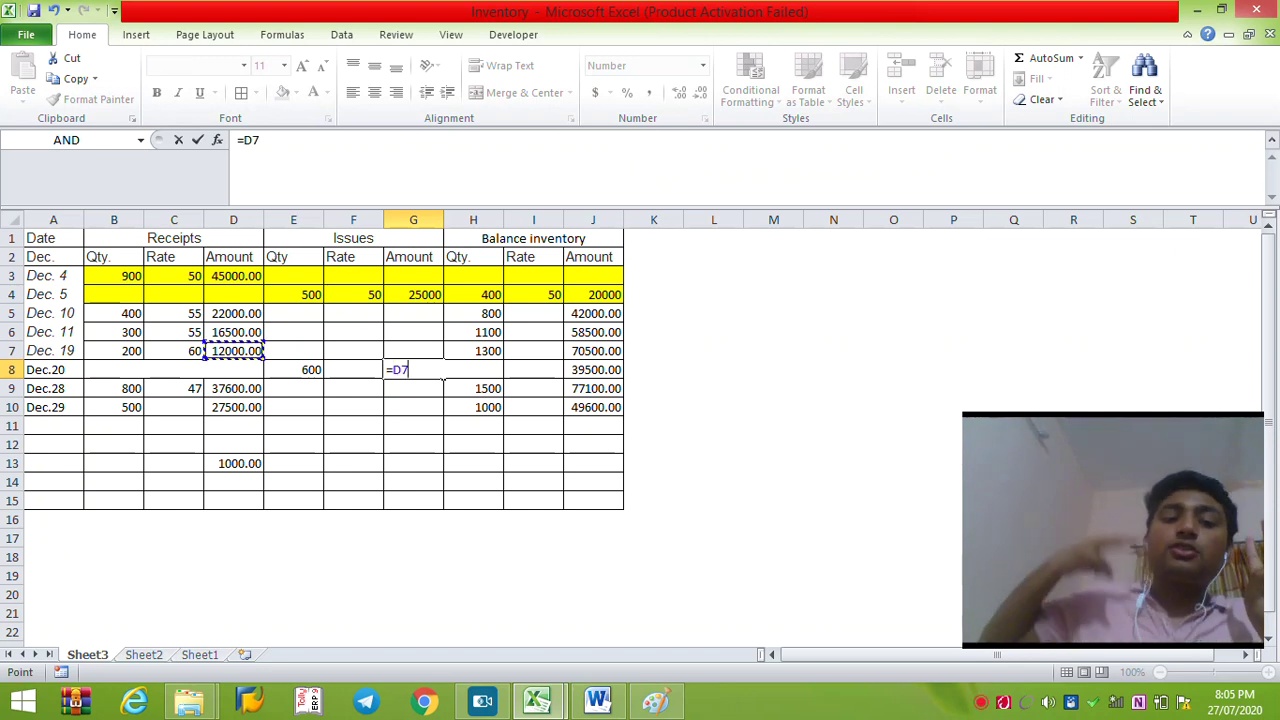
pyautogui.write('+')
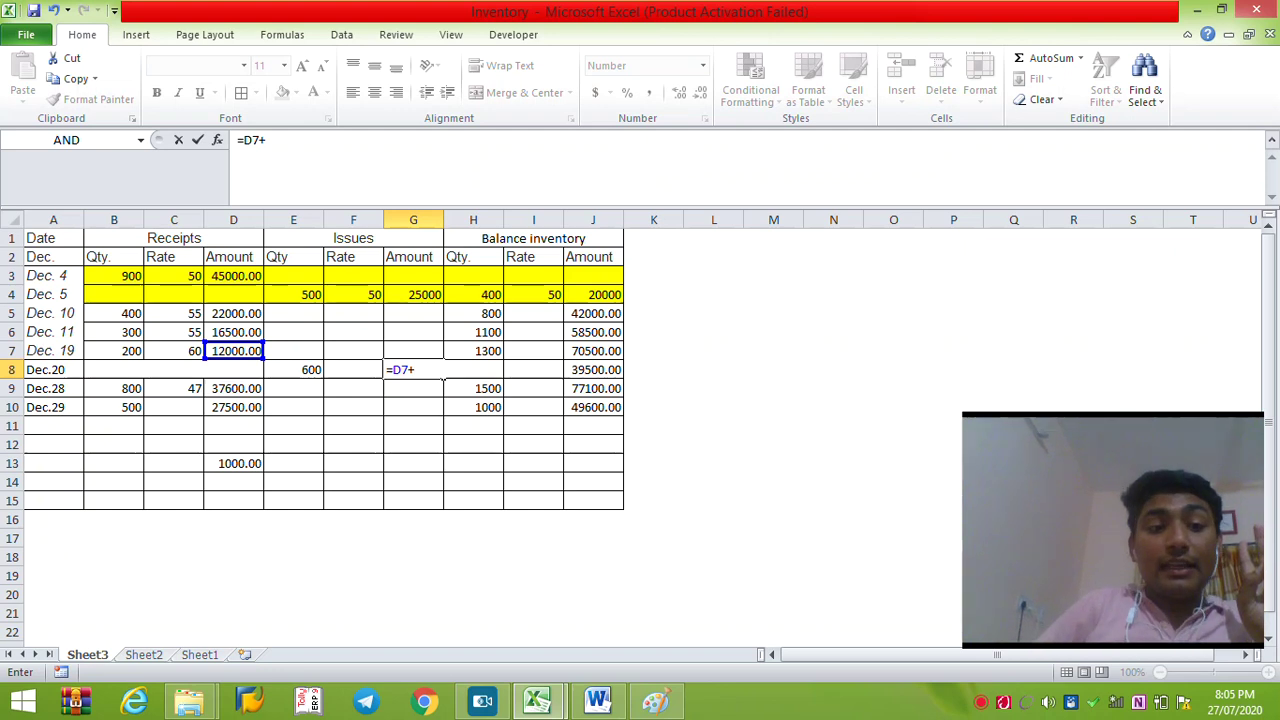
pyautogui.click(233, 332)
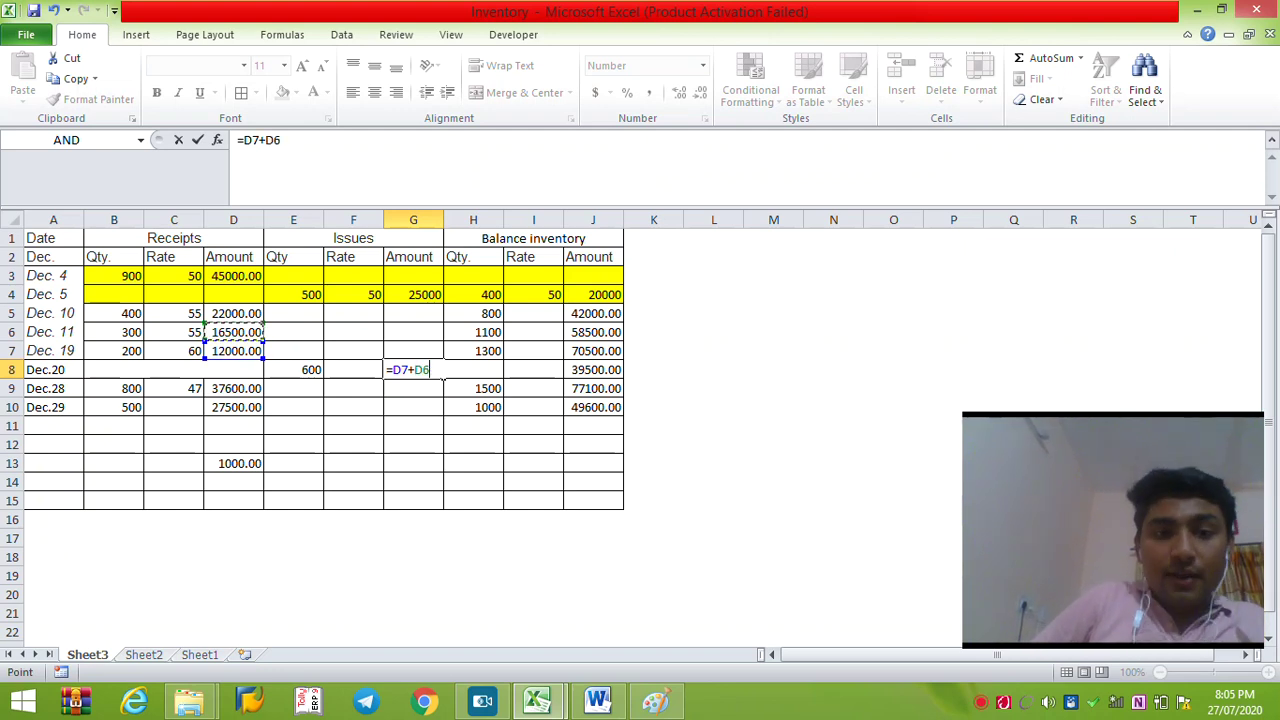
pyautogui.write('+')
pyautogui.click(233, 313)
pyautogui.write('/')
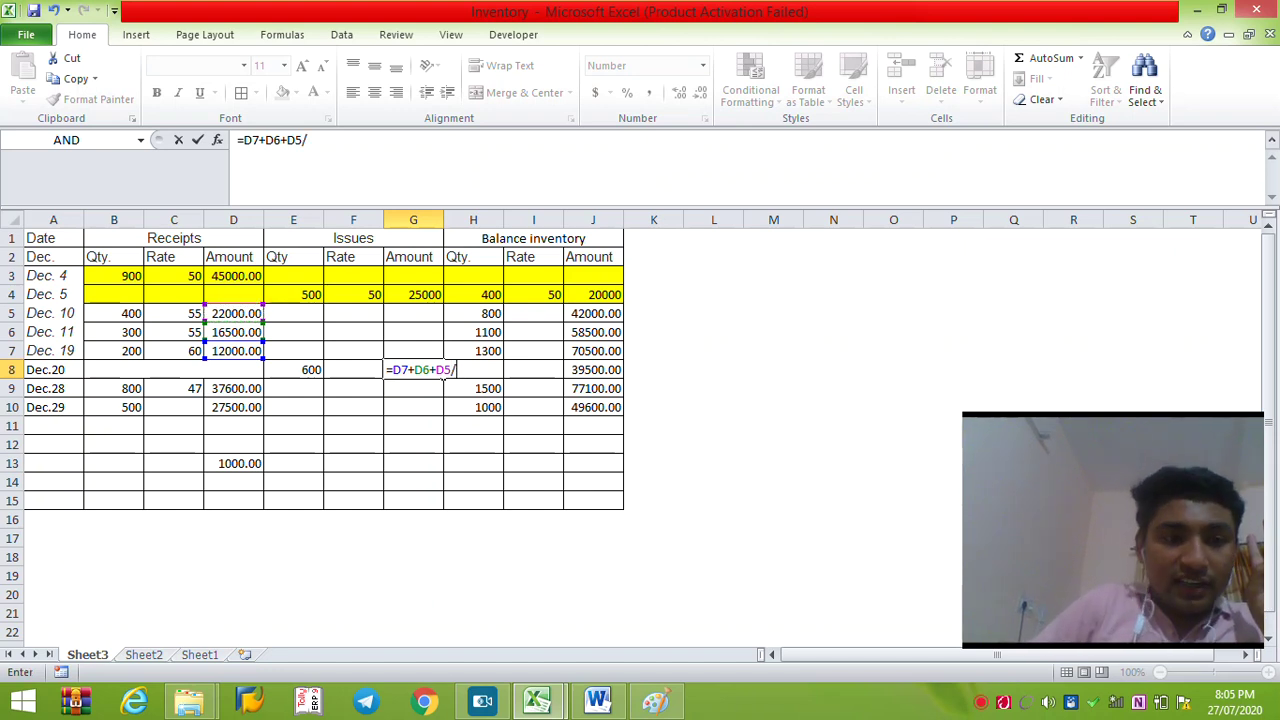
pyautogui.click(113, 313)
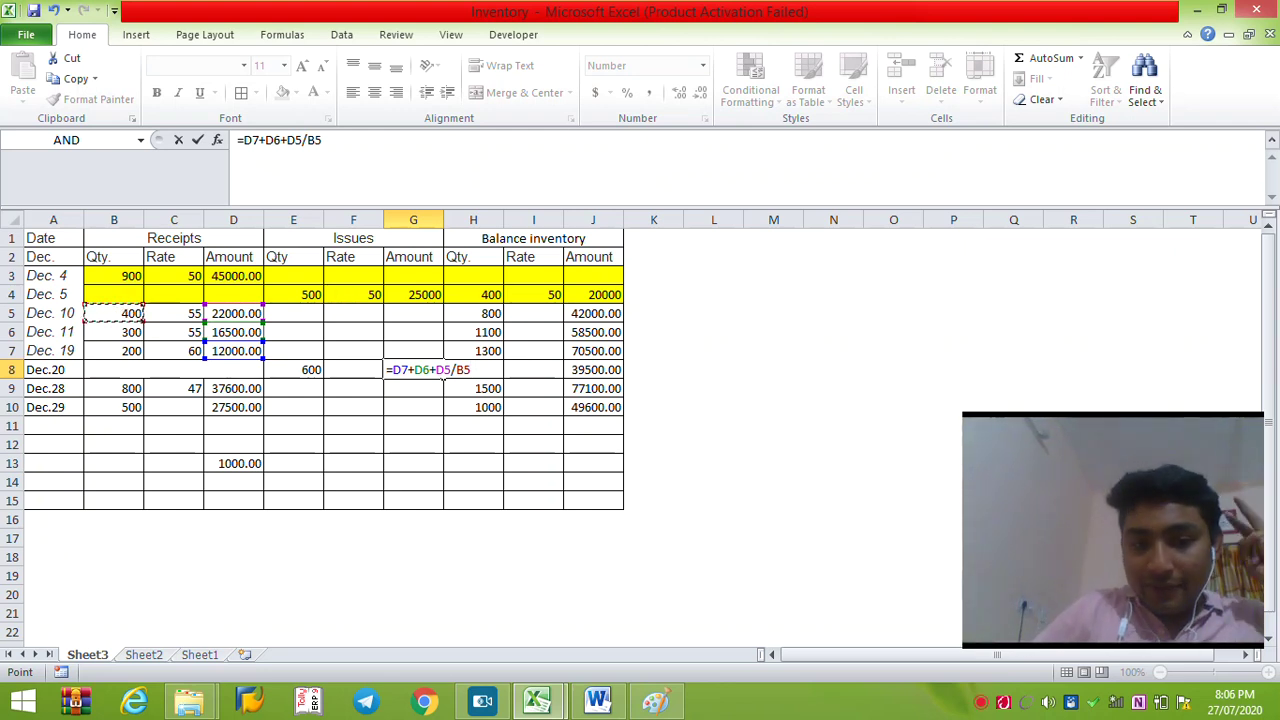
pyautogui.write('*100')
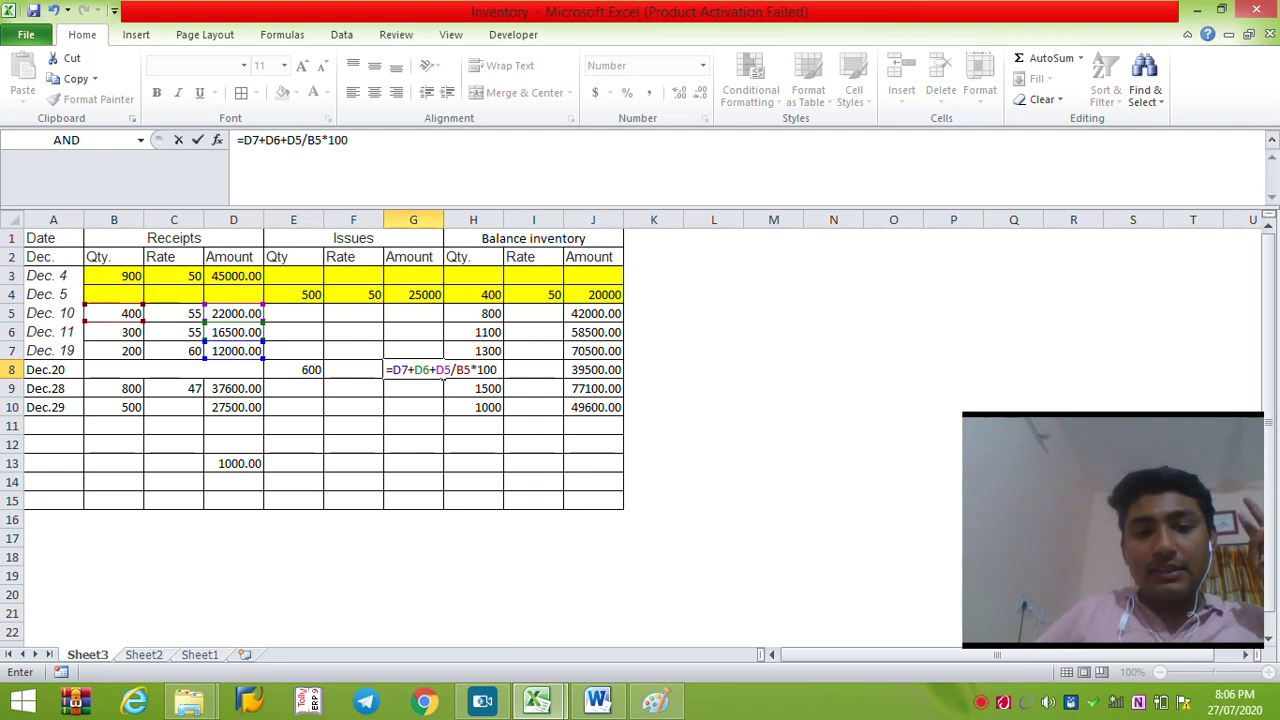
pyautogui.press('Return')
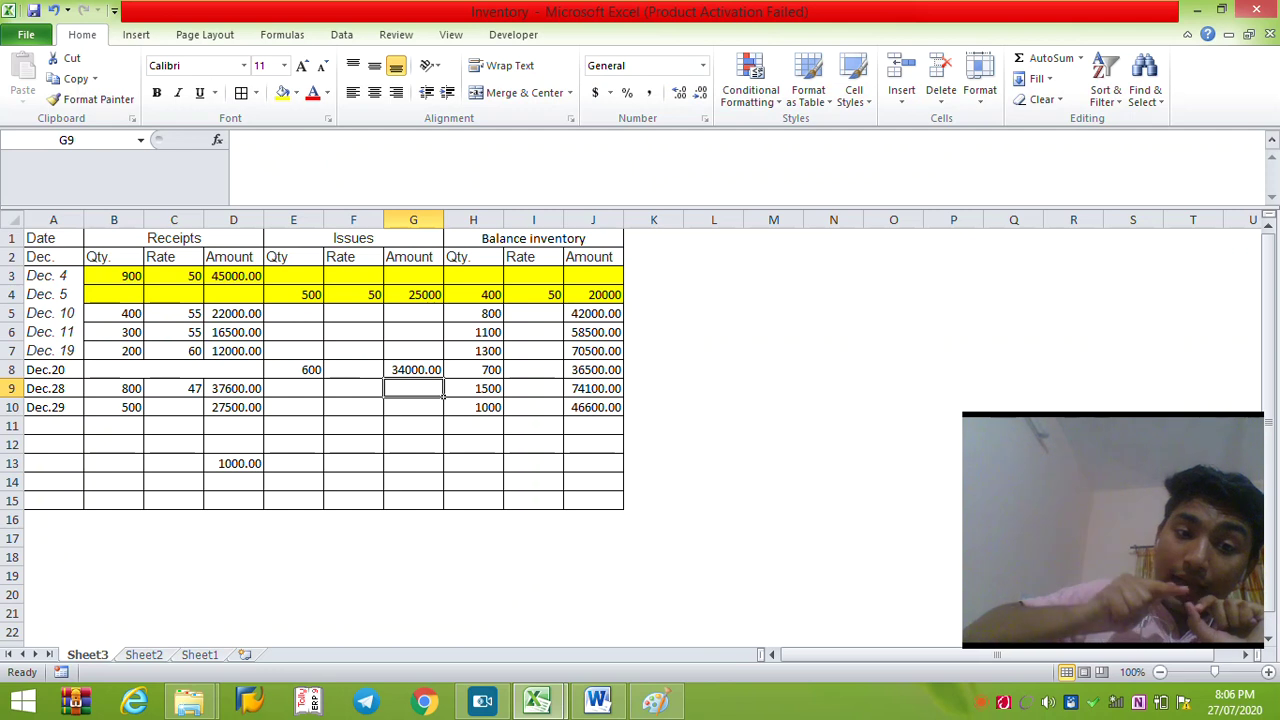
# - Check the formulas behind the Dec. 20 issue amount in G8 and the balance amount in J8
pyautogui.press('Up')
pyautogui.press('F2')
pyautogui.press('Escape')
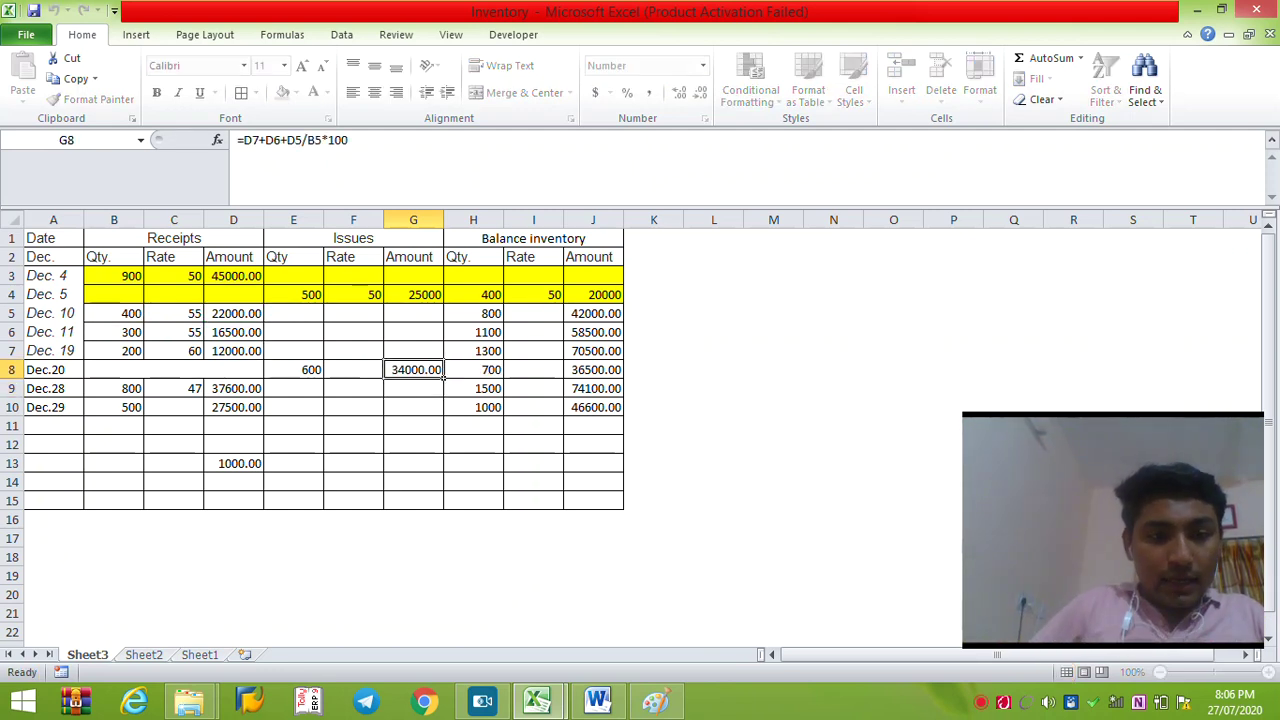
pyautogui.press('F2')
pyautogui.press('Escape')
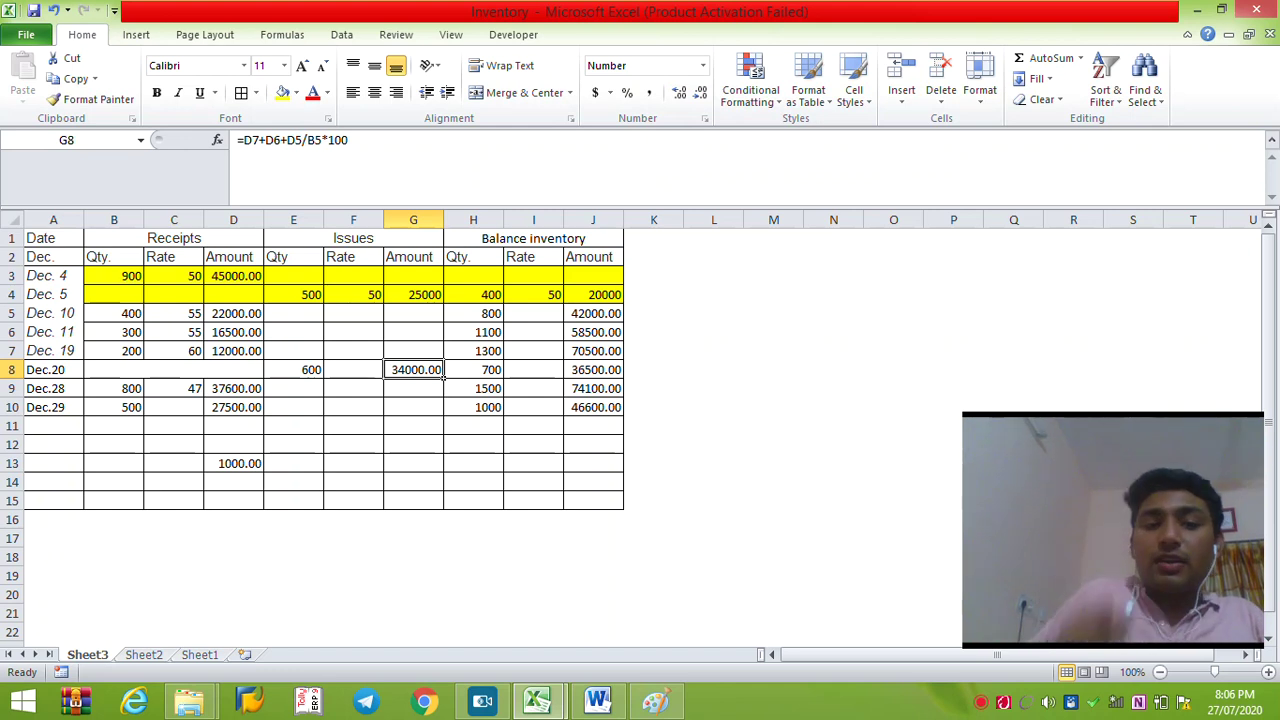
pyautogui.press('Right')
pyautogui.press('Right')
pyautogui.press('Right')
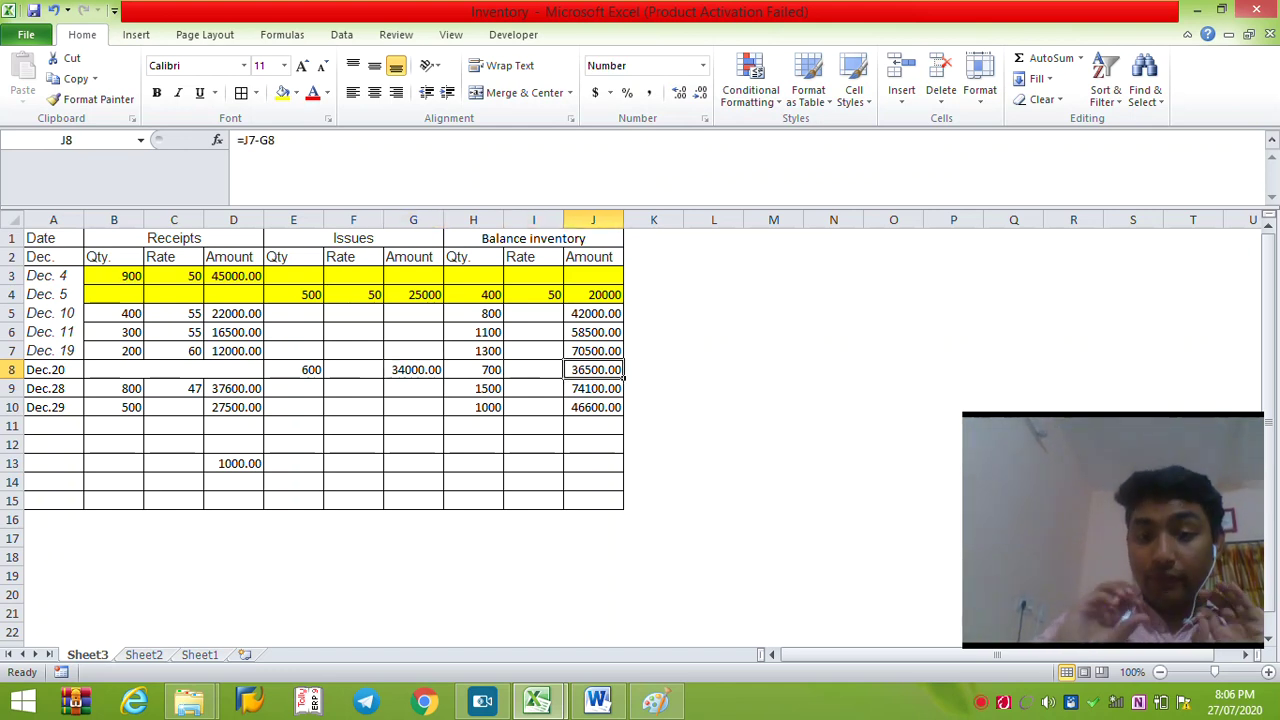
pyautogui.press('F2')
pyautogui.press('Escape')
pyautogui.press('F2')
pyautogui.press('Escape')
pyautogui.press('F2')
pyautogui.press('Escape')
# - Re-enter the Dec. 28 balance amount formula in J9 as =J8+D9
pyautogui.press('Left')
pyautogui.press('Left')
pyautogui.press('Left')
pyautogui.press('Left')
pyautogui.press('Left')
pyautogui.press('Left')
pyautogui.press('Left')
pyautogui.press('Down')
pyautogui.press('Right')
pyautogui.press('Right')
pyautogui.press('Right')
pyautogui.press('Right')
pyautogui.press('Right')
pyautogui.press('Right')
pyautogui.press('Right')
pyautogui.write('=J8+D9')
# - Recost the Dec. 29 issue of 500 units in D10 from the newest receipt, =D9/B9*500
pyautogui.press('Left')
pyautogui.press('Left')
pyautogui.press('Left')
pyautogui.press('Left')
pyautogui.press('Left')
pyautogui.press('Left')
pyautogui.press('Down')
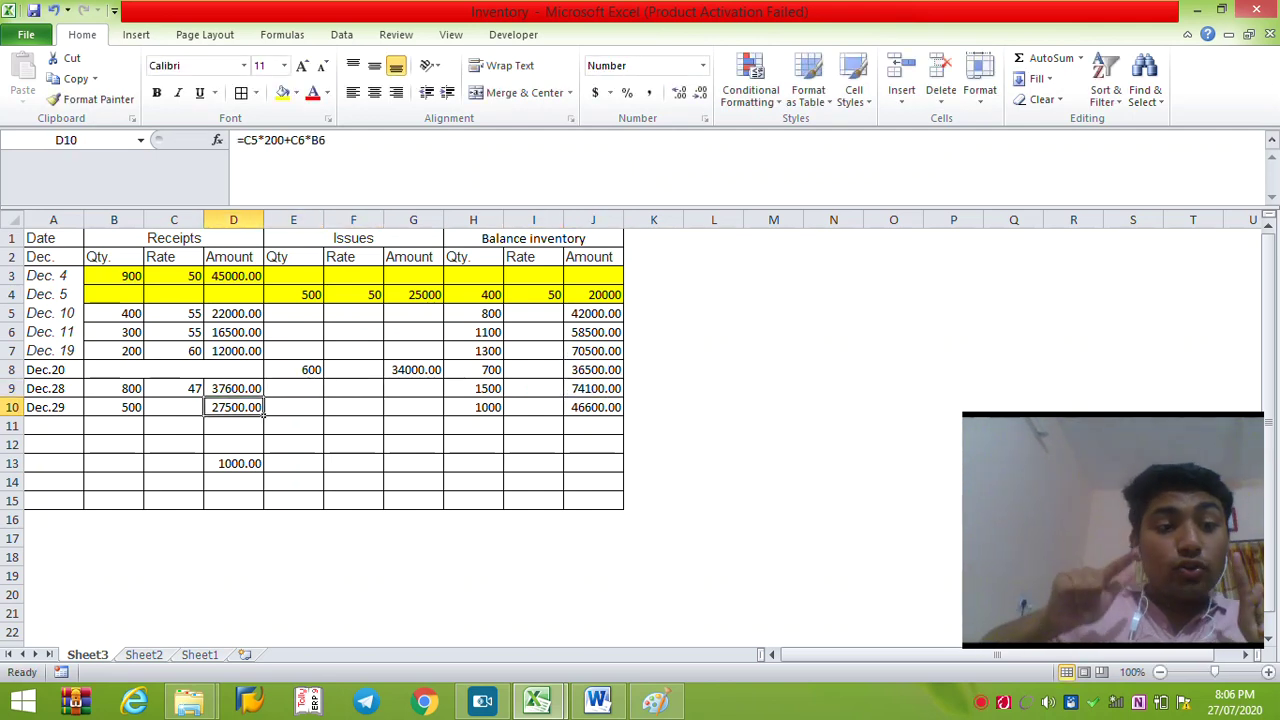
pyautogui.write('=')
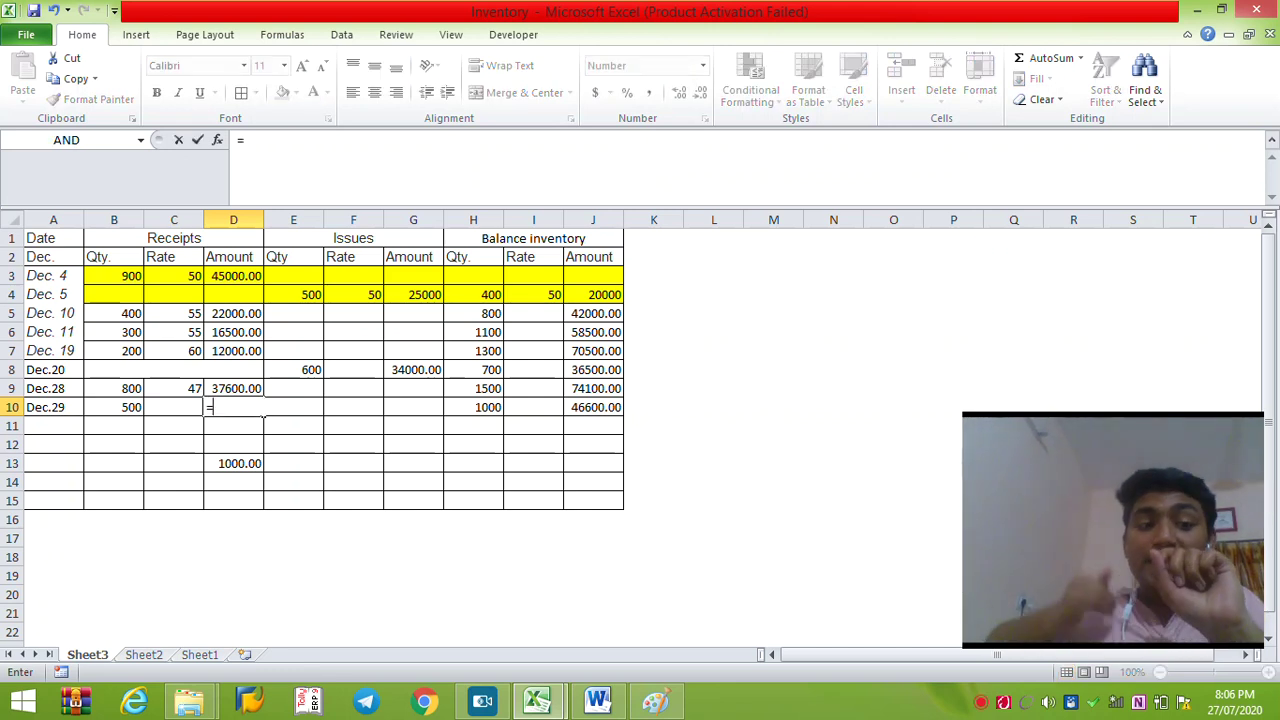
pyautogui.press('Up')
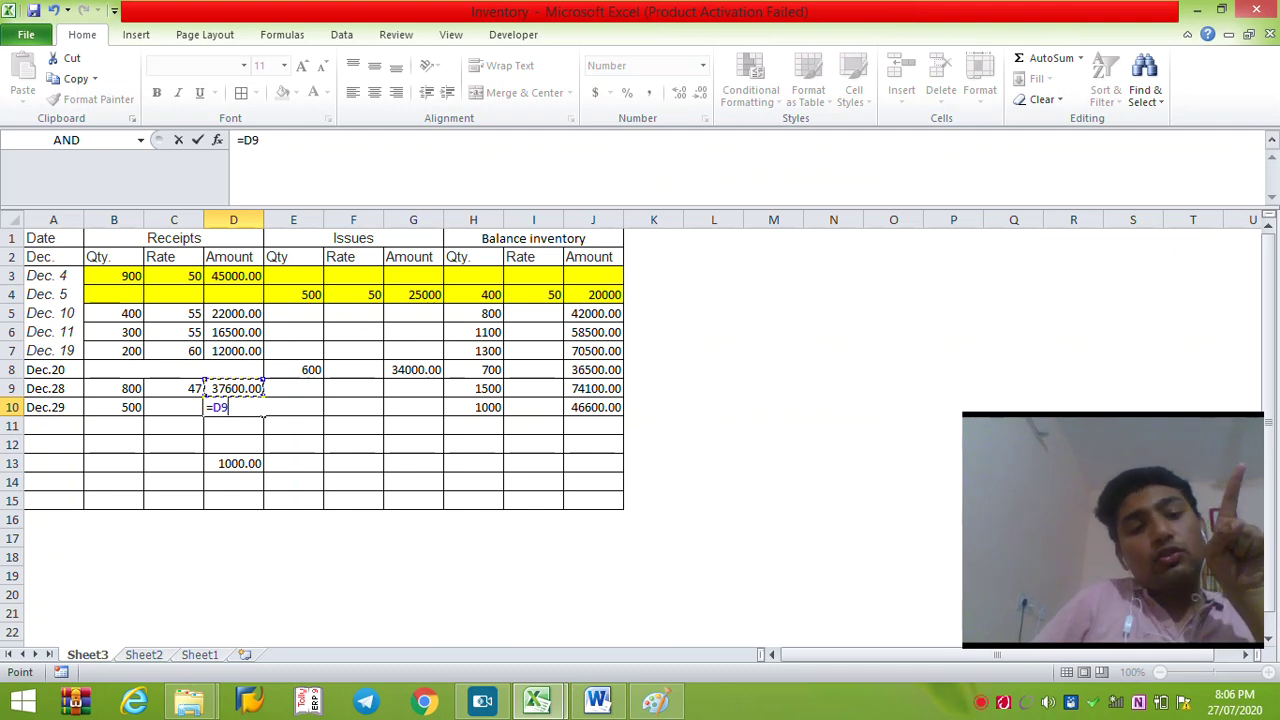
pyautogui.write('/')
pyautogui.press('Left')
pyautogui.press('Up')
pyautogui.press('Left')
pyautogui.write('*500')
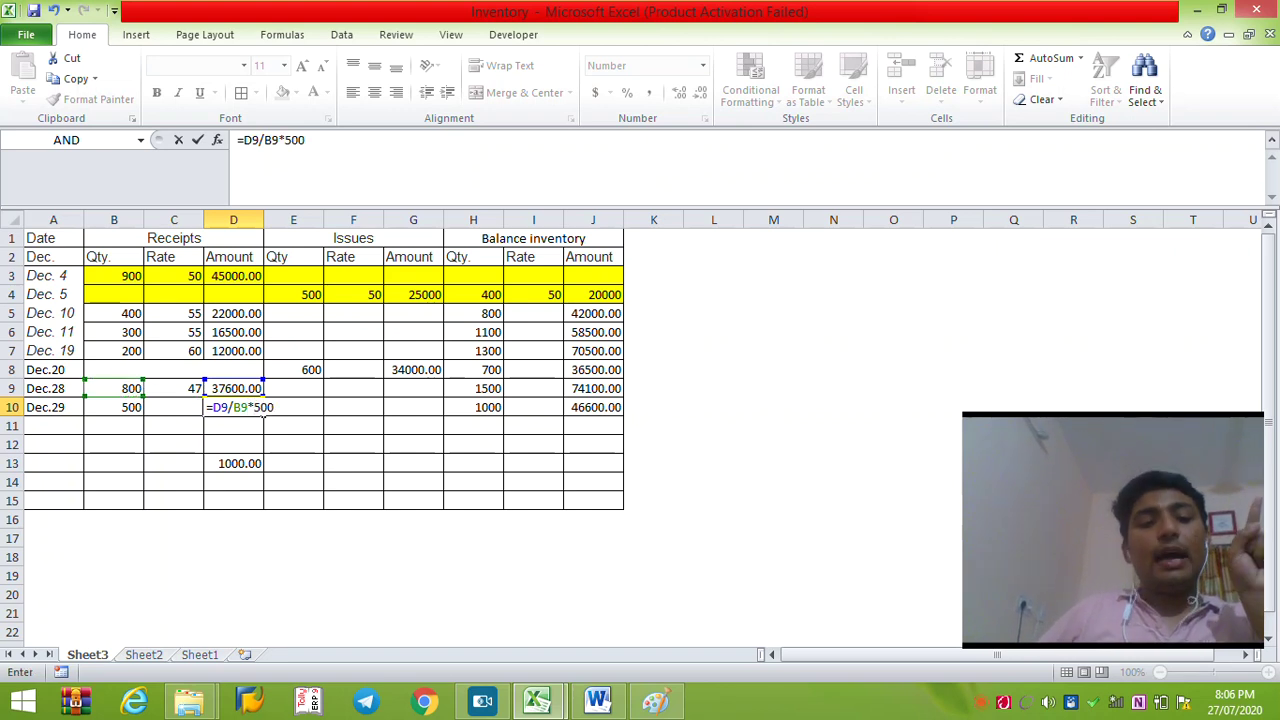
pyautogui.press('Return')
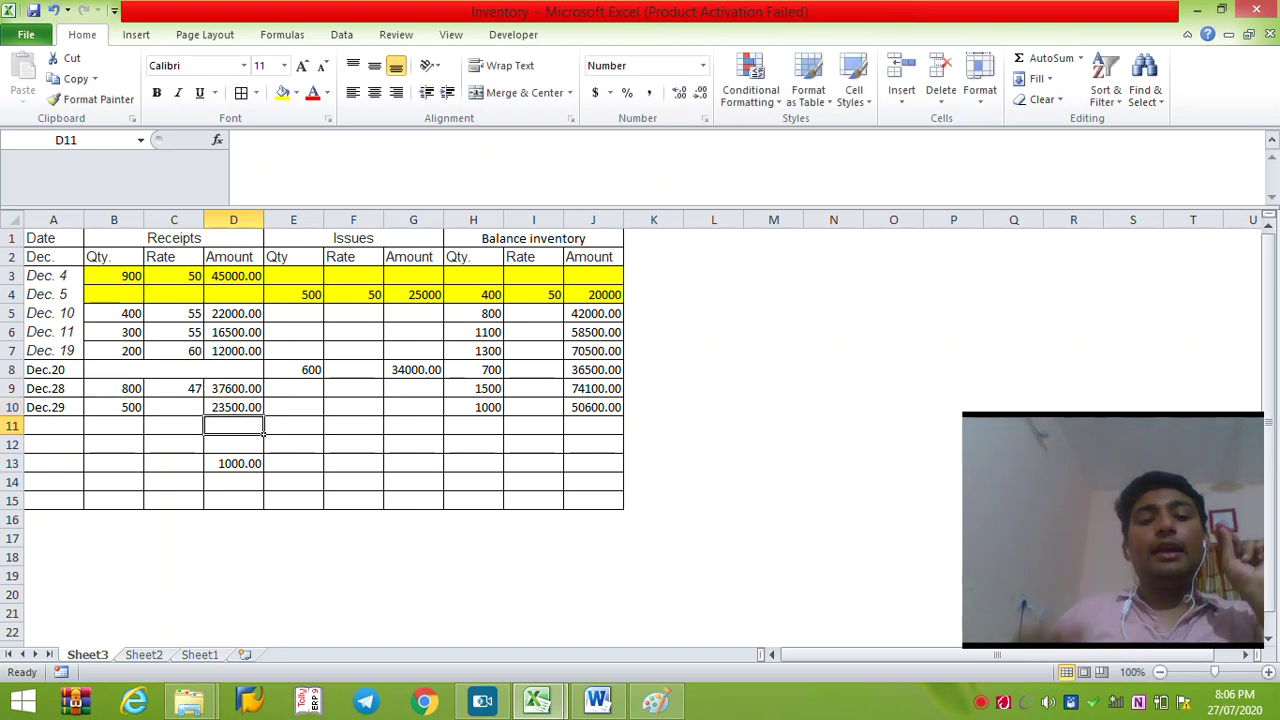
# - Switch to the Word document and compare its LIFO solution table and closing inventory with the worksheet's Dec. 29 balance
pyautogui.press('Up')
pyautogui.press('Right')
pyautogui.press('Right')
pyautogui.press('Right')
pyautogui.press('Right')
pyautogui.press('Right')
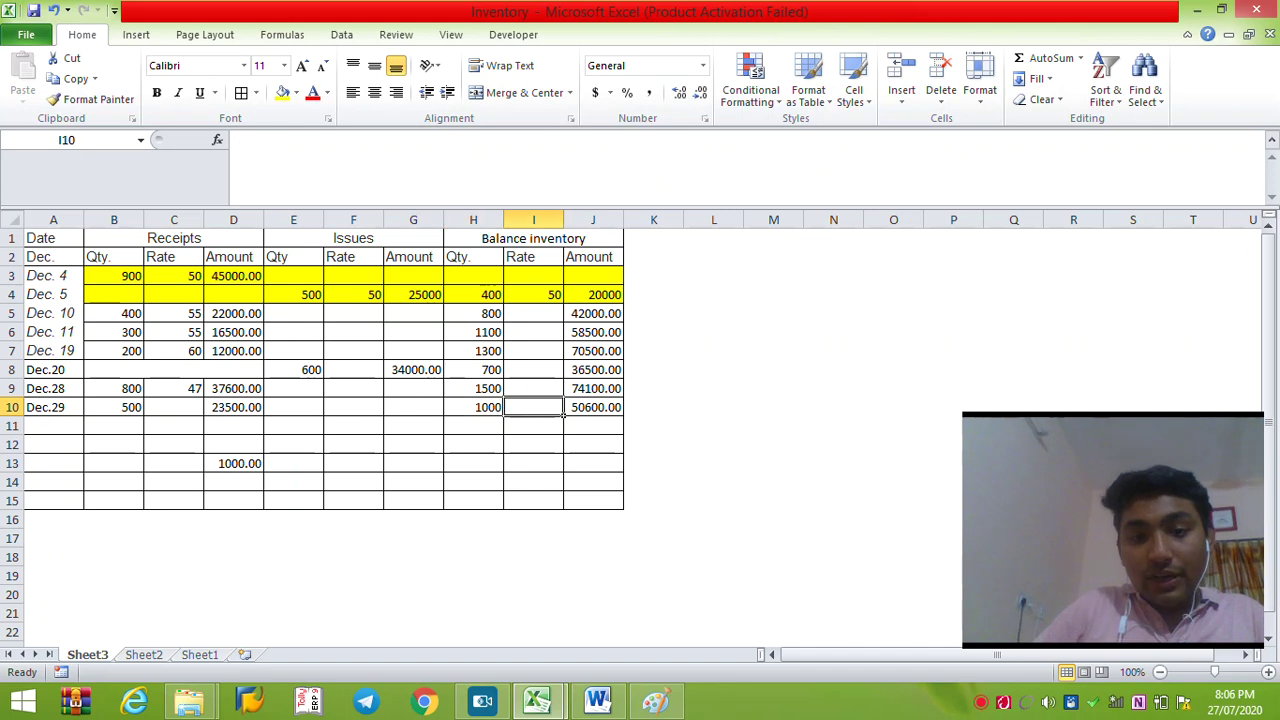
pyautogui.hotkey('alt', 'Tab')
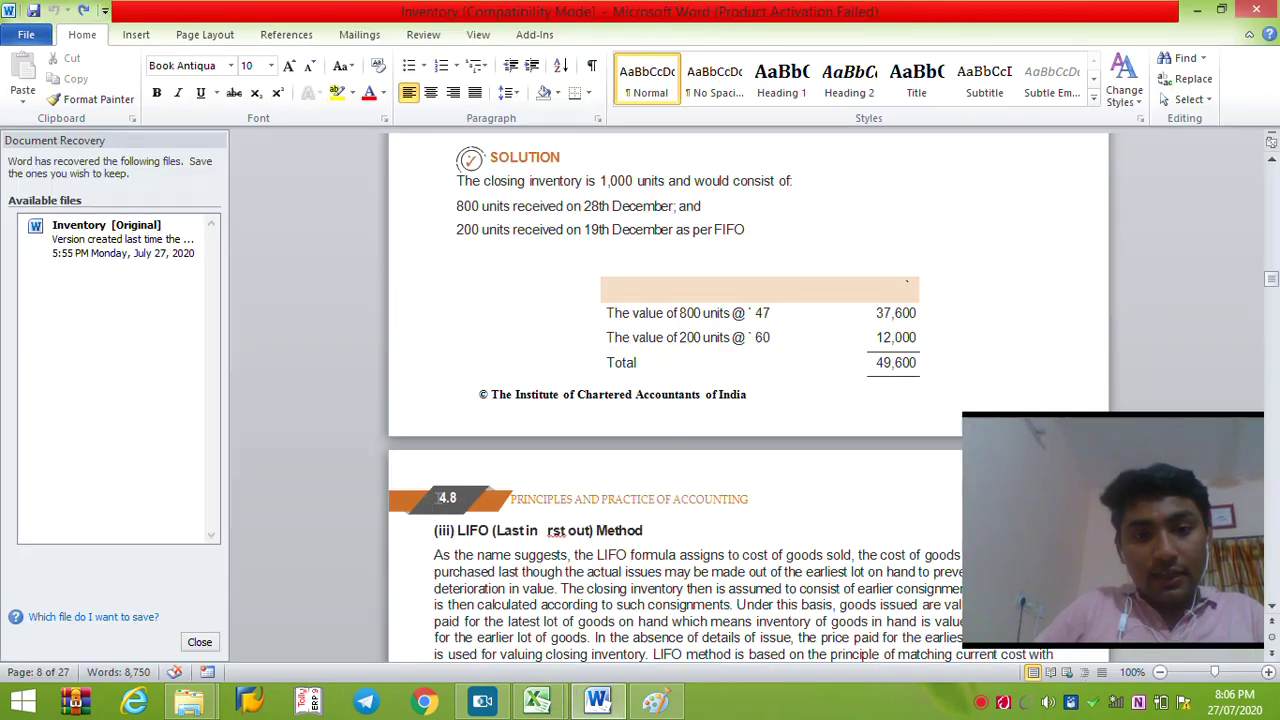
pyautogui.press('pagedown')
pyautogui.press('pagedown')
pyautogui.press('pagedown')
pyautogui.press('pagedown')
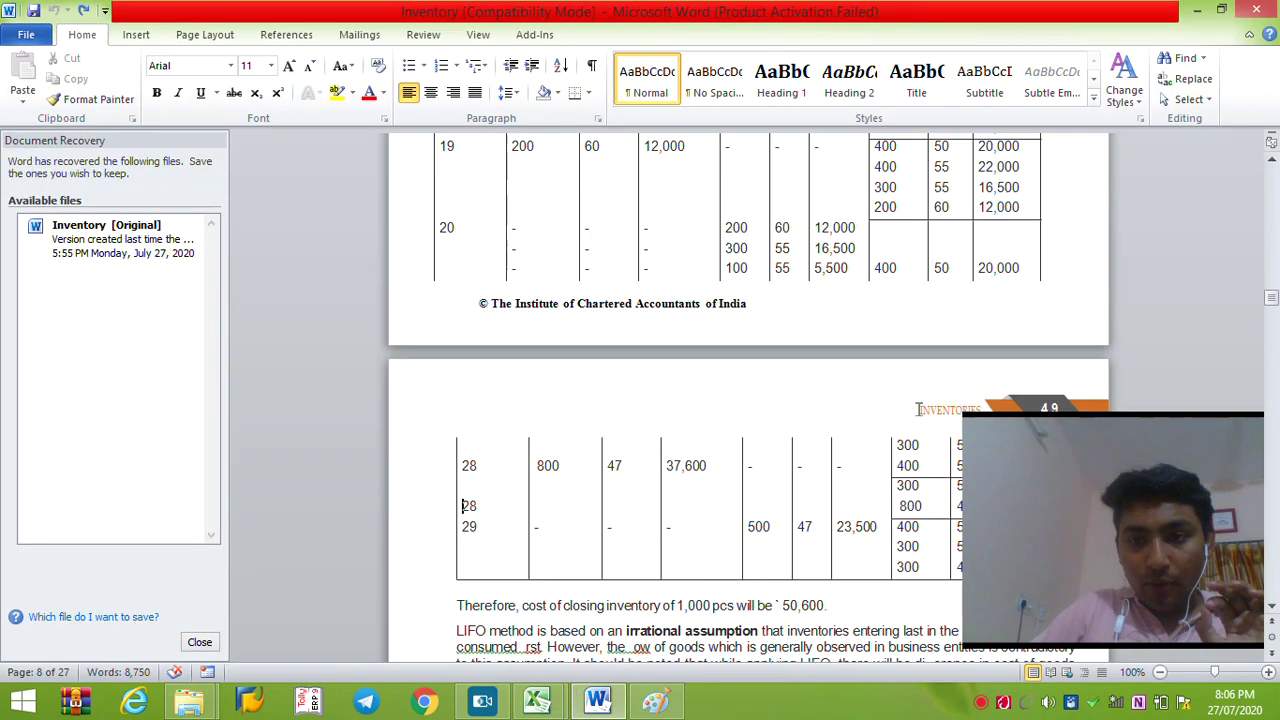
pyautogui.press('Up')
pyautogui.press('Up')
pyautogui.press('Up')
pyautogui.press('Up')
pyautogui.press('Up')
pyautogui.press('Up')
pyautogui.press('Up')
pyautogui.press('Up')
pyautogui.press('Up')
pyautogui.press('Up')
pyautogui.press('Up')
pyautogui.press('Up')
pyautogui.press('Up')
pyautogui.press('Up')
pyautogui.press('Up')
pyautogui.press('Up')
pyautogui.press('Up')
pyautogui.press('Up')
pyautogui.press('Up')
pyautogui.press('Up')
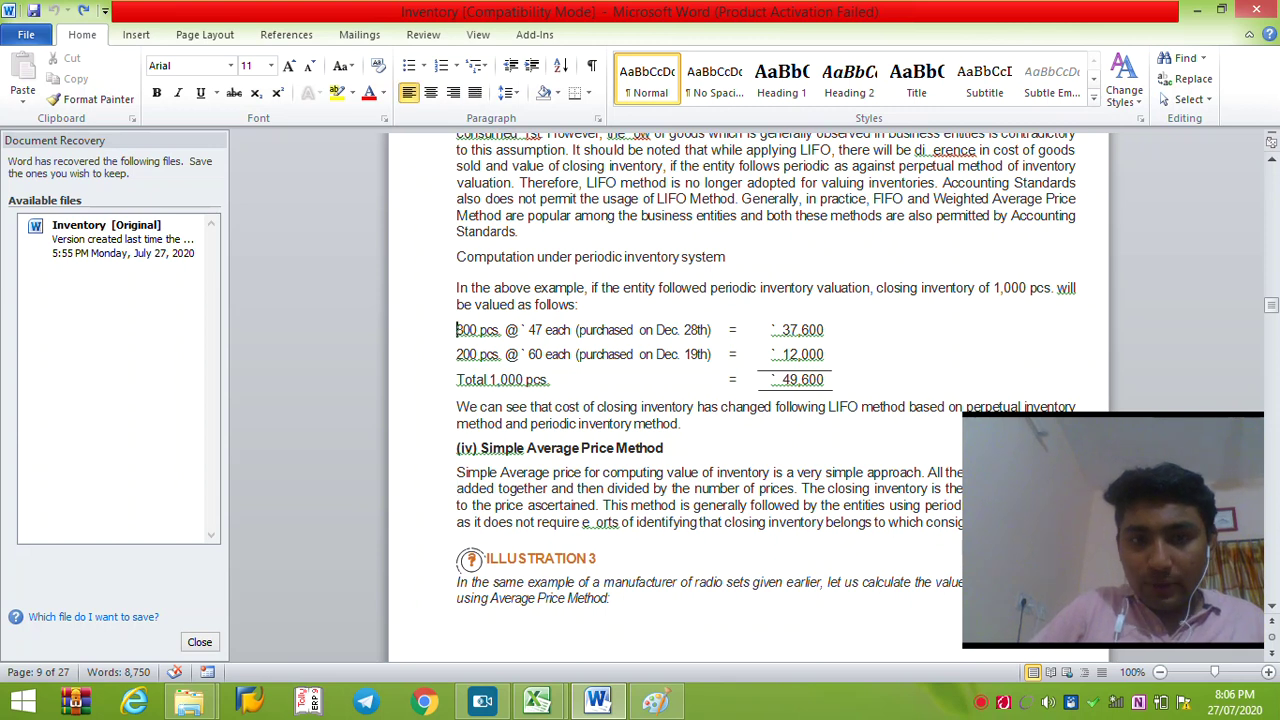
pyautogui.press('Up')
pyautogui.press('Up')
pyautogui.press('Up')
pyautogui.press('Up')
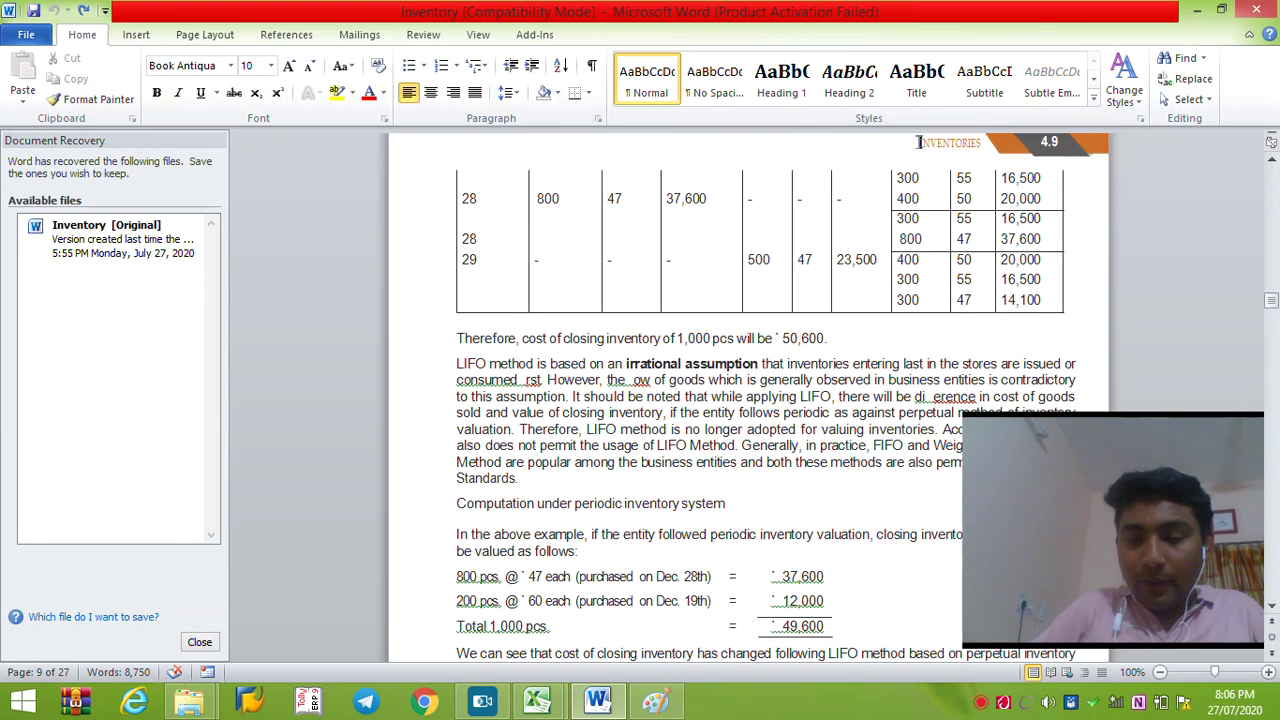
# - Bring the Dec. 29 balance amount of 20,000 from the Word LIFO table into cell G16 of the Excel worksheet
pyautogui.hotkey('shift', 'Right')
pyautogui.hotkey('shift', 'Right')
pyautogui.hotkey('shift', 'Right')
pyautogui.hotkey('shift', 'Right')
pyautogui.hotkey('shift', 'Right')
pyautogui.hotkey('shift', 'Right')
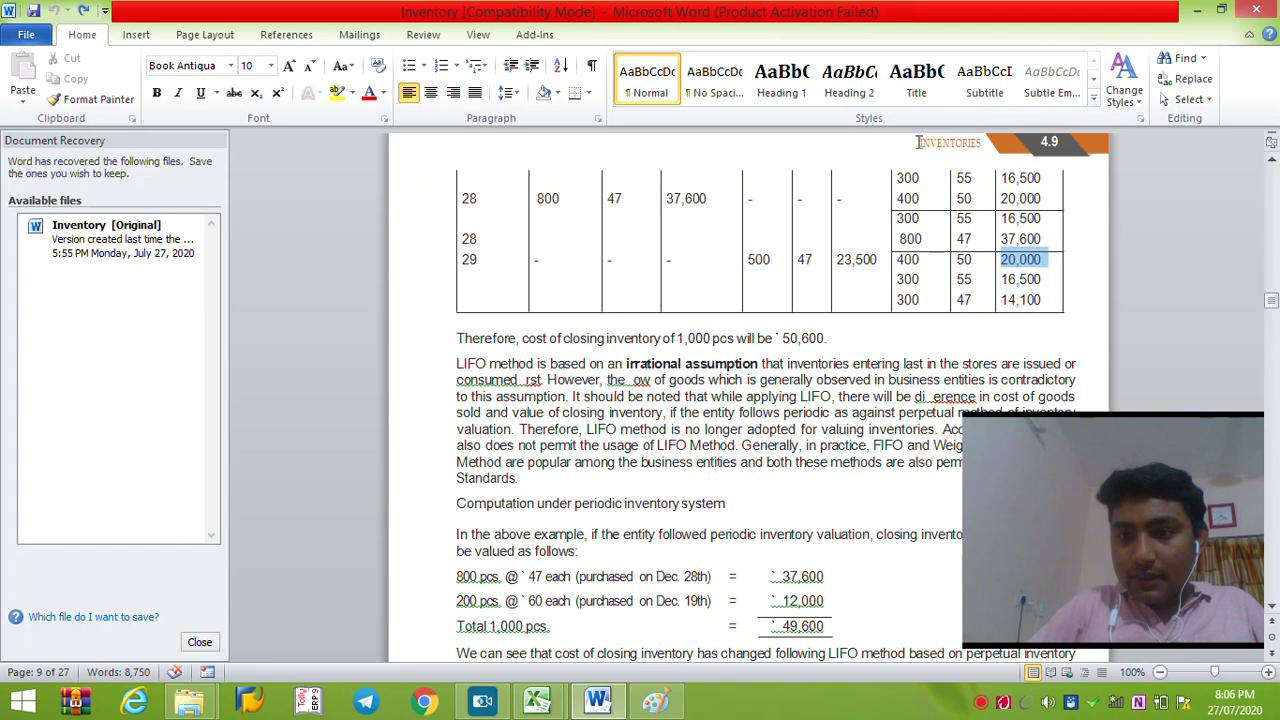
pyautogui.press('Left')
pyautogui.press('Left')
pyautogui.press('Down')
pyautogui.press('Down')
pyautogui.press('Down')
pyautogui.press('Down')
pyautogui.press('Down')
pyautogui.press('Down')
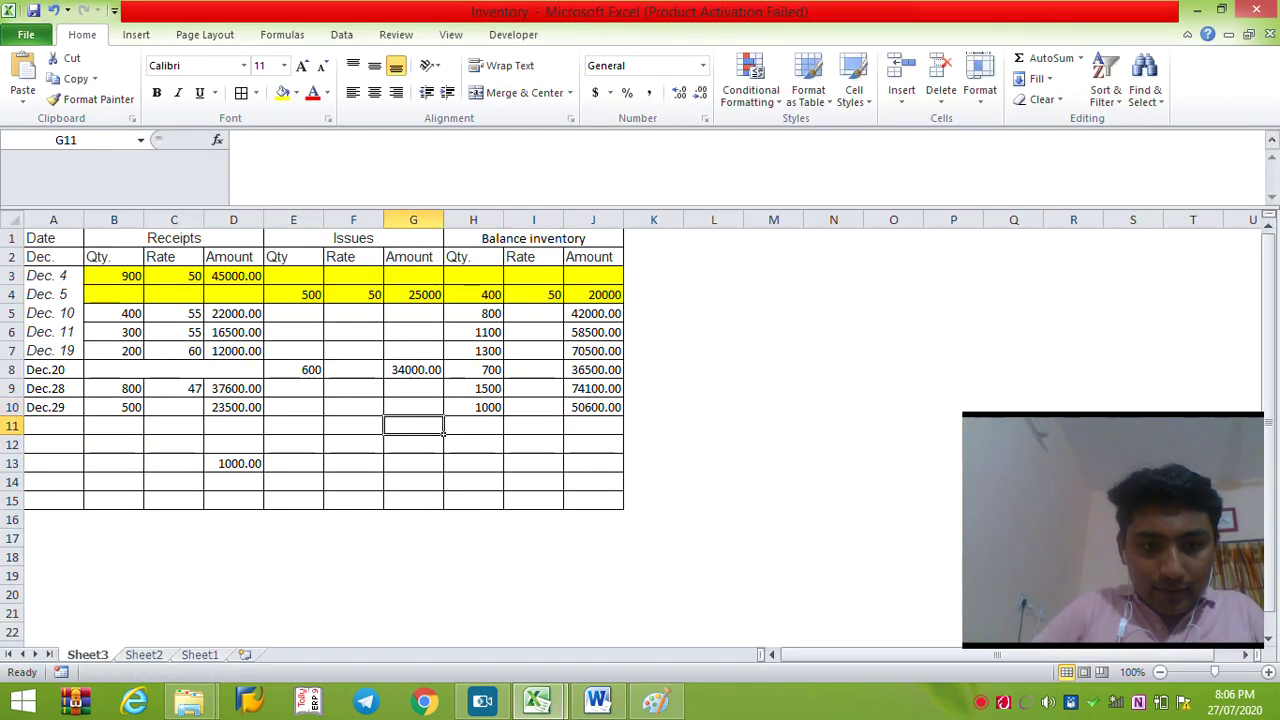
pyautogui.write('+20,000')
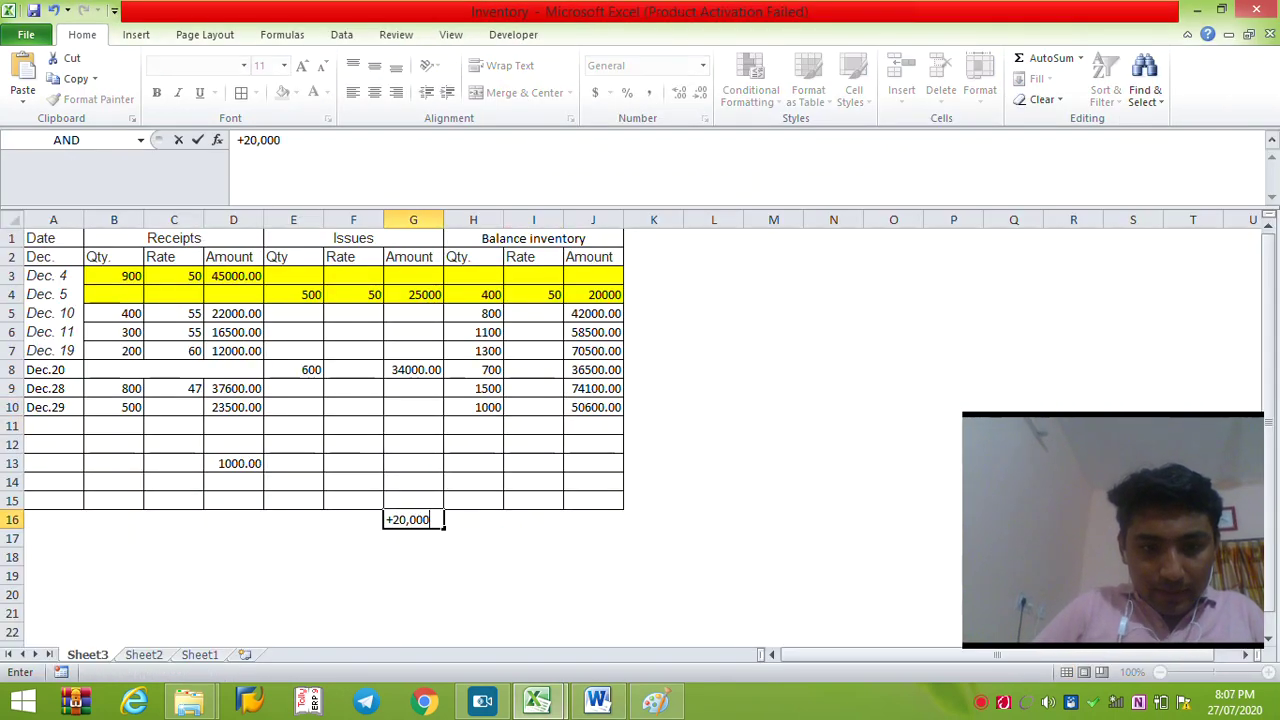
pyautogui.press('Return')
# - Enter the other two Dec. 29 balance amounts from the Word table in G17 as =16500+14100
pyautogui.hotkey('alt', 'Tab')
pyautogui.hotkey('alt', 'Tab')
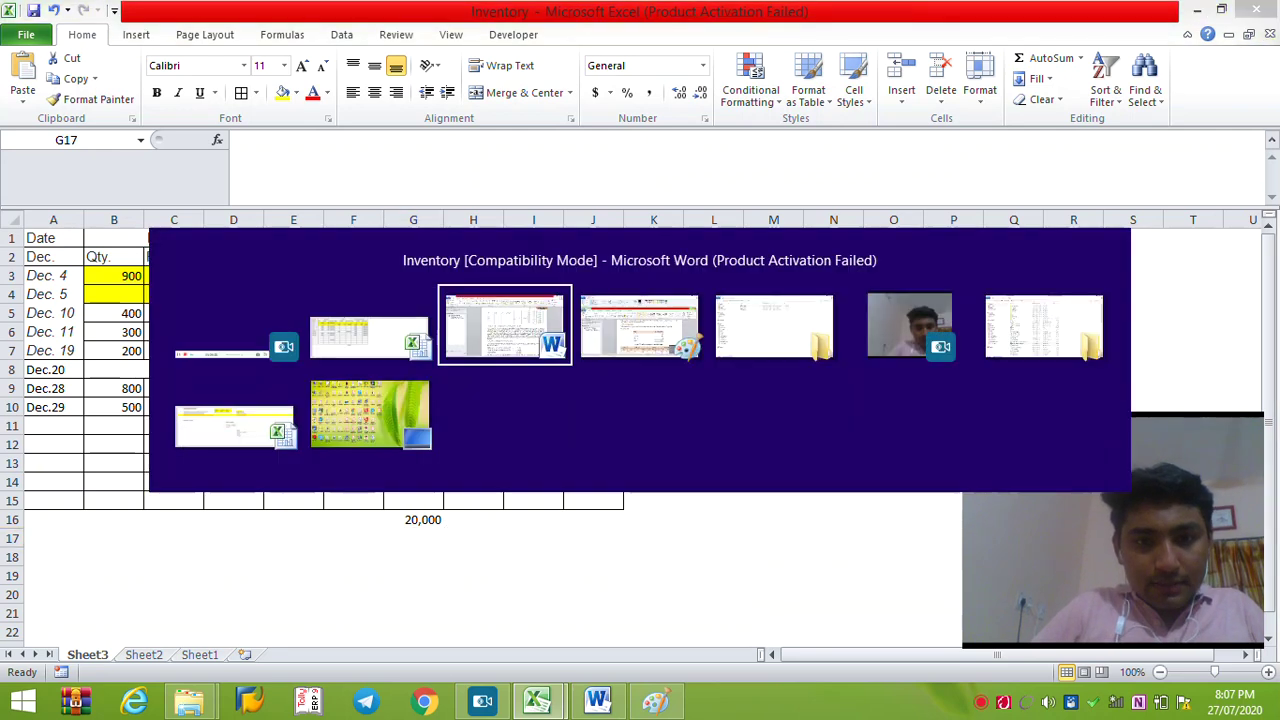
pyautogui.hotkey('alt', 'Tab')
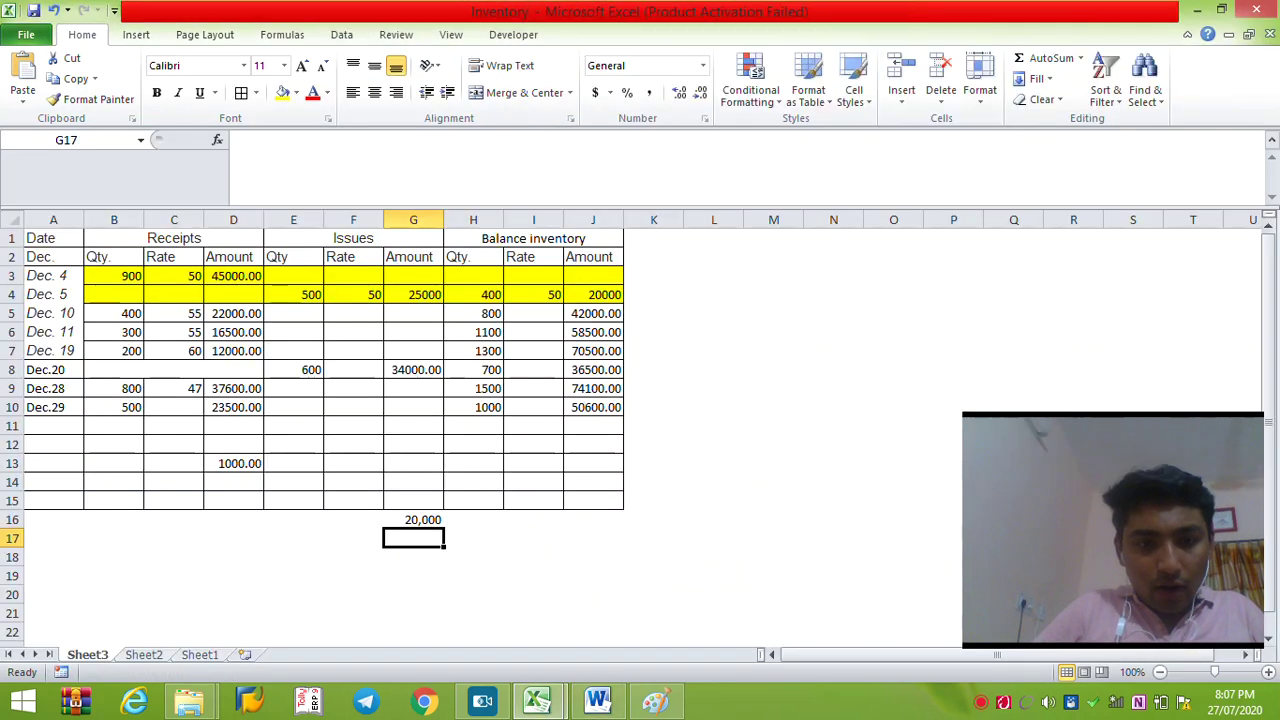
pyautogui.write('16500+')
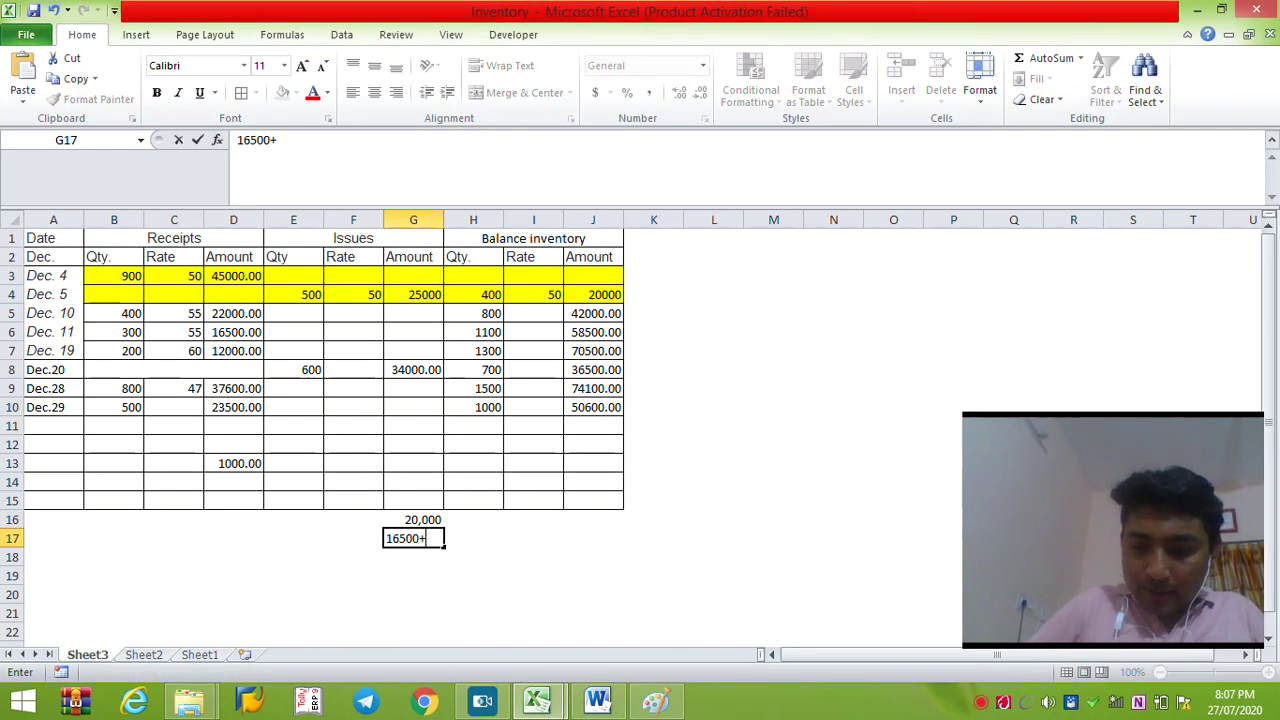
pyautogui.write('14100')
pyautogui.press('Return')
pyautogui.press('Up')
pyautogui.press('F2')
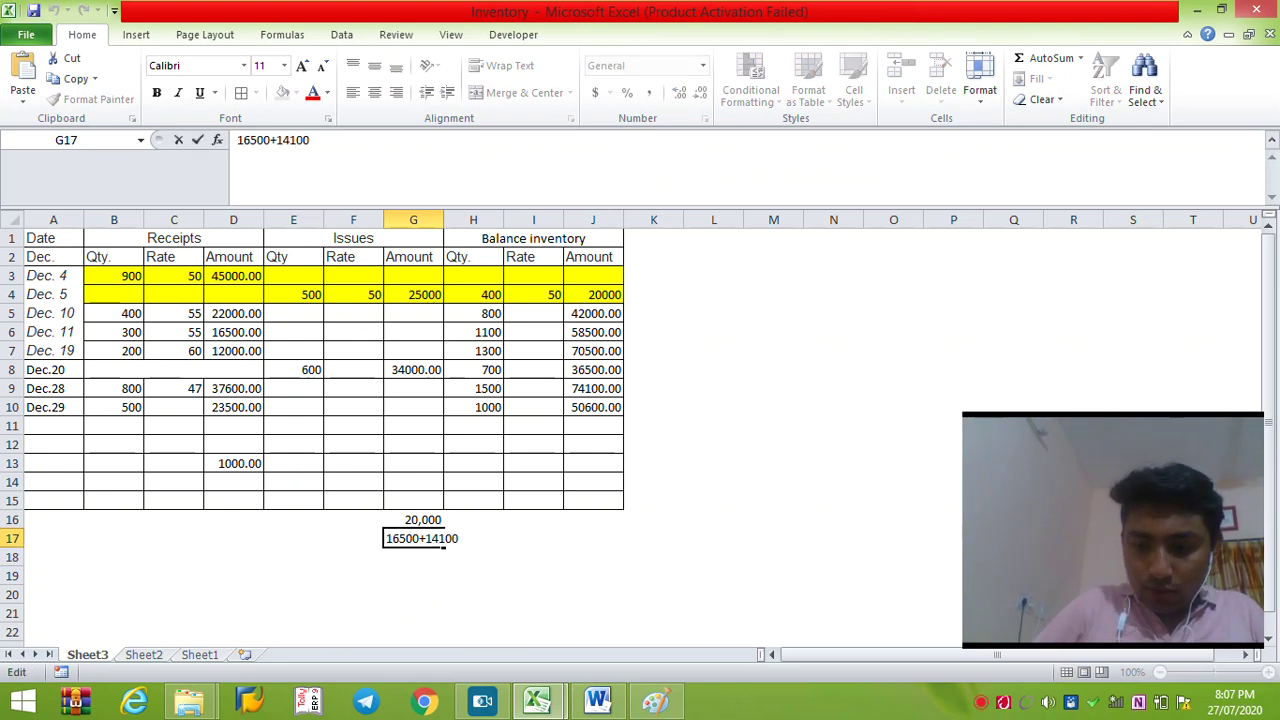
pyautogui.press('Home')
pyautogui.write('=')
pyautogui.press('Return')
# - Total the check amounts in G18 with =SUM(G16:G17)
pyautogui.hotkey('alt', '=')
pyautogui.press('Return')
pyautogui.press('Up')
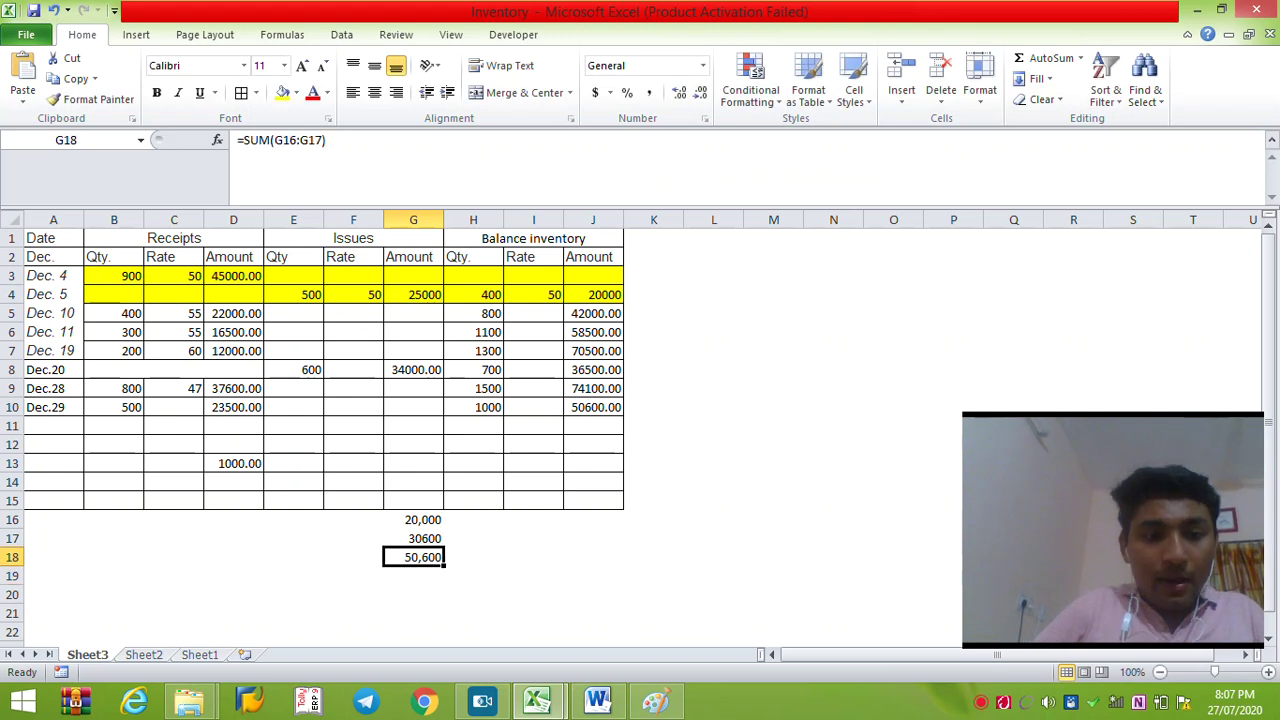
# - Highlight the Dec. 29 balance cells H10:J10 and the Dec. 11 and Dec. 19 receipts B6:D7 in yellow
pyautogui.moveTo(593, 407); pyautogui.dragTo(473, 407)
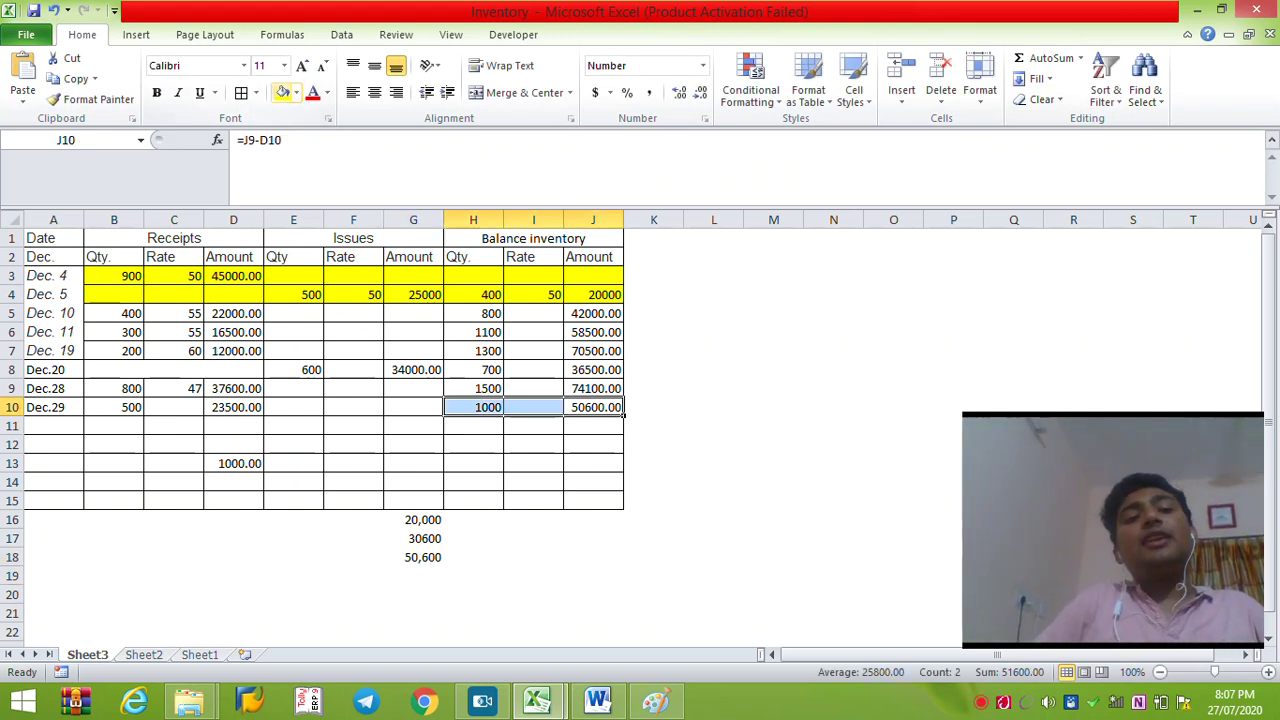
pyautogui.click(282, 92)
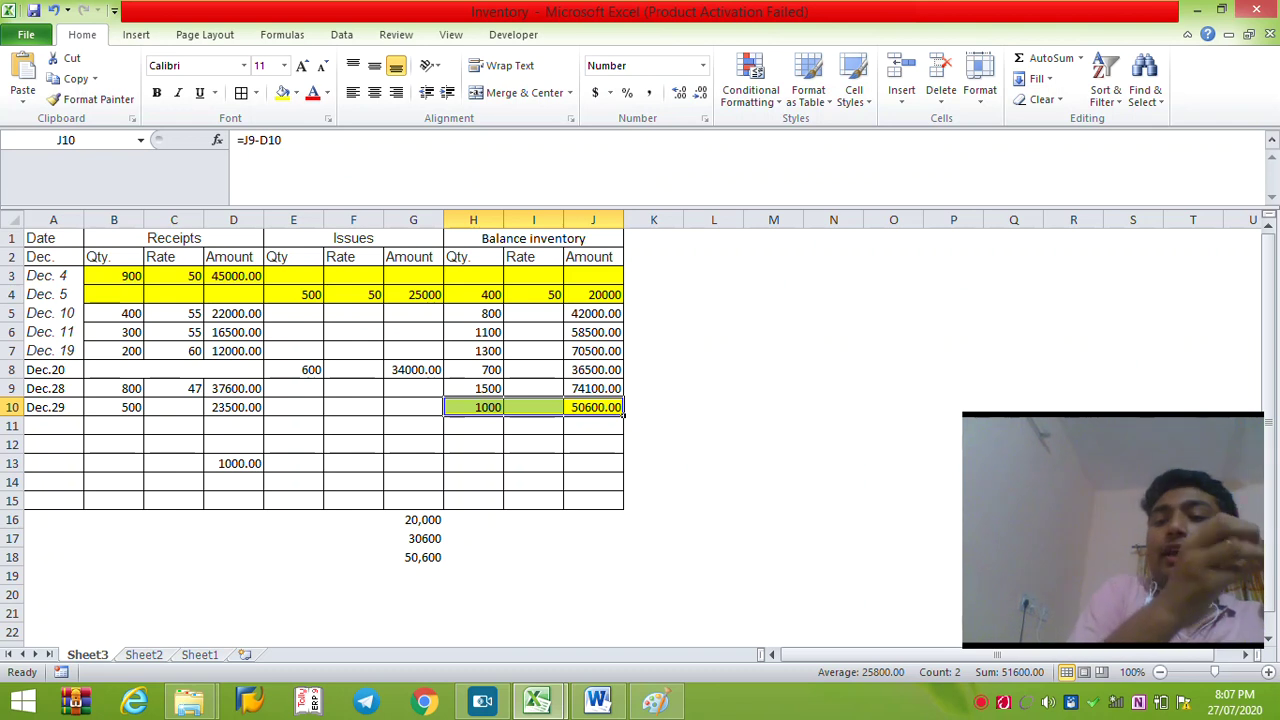
pyautogui.moveTo(300, 369); pyautogui.dragTo(362, 370)
pyautogui.moveTo(120, 351); pyautogui.dragTo(262, 336)
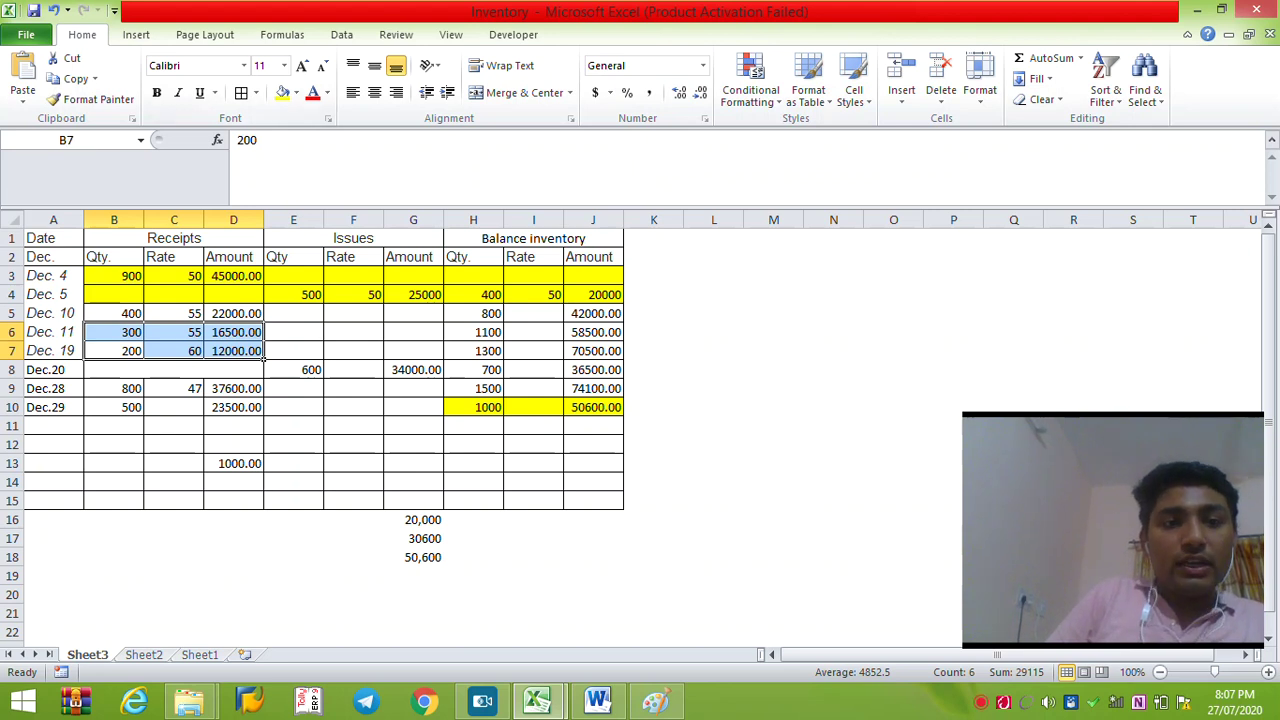
pyautogui.click(283, 92)
pyautogui.moveTo(120, 313); pyautogui.dragTo(240, 314)
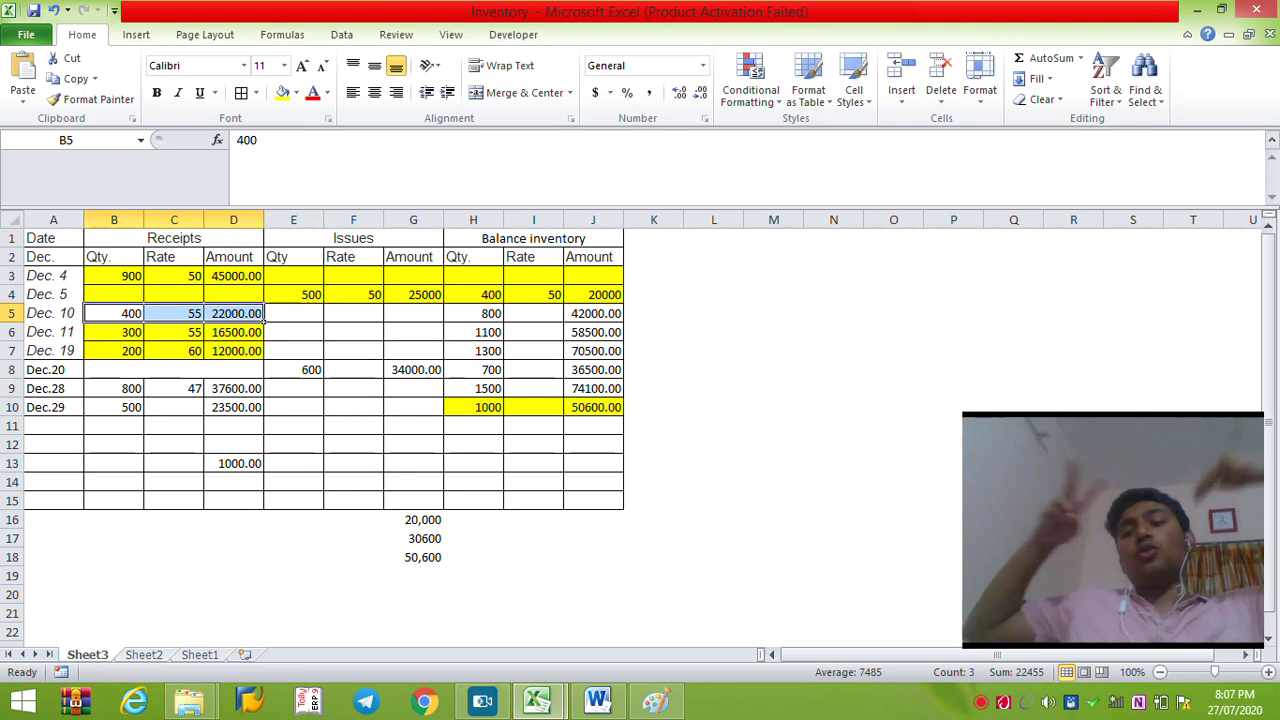
pyautogui.click(425, 370)
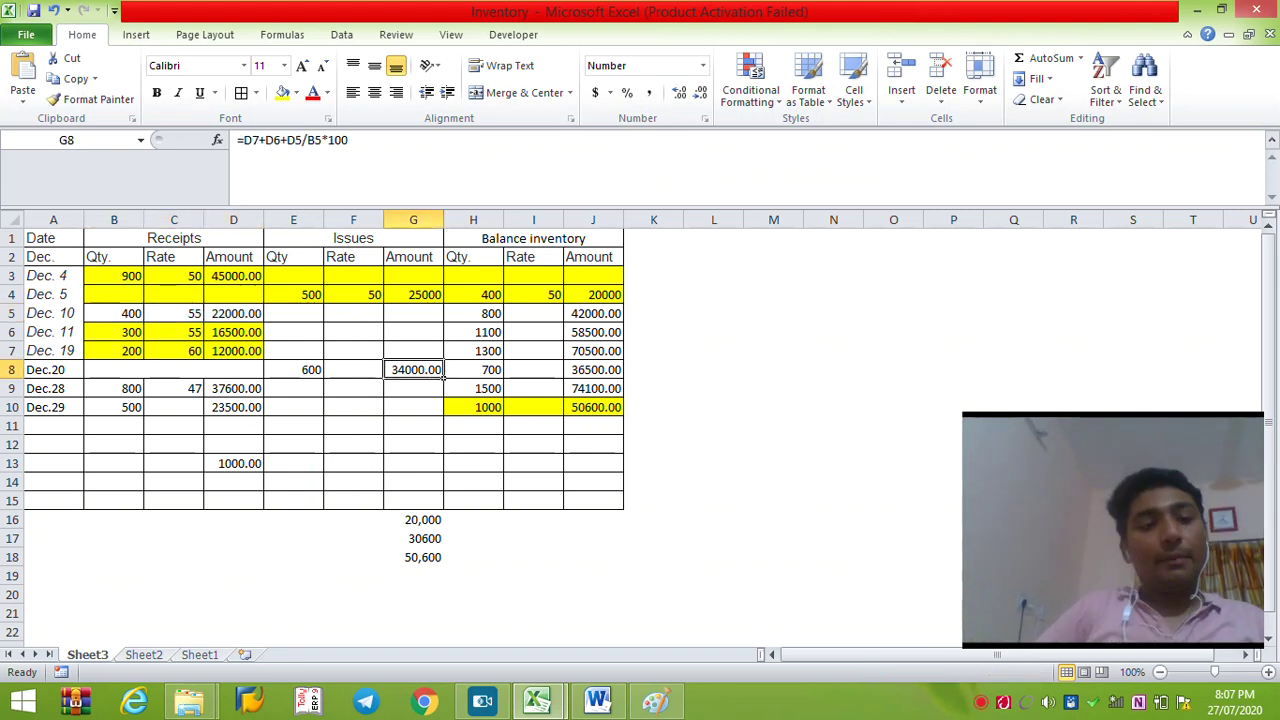
# - Move the Dec. 29 entry of 500 units from the receipts cells B10:D10 to the issues cells E10:G10
pyautogui.moveTo(120, 407); pyautogui.dragTo(323, 414)
pyautogui.click(53, 407)
pyautogui.moveTo(113, 407); pyautogui.dragTo(233, 407)
pyautogui.hotkey('ctrl', 'x')
pyautogui.press('Right')
pyautogui.press('Right')
pyautogui.press('Right')
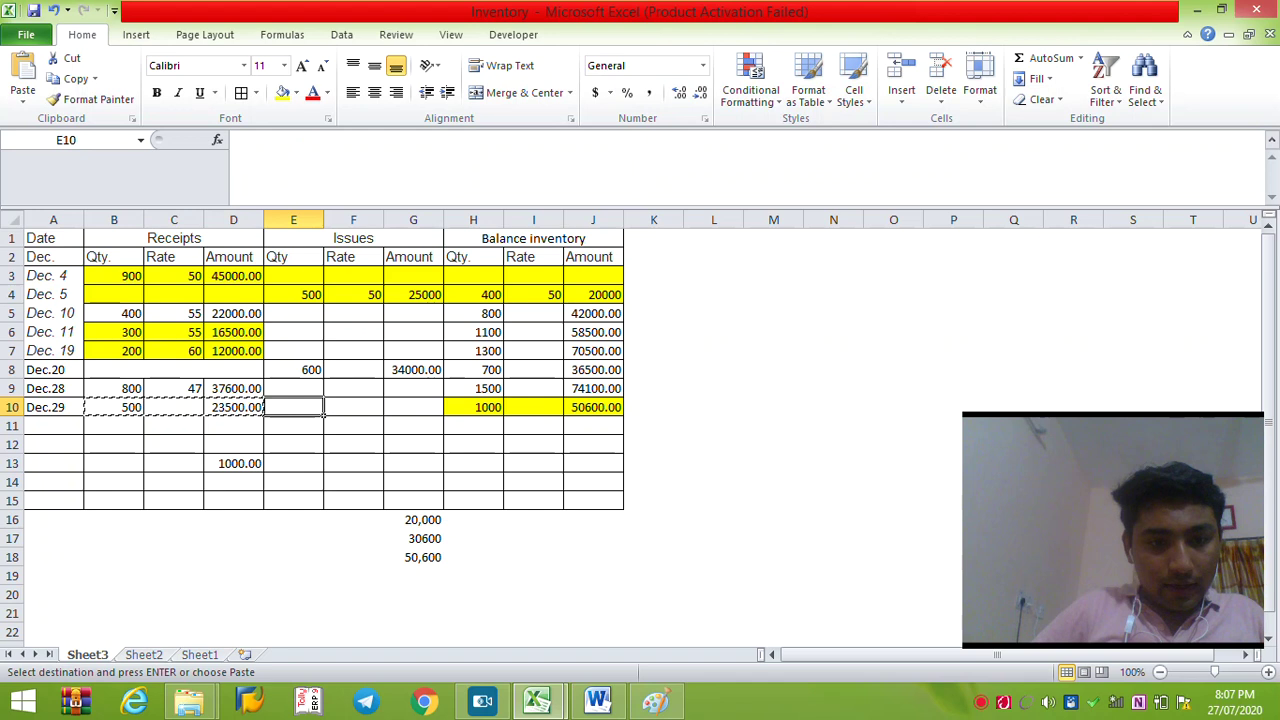
pyautogui.hotkey('ctrl', 'v')
pyautogui.press('Right')
pyautogui.press('Right')
pyautogui.press('Right')
pyautogui.press('F2')
pyautogui.press('Escape')
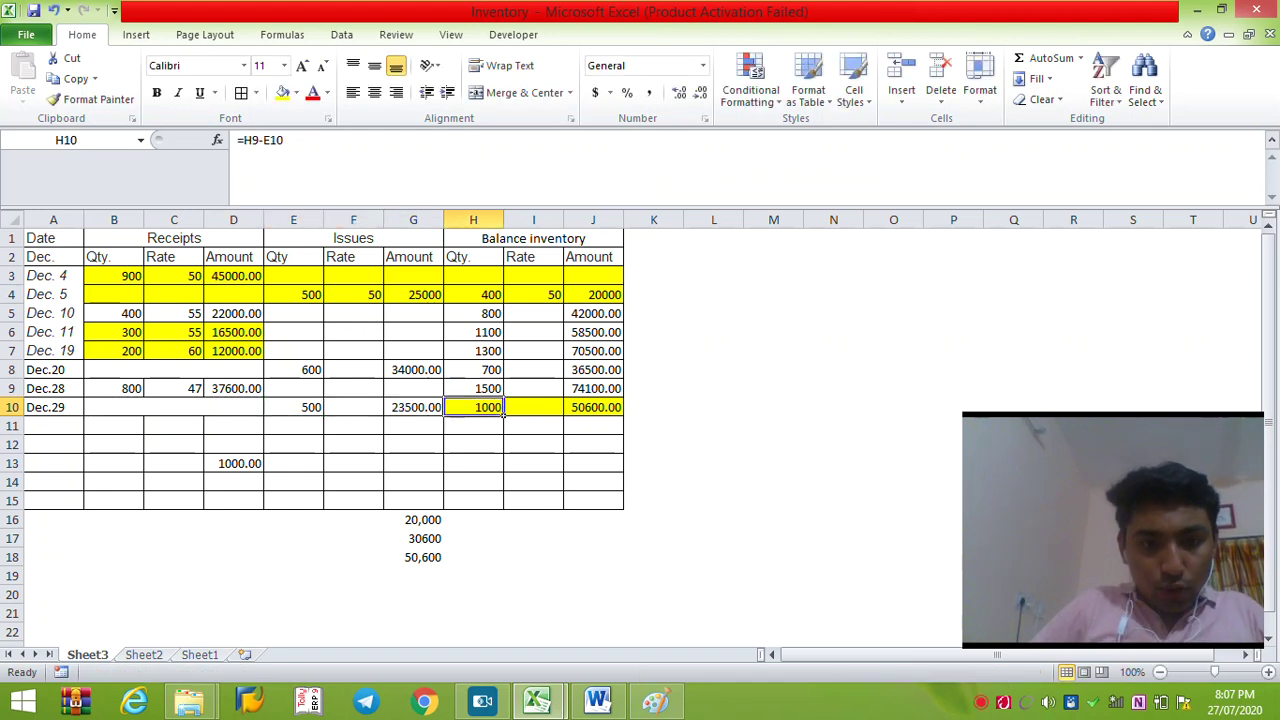
pyautogui.press('Left')
pyautogui.press('Left')
pyautogui.press('Left')
pyautogui.press('Left')
pyautogui.press('Left')
pyautogui.press('Right')
pyautogui.press('Right')
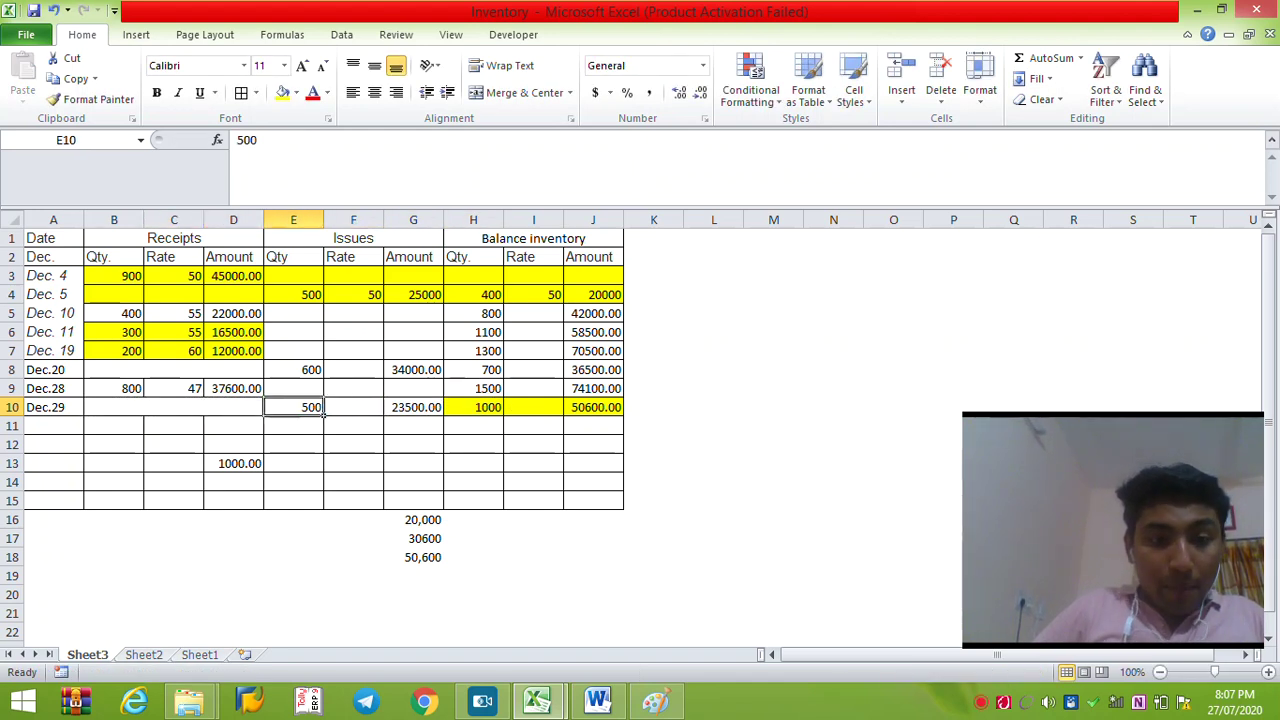
pyautogui.press('Left')
pyautogui.press('Left')
pyautogui.press('Left')
pyautogui.press('Up')
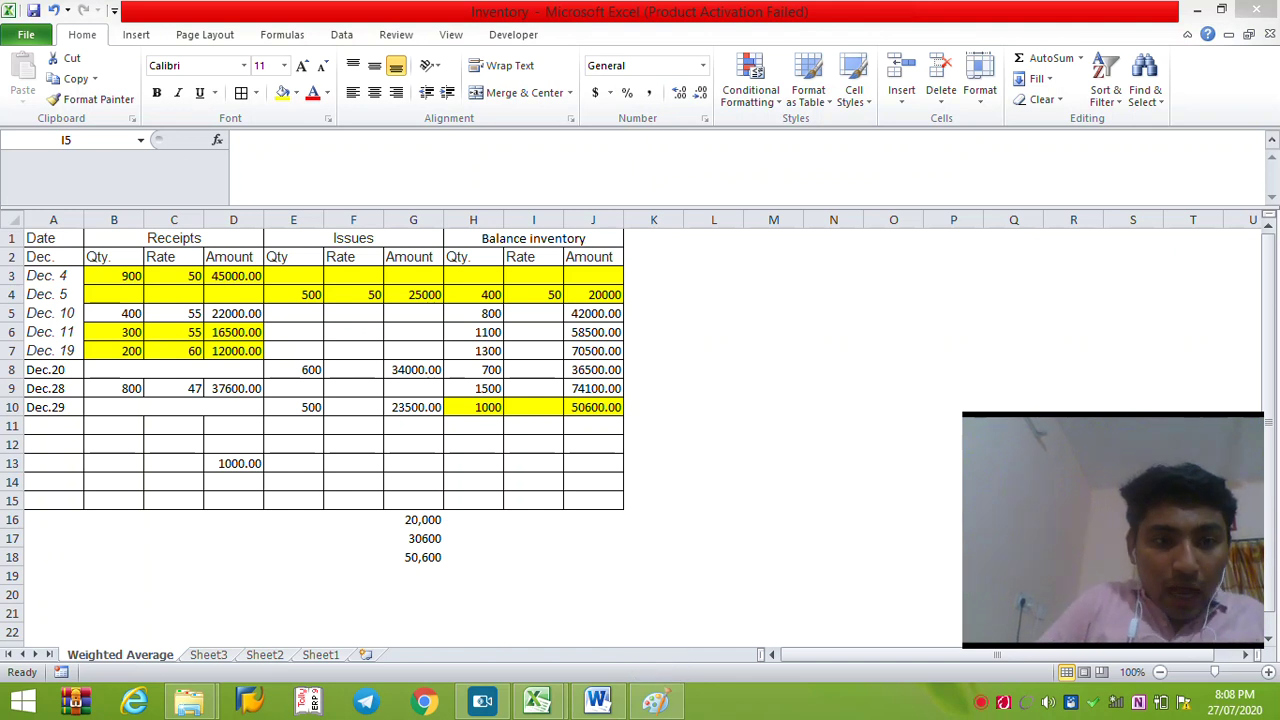
# - Examine the Dec. 4 to Dec. 10 entries on the Weighted Average sheet and the formulas behind the Dec. 10 balance quantity and amount
pyautogui.hotkey('alt', 'Tab')
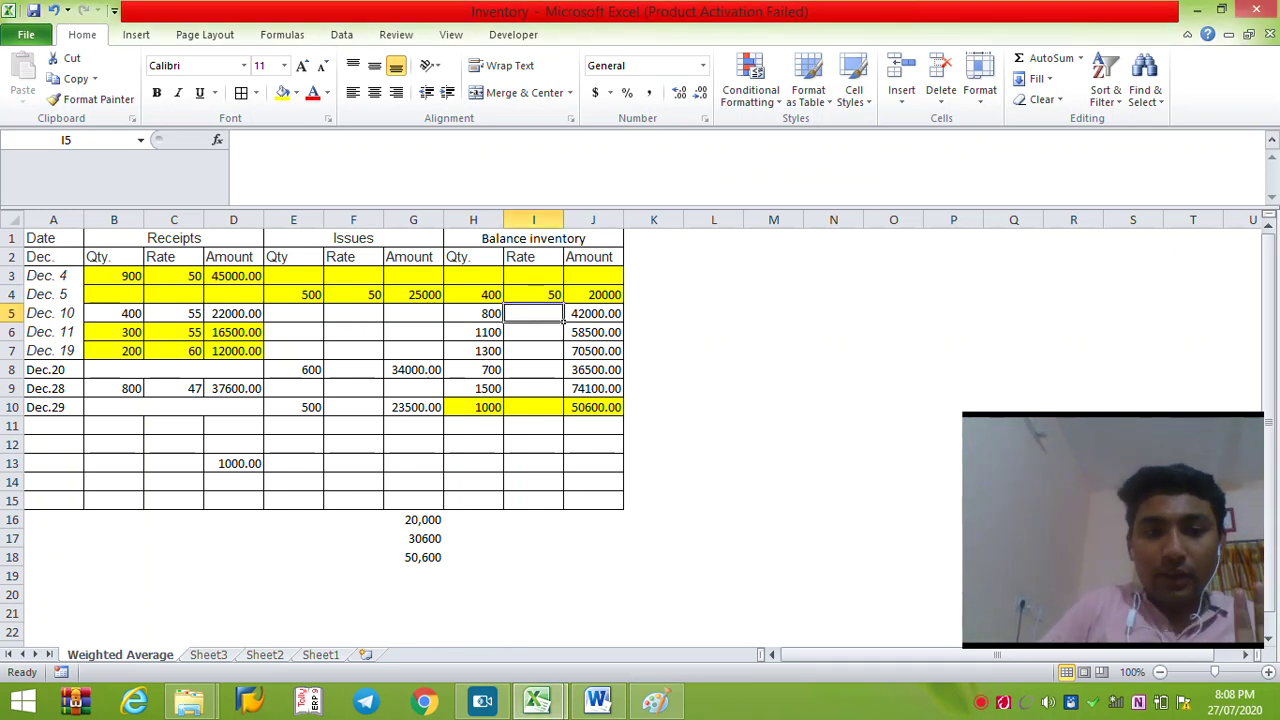
pyautogui.click(173, 275)
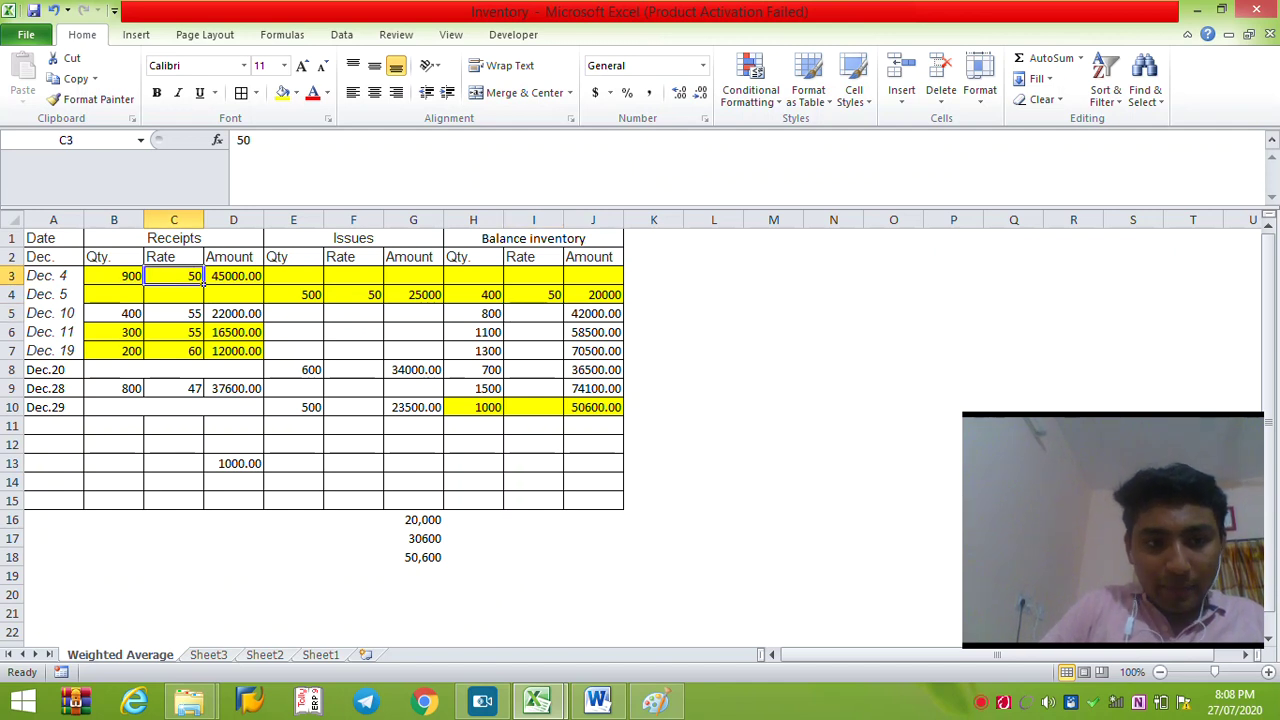
pyautogui.moveTo(293, 313); pyautogui.dragTo(600, 294)
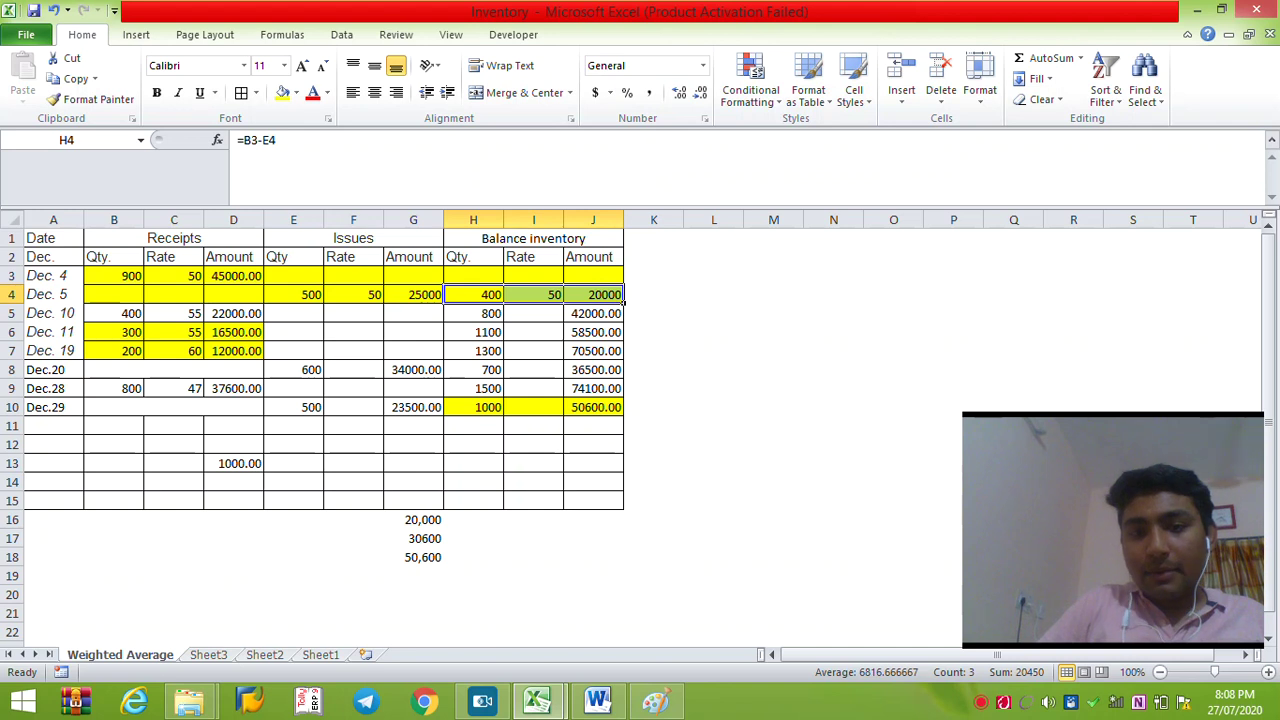
pyautogui.moveTo(114, 313); pyautogui.dragTo(233, 313)
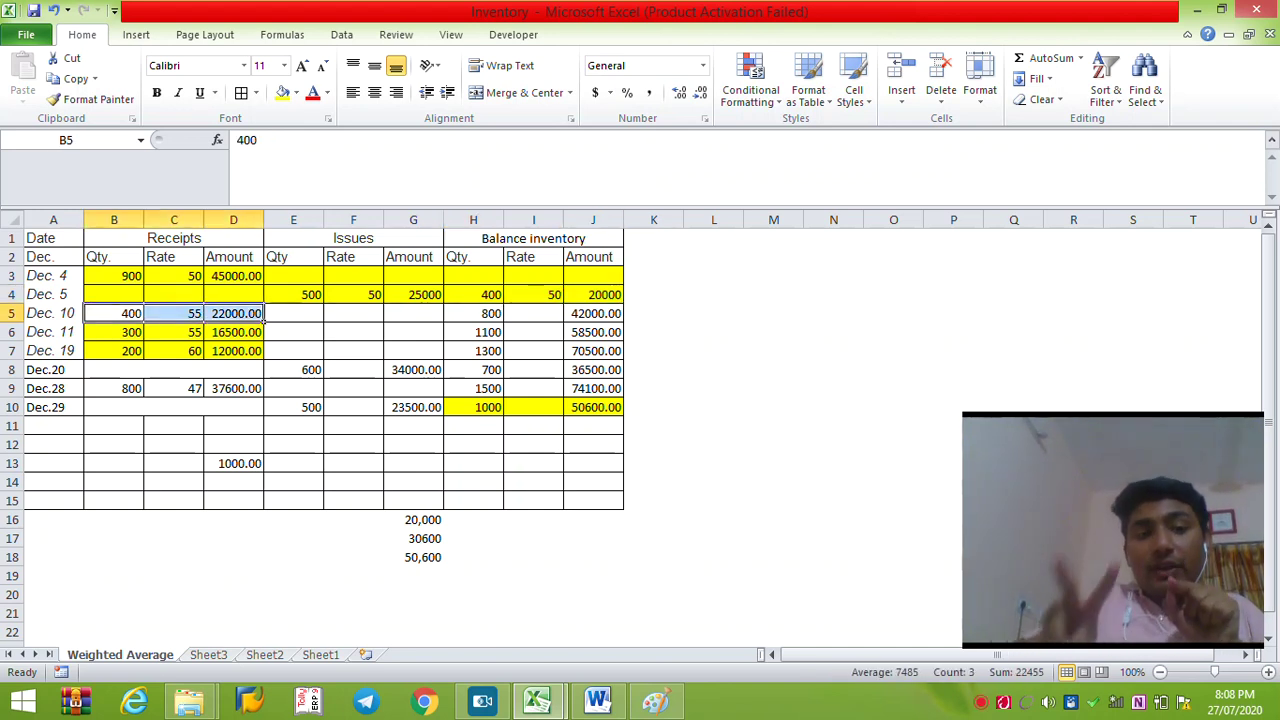
pyautogui.click(262, 313)
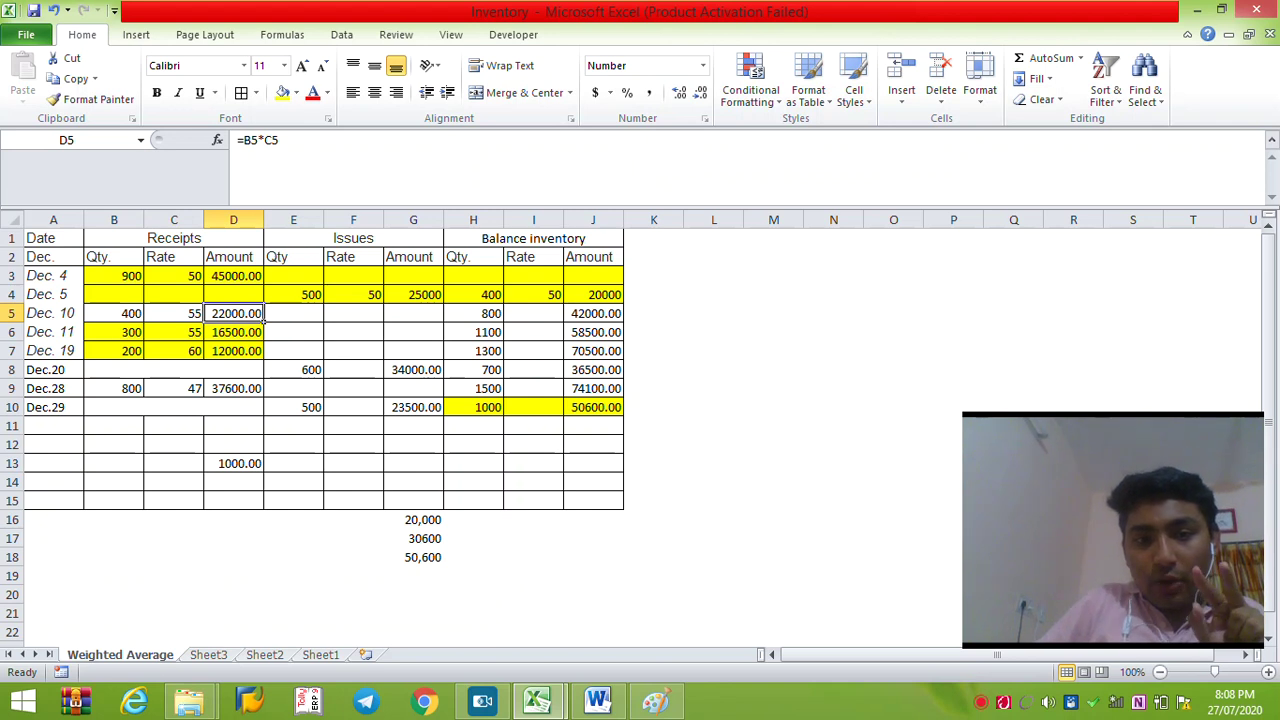
pyautogui.click(480, 313)
pyautogui.doubleClick(480, 313)
pyautogui.press('Escape')
pyautogui.click(550, 313)
pyautogui.doubleClick(593, 313)
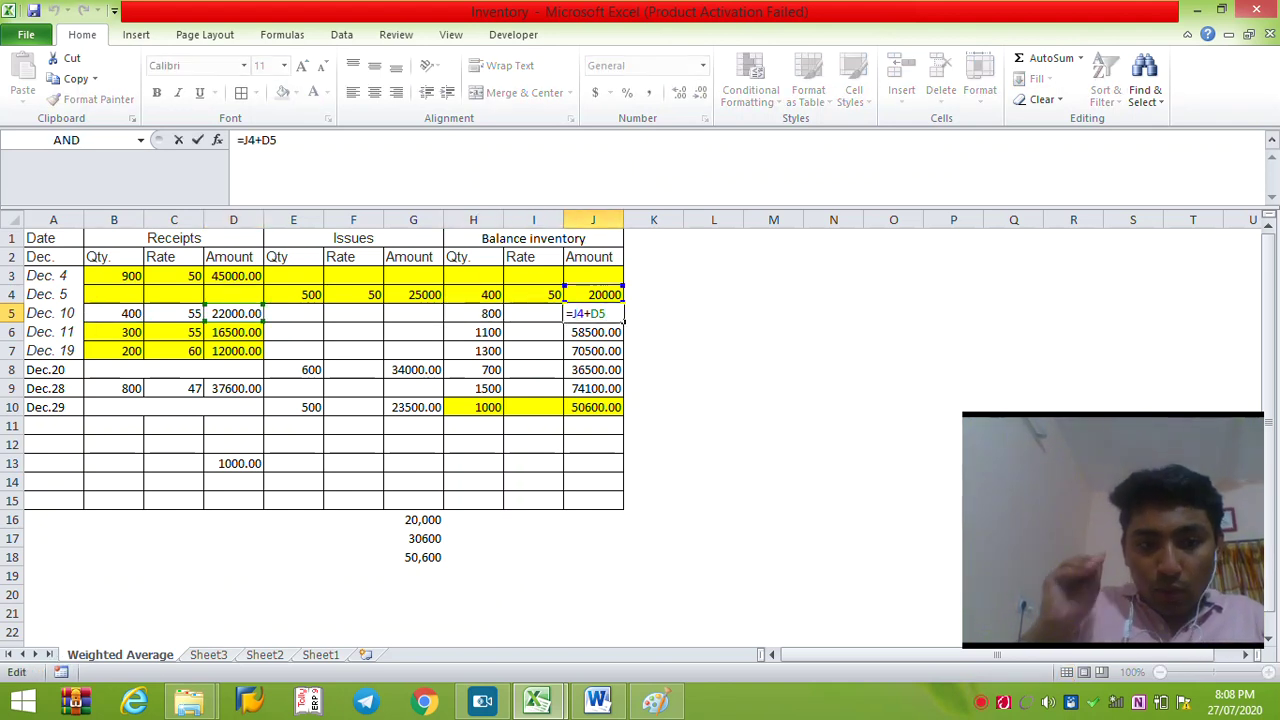
pyautogui.press('Escape')
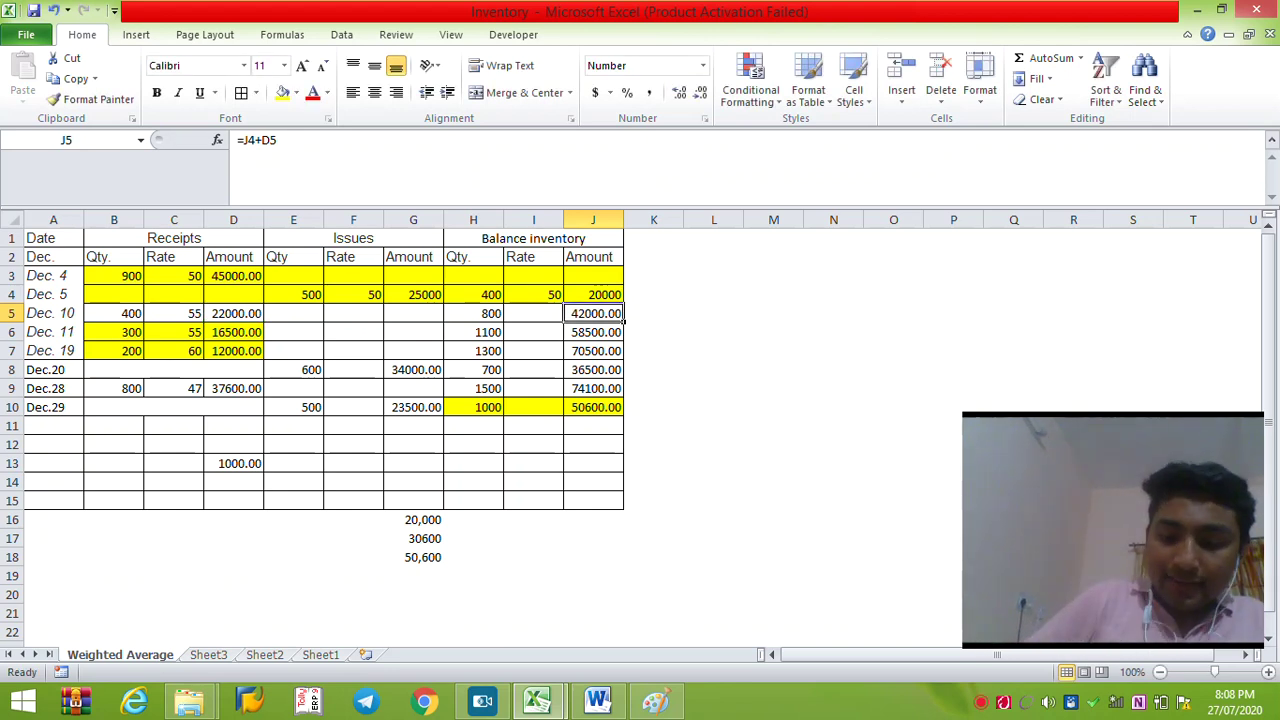
# - Calculate the Dec. 10 weighted average balance rate in I5 as =J5/H5
pyautogui.click(533, 313)
pyautogui.write('=J5/H5')
pyautogui.press('Return')
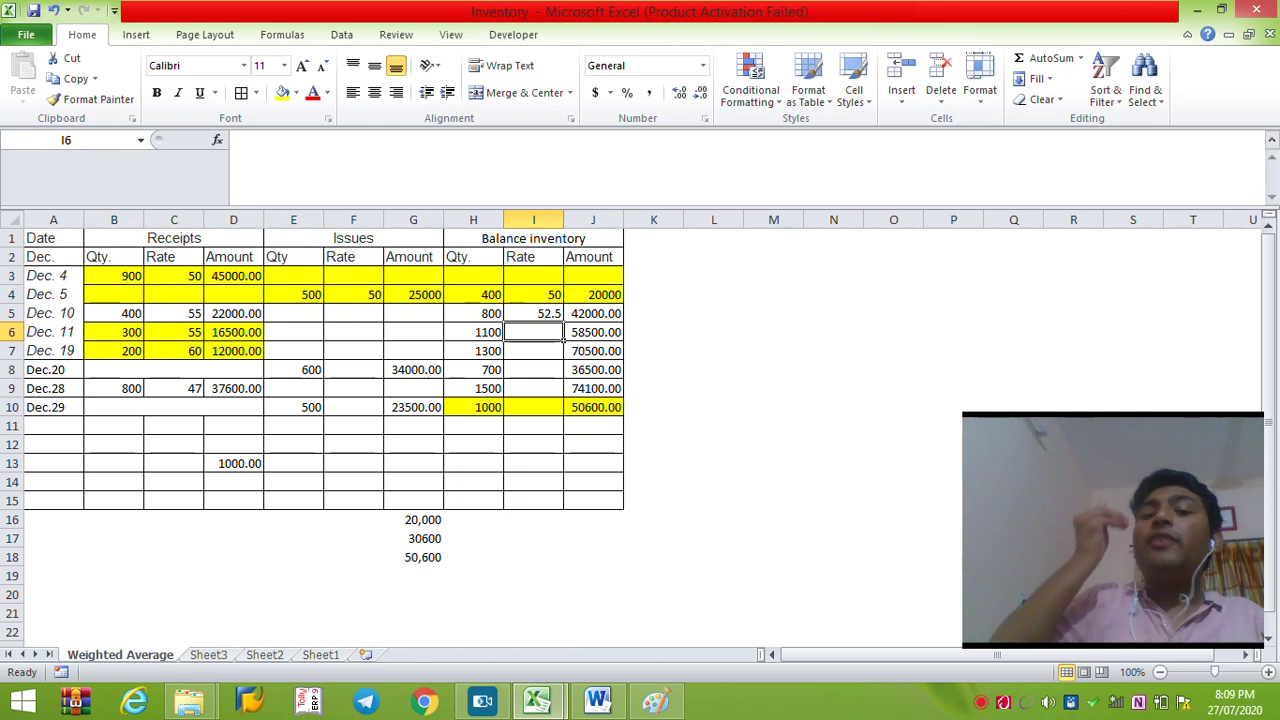
# - Calculate the Dec. 11 weighted average balance rate in I6 as =J6/H6
pyautogui.press('Left')
pyautogui.press('Left')
pyautogui.press('Left')
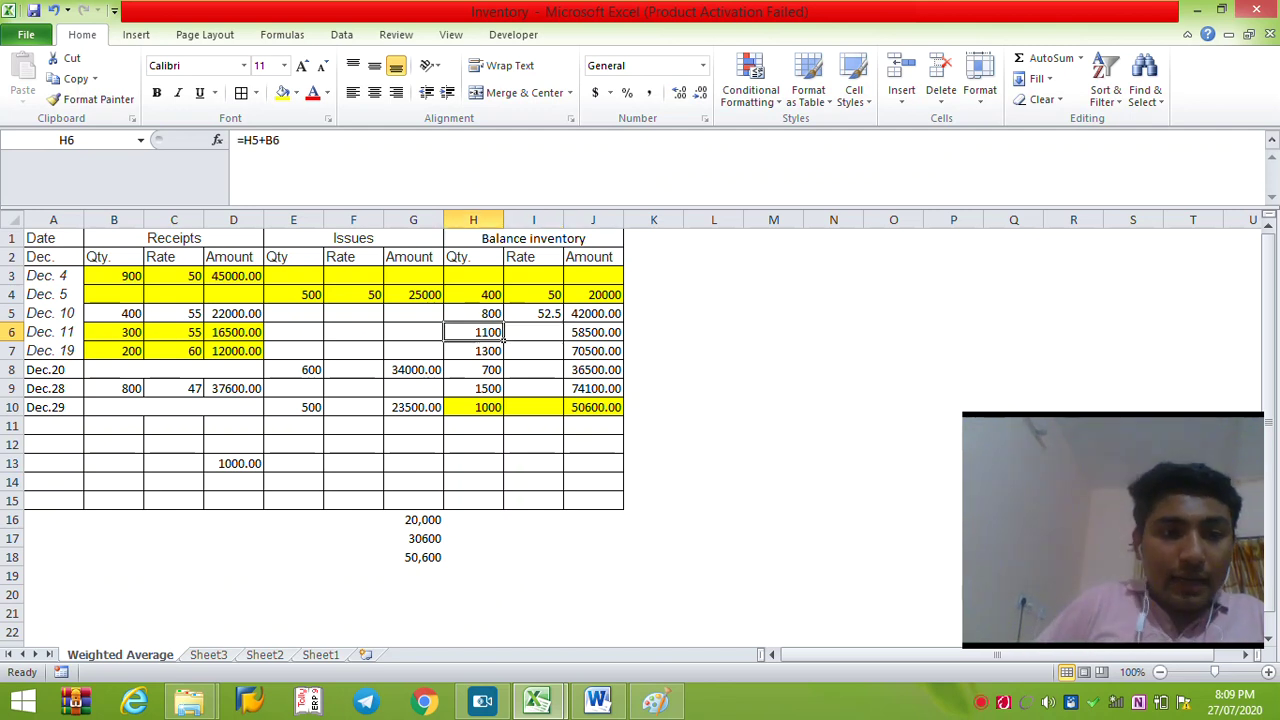
pyautogui.press('Right')
pyautogui.press('Right')
pyautogui.press('Right')
pyautogui.write('=J6/')
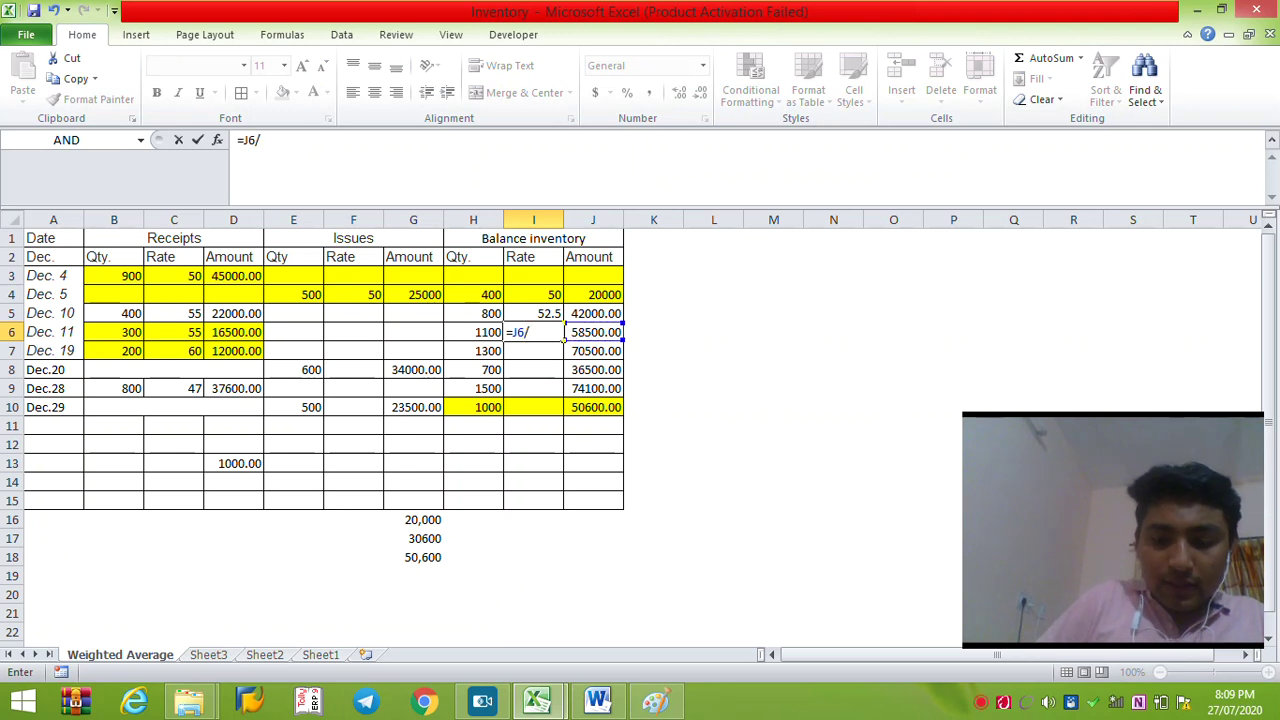
pyautogui.write('h6')
pyautogui.press('Return')
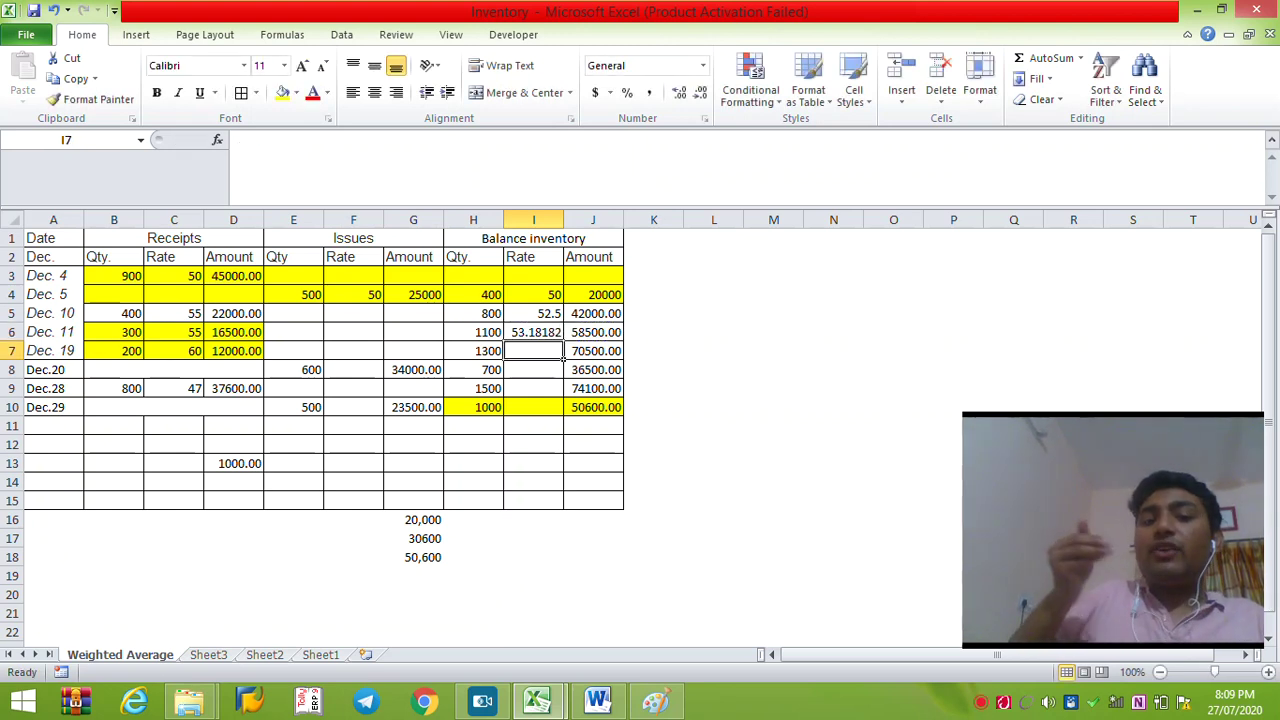
# - Calculate the Dec. 19 weighted average balance rate in I7 as =J7/H7
pyautogui.write('=J7')
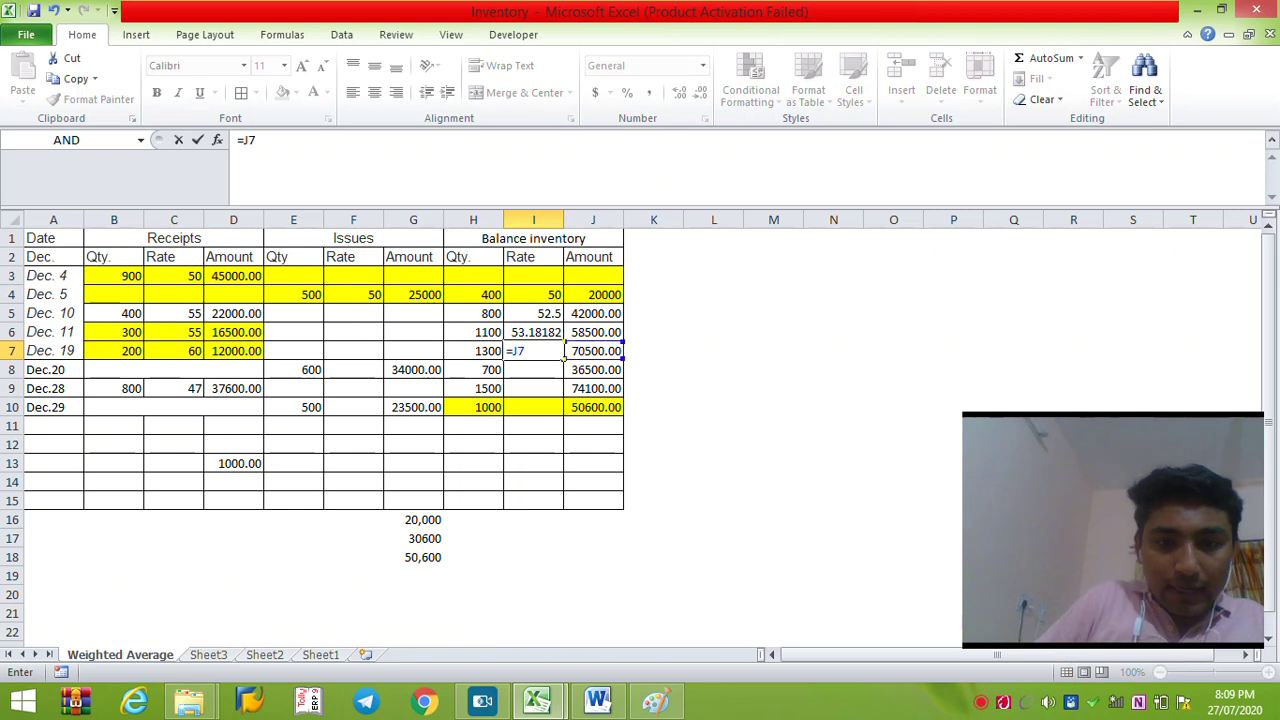
pyautogui.write('/h7')
pyautogui.press('Return')
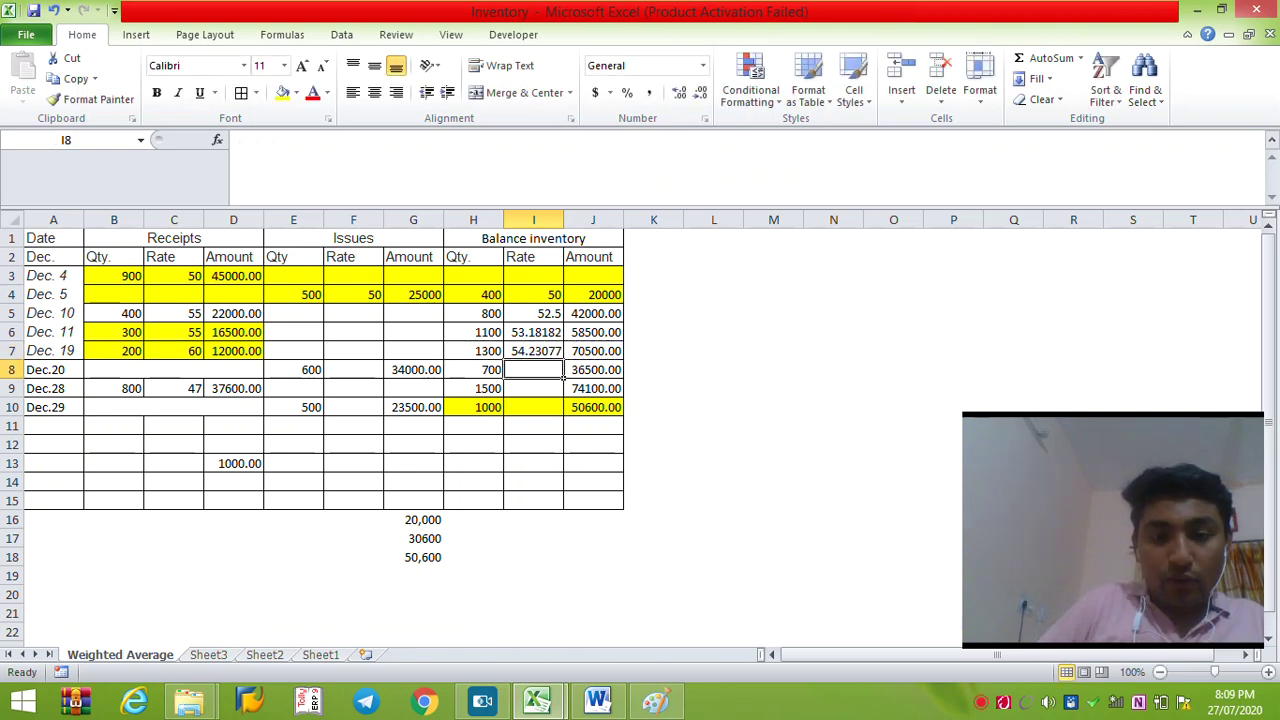
pyautogui.click(533, 350)
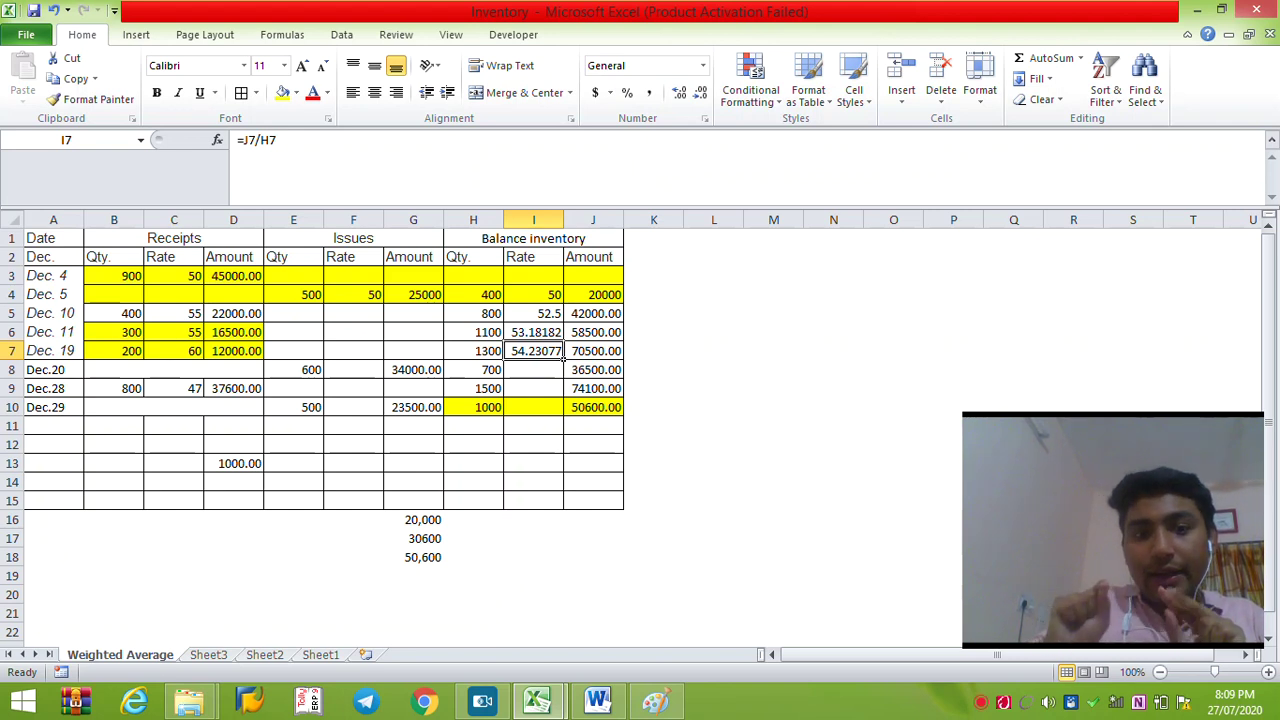
# - Replace the Dec. 20 issue amount in G8 with =E8*I7, valuing the issue at the Dec. 19 average rate
pyautogui.moveTo(298, 370); pyautogui.dragTo(443, 375)
pyautogui.click(425, 370)
pyautogui.write('=')
pyautogui.click(300, 370)
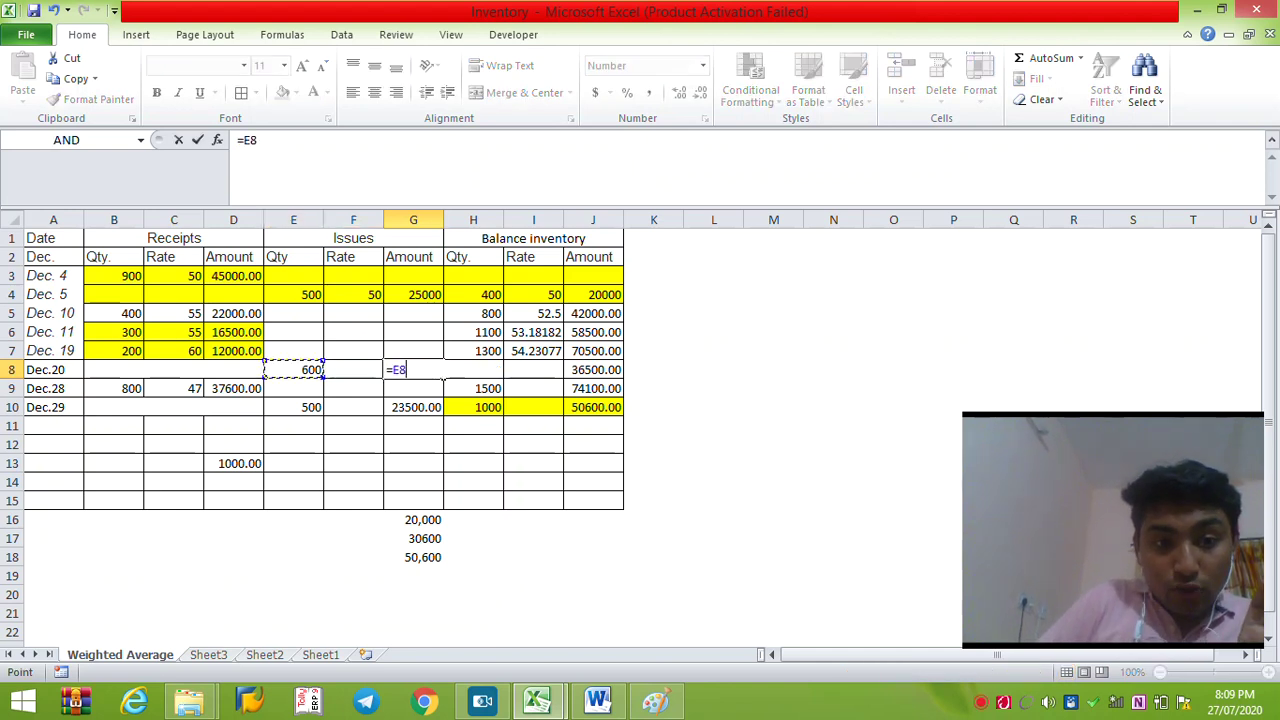
pyautogui.write('*')
pyautogui.press('Up')
pyautogui.press('Up')
pyautogui.press('Right')
pyautogui.press('Right')
pyautogui.press('Down')
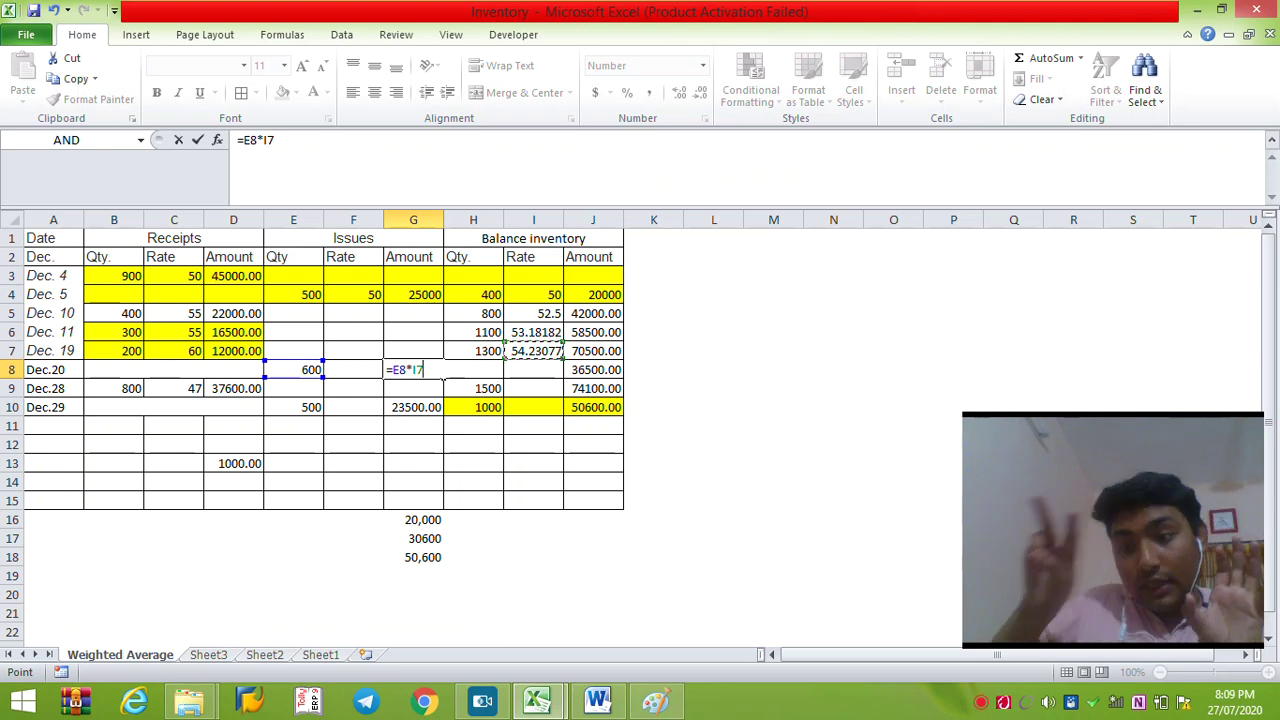
pyautogui.press('Return')
# - Try calculating the Dec. 20 balance cell I8 as =H8*I7
pyautogui.press('Up')
pyautogui.press('Right')
pyautogui.press('Right')
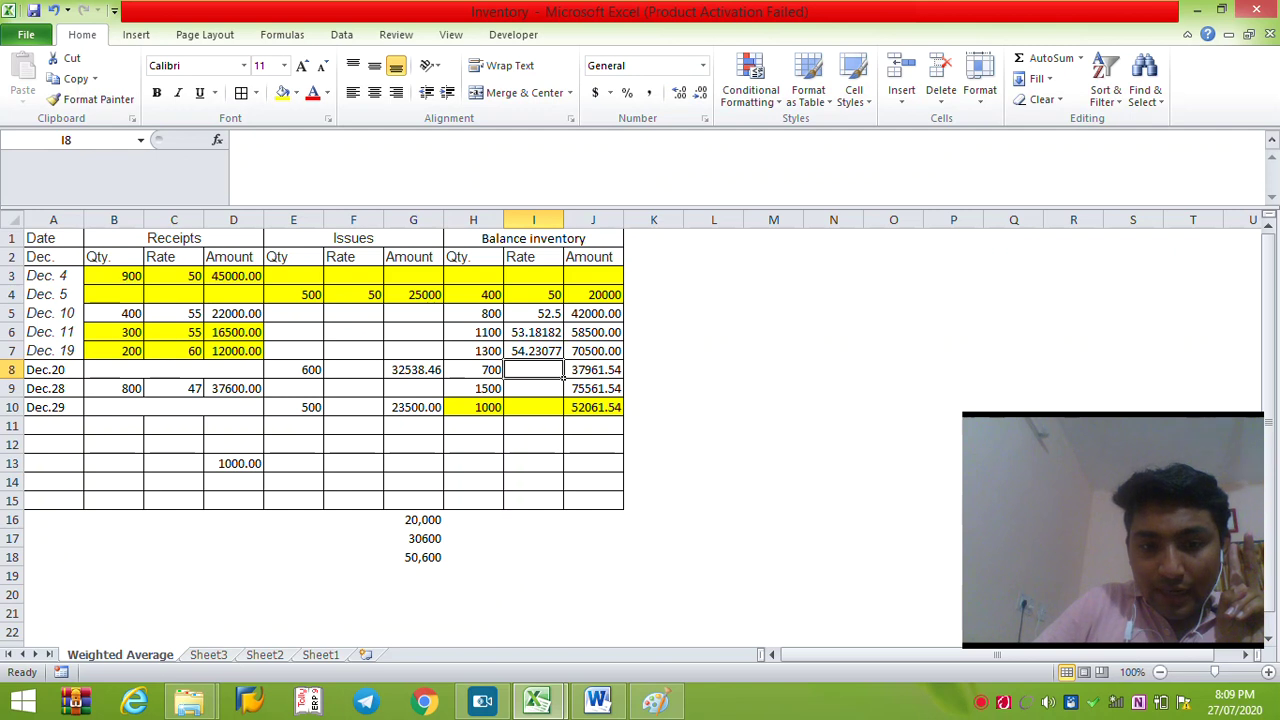
pyautogui.write('=H8')
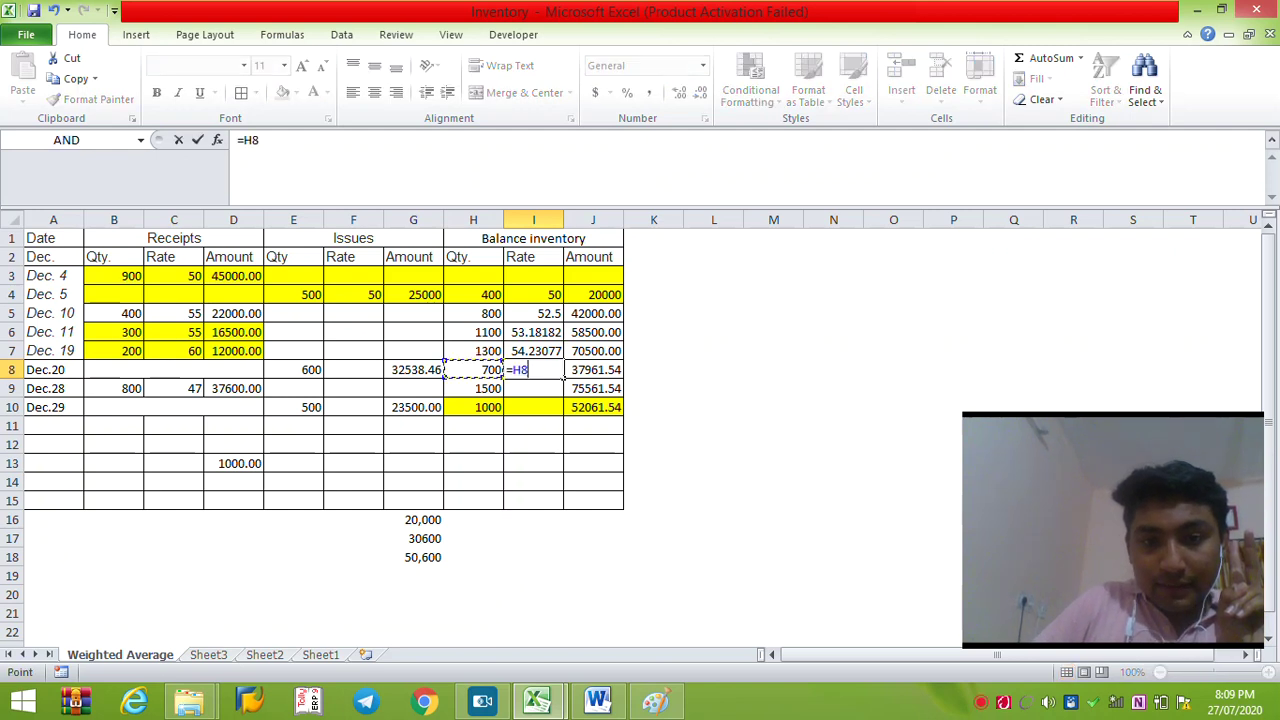
pyautogui.write('*I7')
pyautogui.hotkey('ctrl', 'Return')
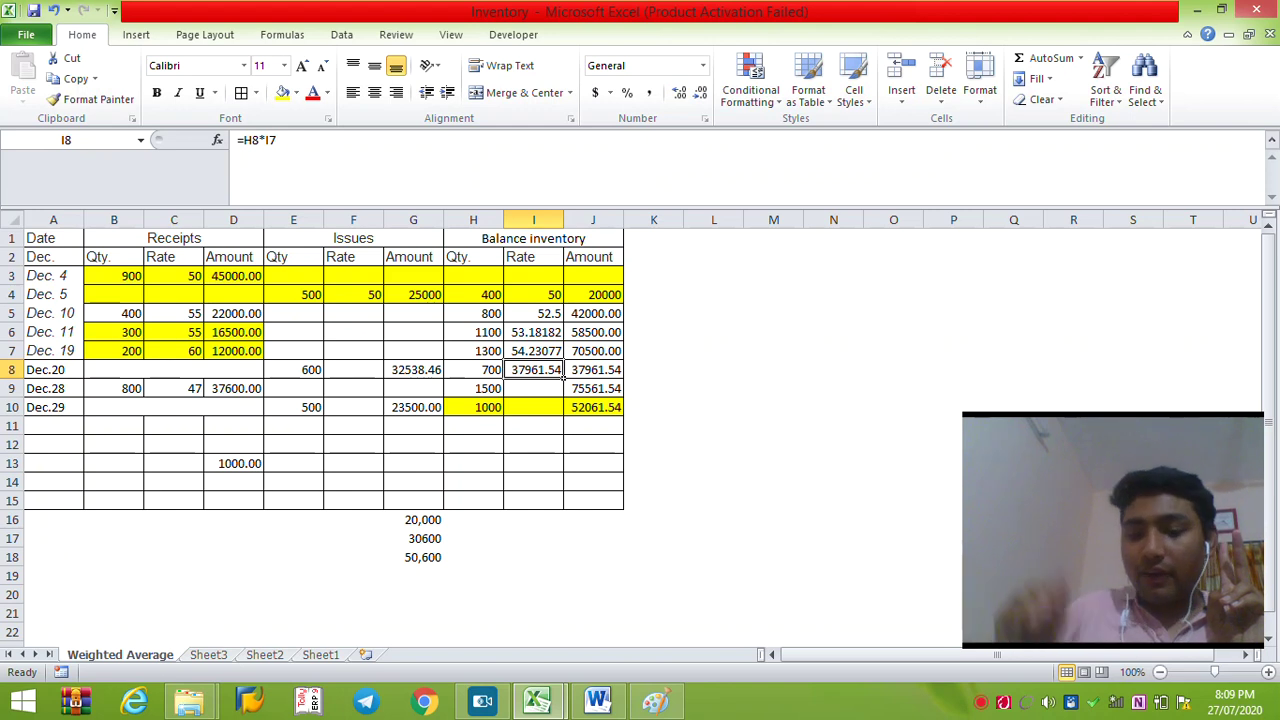
# - Calculate the Dec. 20 balance rate in I8 as =J8/H8
pyautogui.write('=J8/H8')
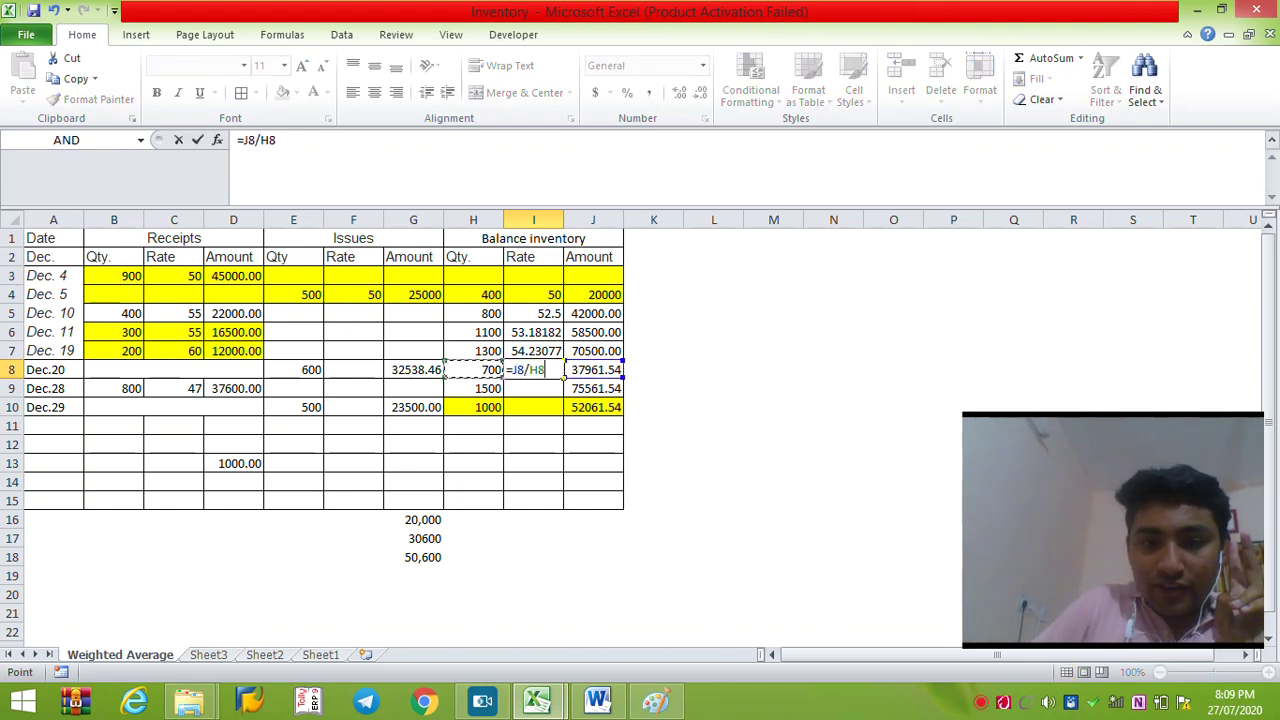
pyautogui.press('Return')
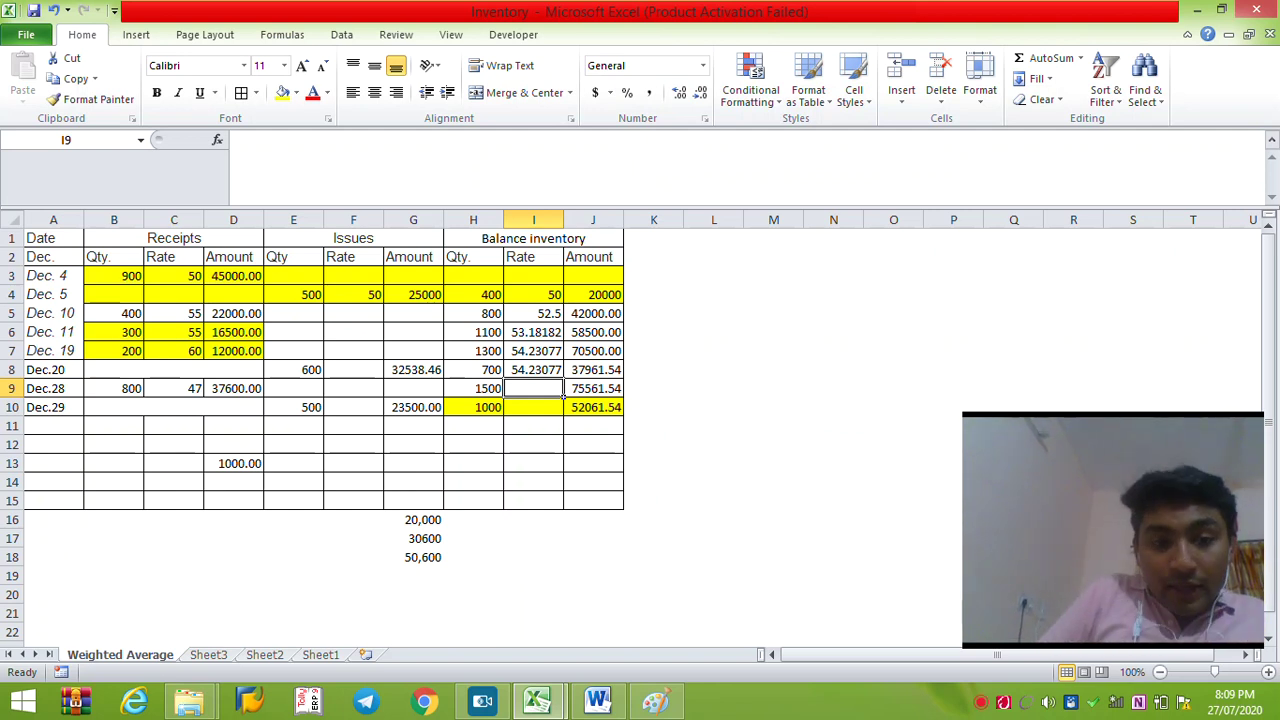
# - Examine the Dec. 10 to Dec. 19 receipts, the balance rates in I5:I7, and the Dec. 28 and Dec. 29 rows
pyautogui.moveTo(174, 313); pyautogui.dragTo(293, 351)
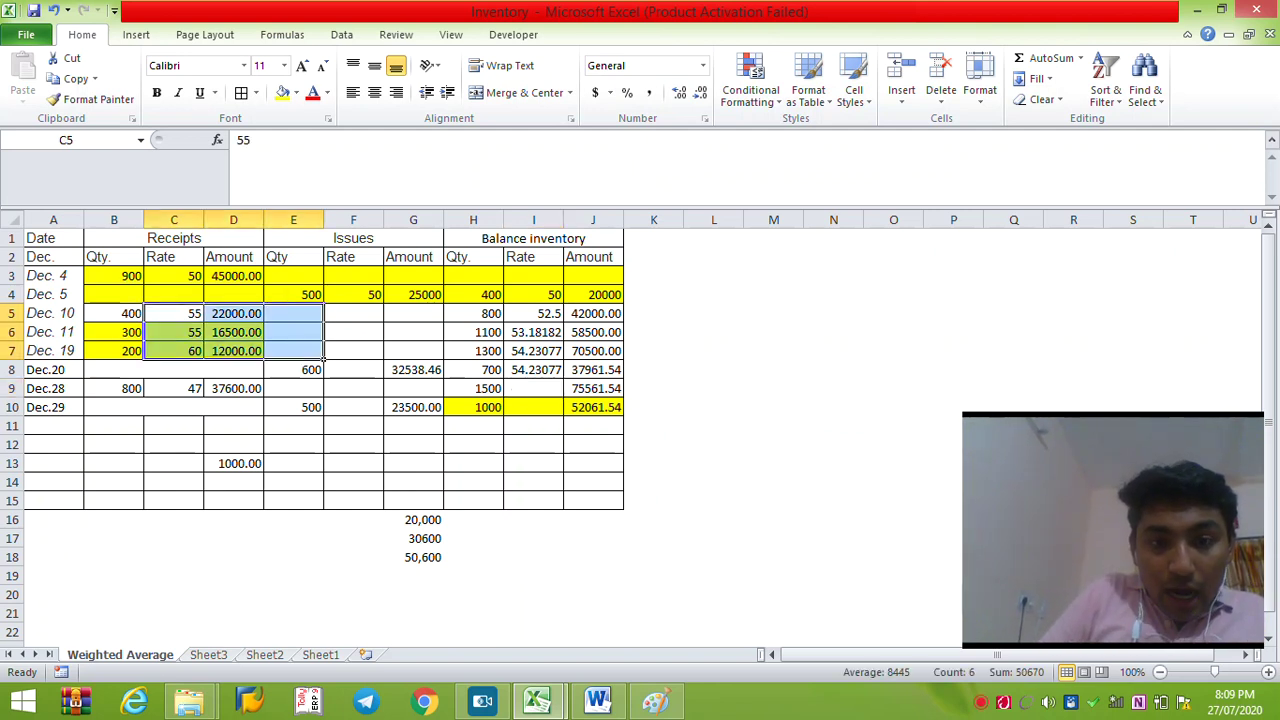
pyautogui.click(533, 313)
pyautogui.moveTo(533, 313)
pyautogui.mouseDown()
pyautogui.moveTo(533, 351)
pyautogui.moveTo(533, 313)
pyautogui.mouseUp()
pyautogui.click(533, 332)
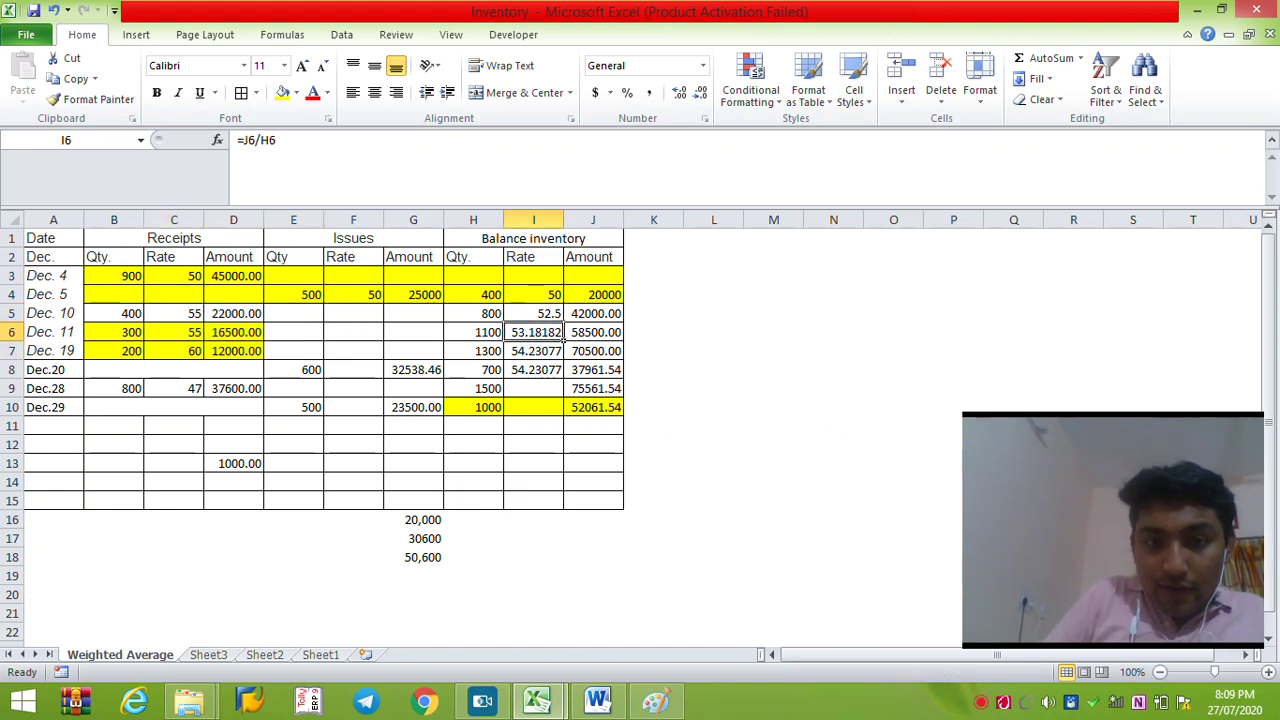
pyautogui.click(533, 351)
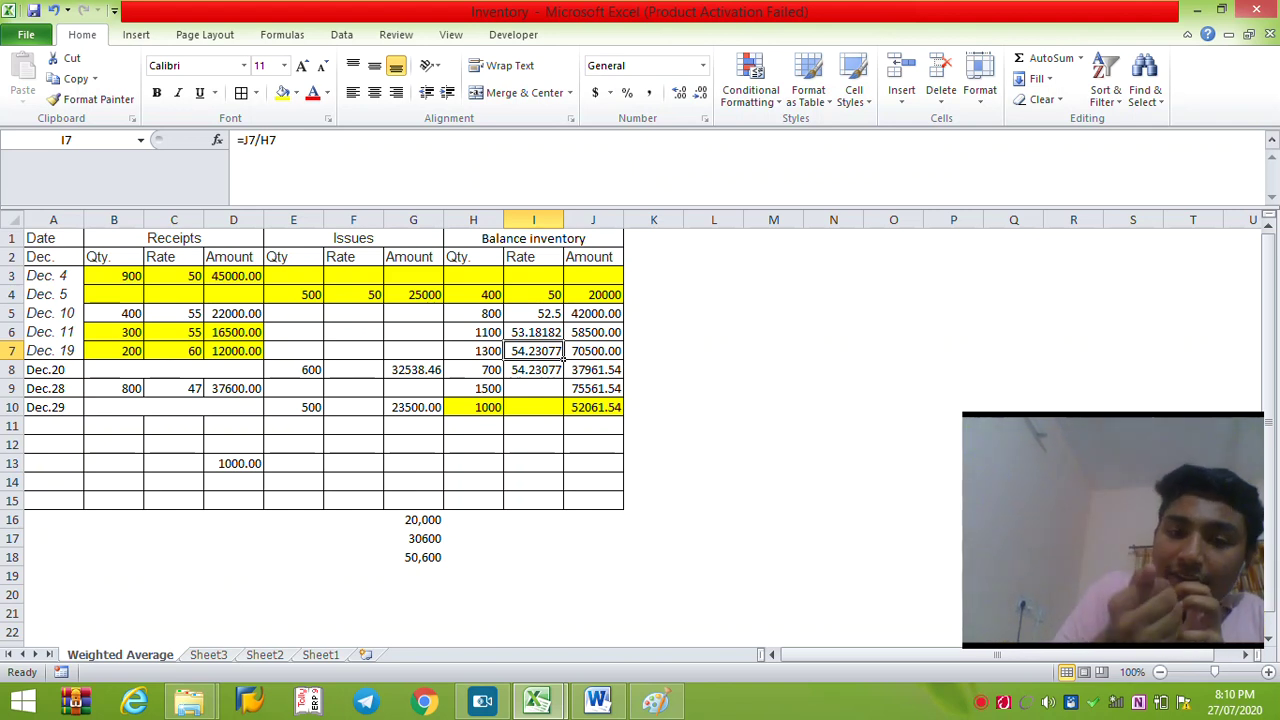
pyautogui.press('Down')
pyautogui.press('Down')
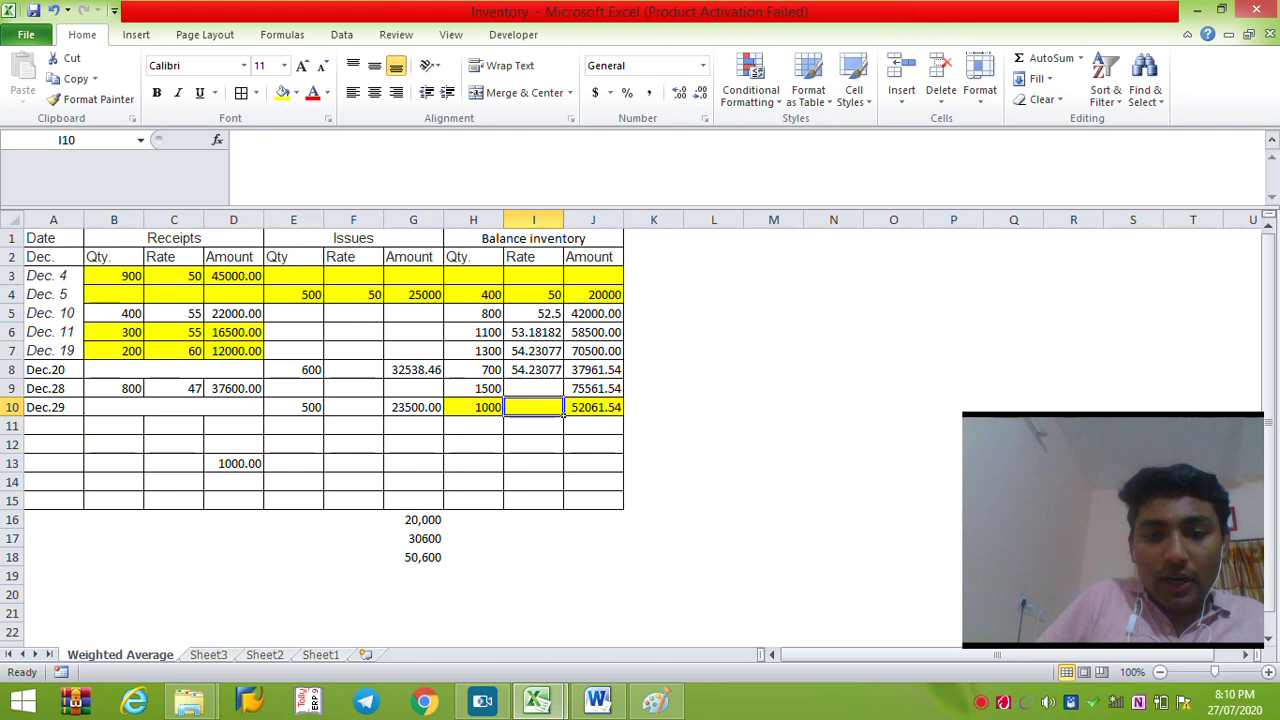
pyautogui.press('Left')
pyautogui.press('Left')
pyautogui.press('Left')
pyautogui.press('Left')
pyautogui.press('Left')
pyautogui.press('Left')
pyautogui.press('Left')
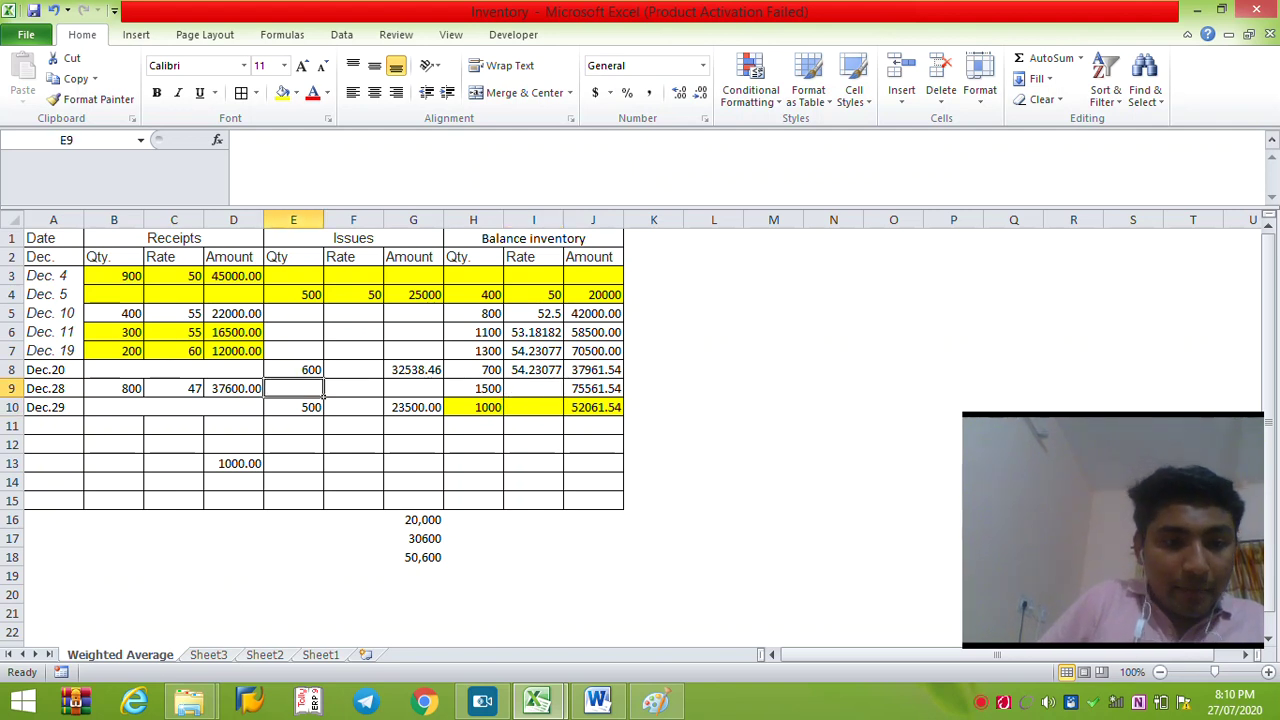
# - Calculate the Dec. 28 weighted average balance rate in I9 as =J9/H9
pyautogui.press('Right')
pyautogui.press('Right')
pyautogui.press('Right')
pyautogui.press('Right')
pyautogui.press('Right')
pyautogui.press('Right')
pyautogui.press('F2')
pyautogui.press('Escape')
pyautogui.press('F2')
pyautogui.press('Right')
pyautogui.write('=')
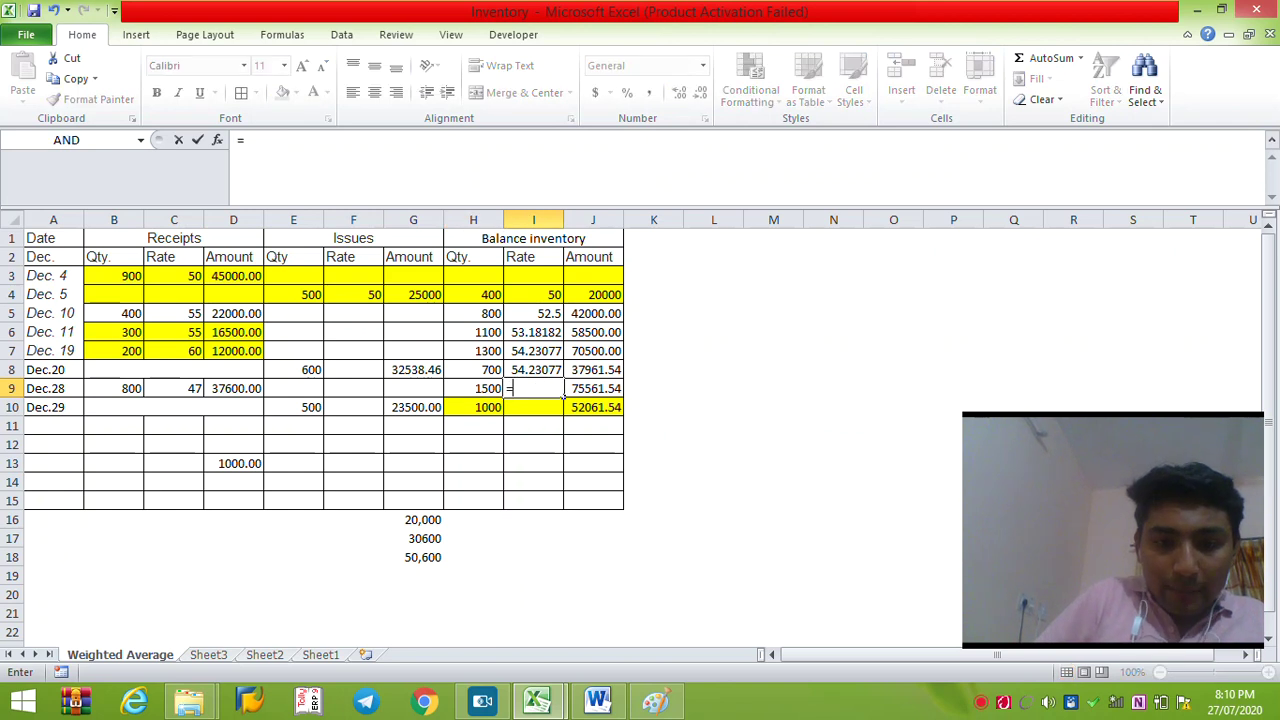
pyautogui.write('J9/H9')
pyautogui.press('Return')
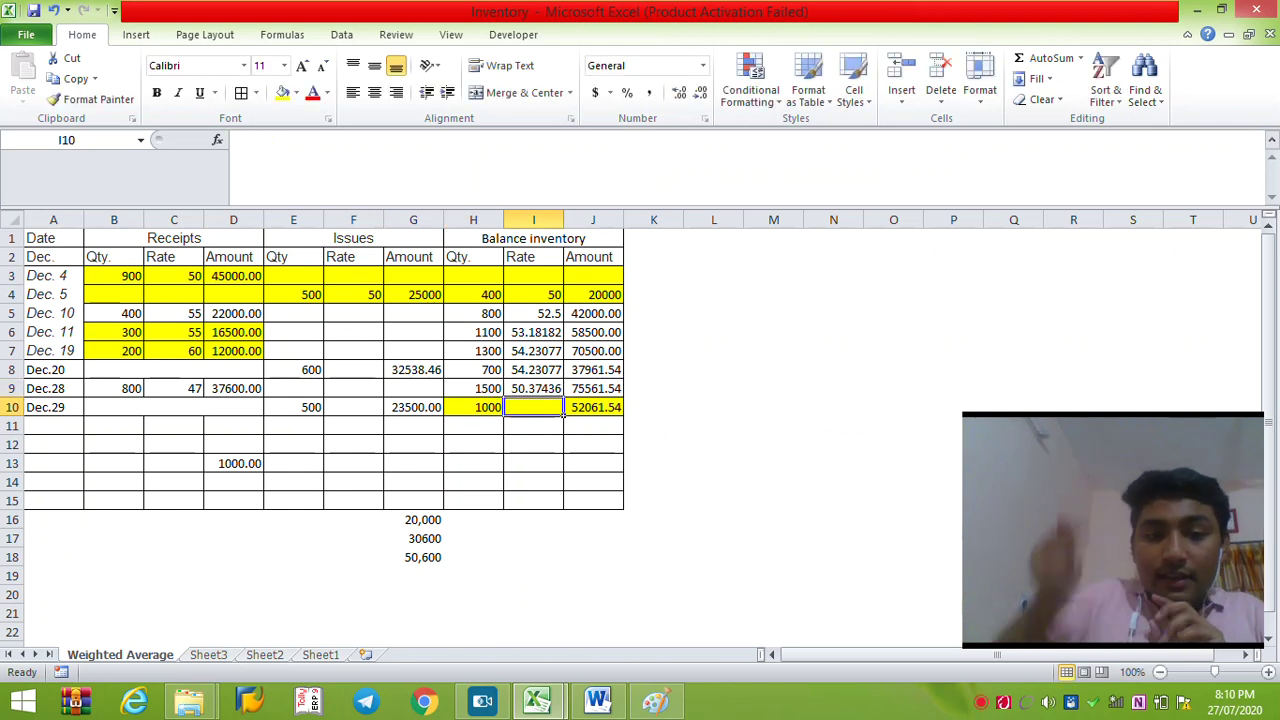
# - Replace the Dec. 29 issue amount in G10 with the issued quantity E10 multiplied by the Dec. 28 balance rate I9
pyautogui.press('Left')
pyautogui.press('Left')
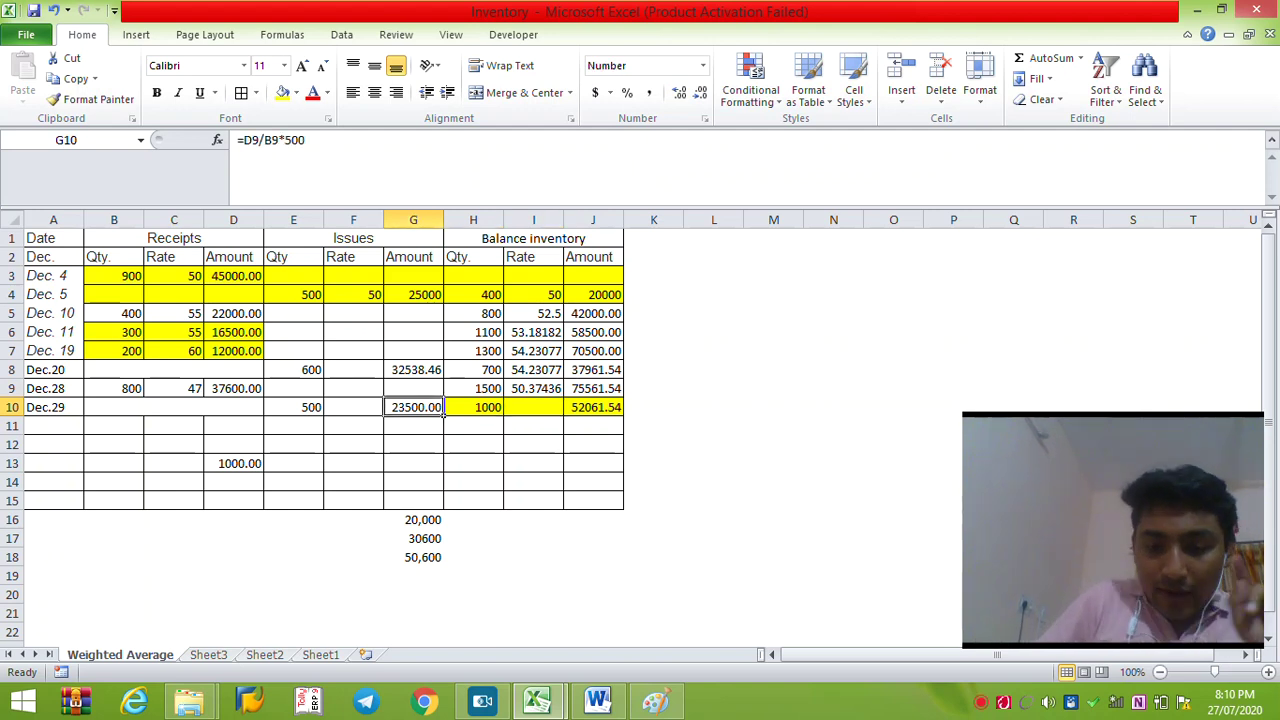
pyautogui.write('=')
pyautogui.press('Left')
pyautogui.press('Left')
pyautogui.write('*')
pyautogui.press('Right')
pyautogui.press('Right')
pyautogui.press('Up')
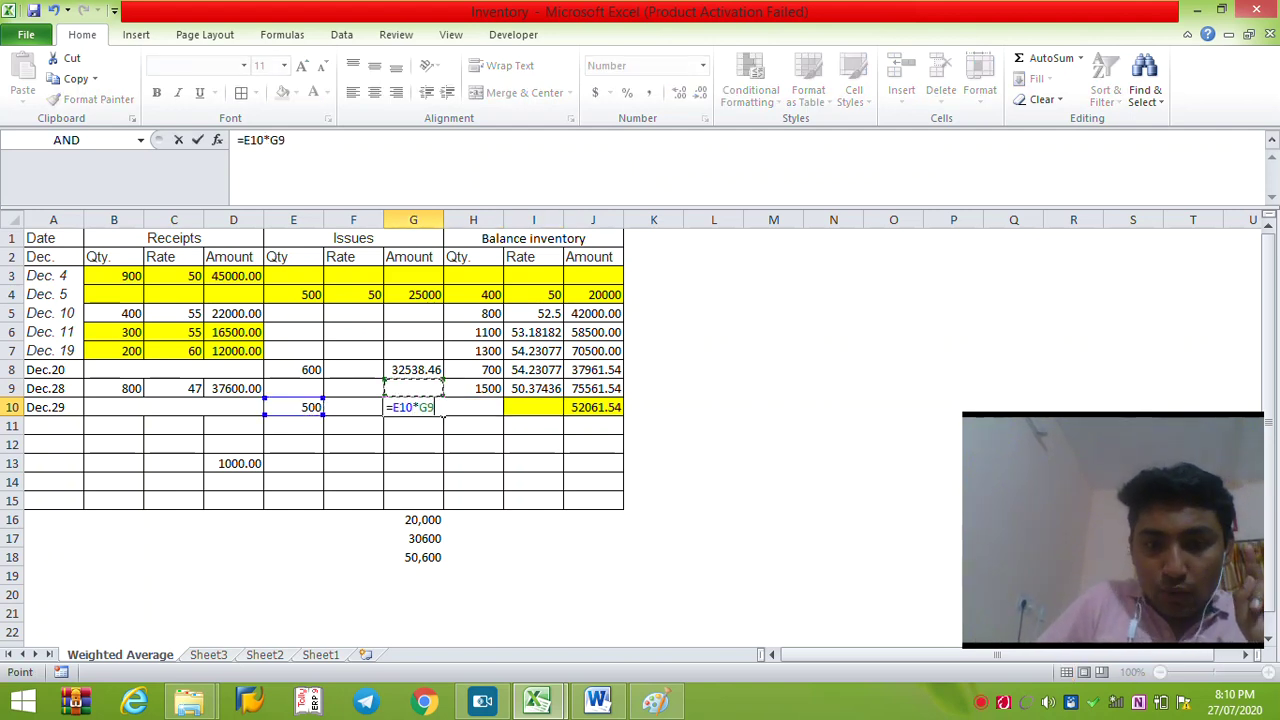
pyautogui.press('Return')
# - Calculate the Dec. 29 weighted average balance rate in I10 as =J10/H10
pyautogui.click(502, 412)
pyautogui.press('Right')
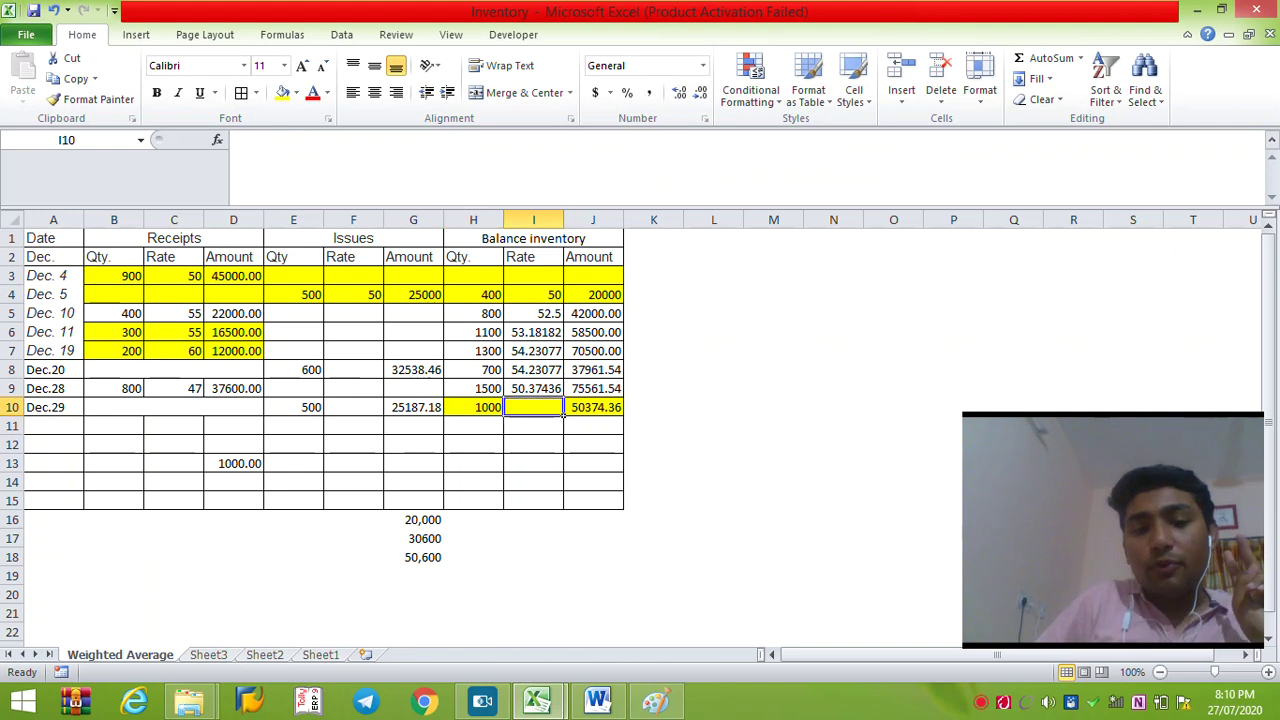
pyautogui.write('=')
pyautogui.press('Right')
pyautogui.write('/')
pyautogui.press('Left')
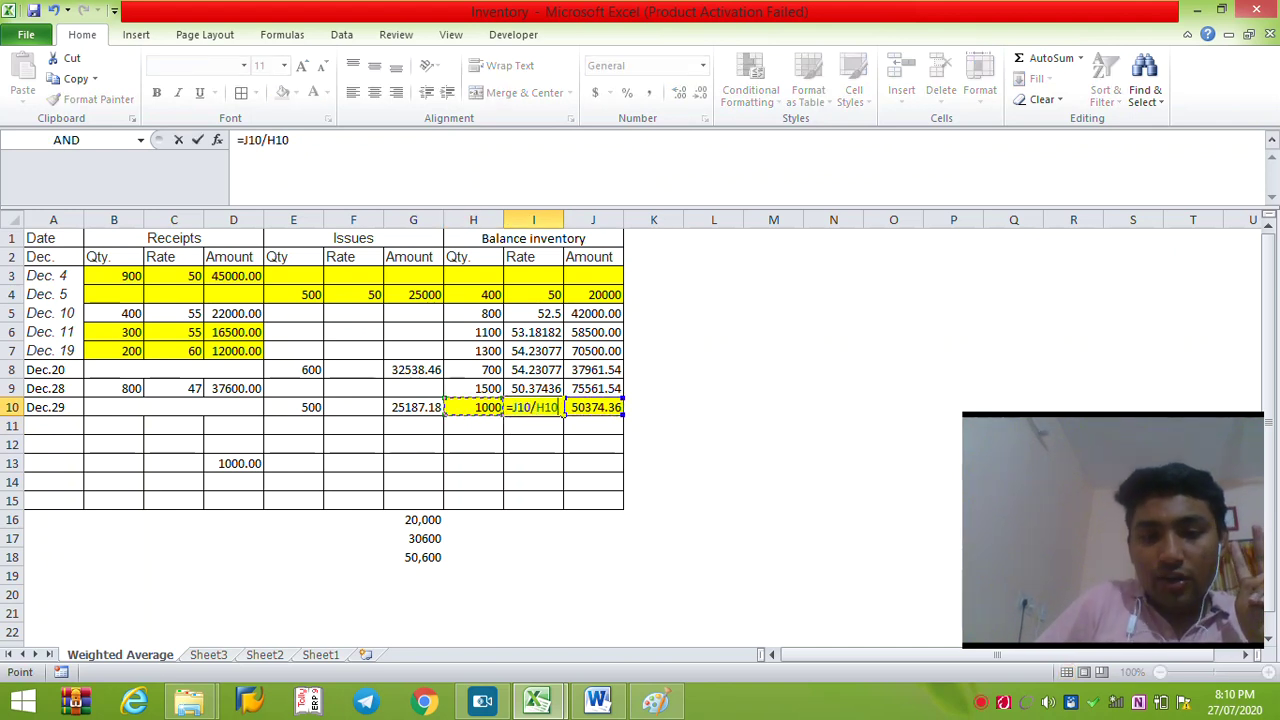
pyautogui.press('Return')
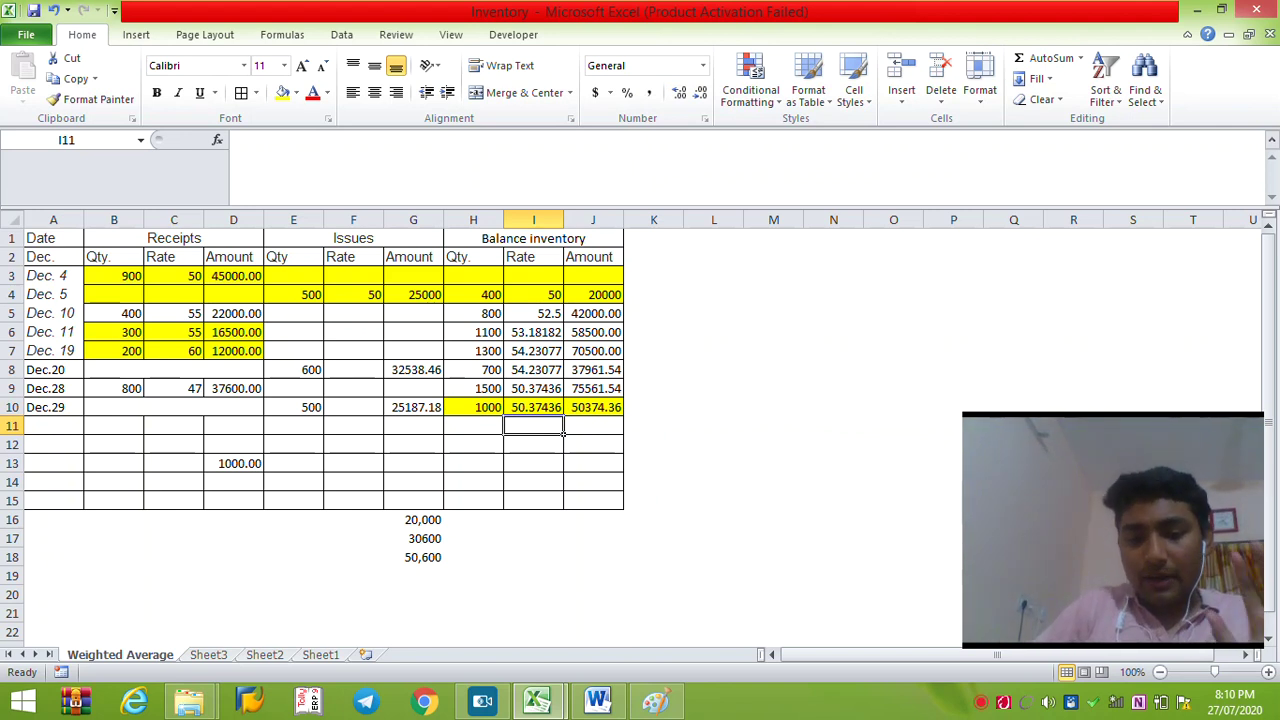
# - Switch to Word and compare the worksheet with the Dec. 4 to Dec. 29 rows of the weighted average inventory table
pyautogui.hotkey('alt', 'Tab')
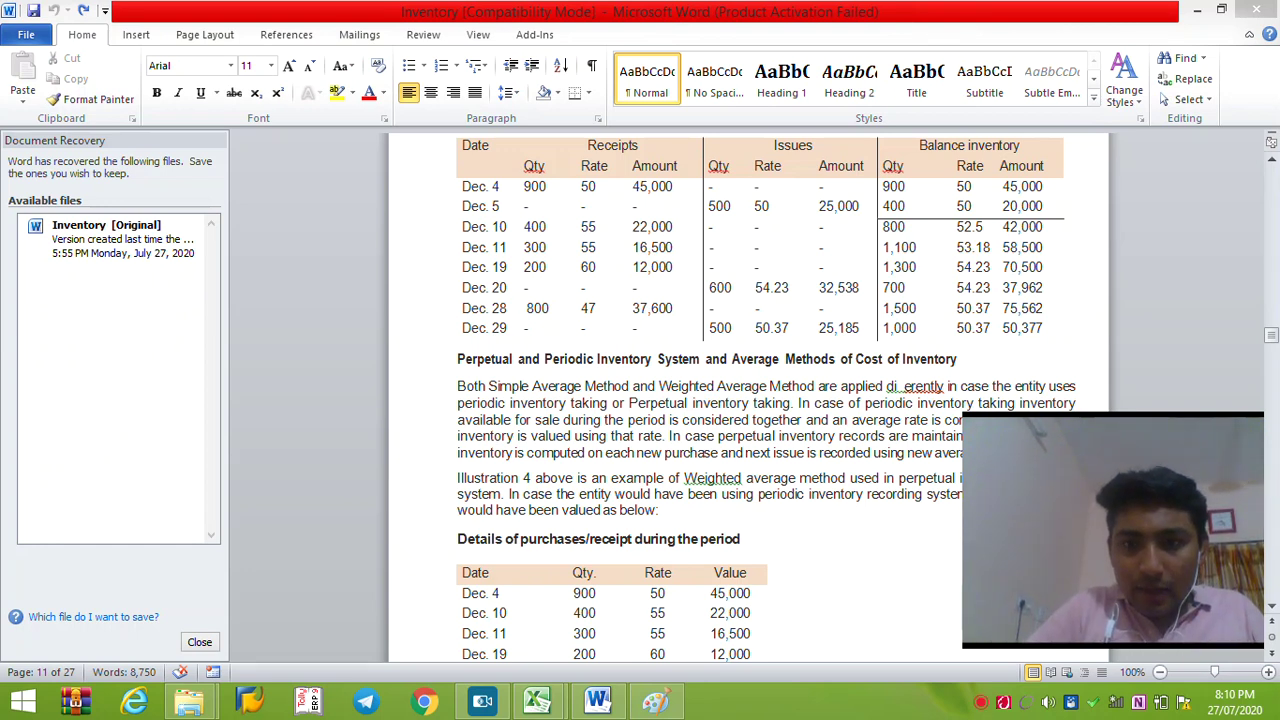
pyautogui.click(750, 654)
pyautogui.moveTo(500, 186); pyautogui.dragTo(990, 328)
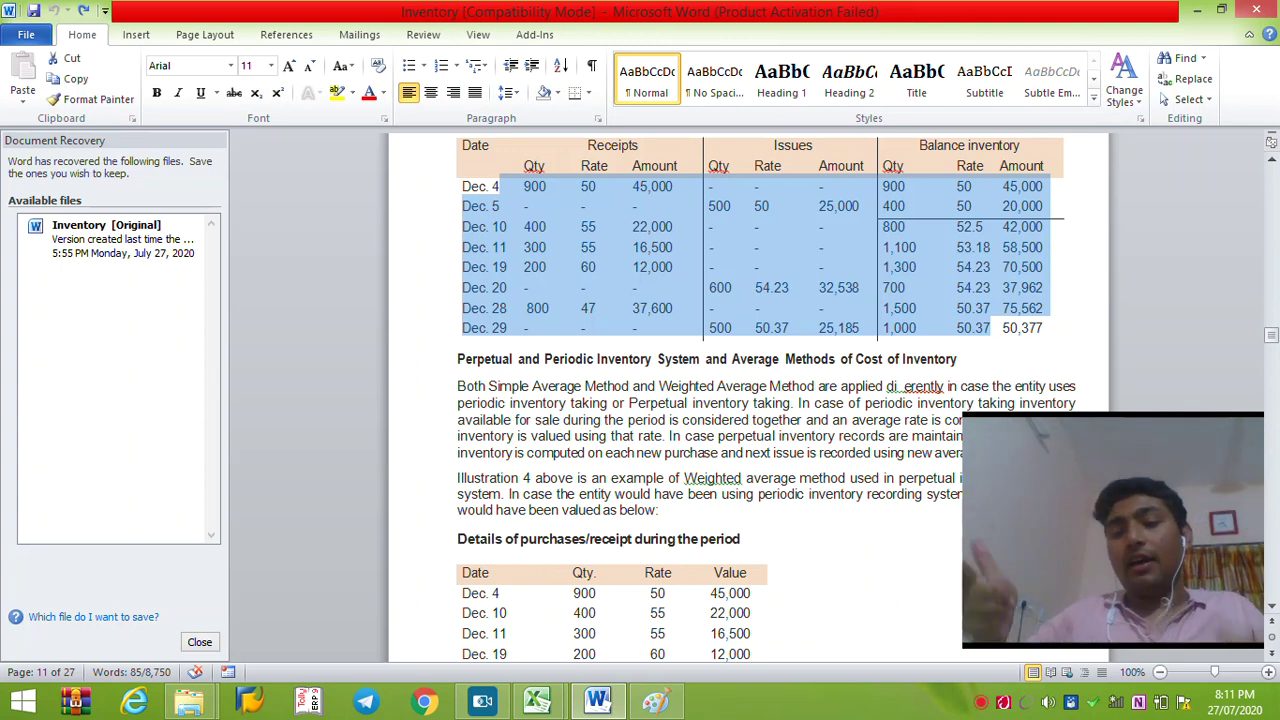
# - Switch back to Excel and examine the receipt rates in C3:C9 on the Weighted Average sheet
pyautogui.hotkey('alt', 'Tab')
pyautogui.press('Up')
pyautogui.press('Up')
pyautogui.press('Up')
pyautogui.press('Up')
pyautogui.press('Up')
pyautogui.press('Up')
pyautogui.press('Up')
pyautogui.press('Up')
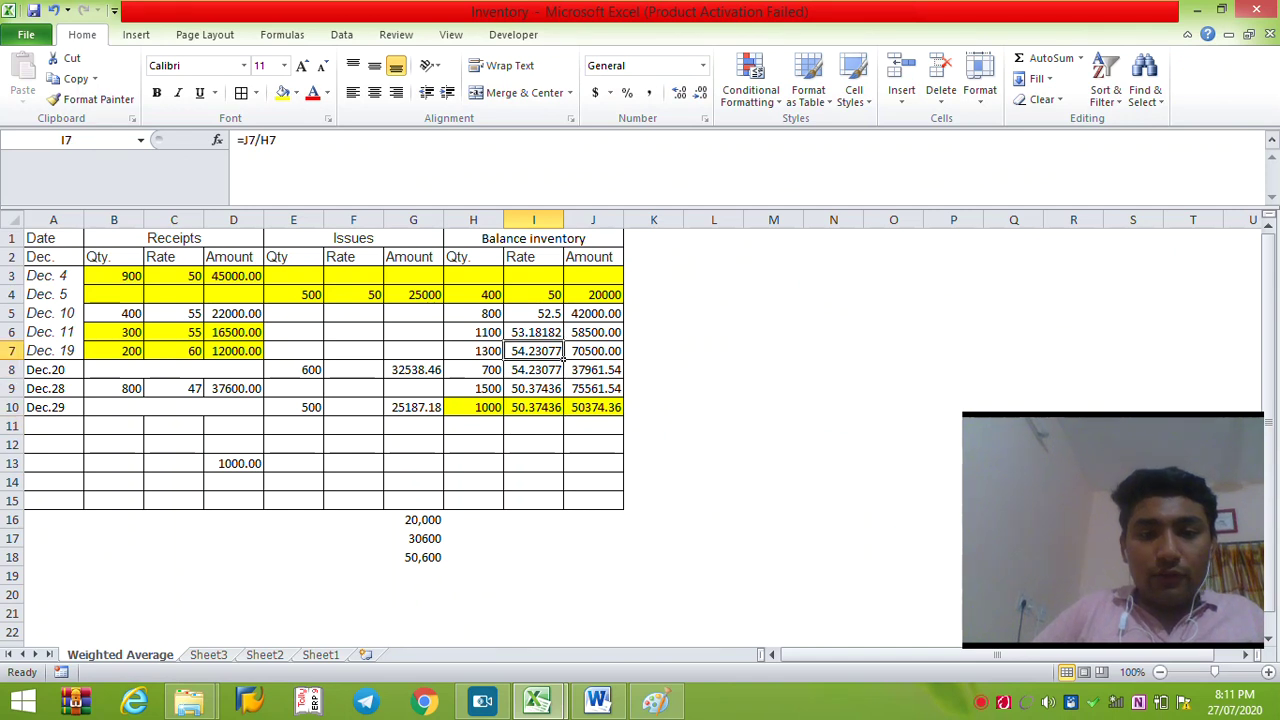
pyautogui.press('Left')
pyautogui.press('Left')
pyautogui.press('Left')
pyautogui.press('Left')
pyautogui.press('Left')
pyautogui.press('Left')
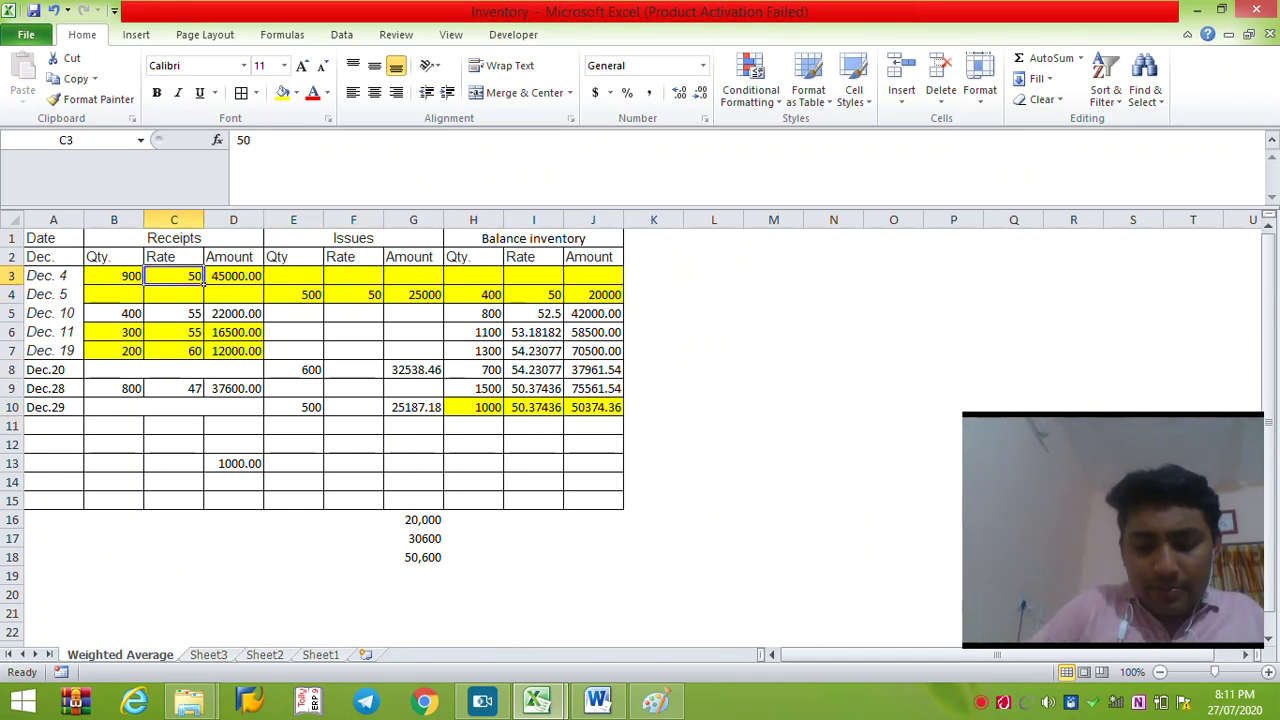
pyautogui.hotkey('shift', 'Down')
pyautogui.hotkey('shift', 'Down')
pyautogui.hotkey('shift', 'Down')
pyautogui.hotkey('shift', 'Down')
pyautogui.hotkey('shift', 'Down')
pyautogui.hotkey('shift', 'Down')
pyautogui.press('Down')
pyautogui.press('Down')
pyautogui.press('Down')
pyautogui.press('Down')
pyautogui.press('Down')
pyautogui.press('Down')
pyautogui.press('Down')
pyautogui.press('Down')
pyautogui.press('Down')
pyautogui.press('Up')
pyautogui.press('Up')
pyautogui.press('Down')
pyautogui.write('=')
pyautogui.press('Escape')
pyautogui.press('Up')
pyautogui.press('Up')
pyautogui.hotkey('shift', 'Up')
pyautogui.hotkey('shift', 'Up')
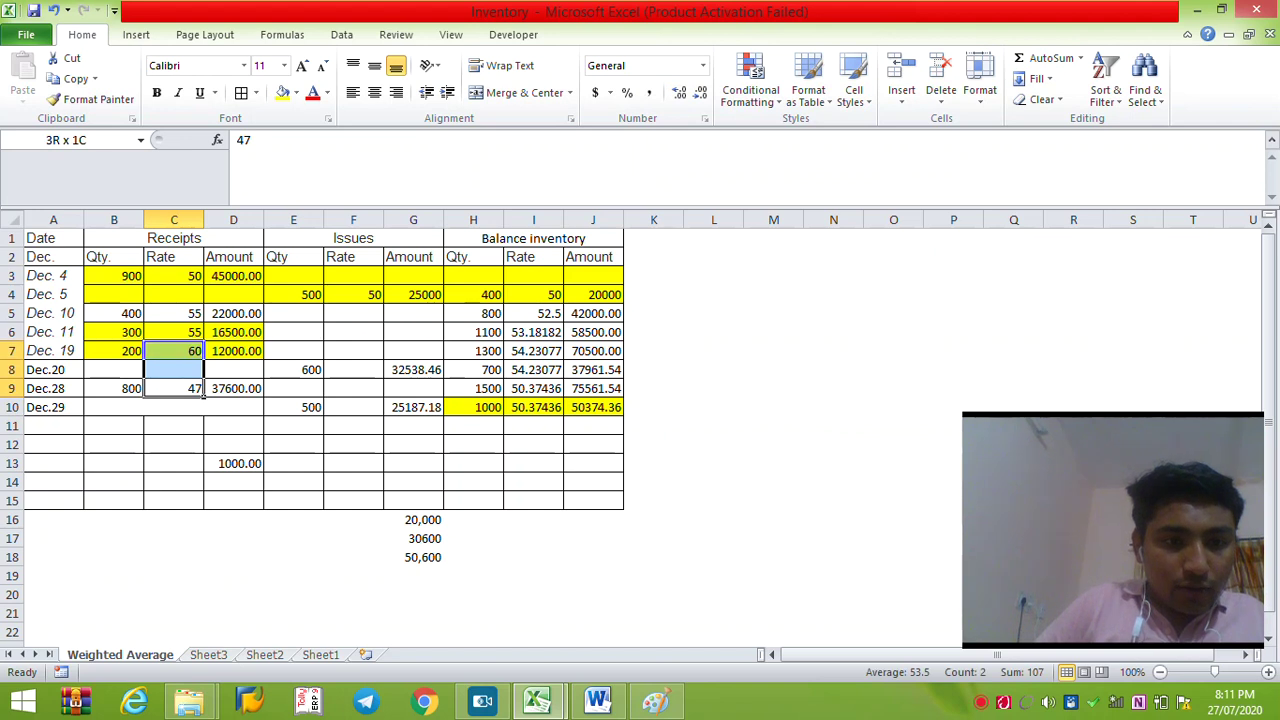
pyautogui.hotkey('shift', 'Up')
pyautogui.hotkey('shift', 'Up')
pyautogui.hotkey('shift', 'Up')
pyautogui.hotkey('shift', 'Up')
pyautogui.hotkey('shift', 'Up')
pyautogui.hotkey('shift', 'Down')
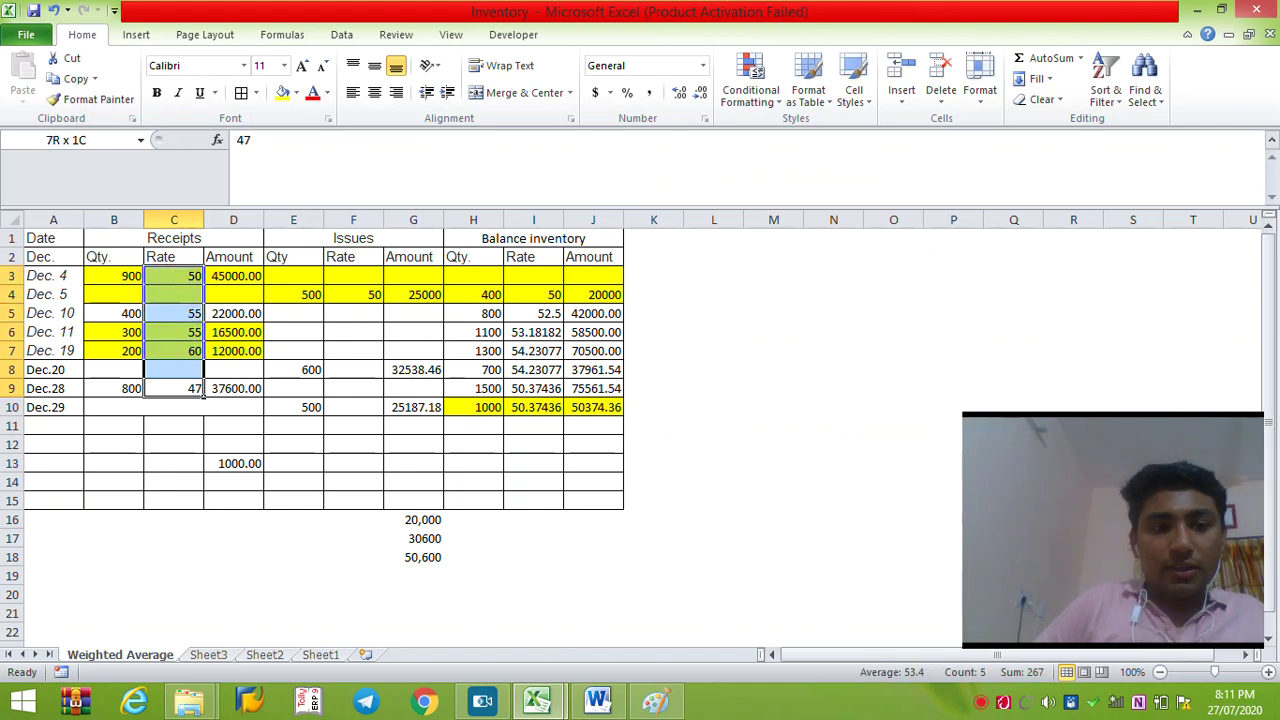
# - Total the receipt rates in C10 with =SUM(C3:C9)
pyautogui.press('Down')
pyautogui.write('=SUM(')
pyautogui.press('Tab')
pyautogui.press('Up')
pyautogui.press('Left')
pyautogui.press('Right')
pyautogui.hotkey('shift', 'Up')
pyautogui.hotkey('shift', 'Up')
pyautogui.hotkey('shift', 'Up')
pyautogui.hotkey('shift', 'Up')
pyautogui.hotkey('shift', 'Up')
pyautogui.hotkey('shift', 'Up')
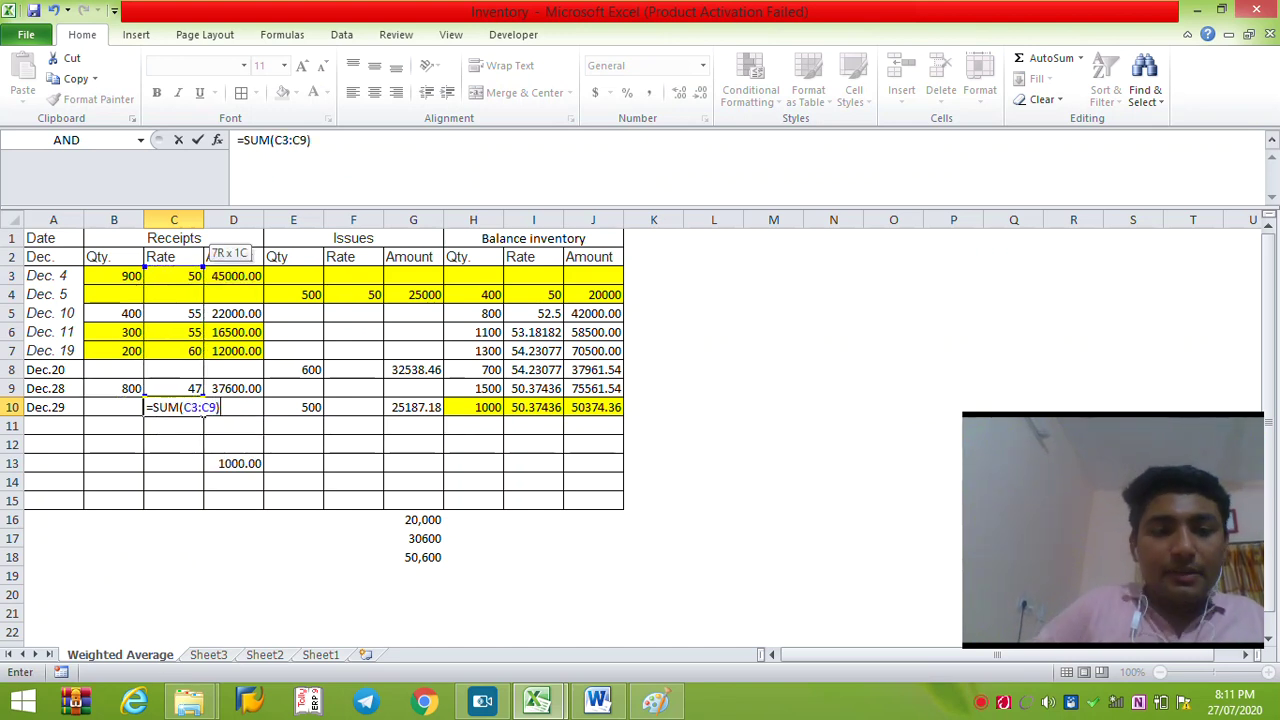
pyautogui.press('Return')
# - Calculate the simple average receipt rate in C11 as =C10/5
pyautogui.write('=')
pyautogui.press('Up')
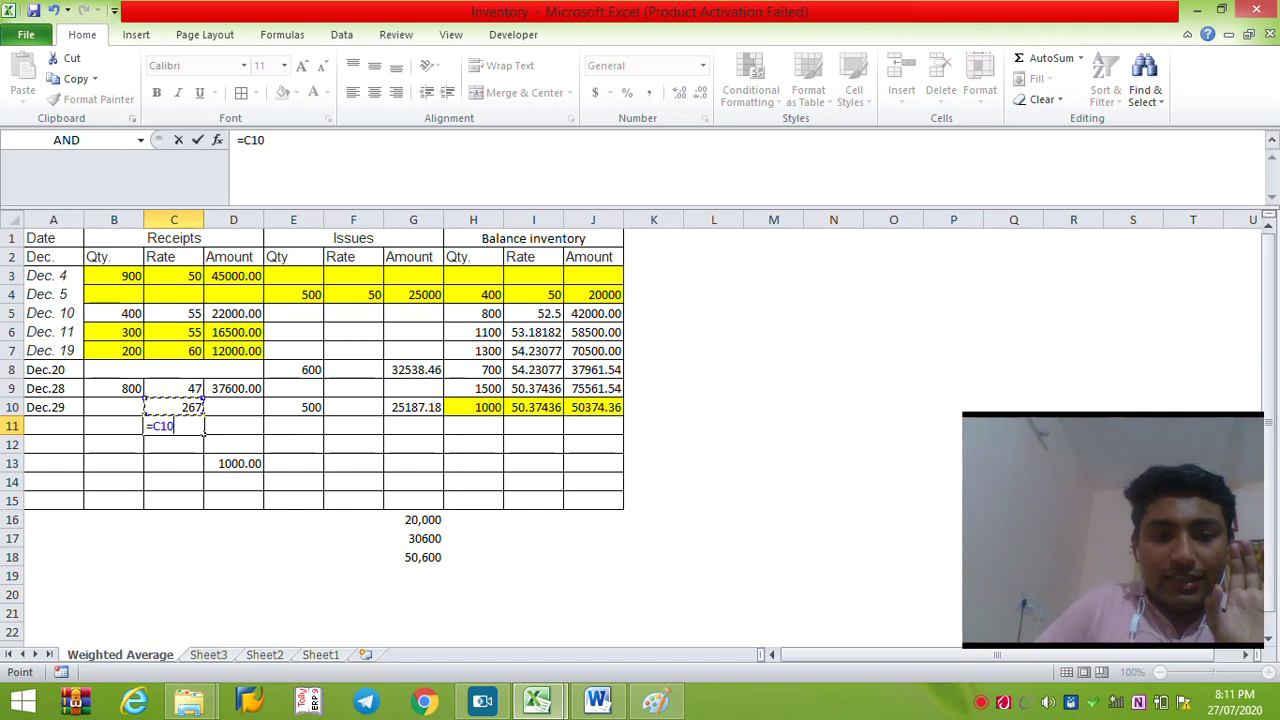
pyautogui.write('/5')
pyautogui.press('Return')
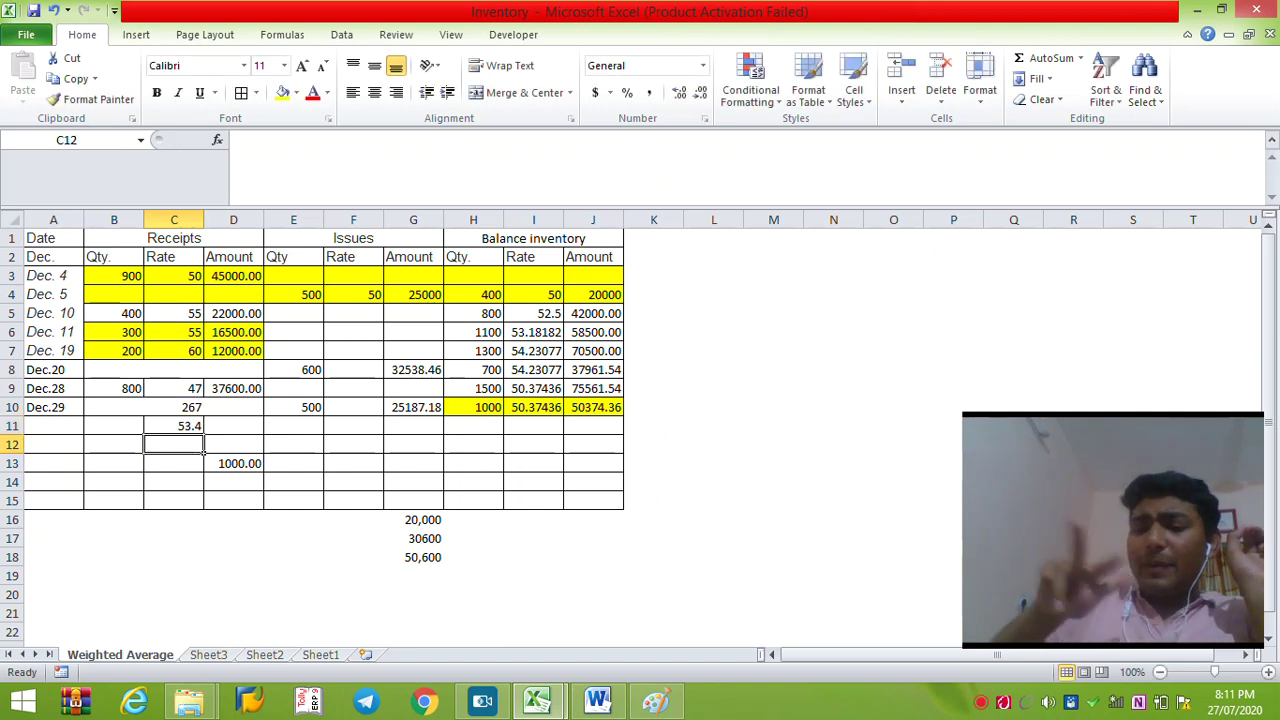
# - Value the closing stock of 1000 units at the simple average rate in C12 with =C11*1000
pyautogui.write('=')
pyautogui.press('Up')
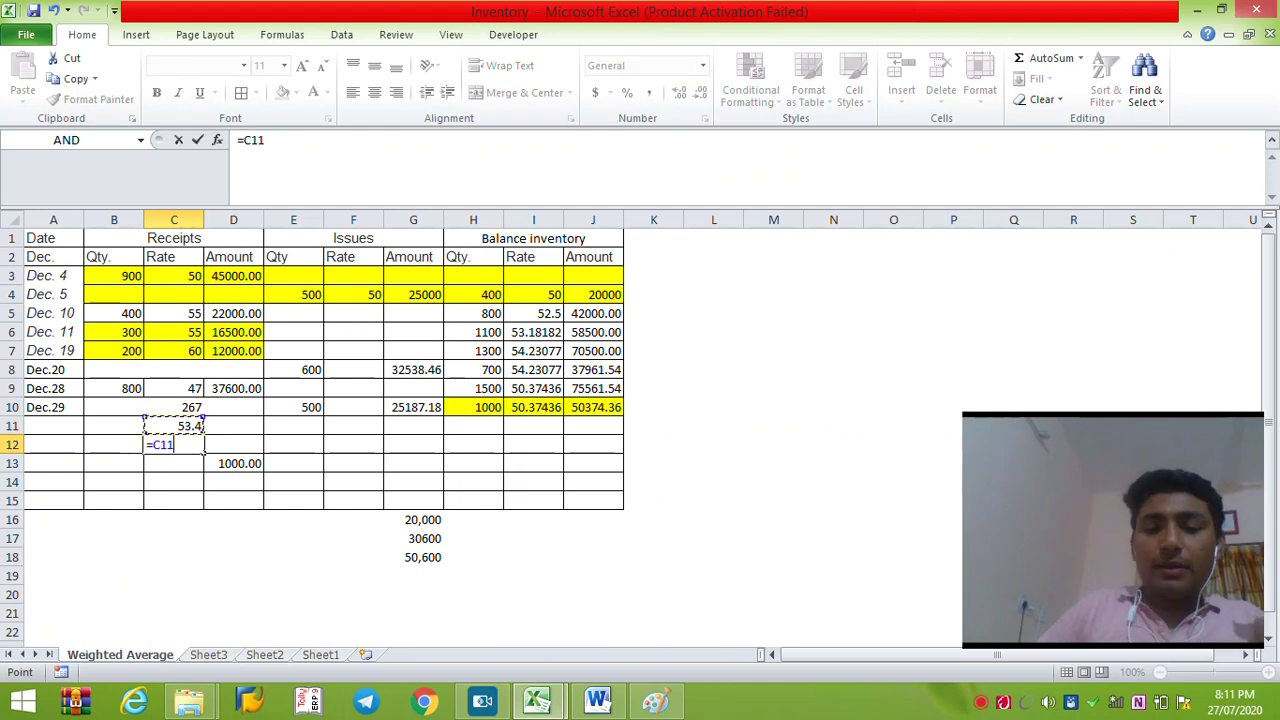
pyautogui.write('*100')
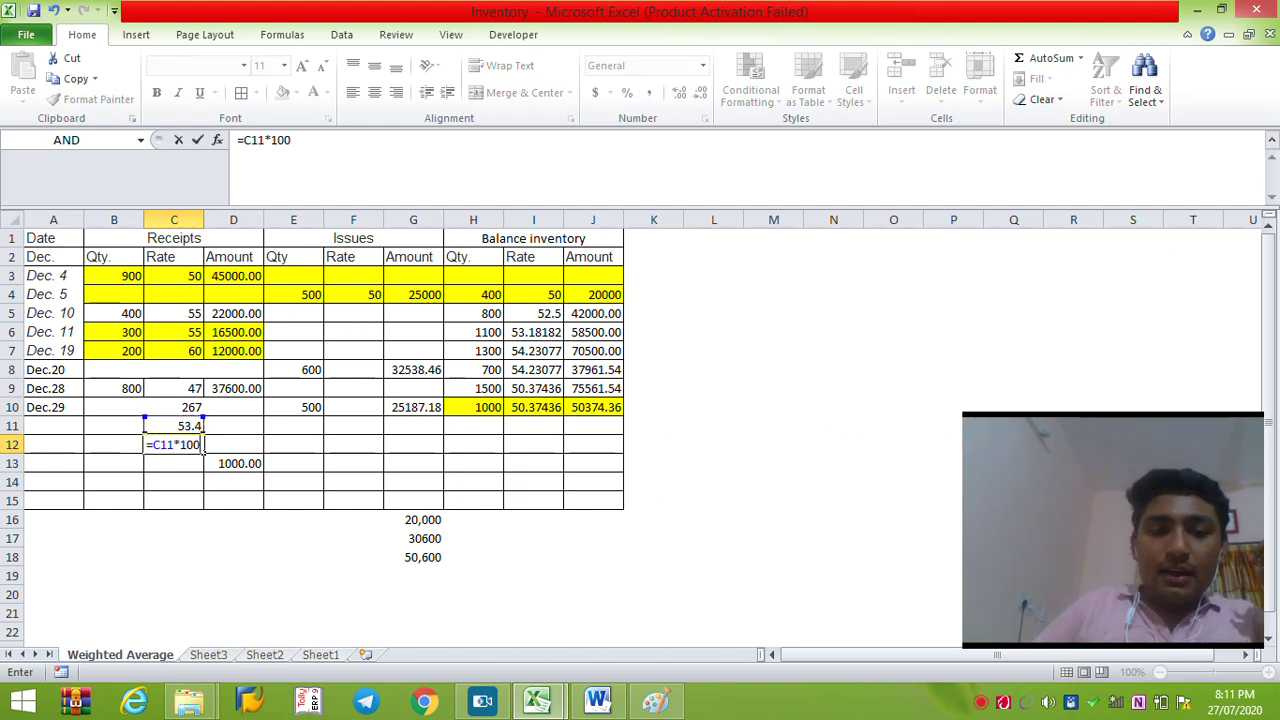
pyautogui.write('0')
pyautogui.press('Return')
pyautogui.press('Up')
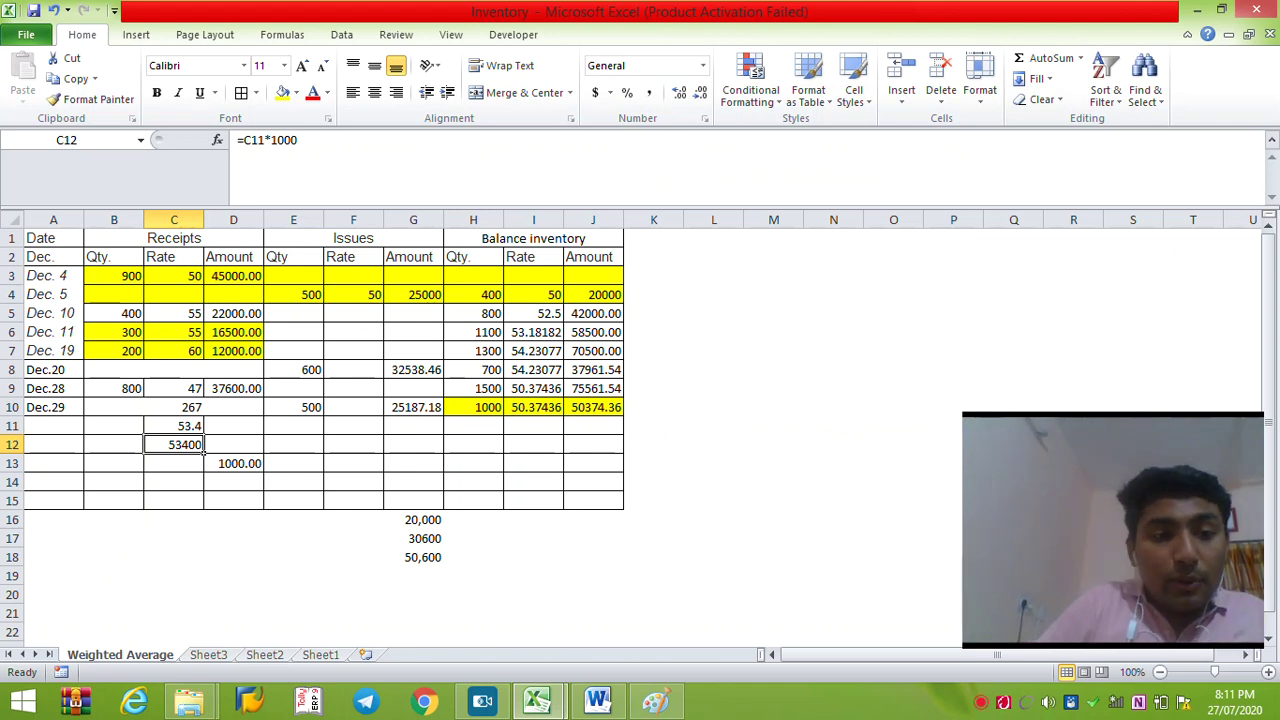
# - Review the first receipt quantity in B3, the receipt rates in C2:C9, and the formulas in C11 and C12
pyautogui.click(138, 279)
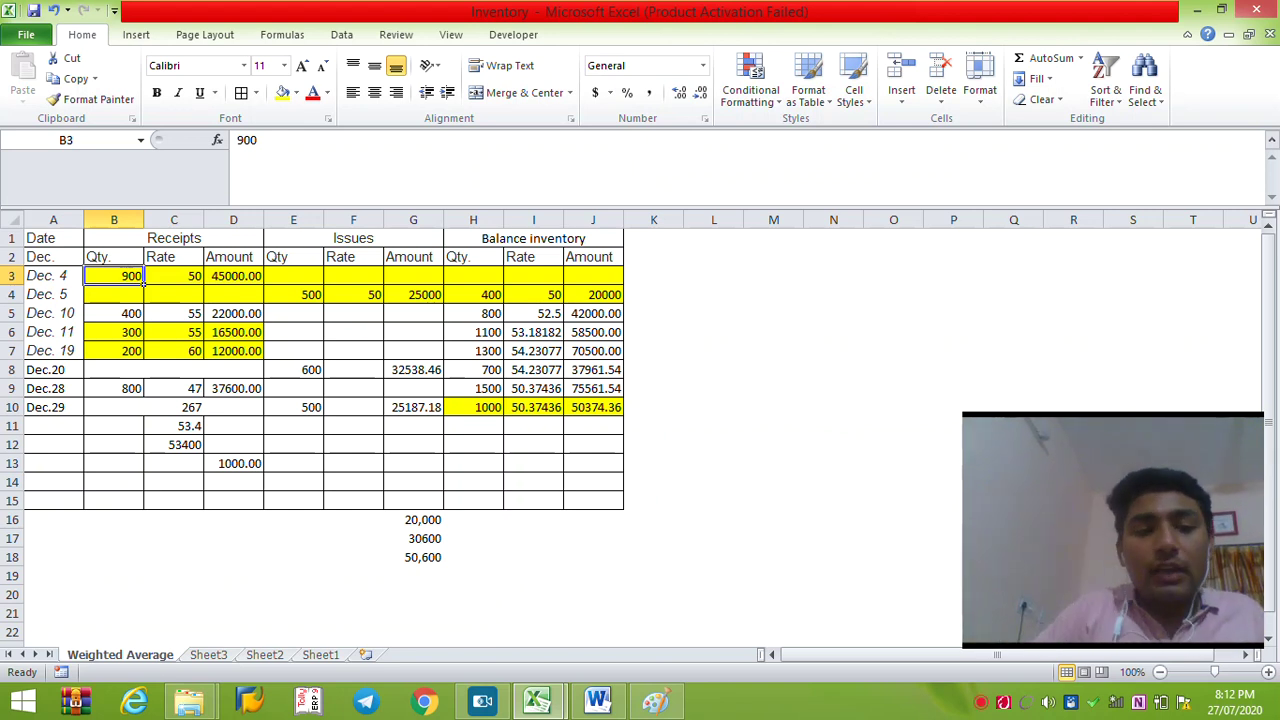
pyautogui.moveTo(172, 258); pyautogui.dragTo(203, 396)
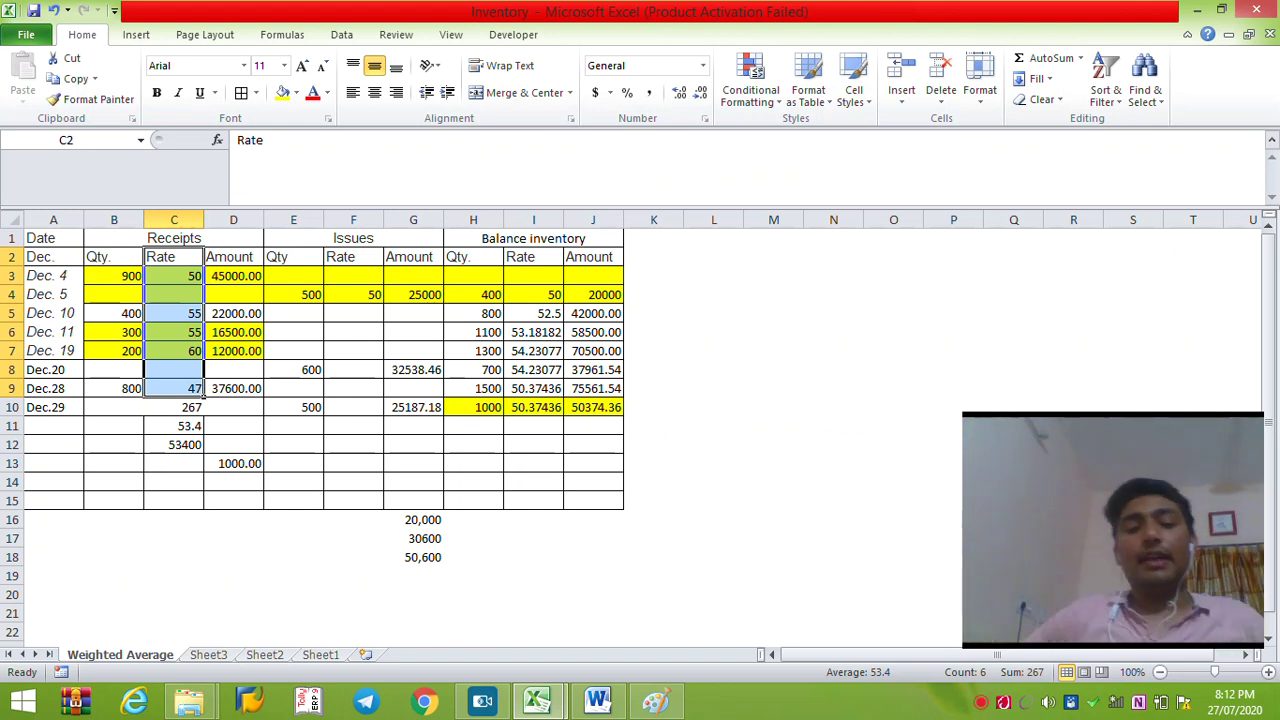
pyautogui.click(174, 426)
pyautogui.press('F2')
pyautogui.press('Escape')
pyautogui.doubleClick(174, 463)
pyautogui.doubleClick(174, 444)
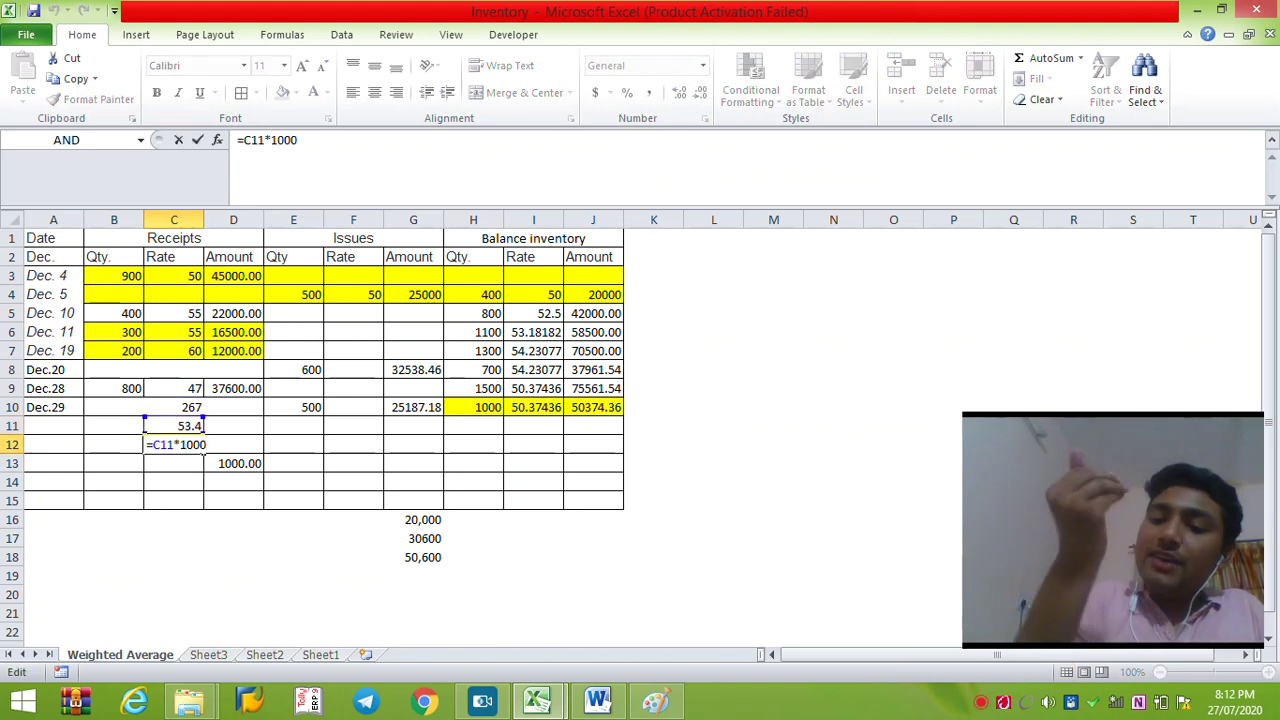
pyautogui.press('Escape')
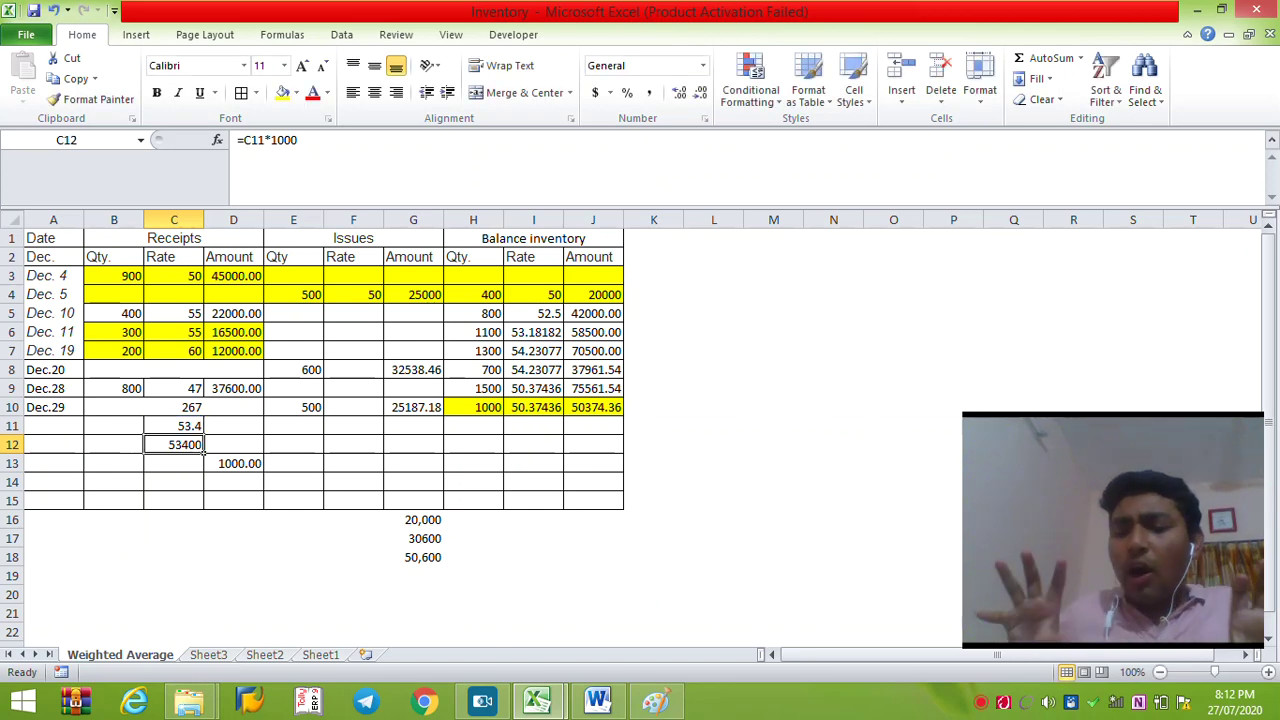
# - Switch to the Inventory document in Word
pyautogui.hotkey('alt', 'Tab')
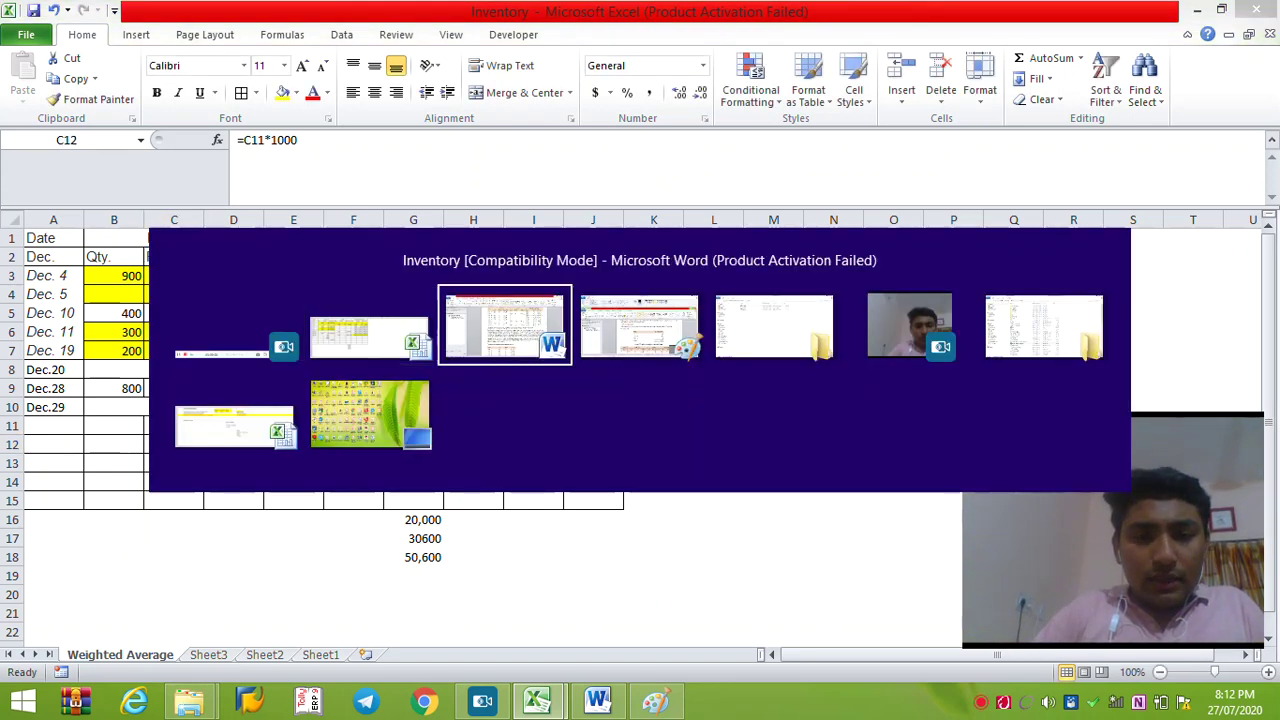